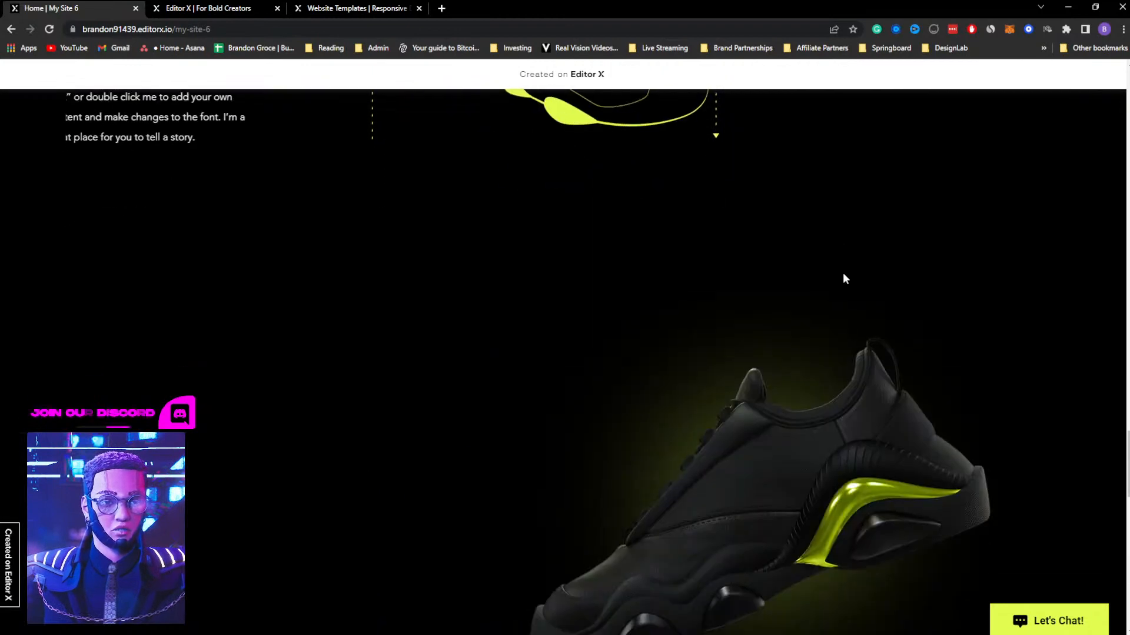
Look through the published PWR home page down to the footer and return to its hero section
scroll(843, 276, "down", 10)
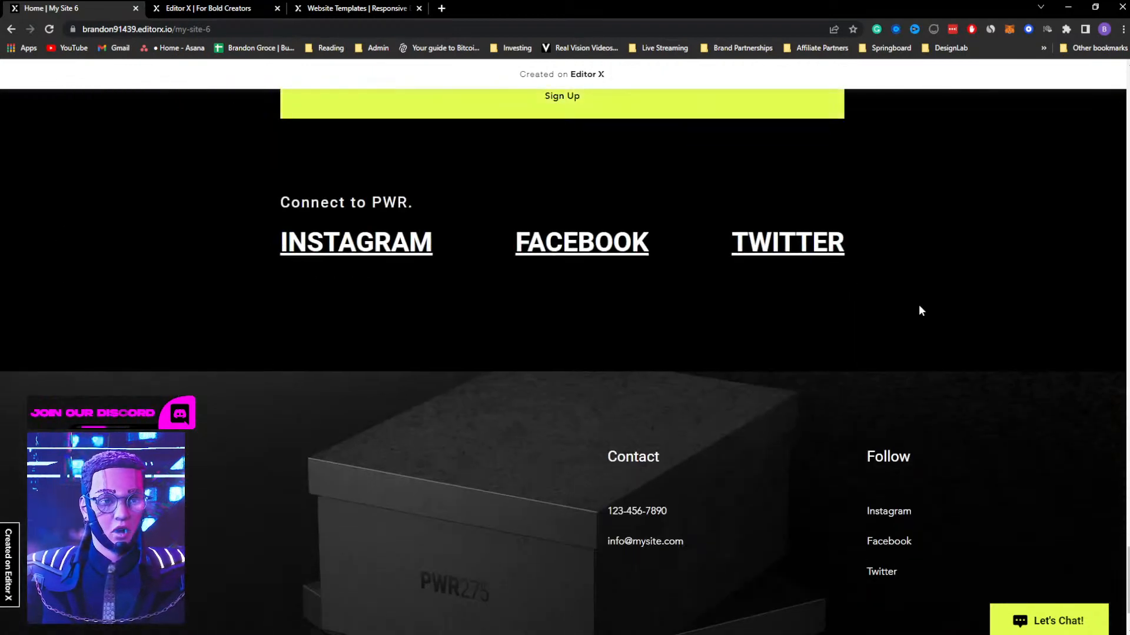
scroll(922, 311, "down", 2)
scroll(921, 310, "up", 12)
scroll(922, 306, "up", 15)
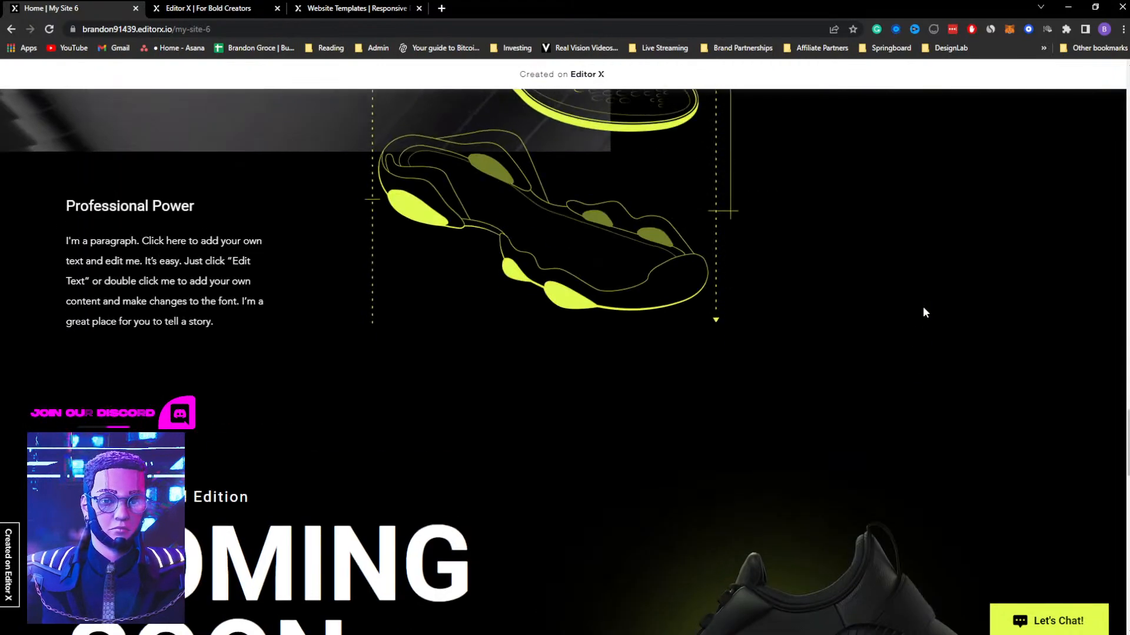
scroll(924, 308, "up", 15)
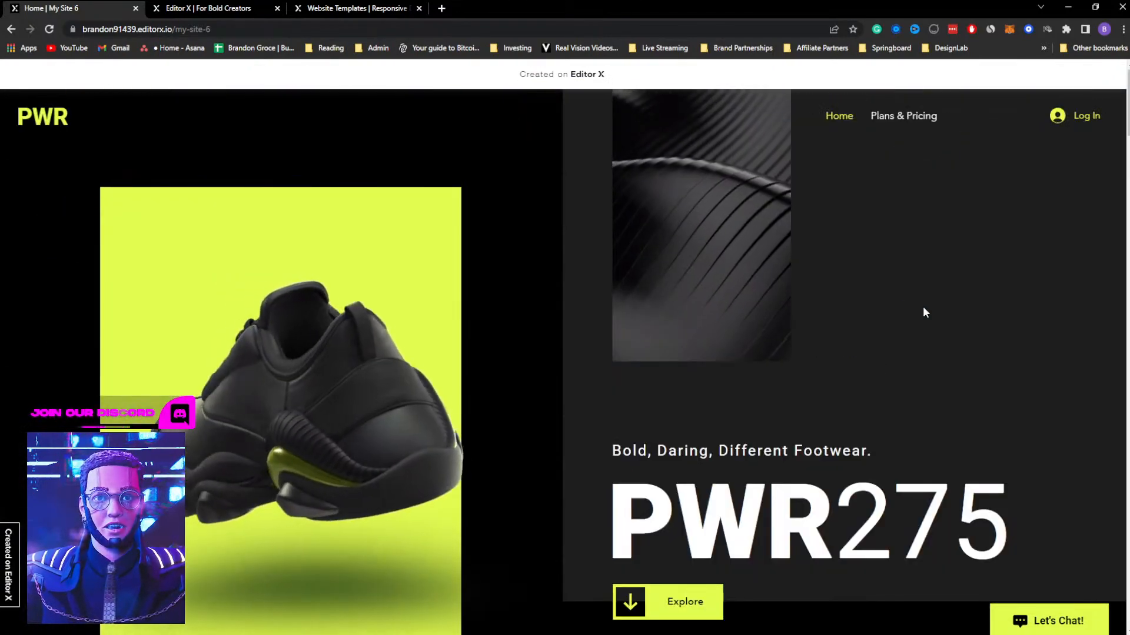
View the Product Landing Page template in the website templates gallery and the site's page in the editor
left_click(361, 10)
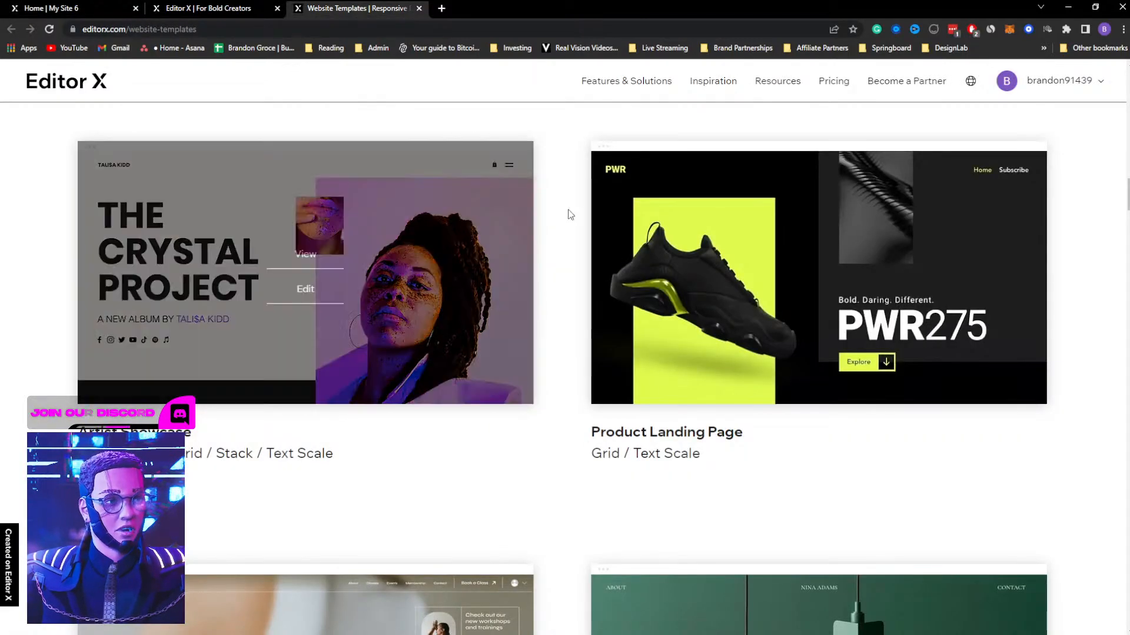
left_click_drag(589, 439, 766, 444)
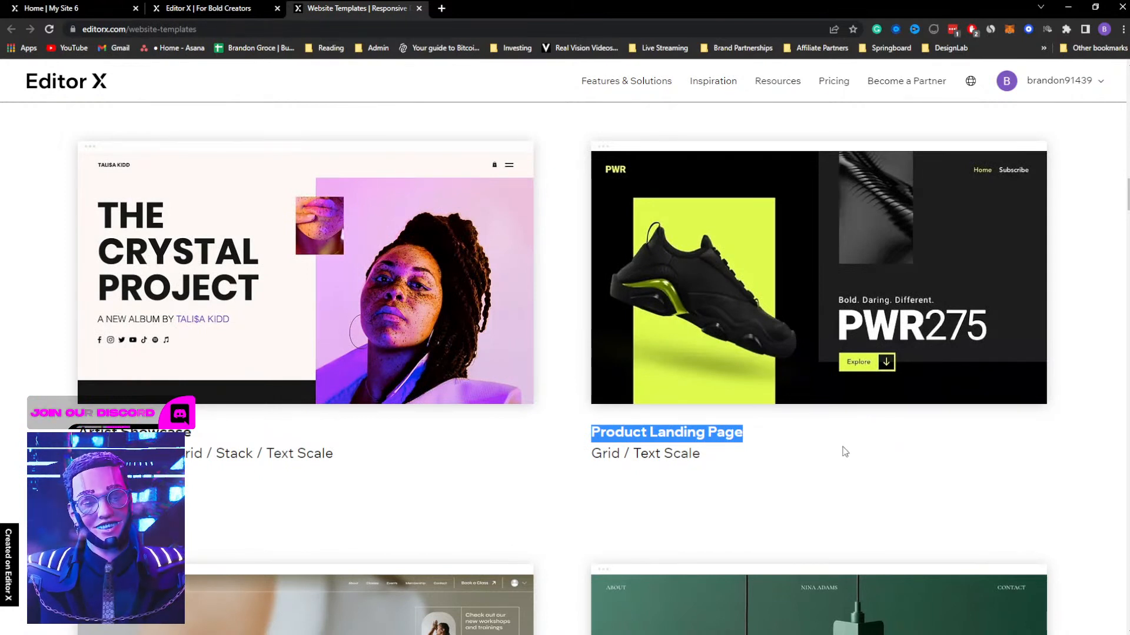
mouse_move(812, 296)
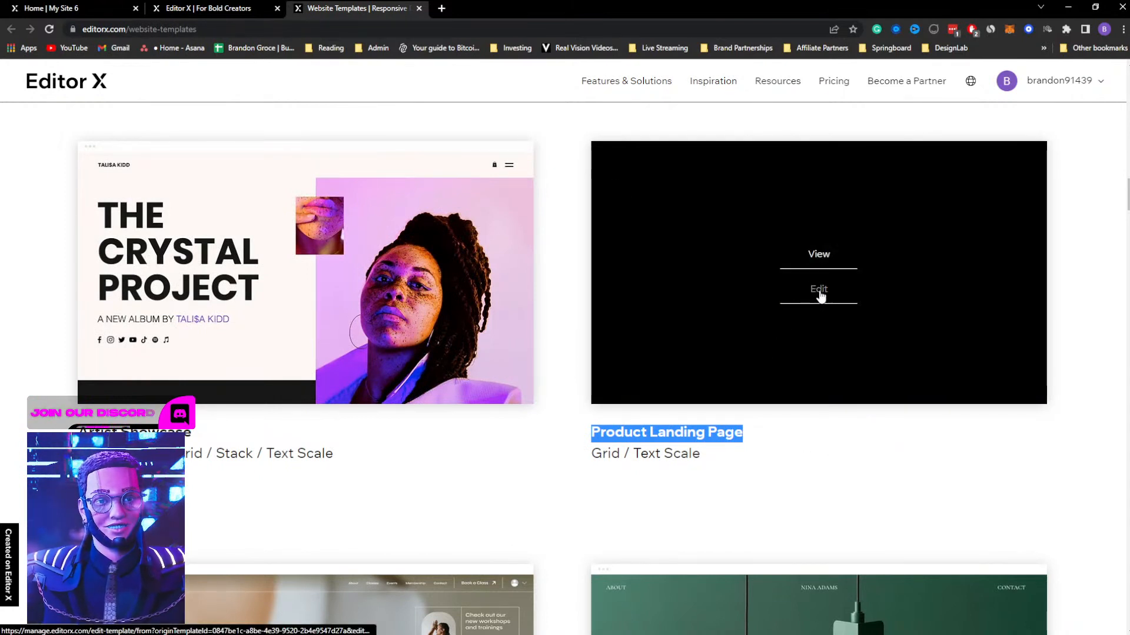
left_click(184, 8)
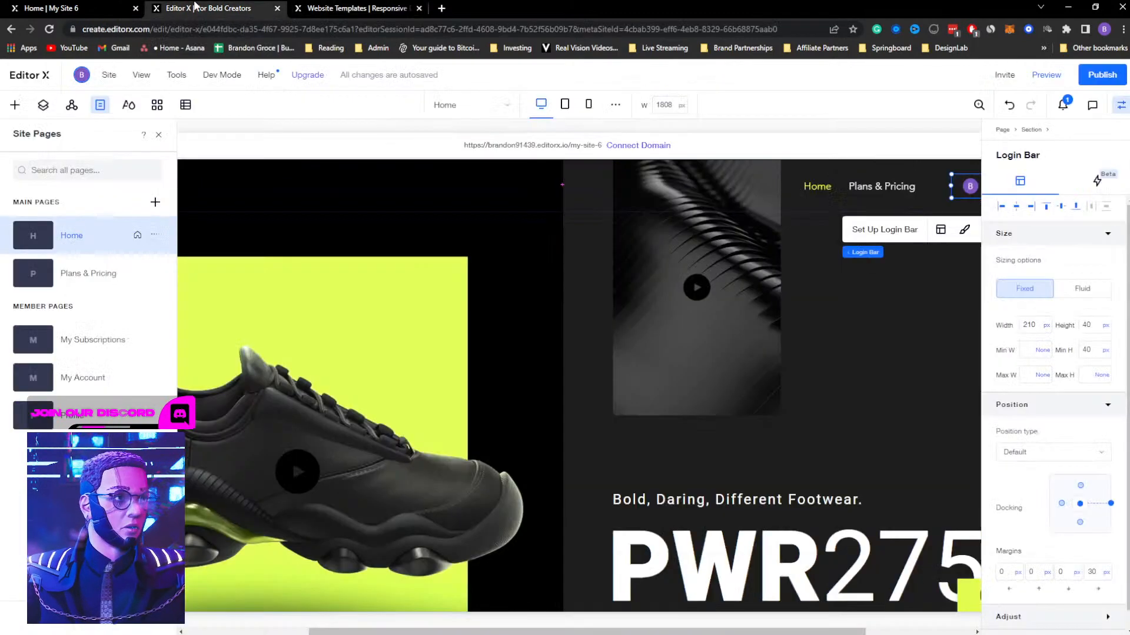
Go back to the published site and view the pricing plans on its Plans & Pricing page
left_click(83, 5)
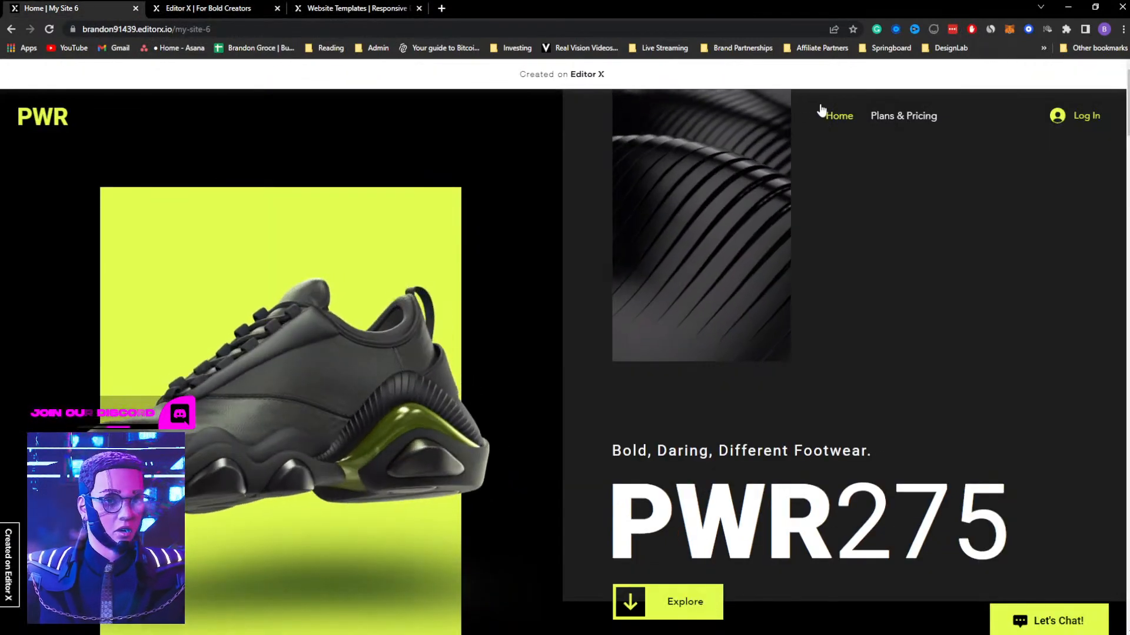
left_click(883, 117)
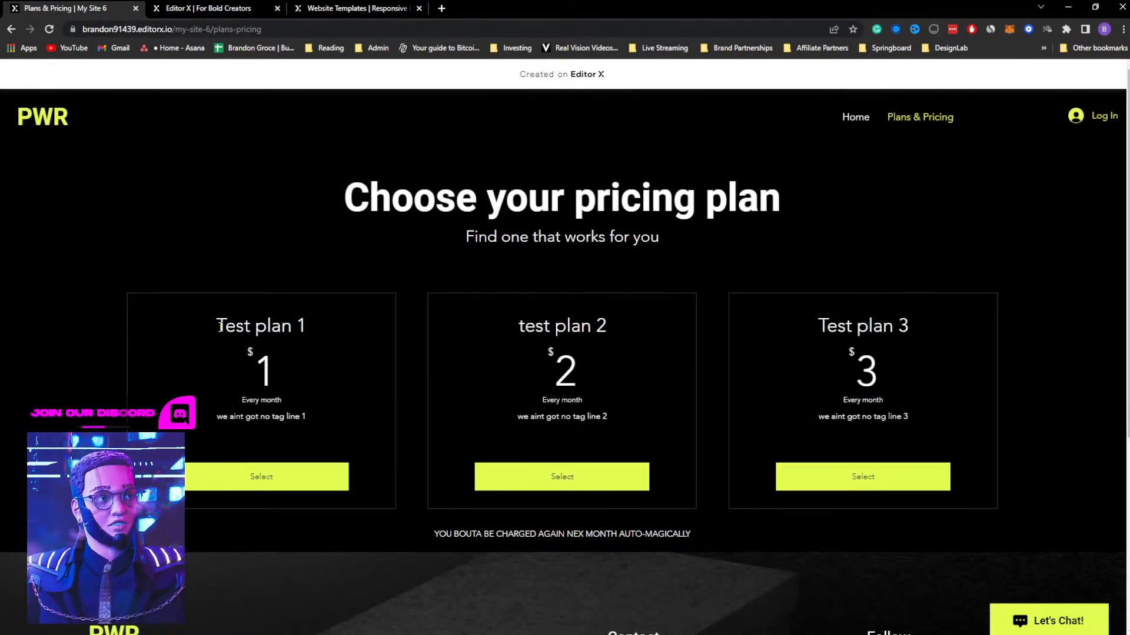
left_click_drag(219, 326, 318, 336)
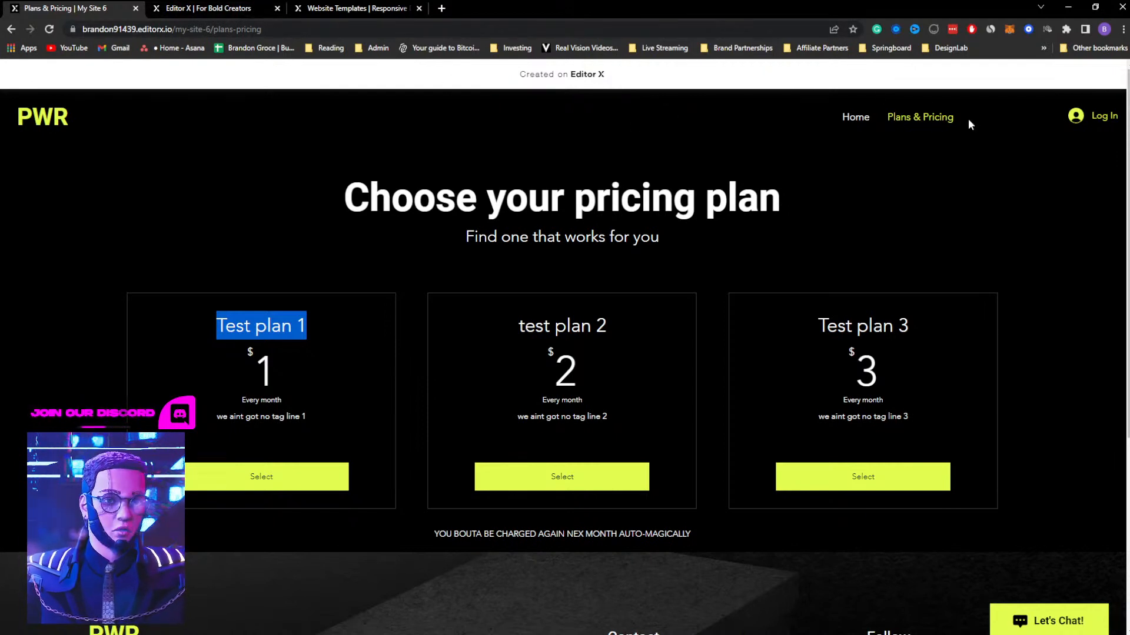
Try to sign up for the published site with an email address and account password
left_click(1091, 117)
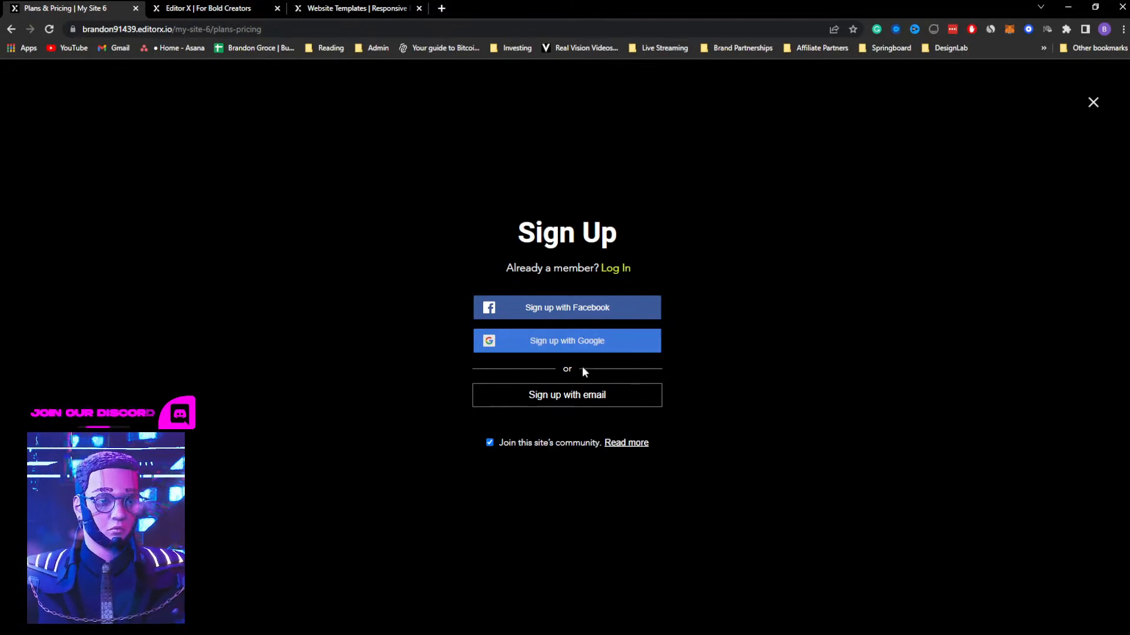
left_click(570, 397)
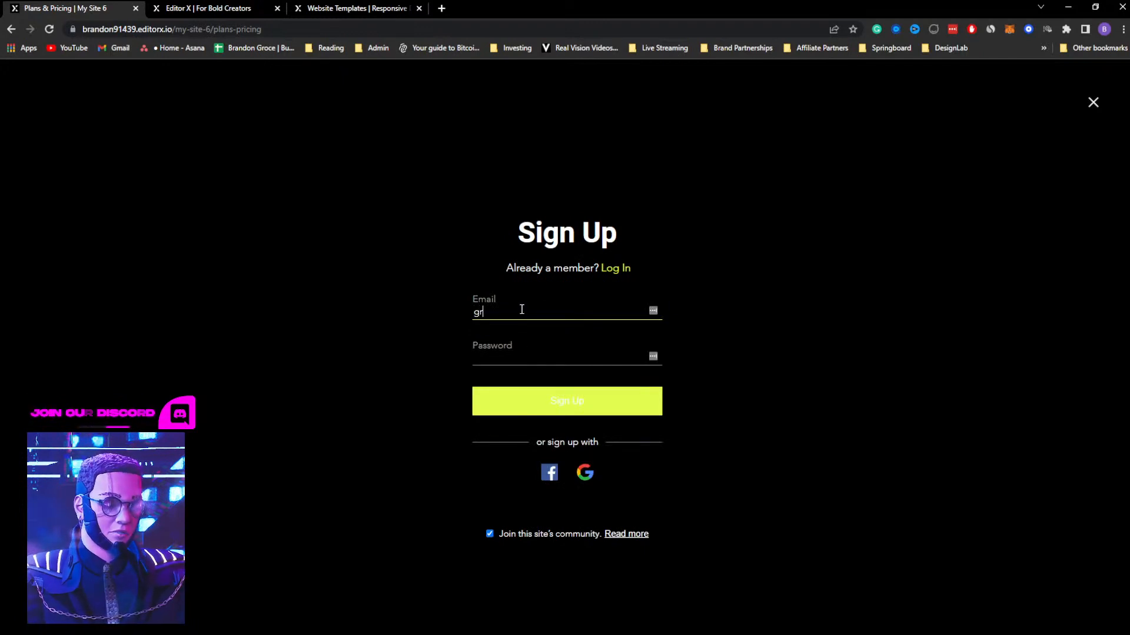
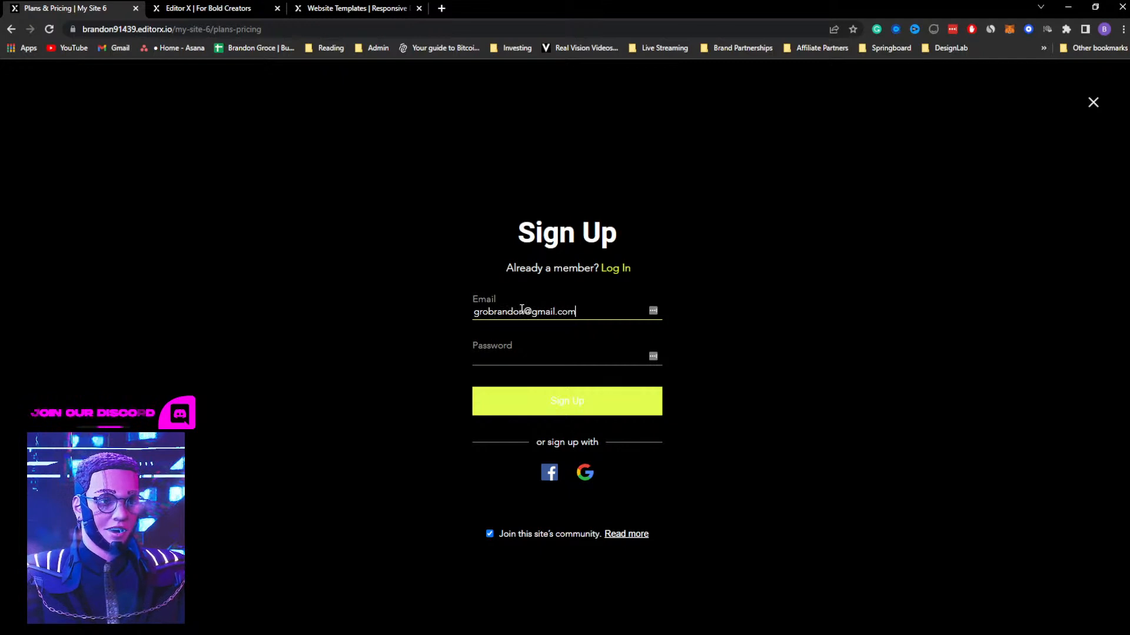
key("Tab")
type("••")
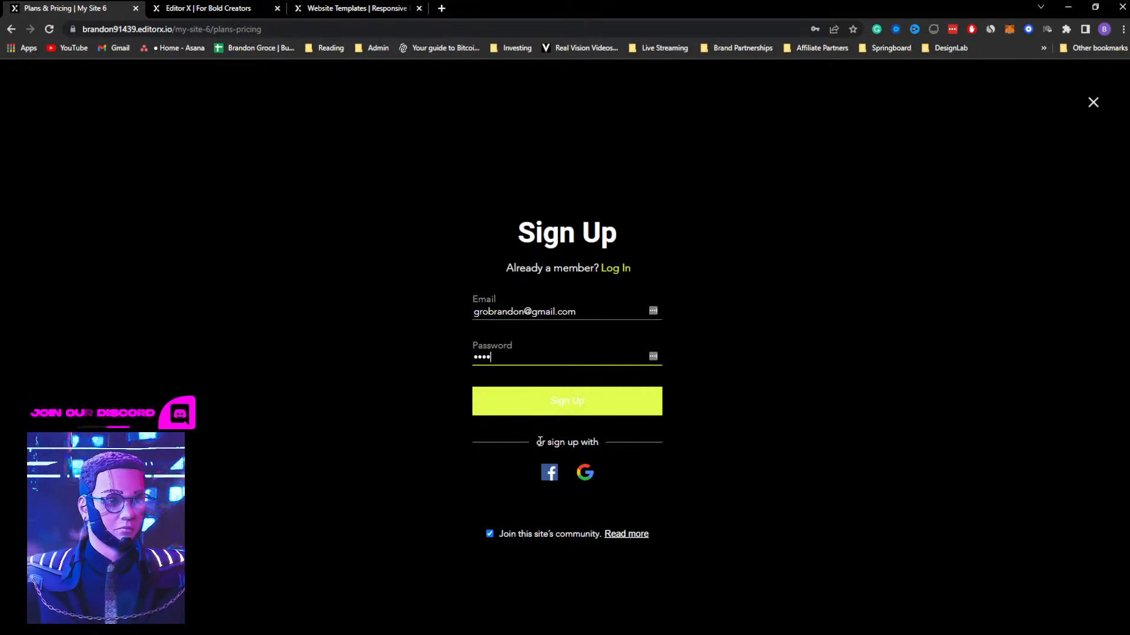
left_click(573, 411)
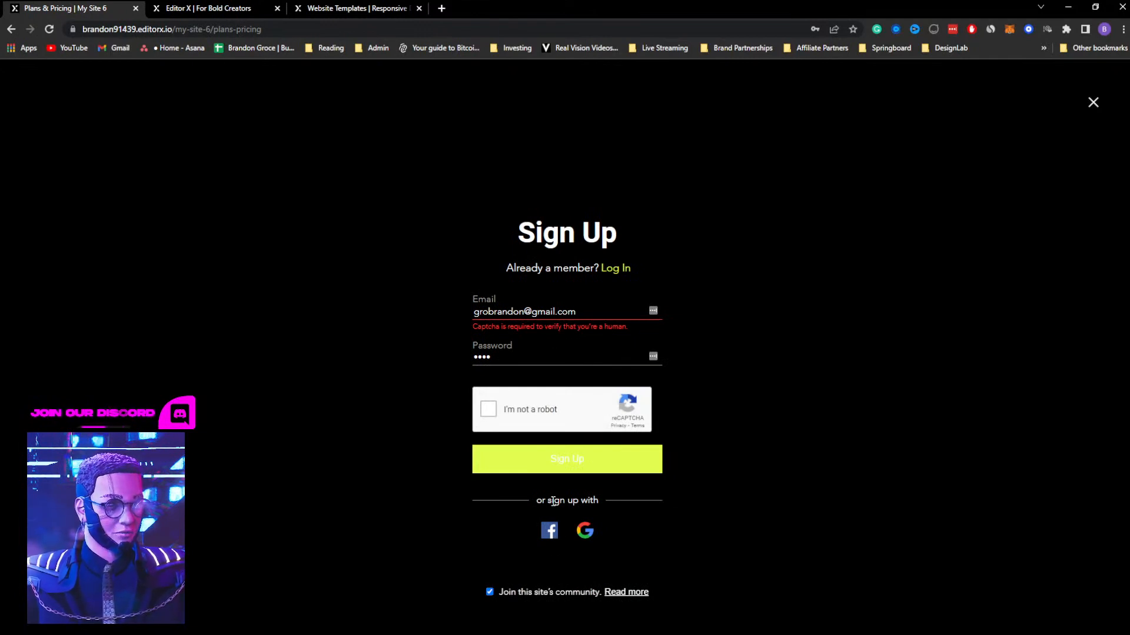
left_click_drag(545, 500, 606, 505)
left_click(488, 409)
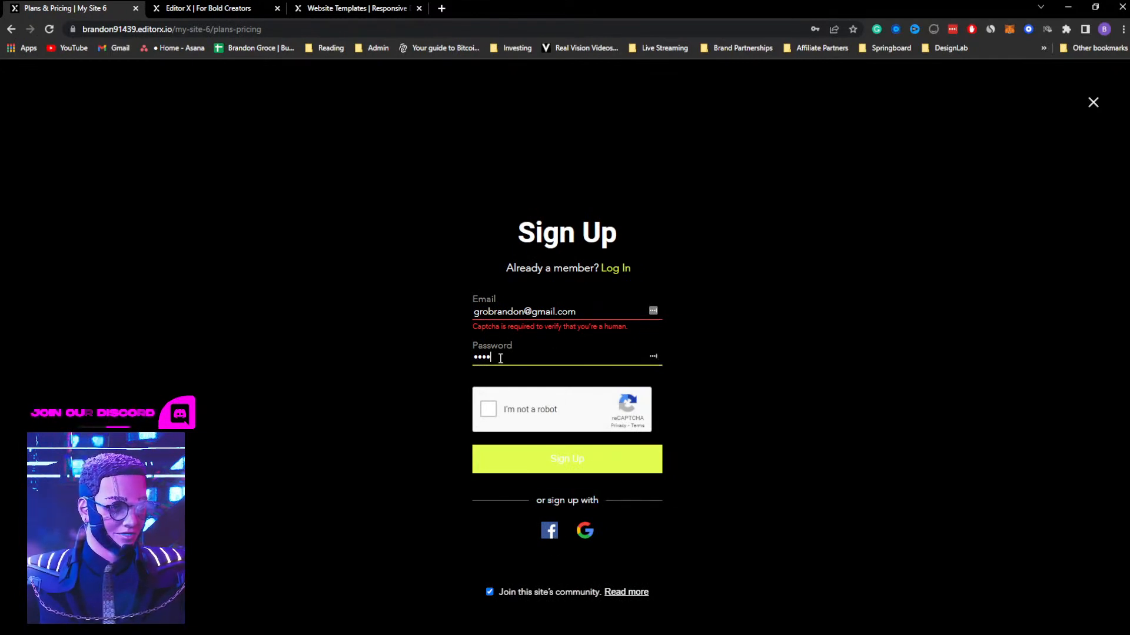
left_click(579, 464)
Log in as an existing member with the email address and account password, and decline saving the login to LastPass
left_click(615, 269)
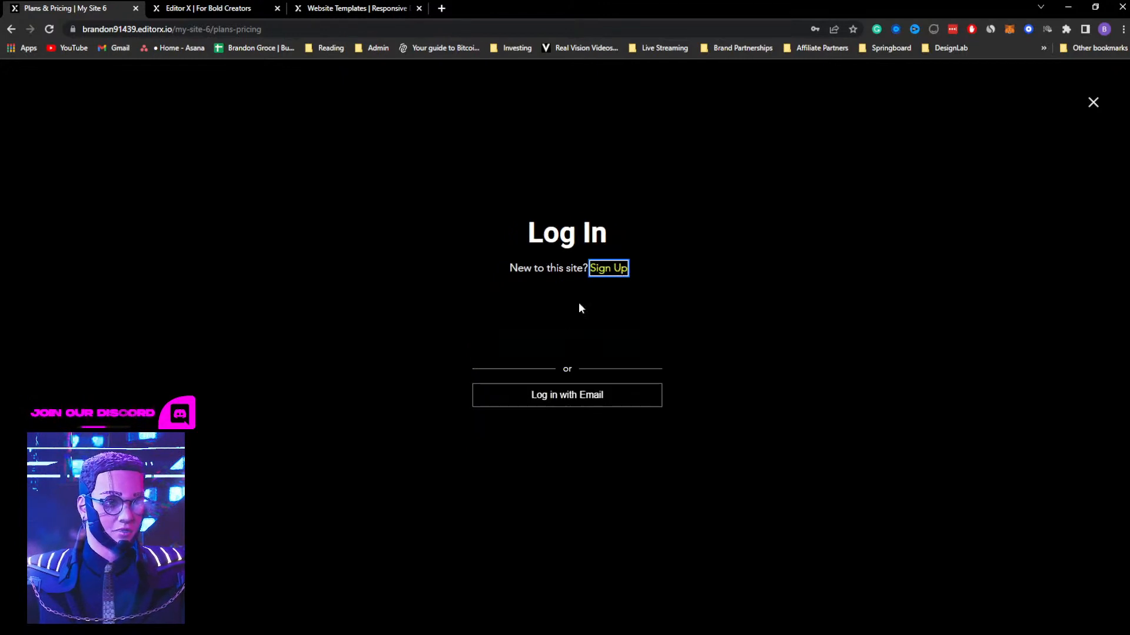
left_click(570, 399)
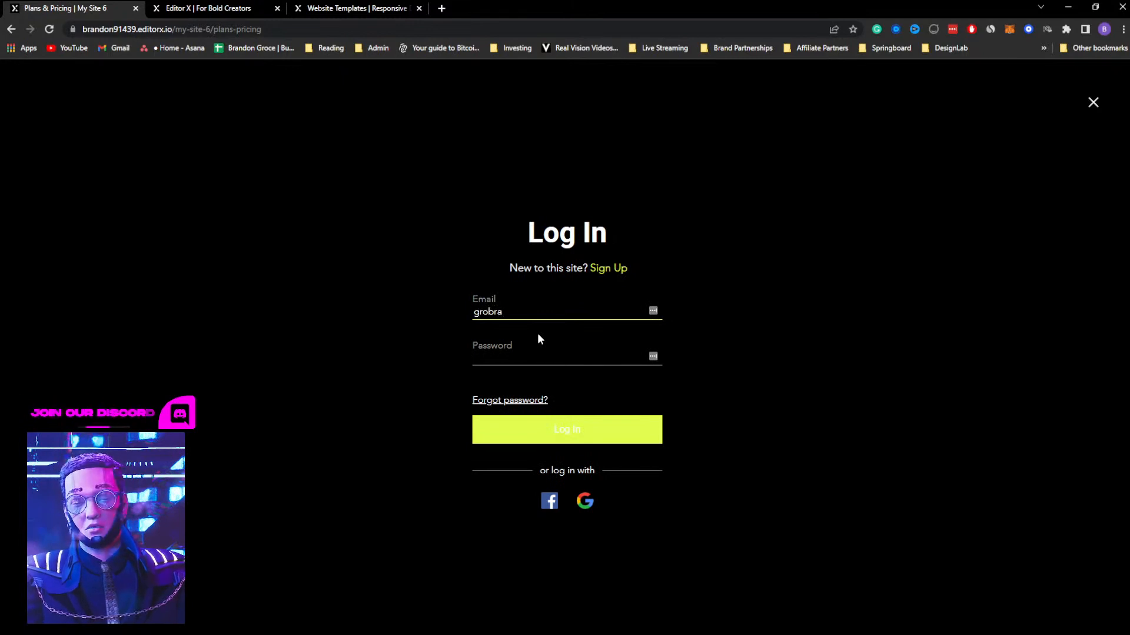
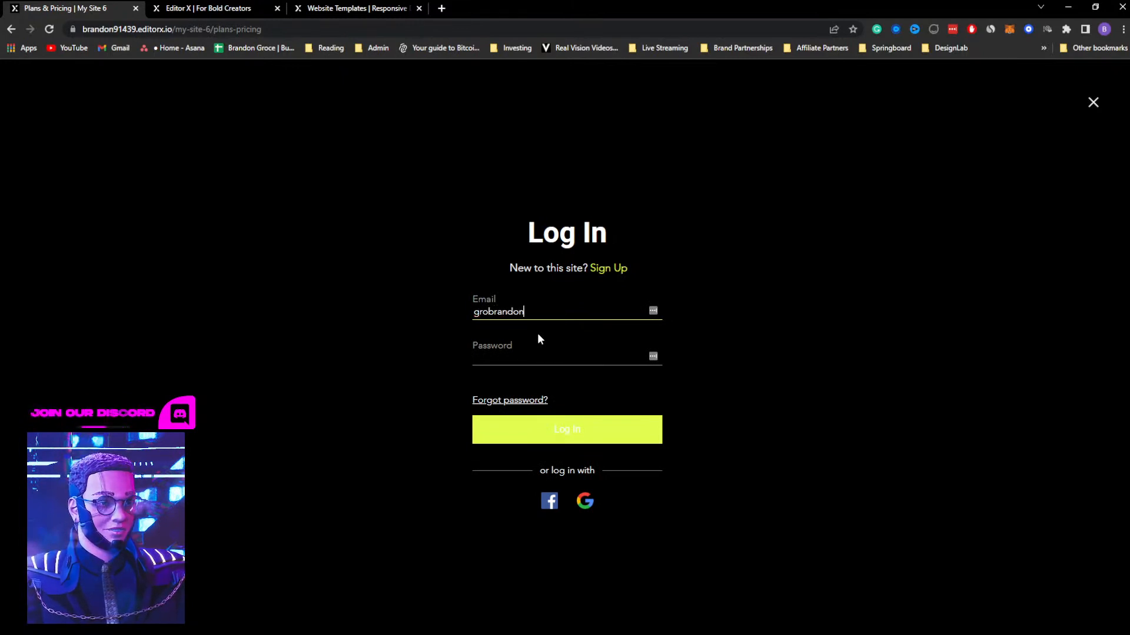
key("Tab")
type("••••")
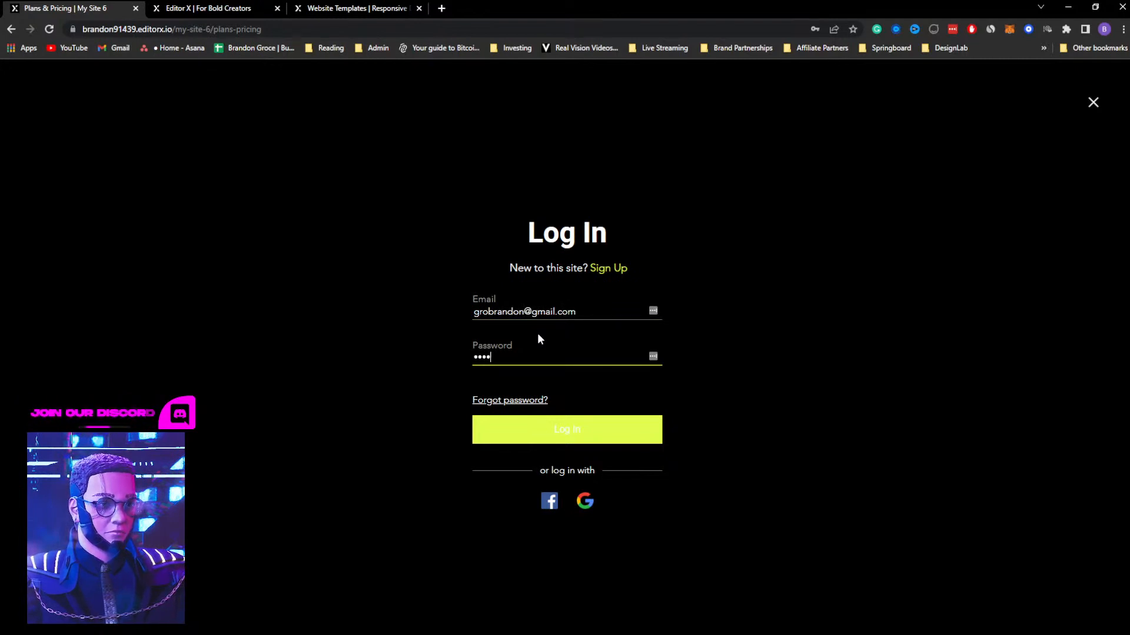
key("Return")
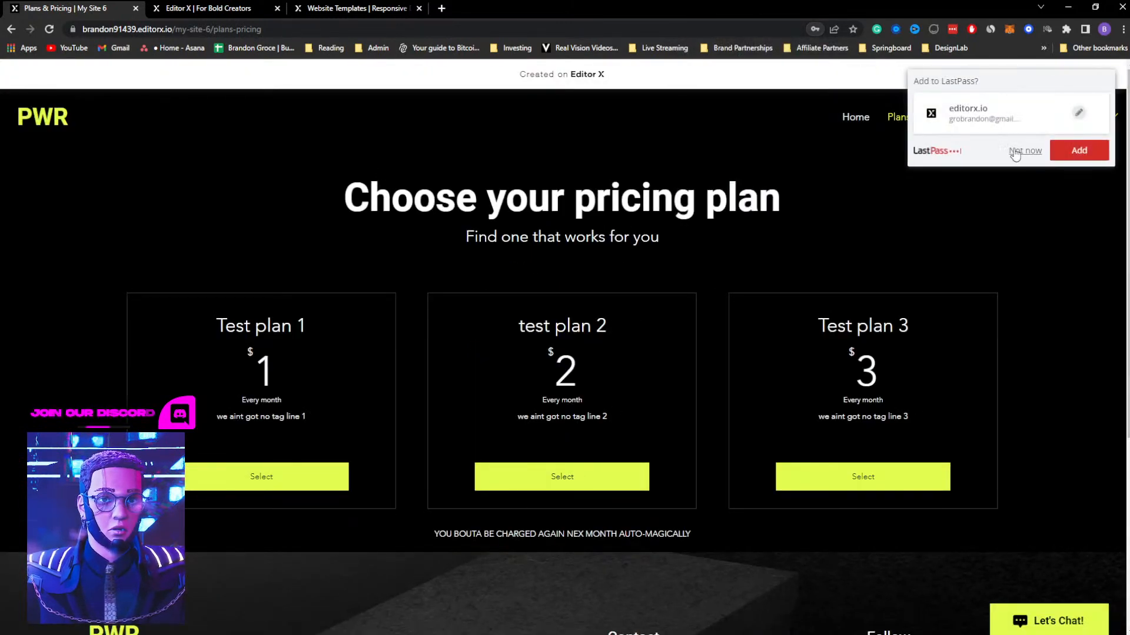
left_click(1021, 152)
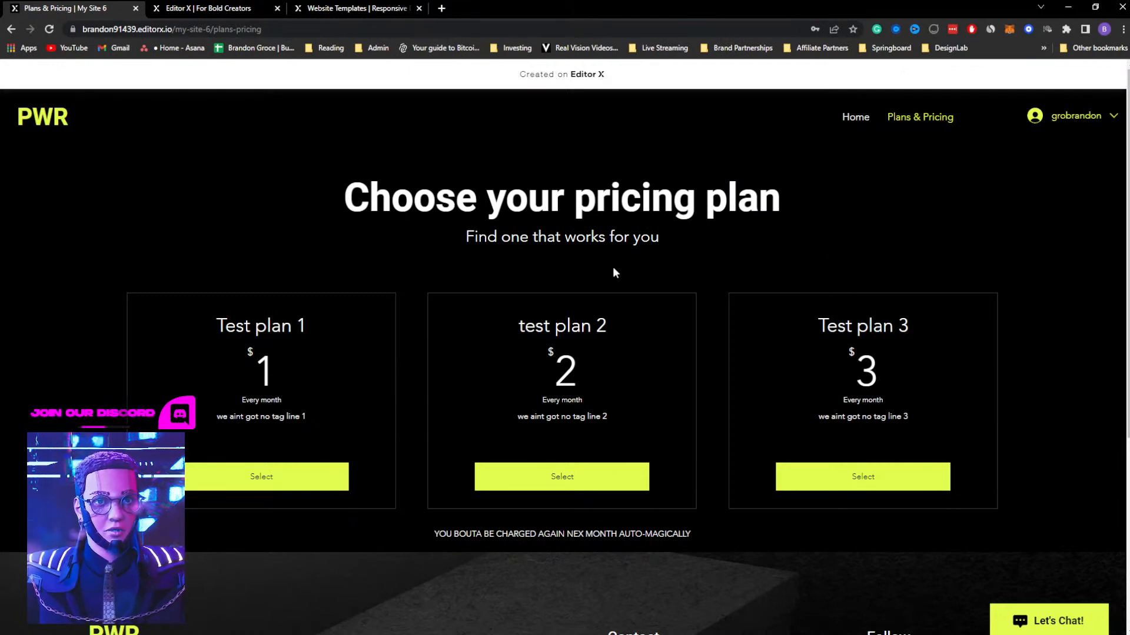
Open the member's My Account page and examine its display info, personal details and account settings
left_click(1084, 118)
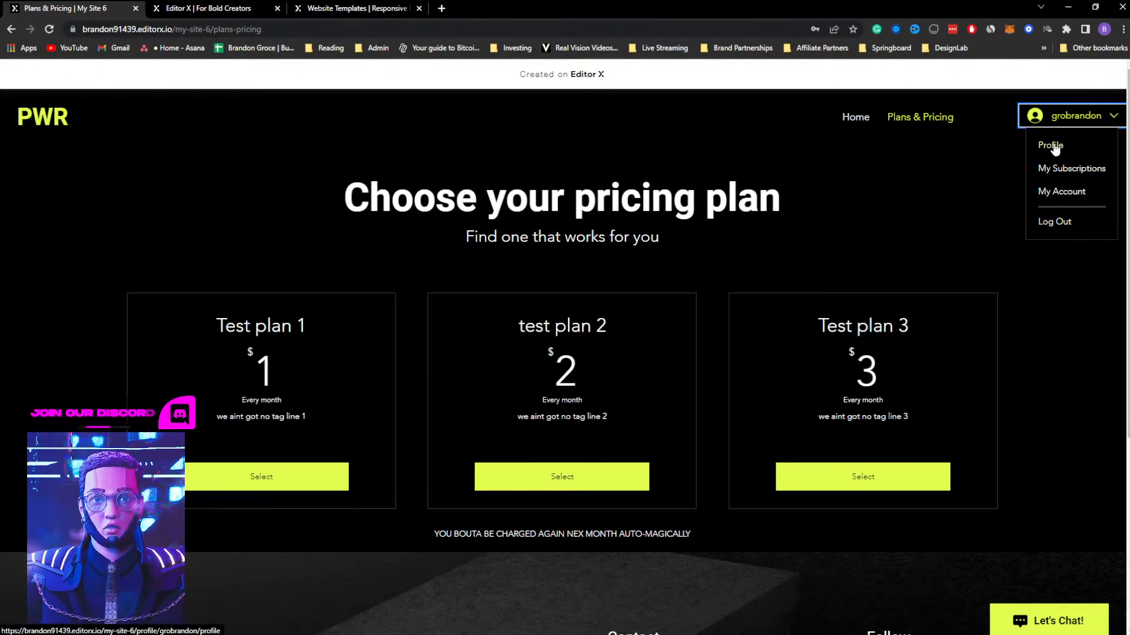
left_click(1053, 192)
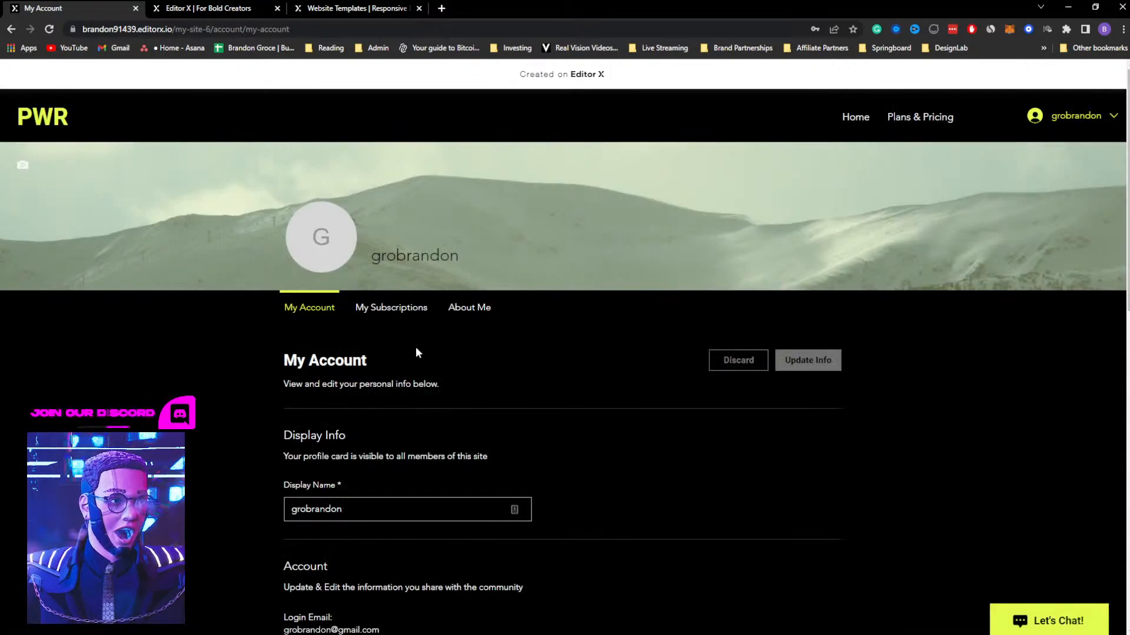
scroll(417, 346, "down", 2)
left_click(351, 389)
double_click(365, 391)
scroll(226, 409, "down", 2)
left_click(319, 455)
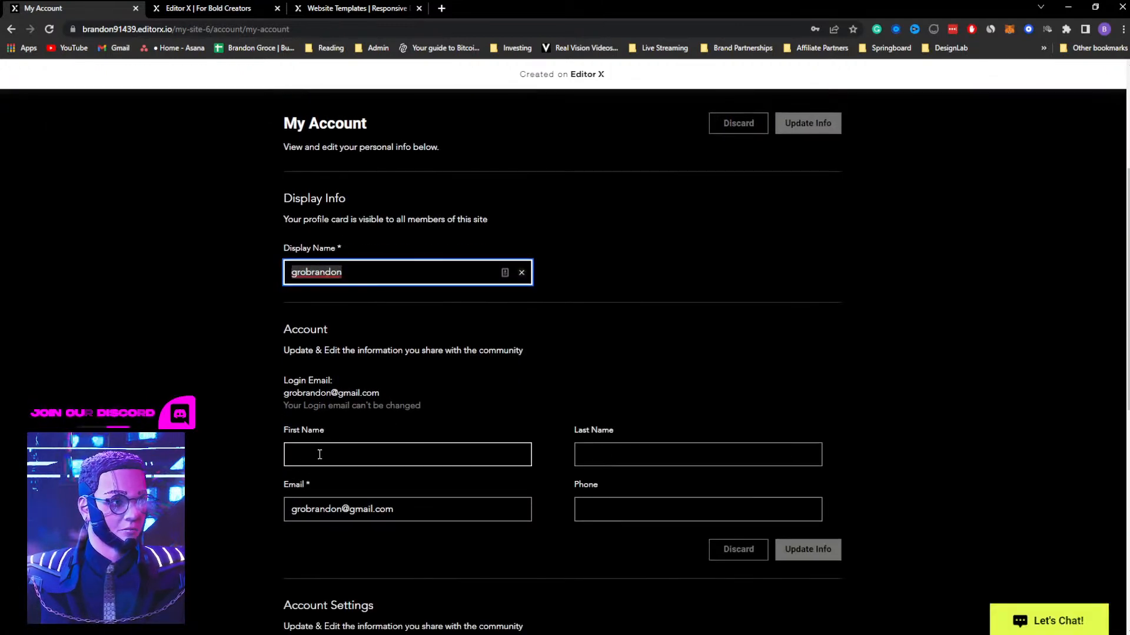
left_click(257, 445)
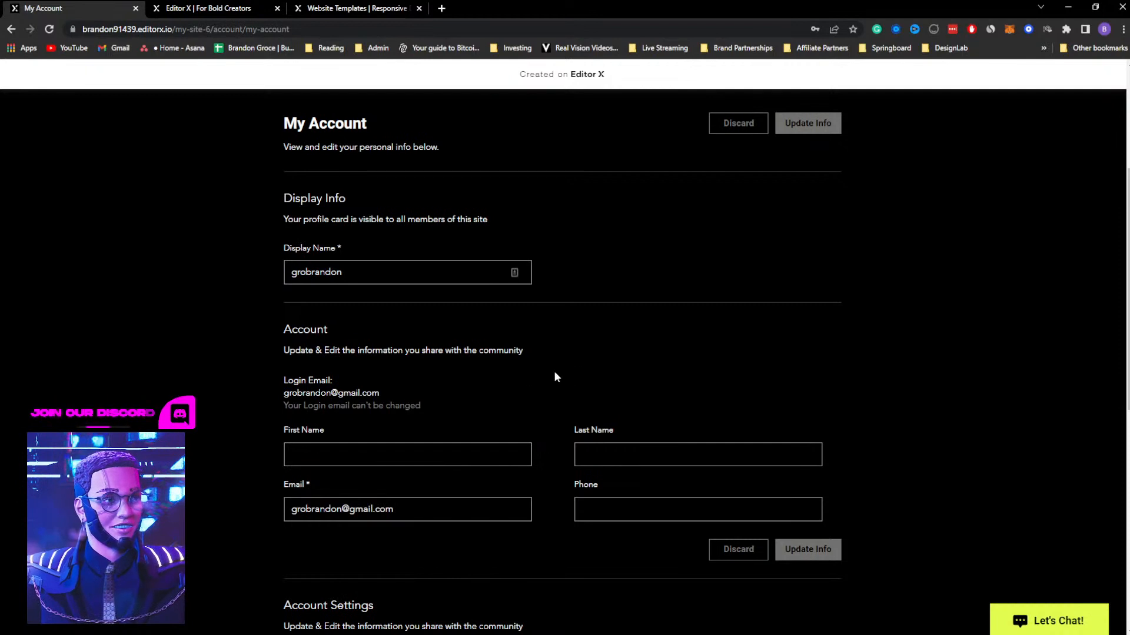
scroll(618, 497, "down", 5)
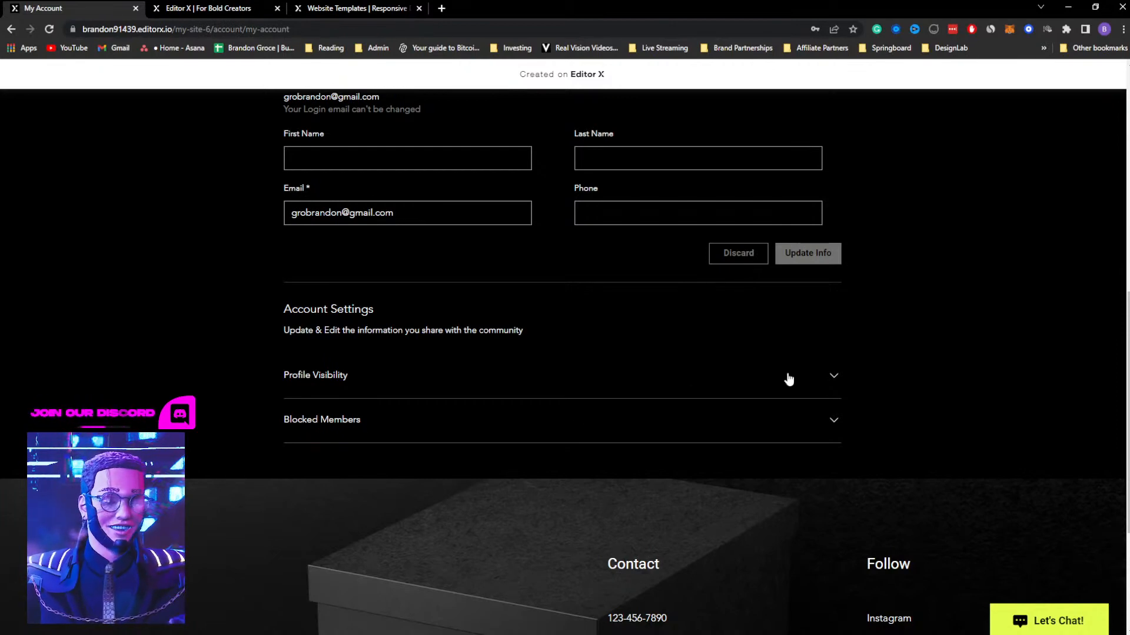
scroll(929, 318, "up", 8)
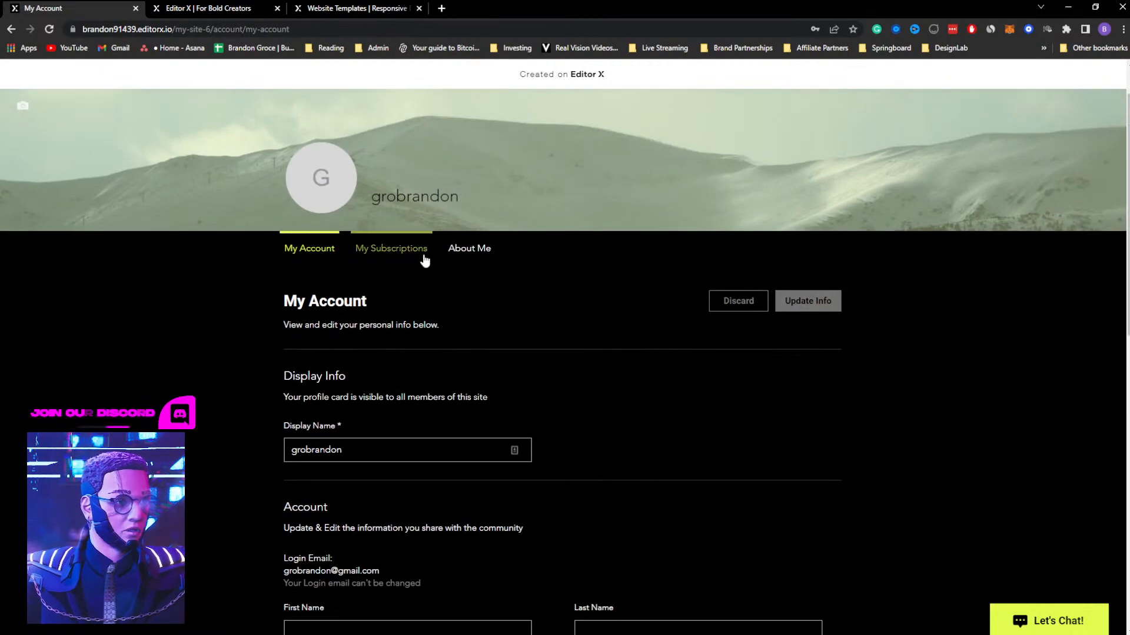
View the member's My Subscriptions page and the About Me profile page
left_click(396, 251)
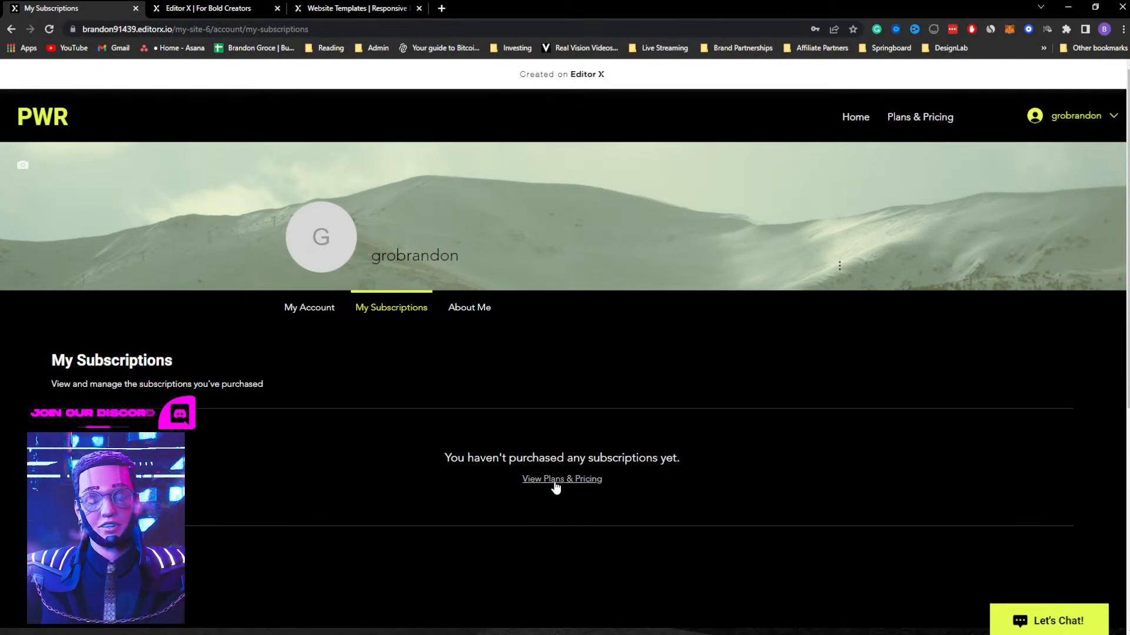
left_click(475, 305)
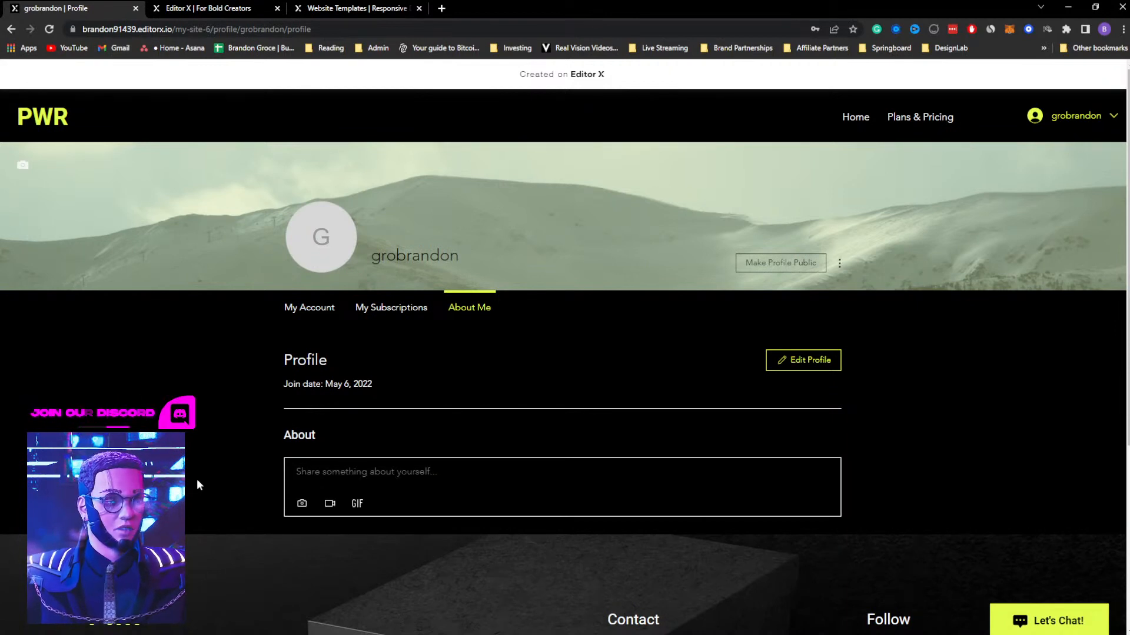
scroll(198, 479, "down", 1)
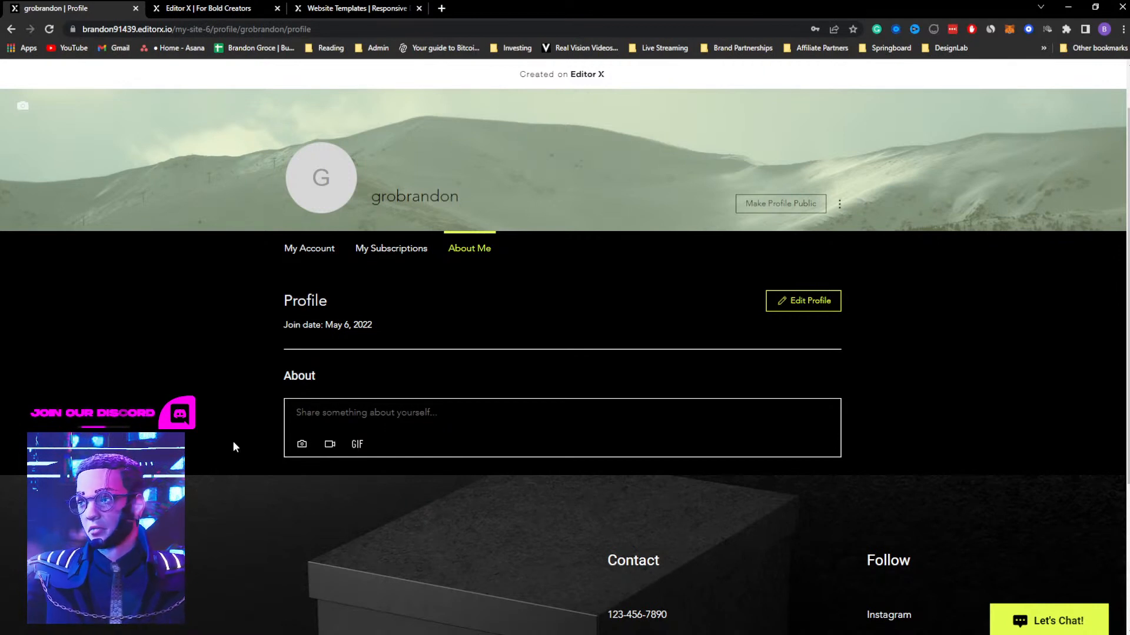
scroll(942, 294, "up", 1)
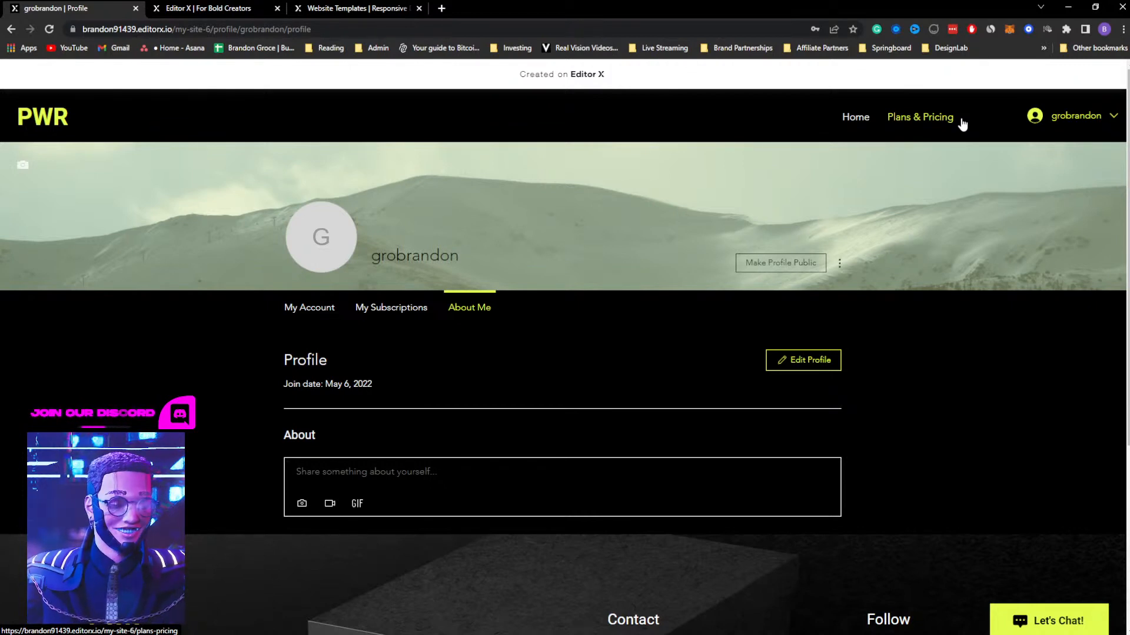
Return to the website templates gallery and open the Product Landing Page template for editing as a new site
left_click(222, 7)
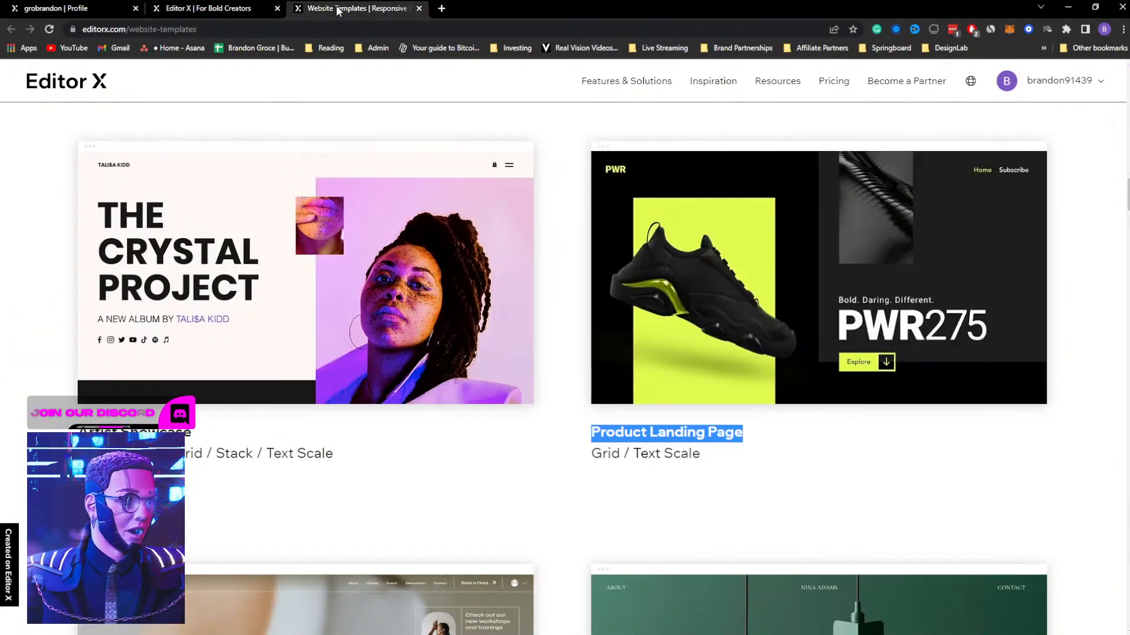
left_click(344, 8)
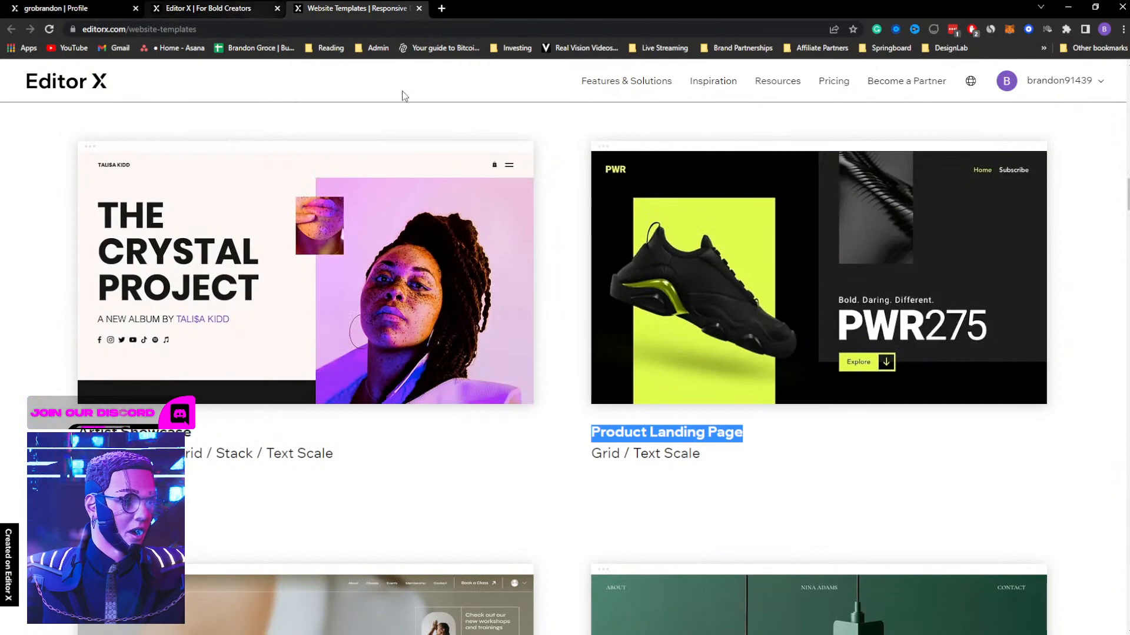
left_click(815, 291)
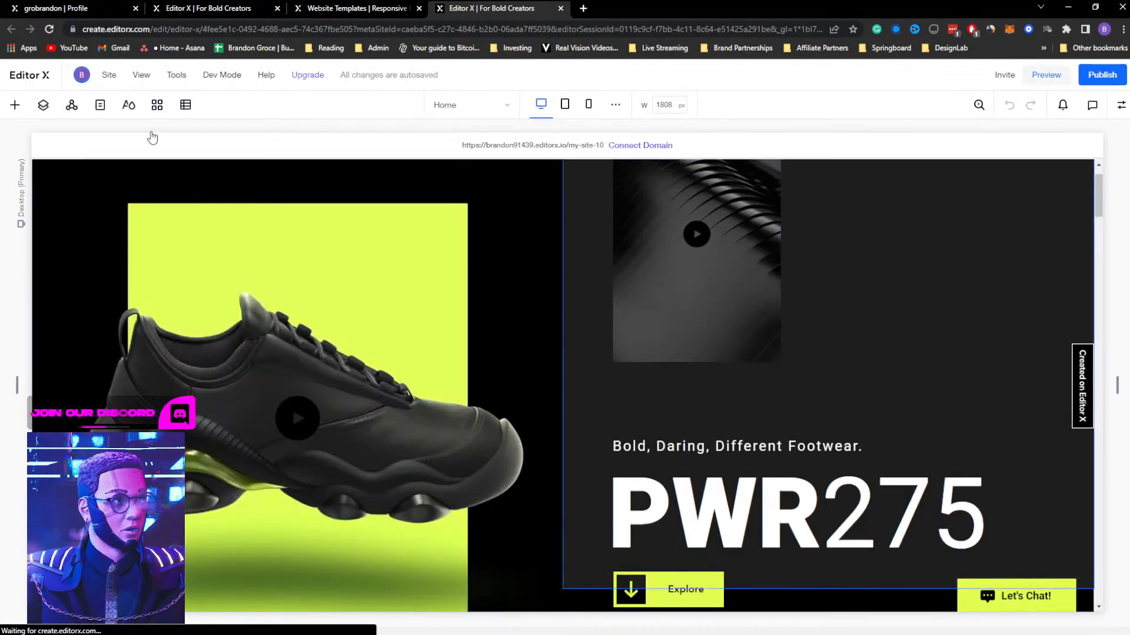
Remove the Subscribe item from the header's site menu and hide the element inspector
left_click(99, 106)
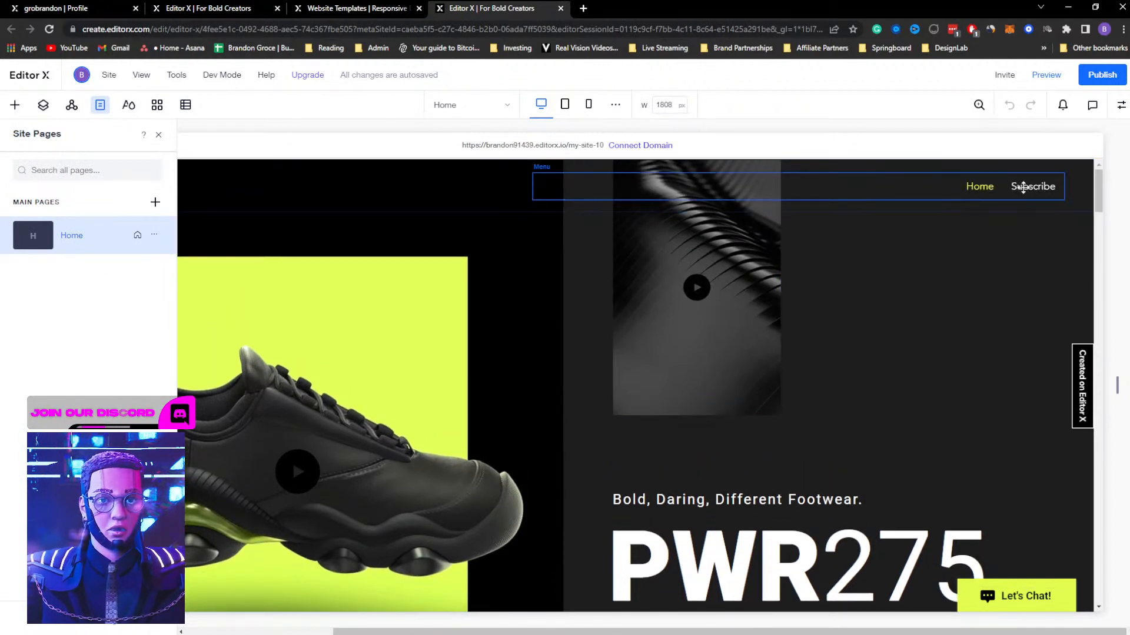
left_click(1026, 189)
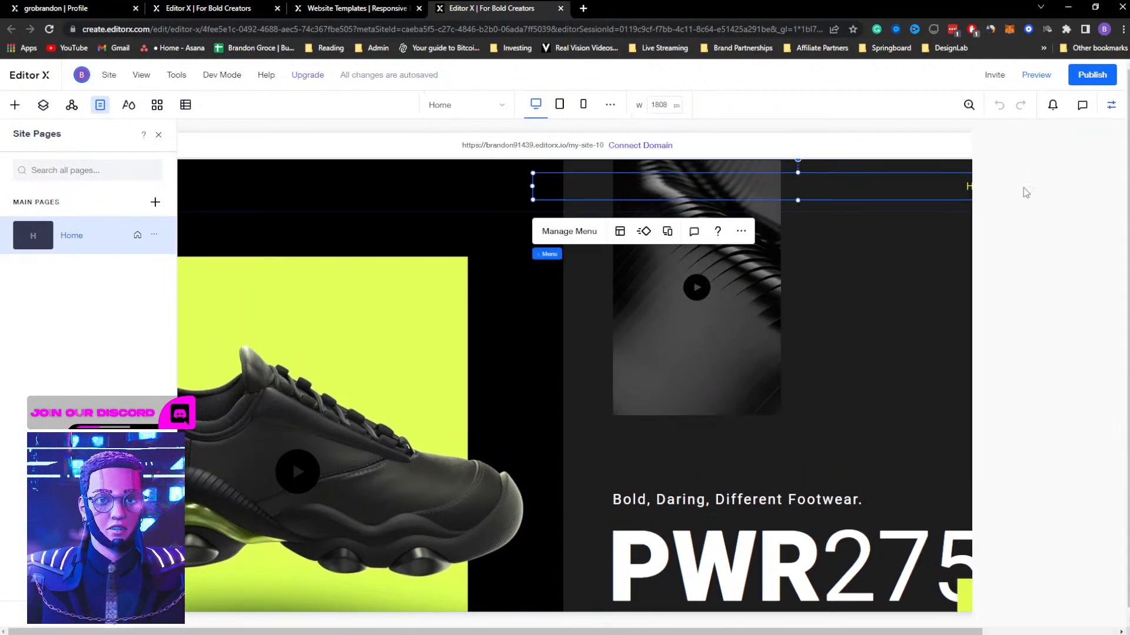
left_click(580, 233)
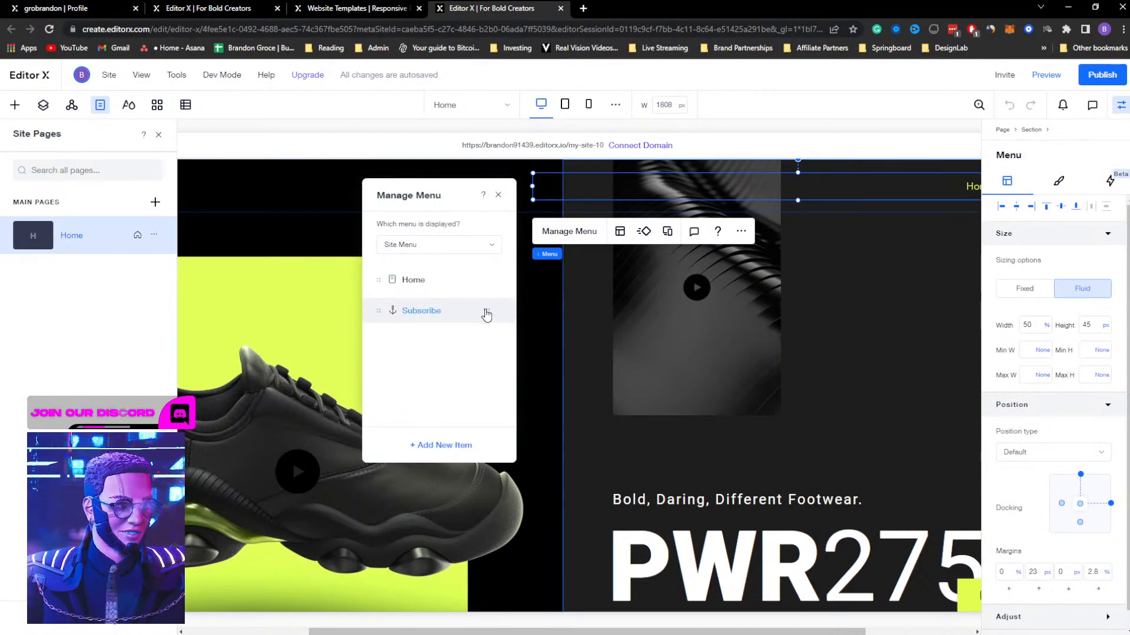
left_click(486, 314)
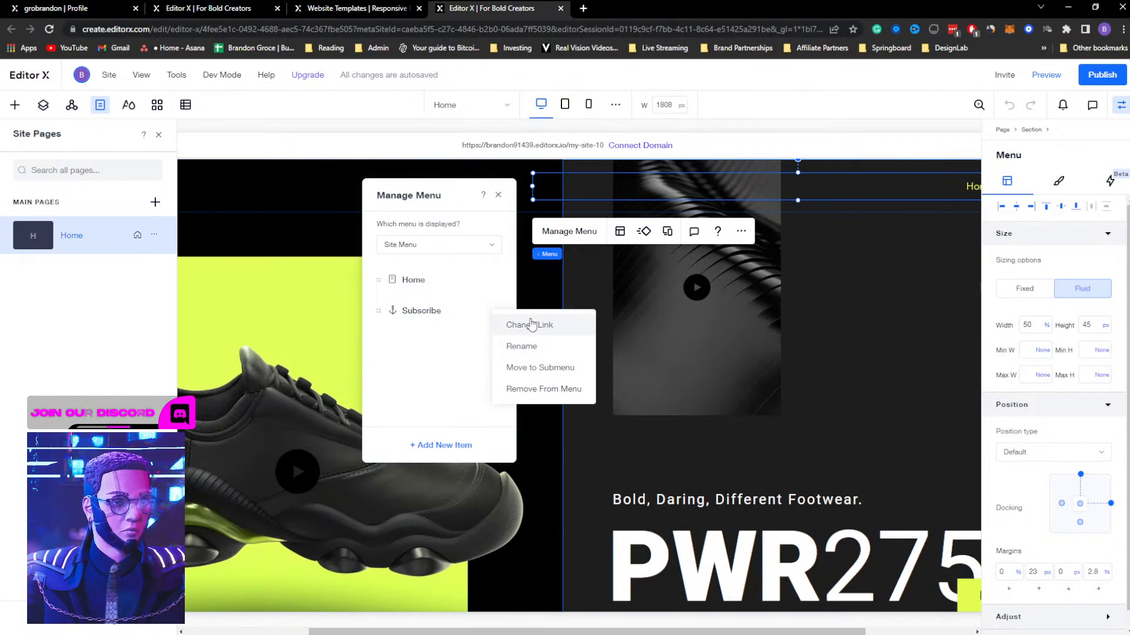
left_click(524, 393)
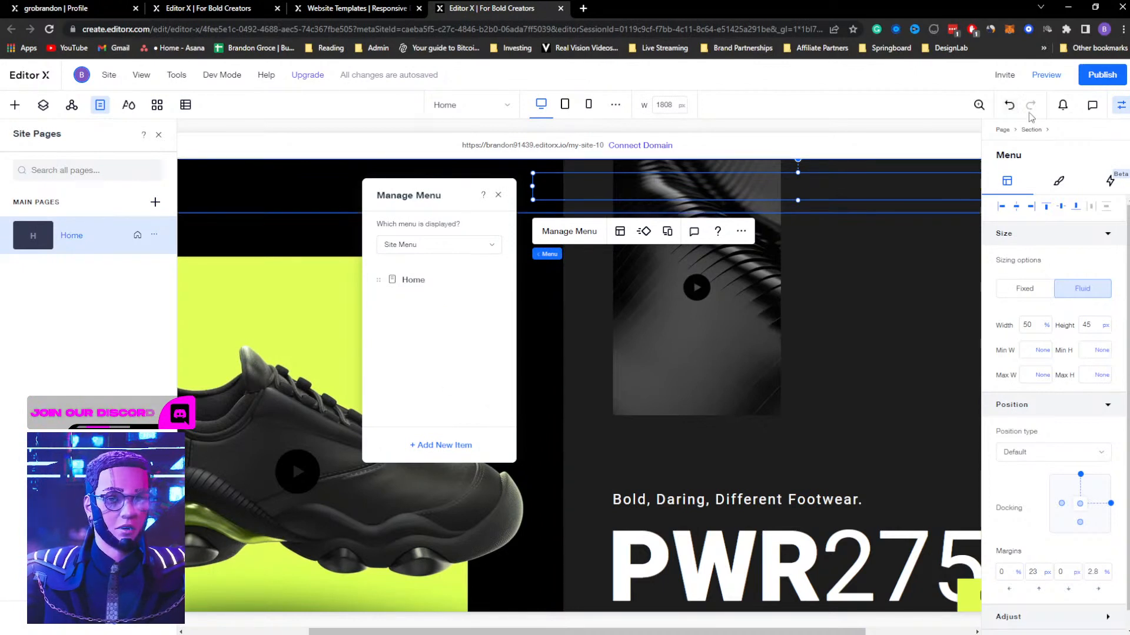
left_click(1120, 106)
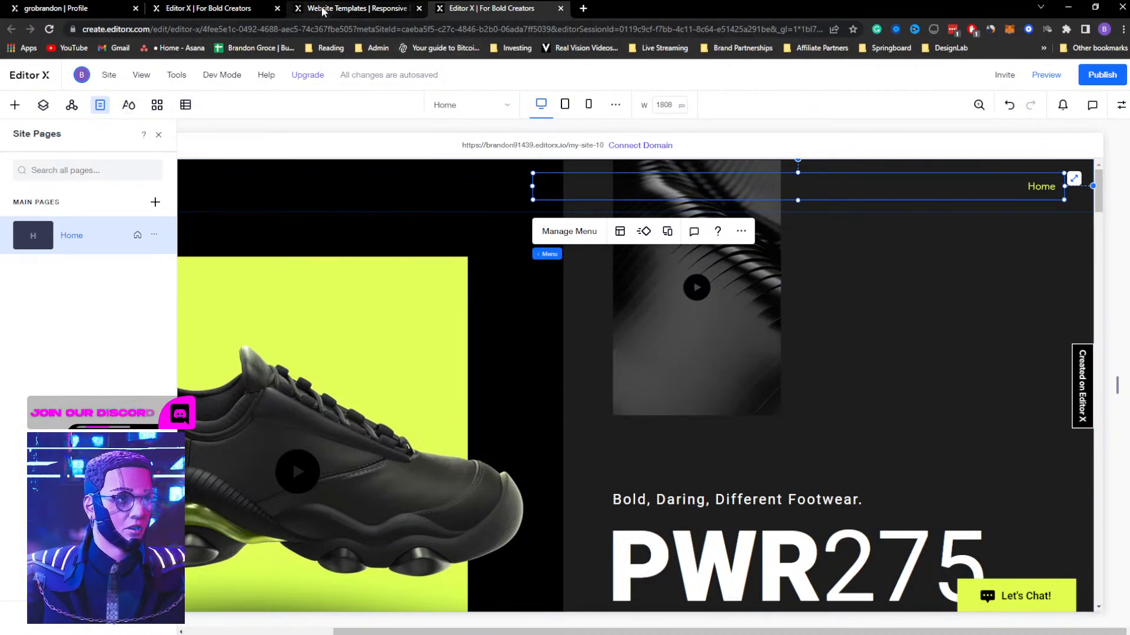
Check which apps are installed on the finished membership site and return to the new site's editor
left_click(209, 8)
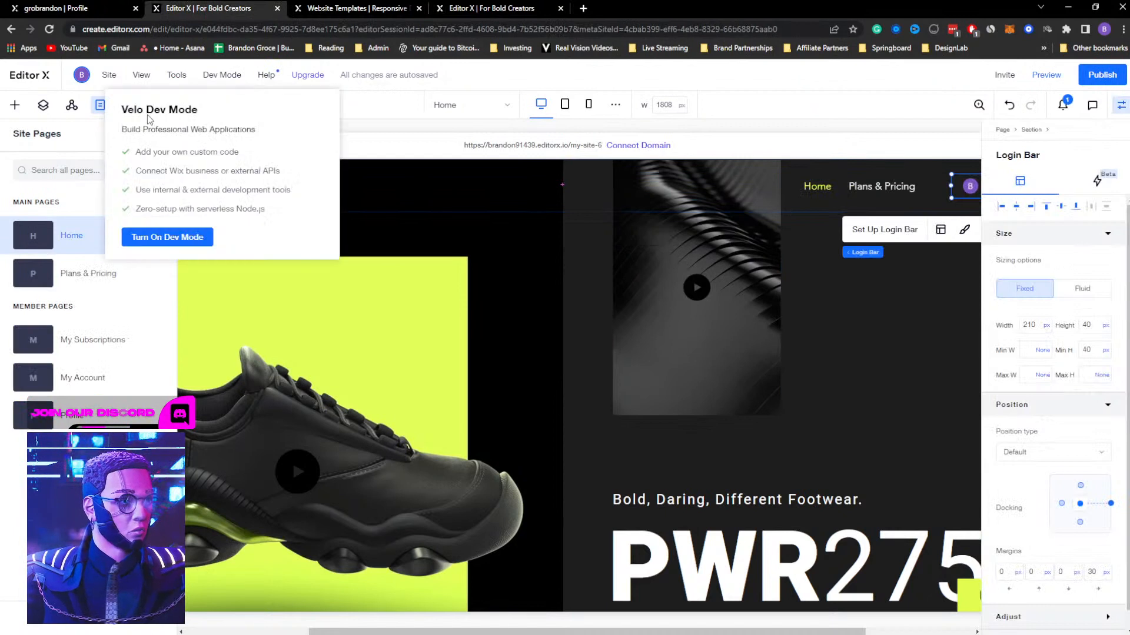
left_click(157, 104)
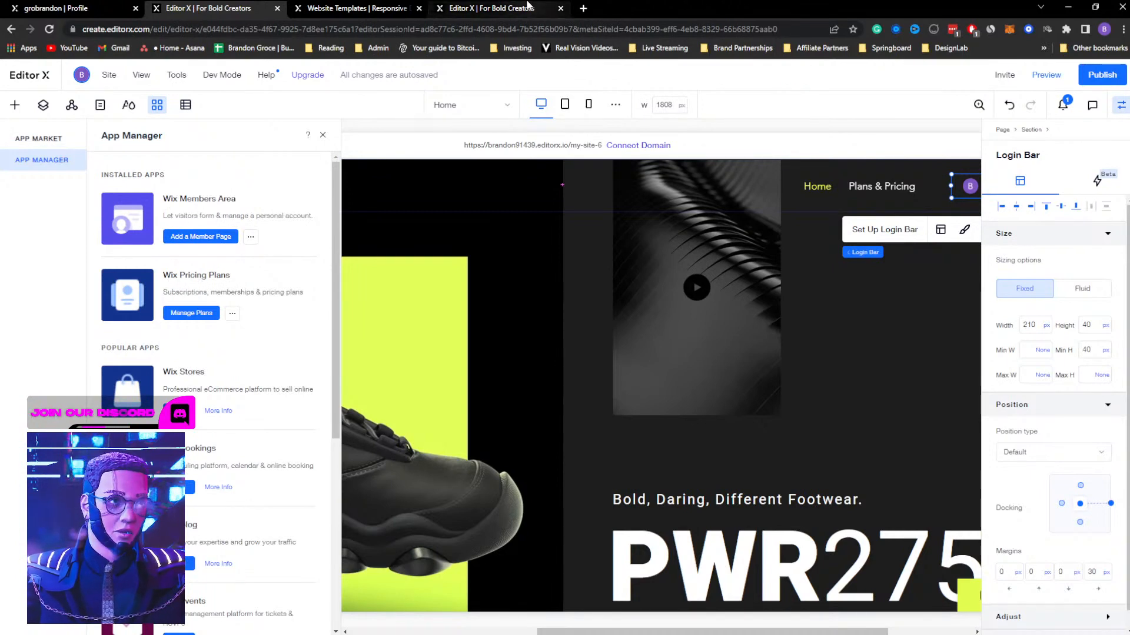
left_click(497, 11)
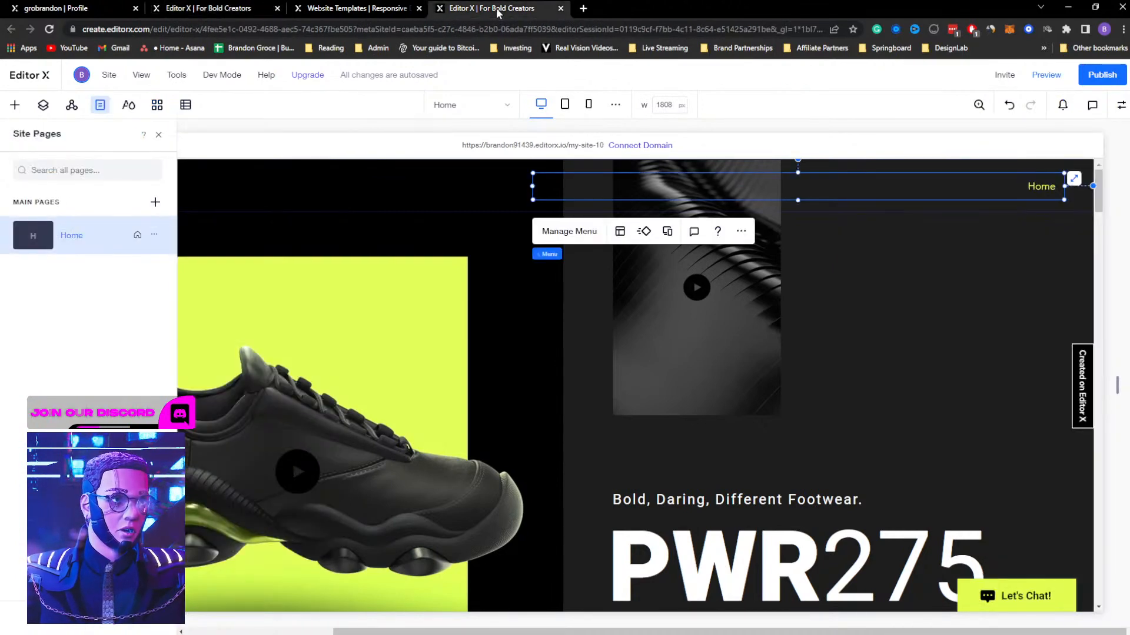
Add a Members Area to the new site
left_click(16, 106)
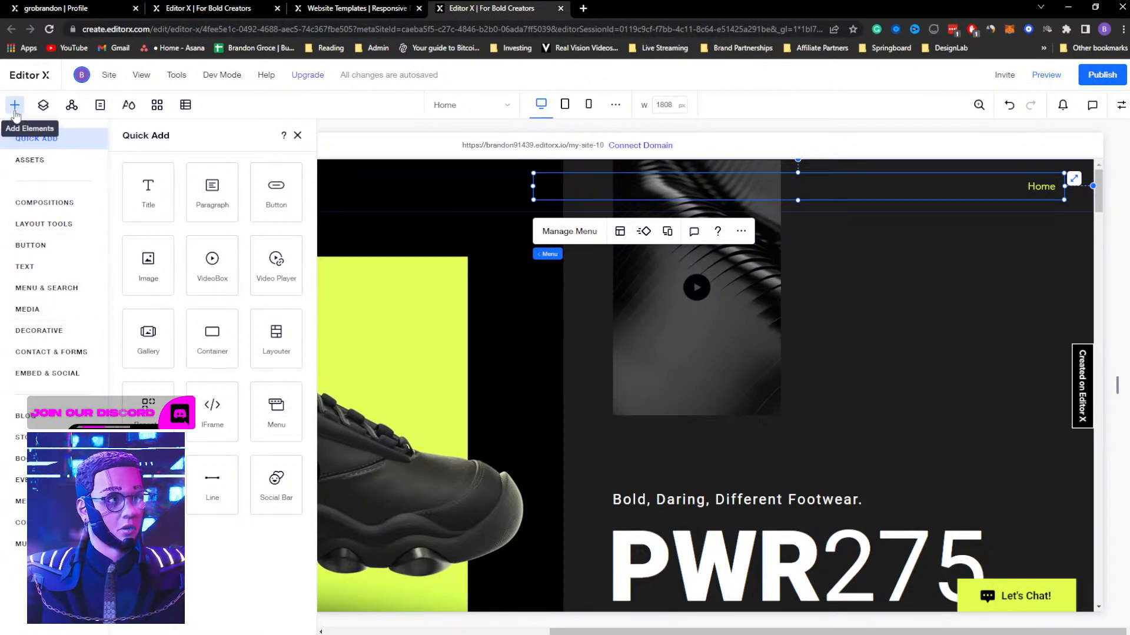
left_click(17, 501)
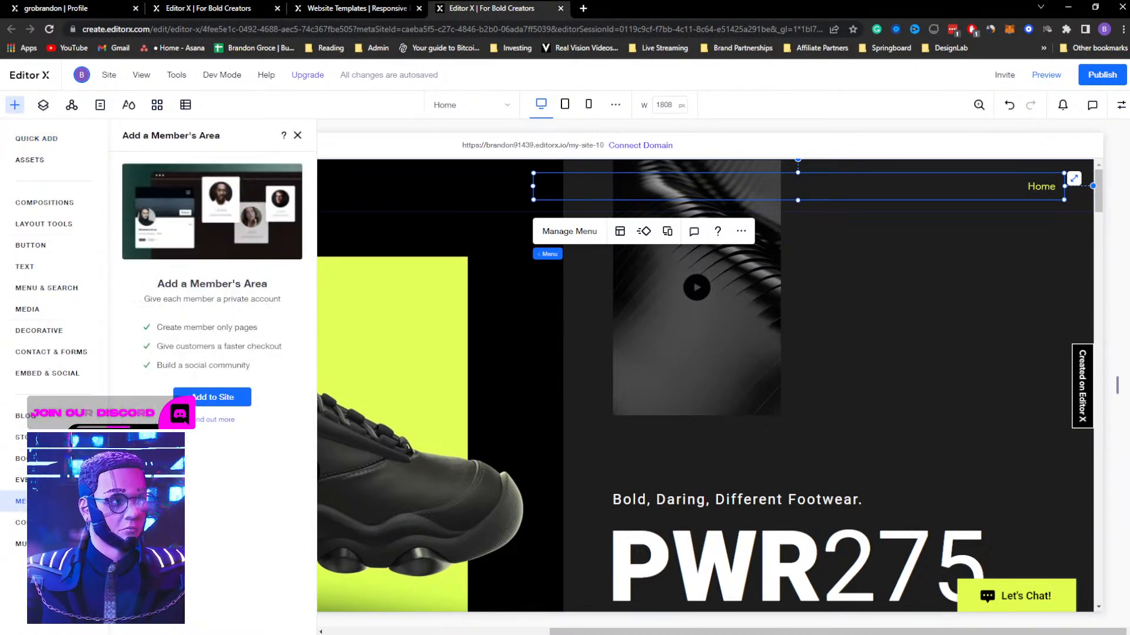
left_click(220, 400)
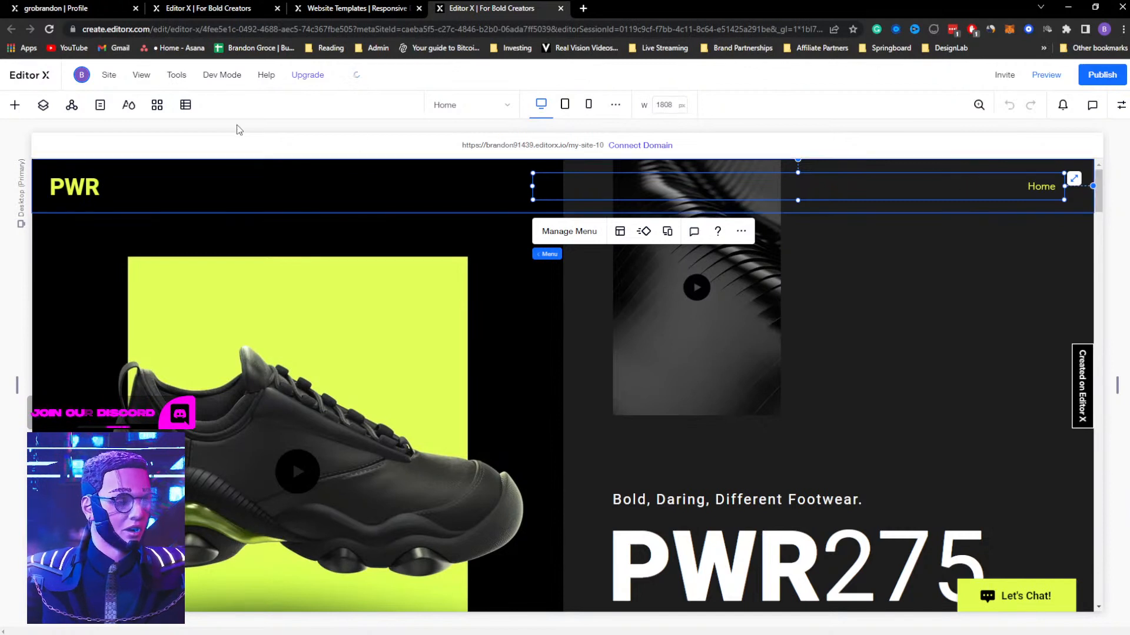
Open the My Account member page at full canvas width and review its header, profile banner and account form
left_click(99, 106)
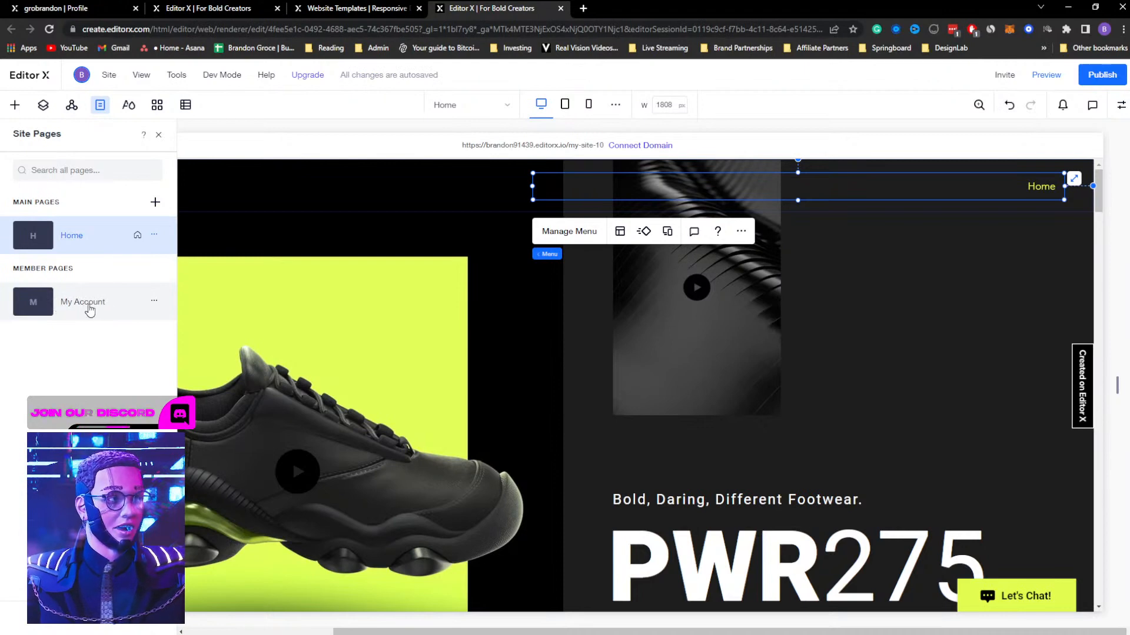
left_click(84, 310)
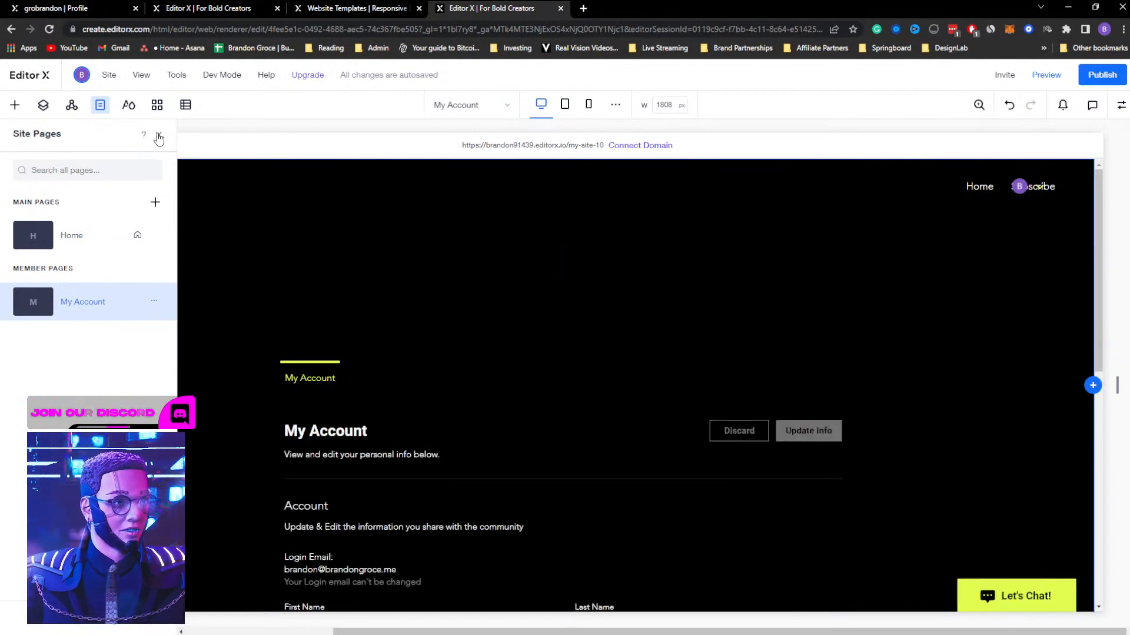
left_click(1119, 105)
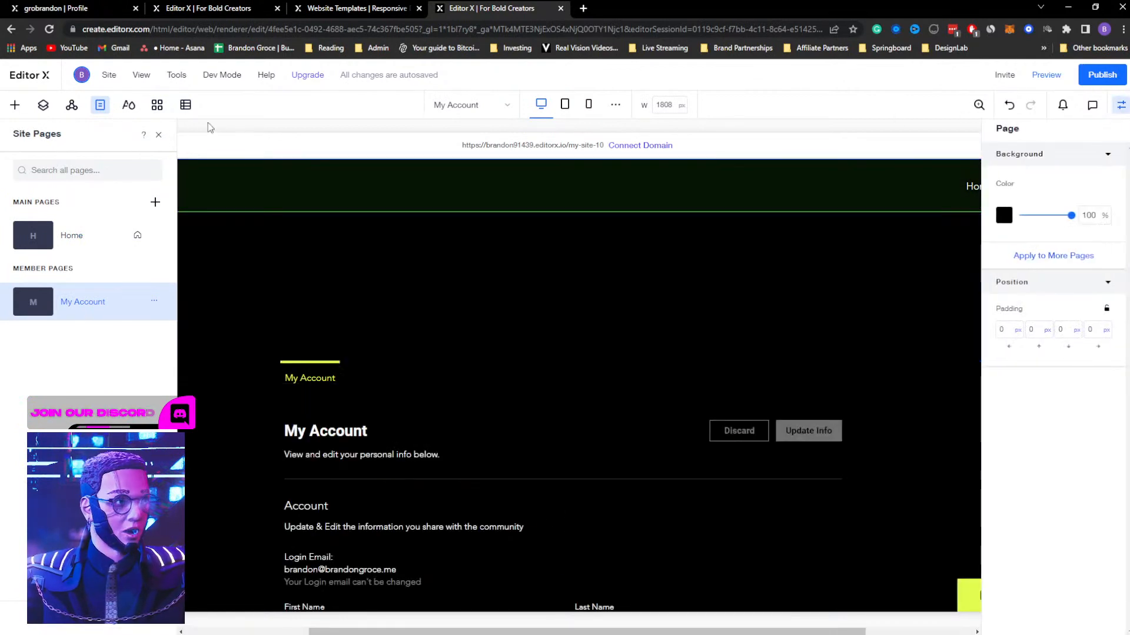
left_click(159, 136)
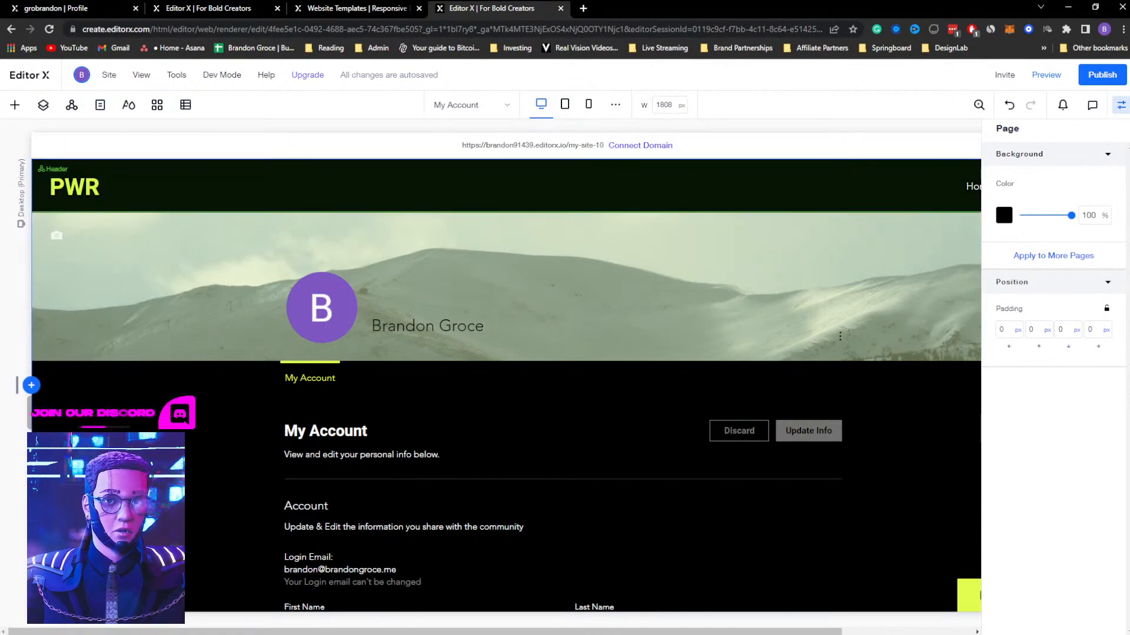
left_click(1119, 109)
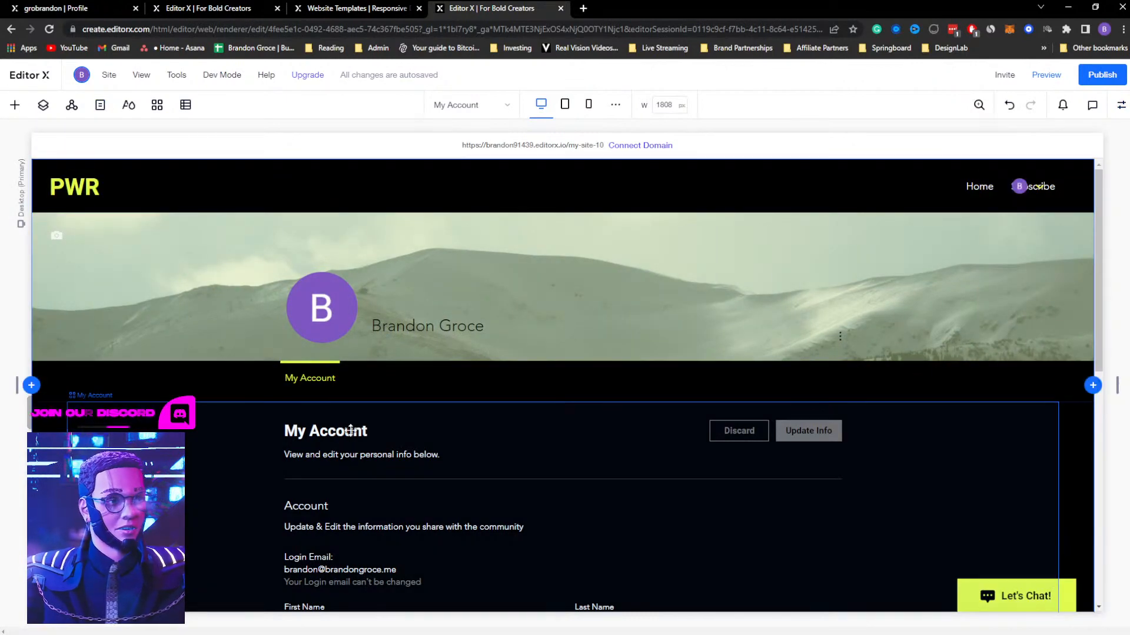
scroll(658, 434, "down", 8)
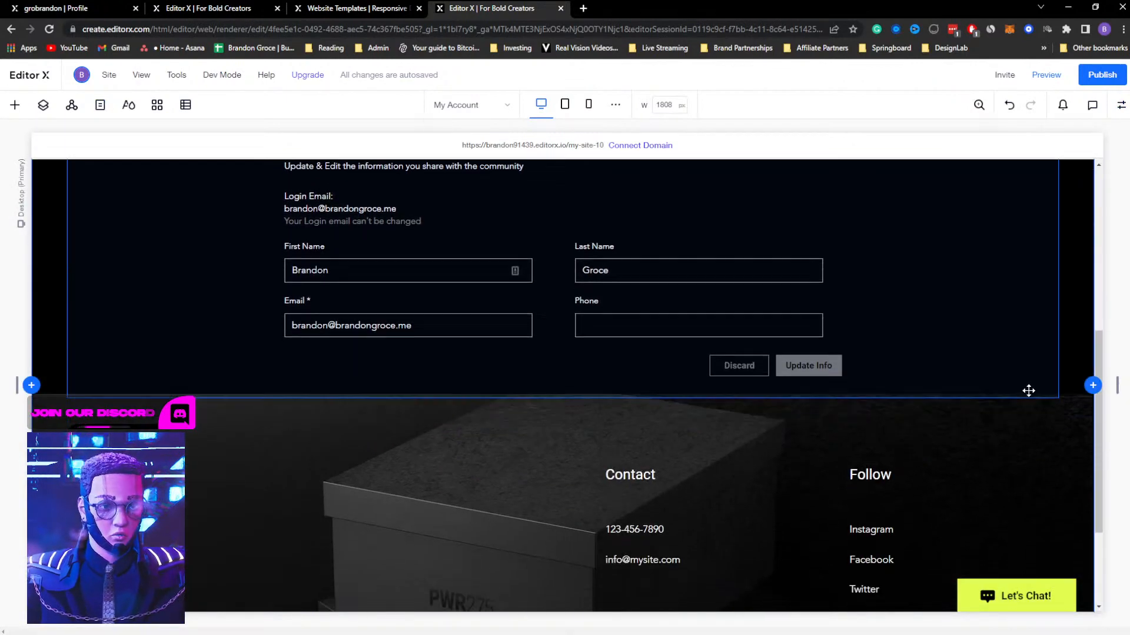
scroll(541, 338, "up", 8)
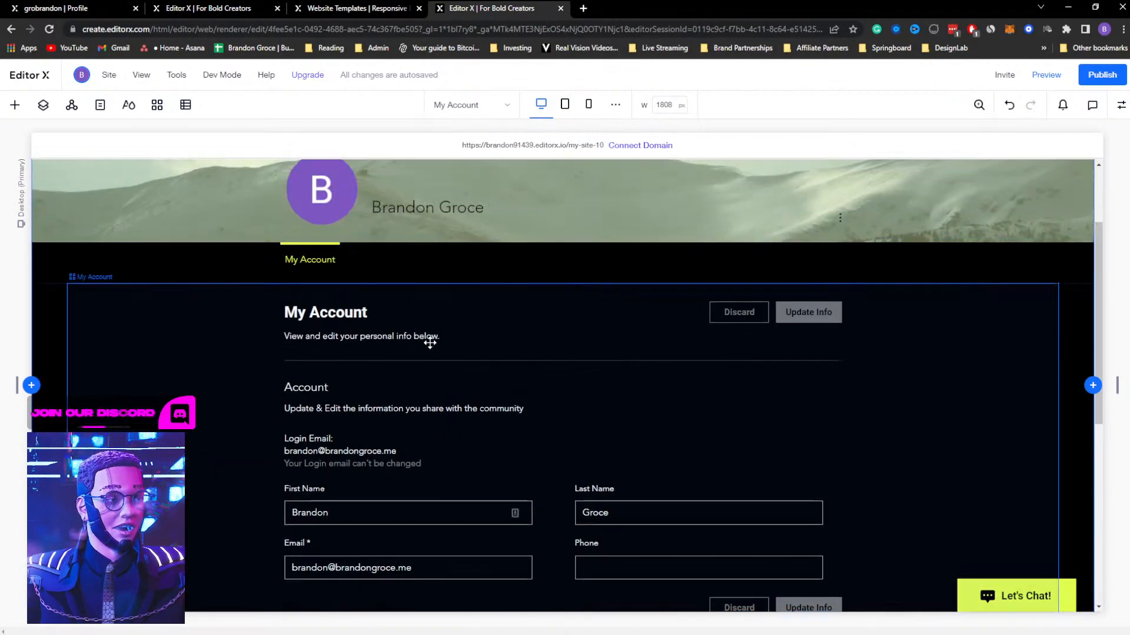
Examine the My Account info fields and the additional fields on offer, and return to the page without adding any
left_click(525, 328)
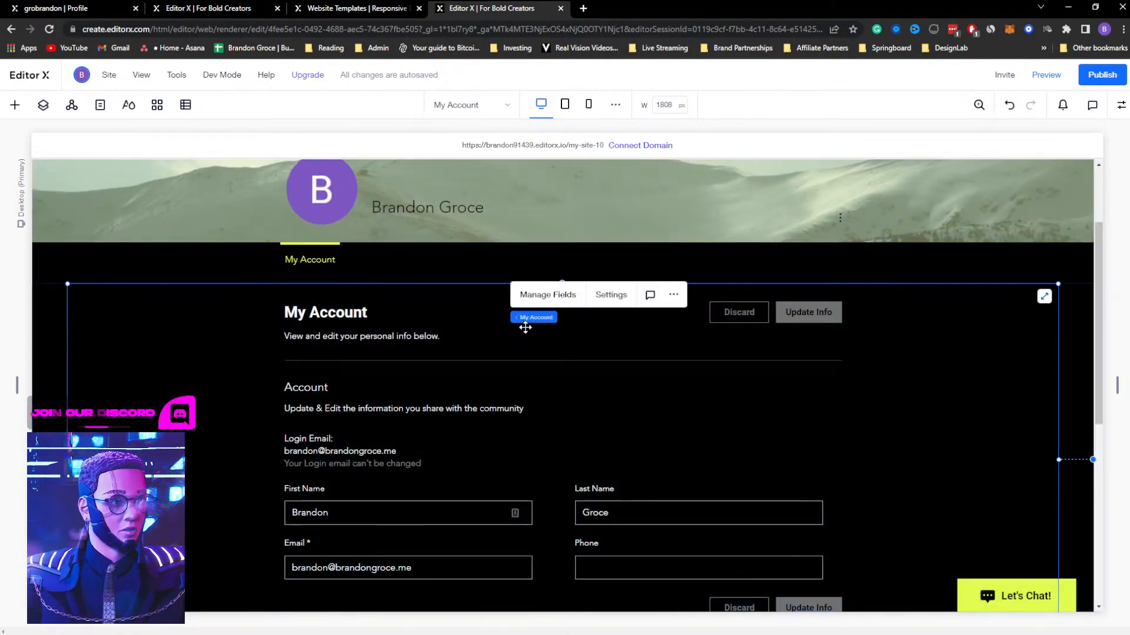
left_click(546, 299)
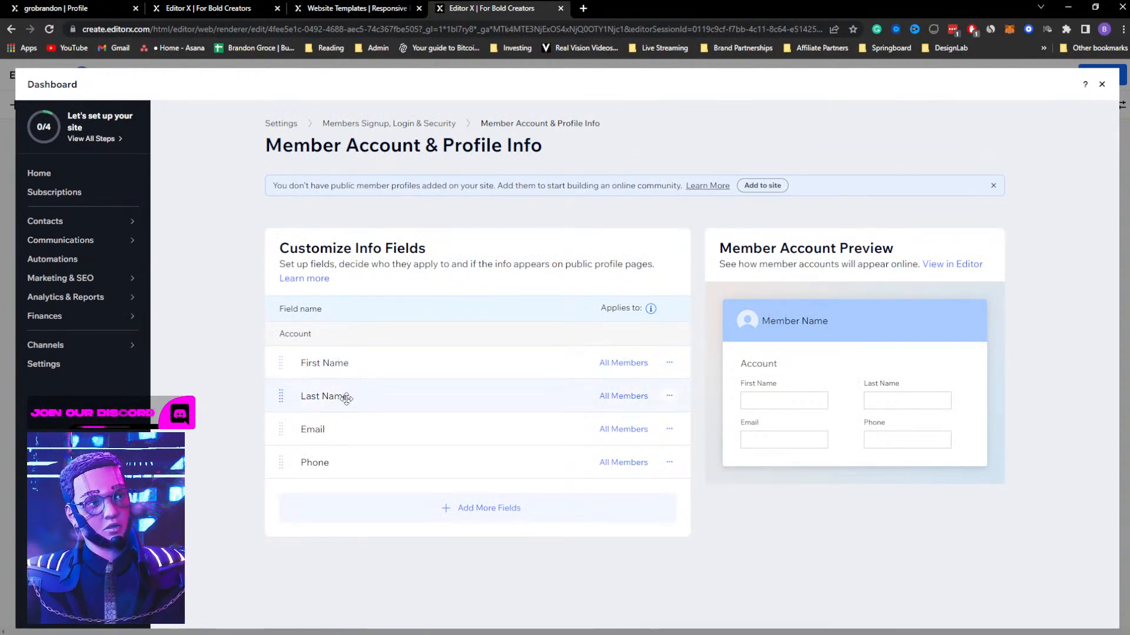
left_click(480, 507)
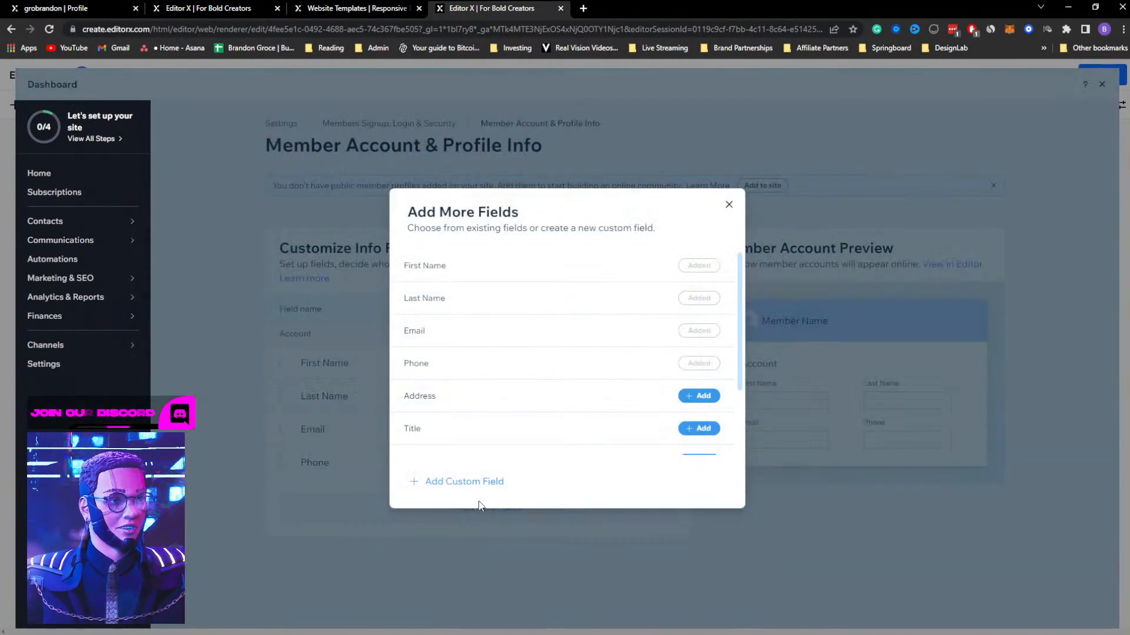
scroll(518, 282, "down", 2)
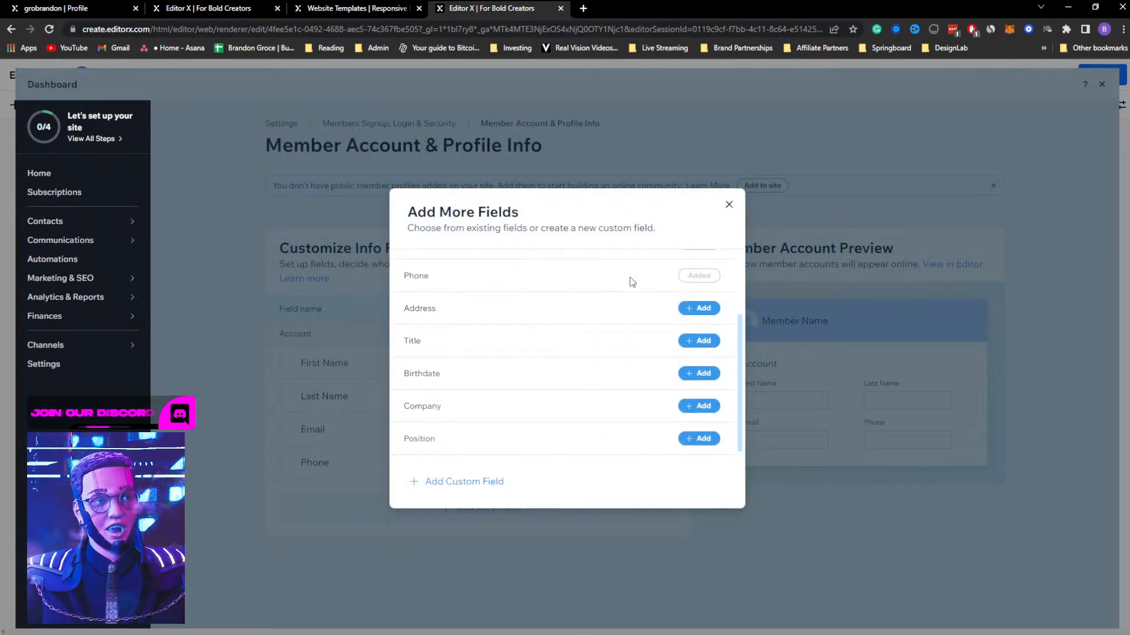
left_click(727, 206)
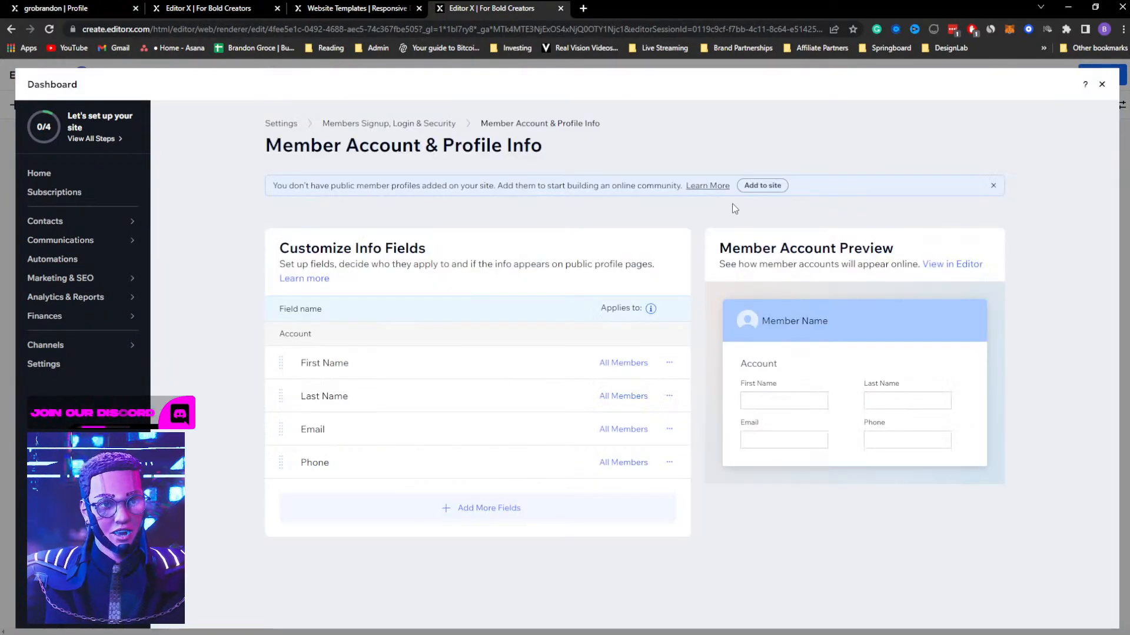
left_click(1102, 85)
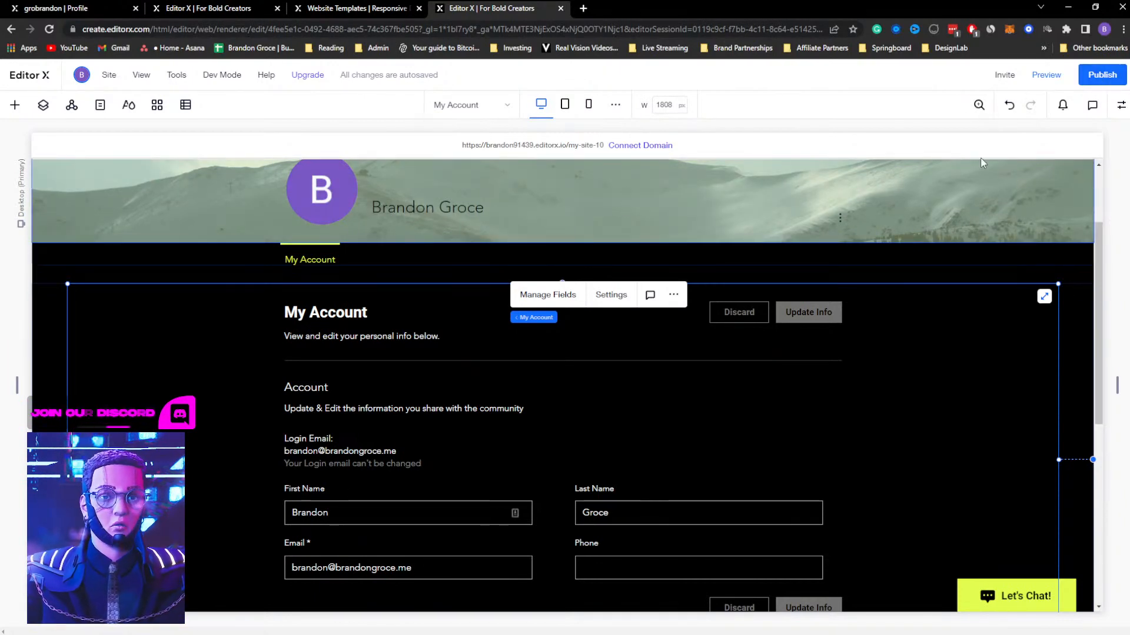
Narrow the header menu from its outer edge so Home and Subscribe no longer overlap the login bar, and select the login bar
scroll(959, 202, "up", 2)
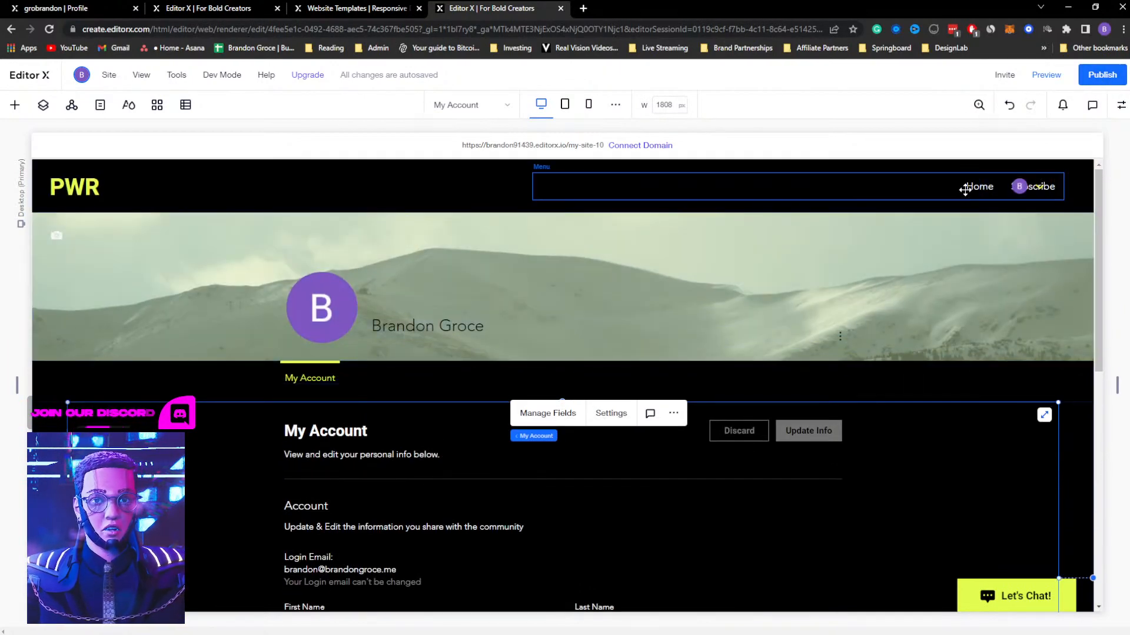
left_click(965, 189)
left_click_drag(1059, 186, 956, 187)
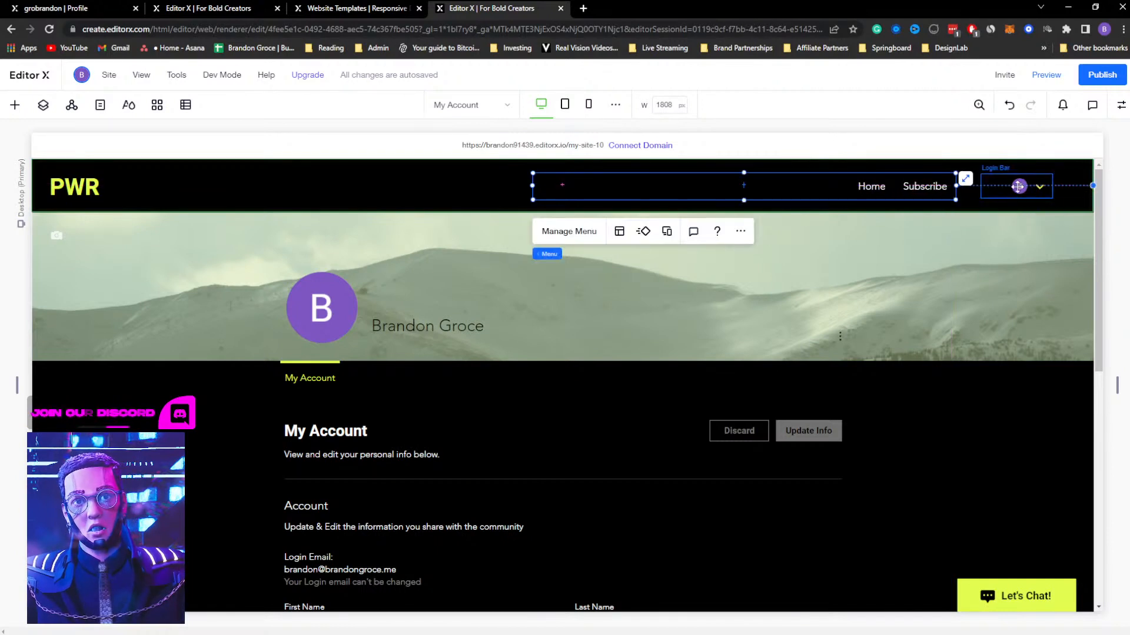
left_click(1018, 186)
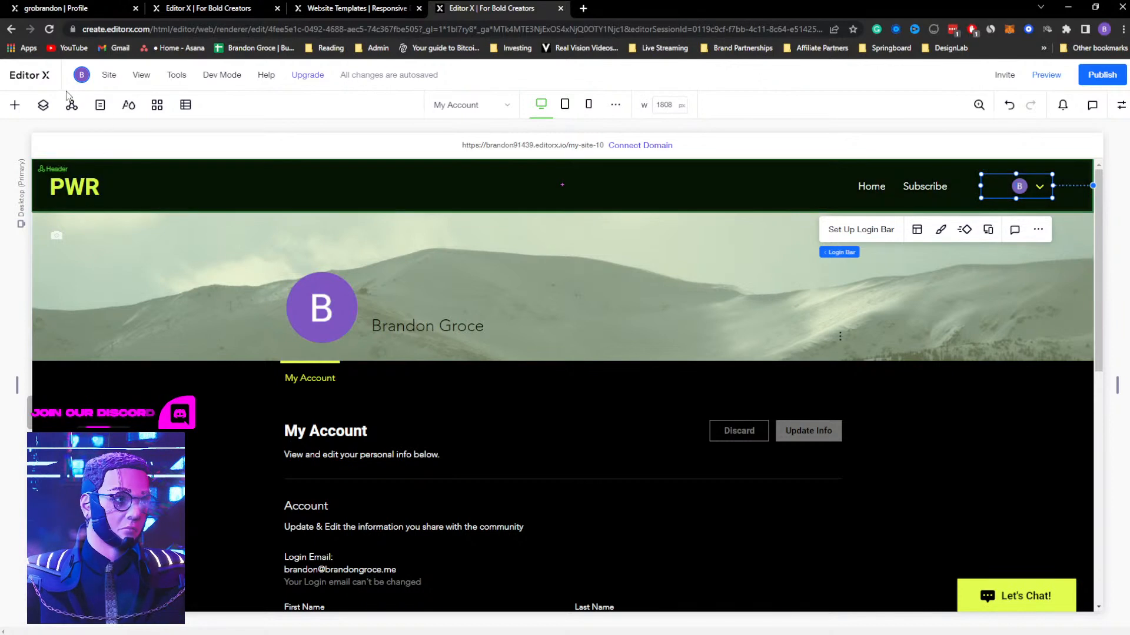
Examine the available member elements, including the Member Menu and Members Page, and compare them with the My Account page's member menu
left_click(12, 107)
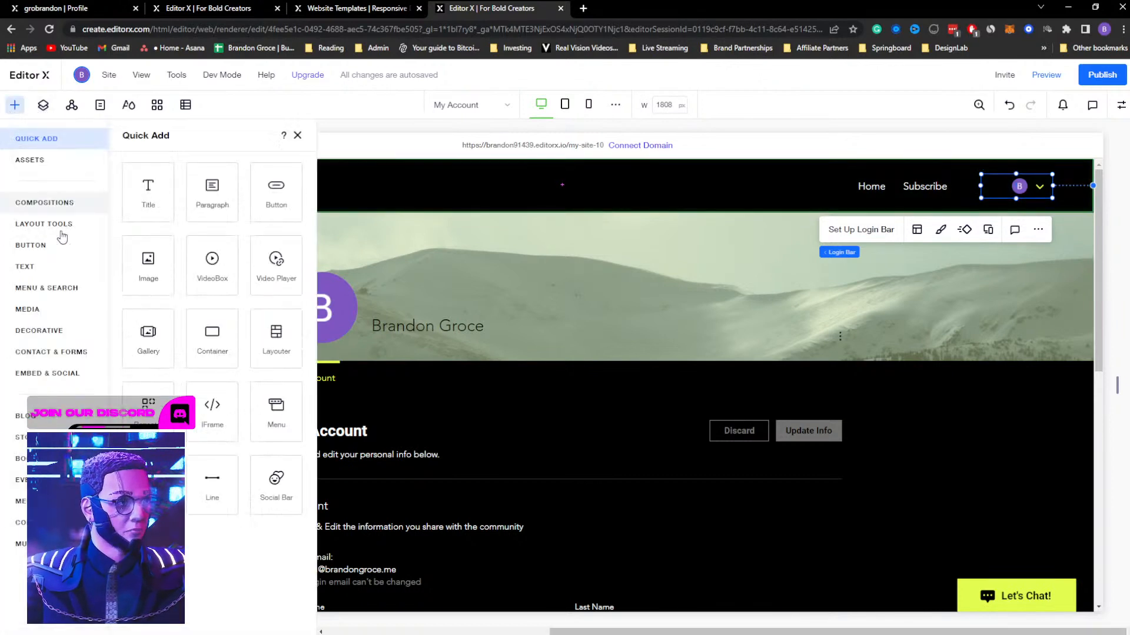
left_click(22, 501)
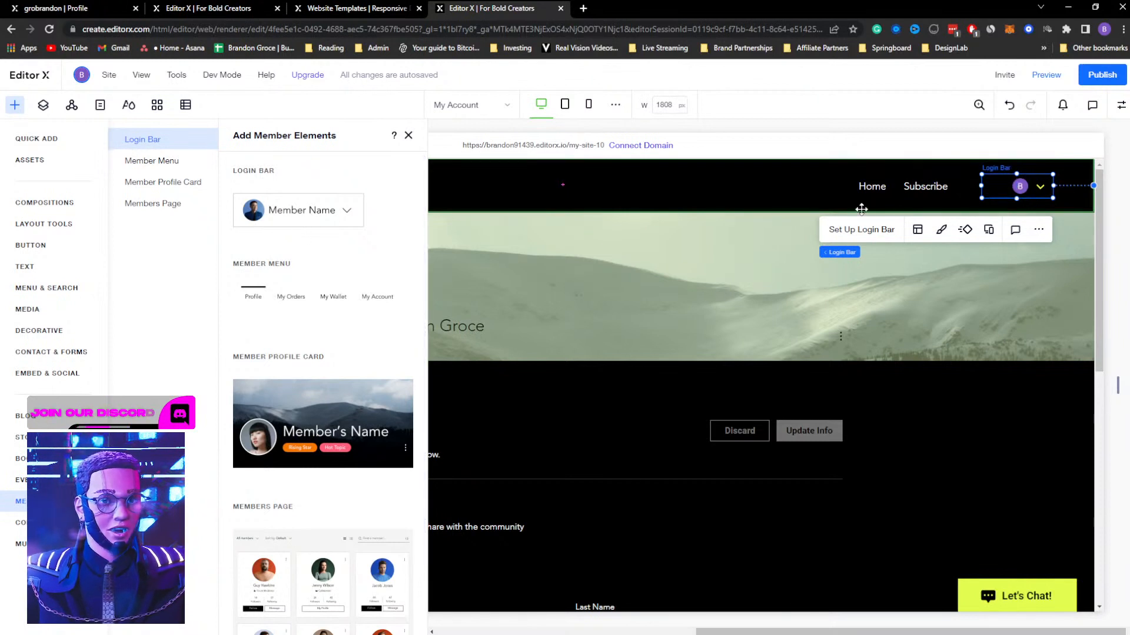
left_click(159, 158)
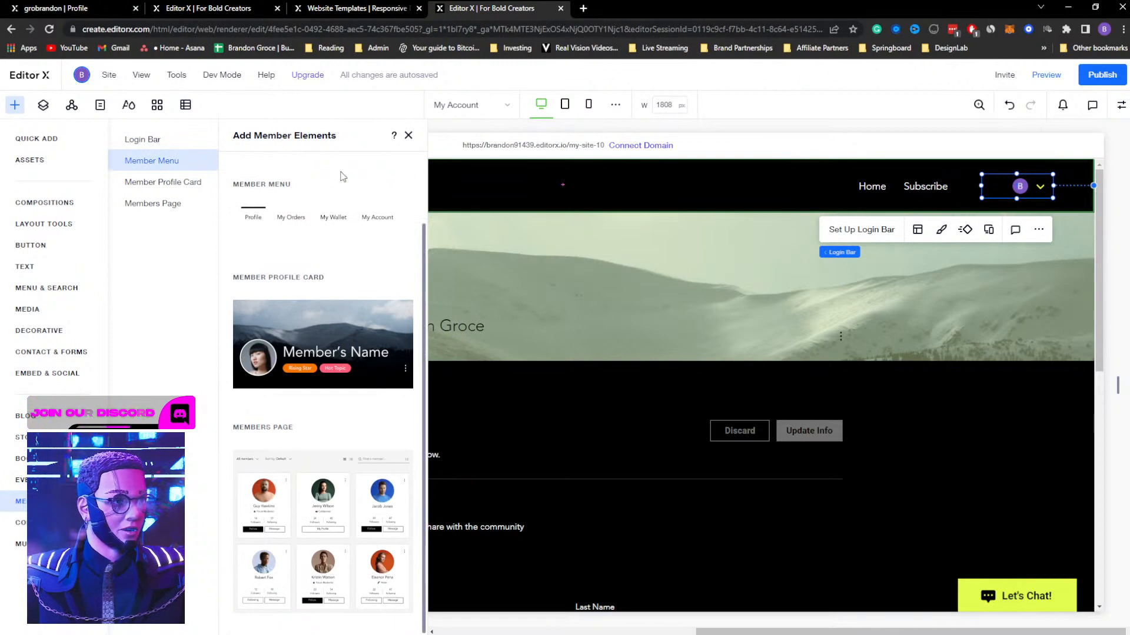
left_click(408, 136)
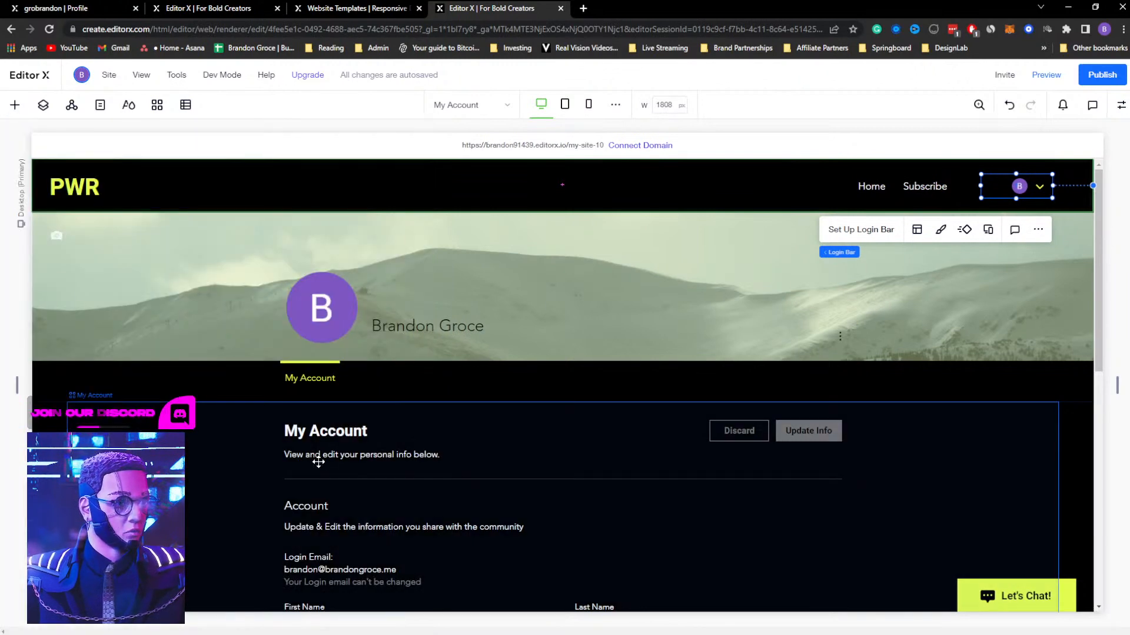
left_click(306, 378)
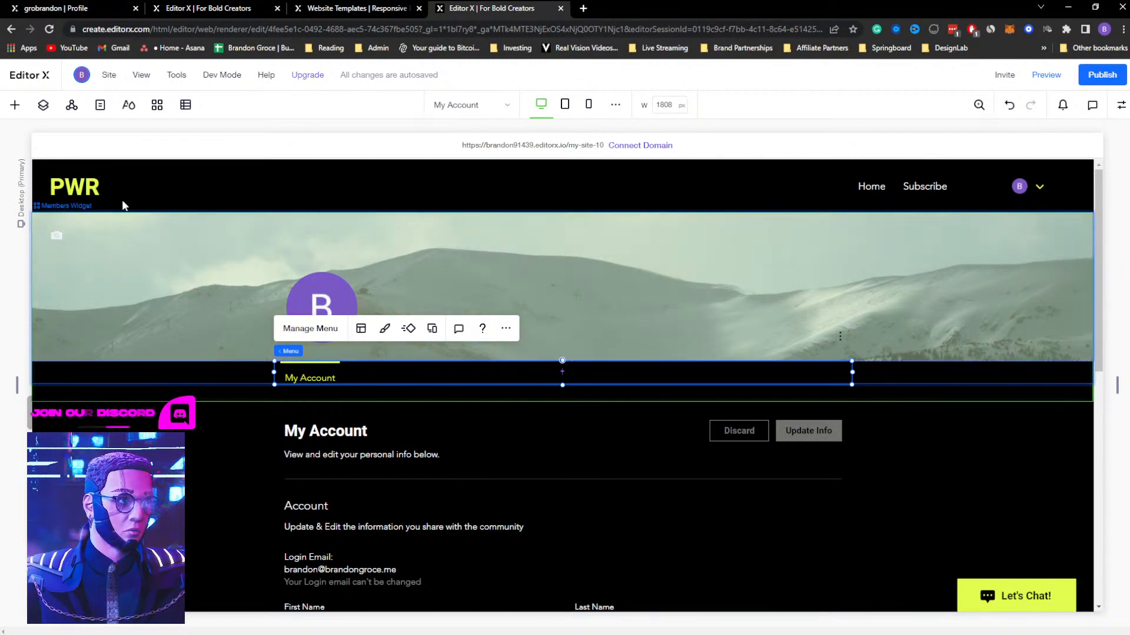
left_click(15, 105)
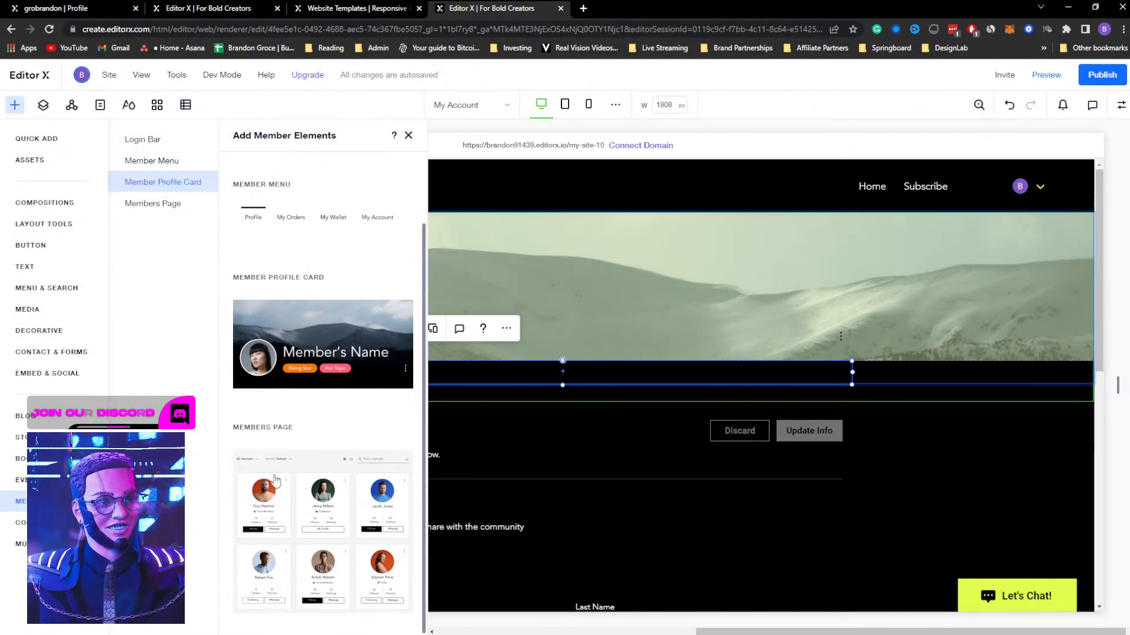
left_click(162, 202)
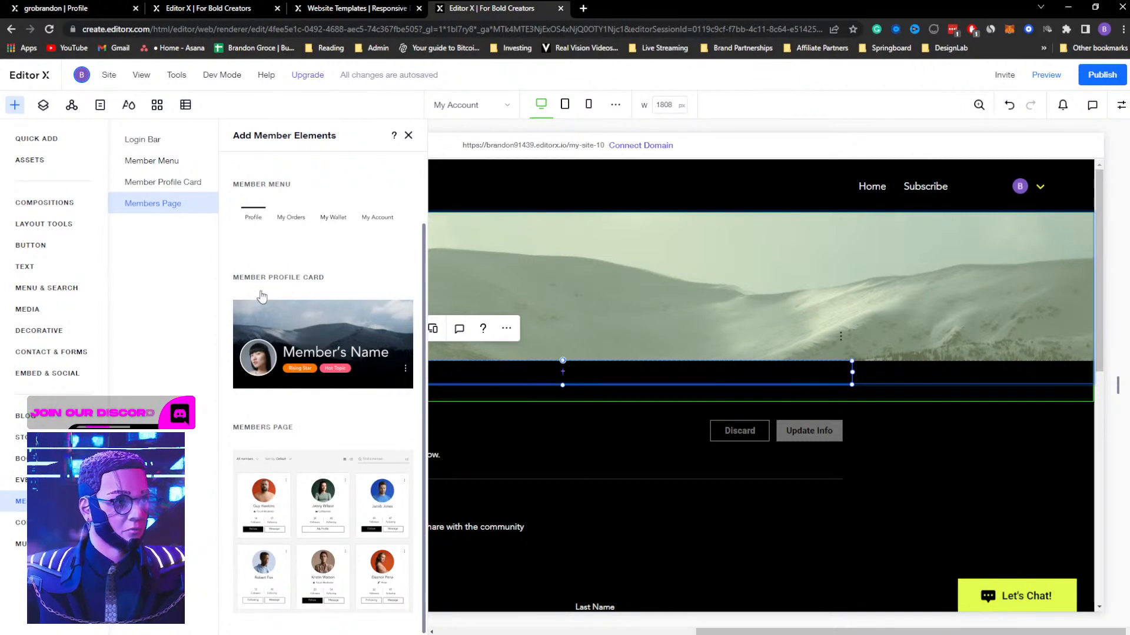
Examine the member profile card's settings and badge options, and return to the My Account page without changing them
left_click(408, 135)
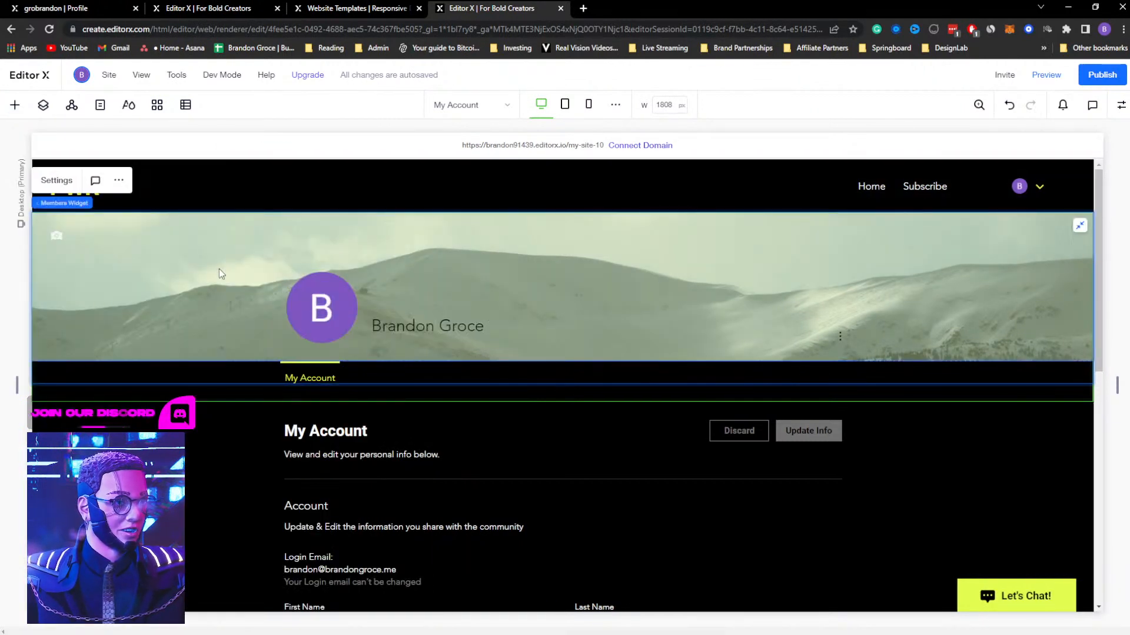
left_click(43, 183)
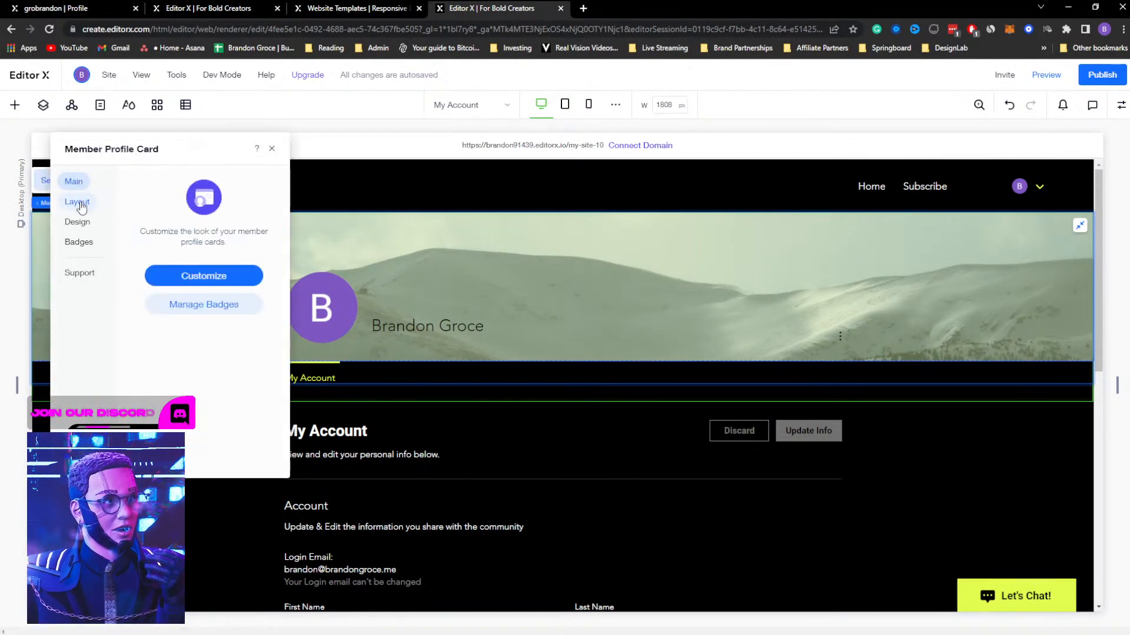
left_click(78, 242)
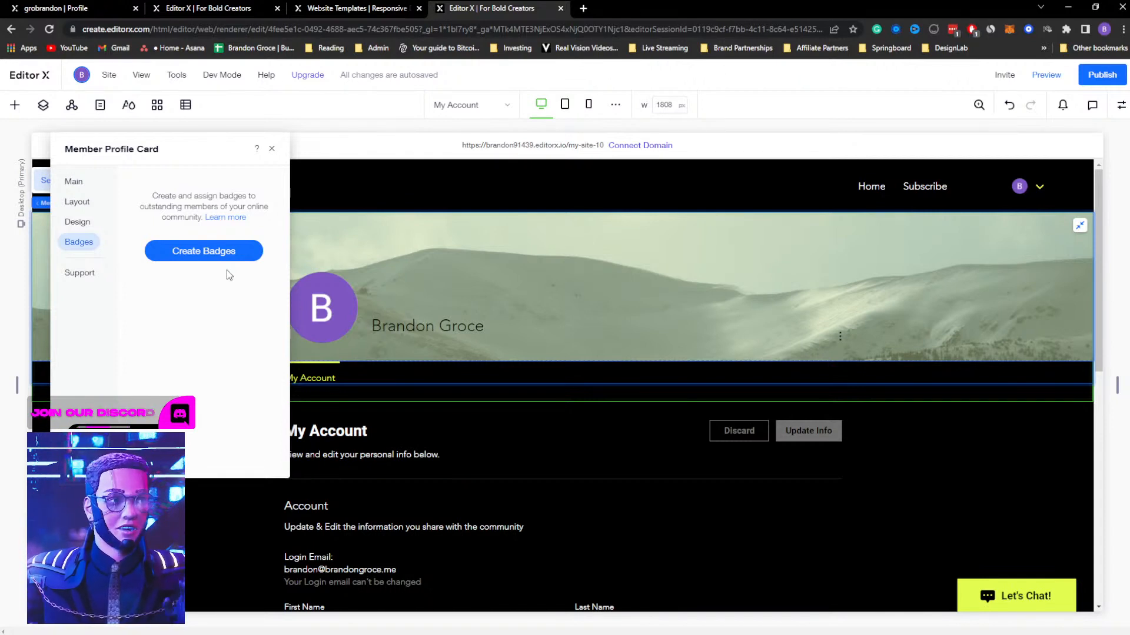
left_click(272, 149)
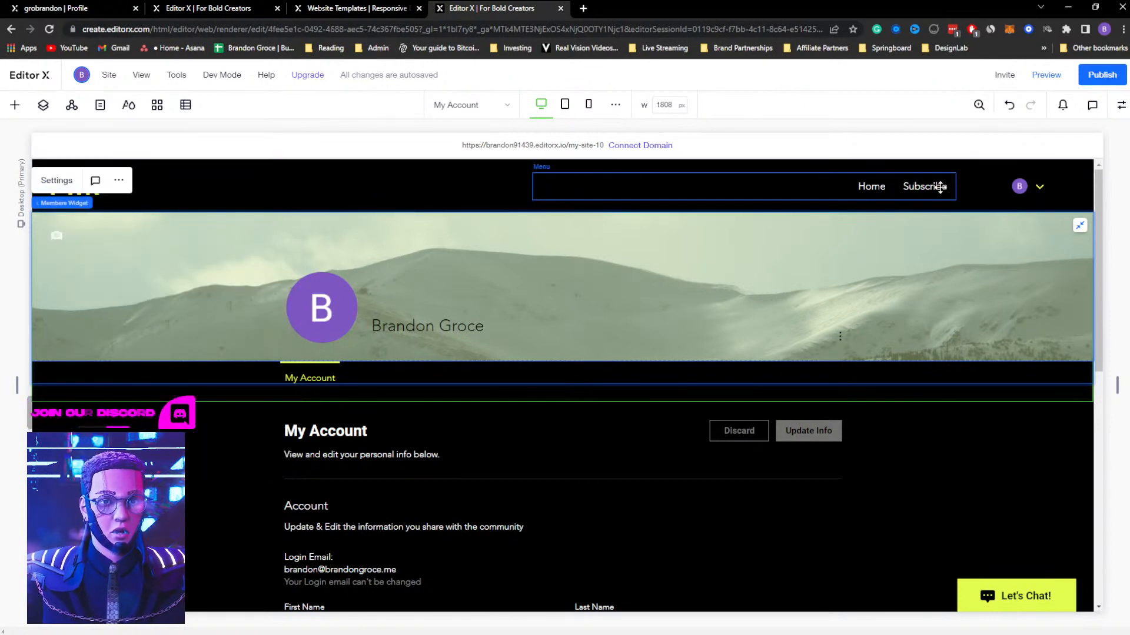
Compare the Full, Avatar and Name displays in the header login bar's settings, and set the bar to show Name
left_click(1030, 185)
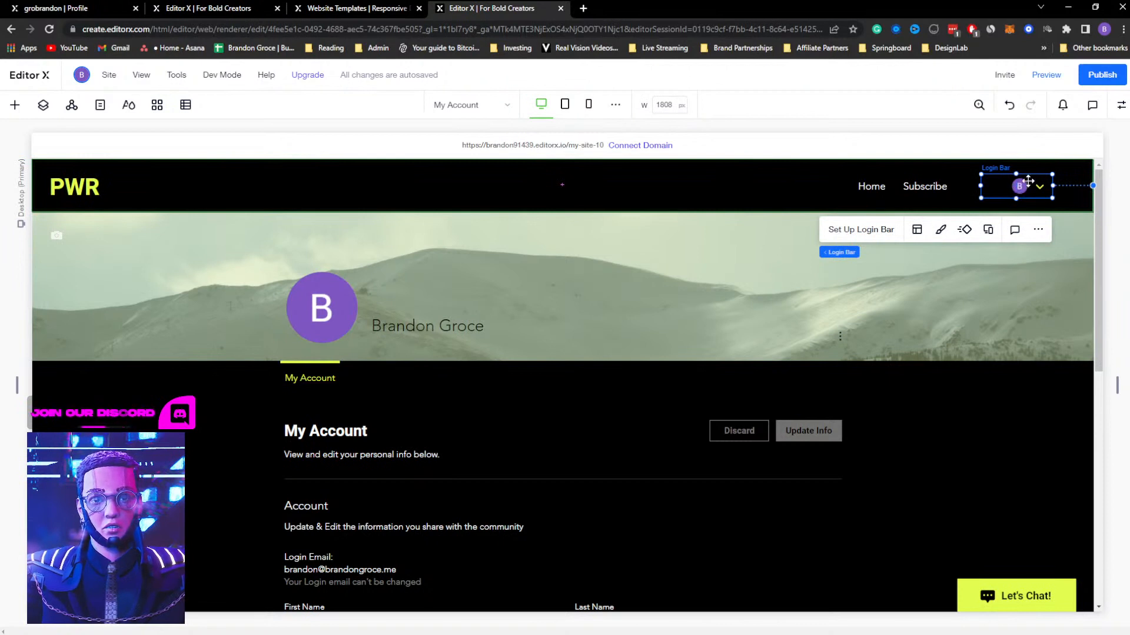
left_click(870, 230)
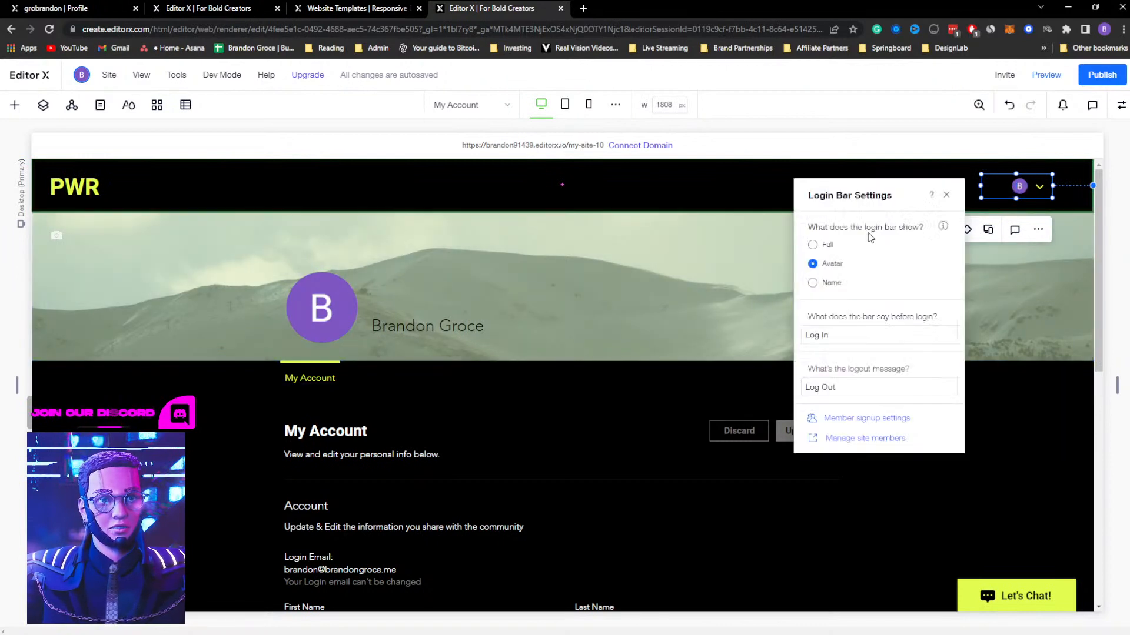
left_click(812, 247)
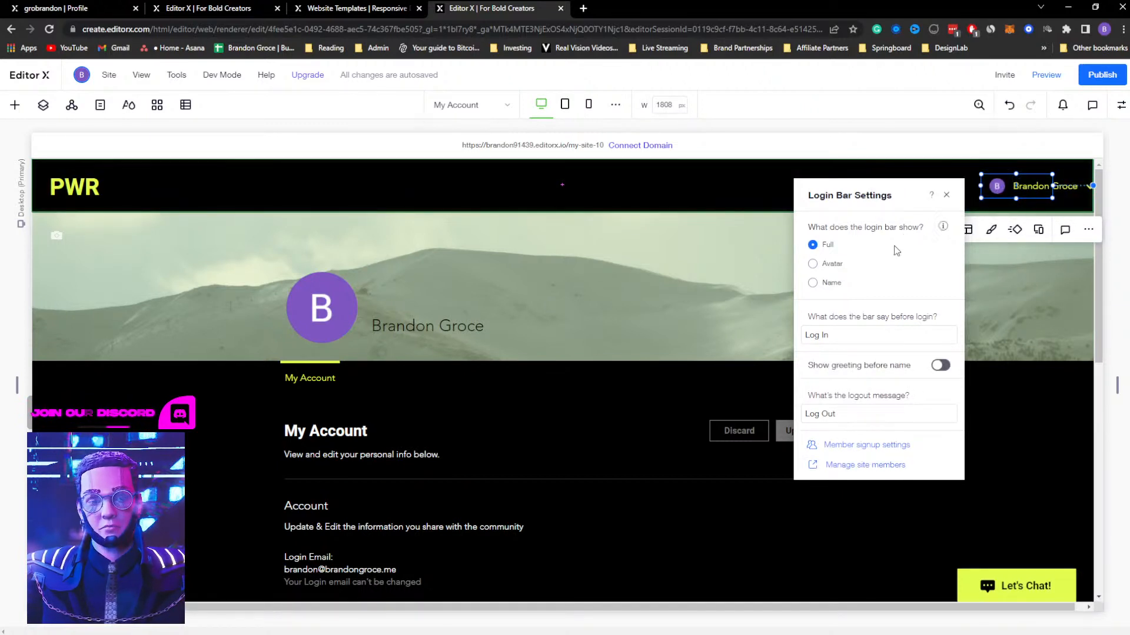
left_click(813, 264)
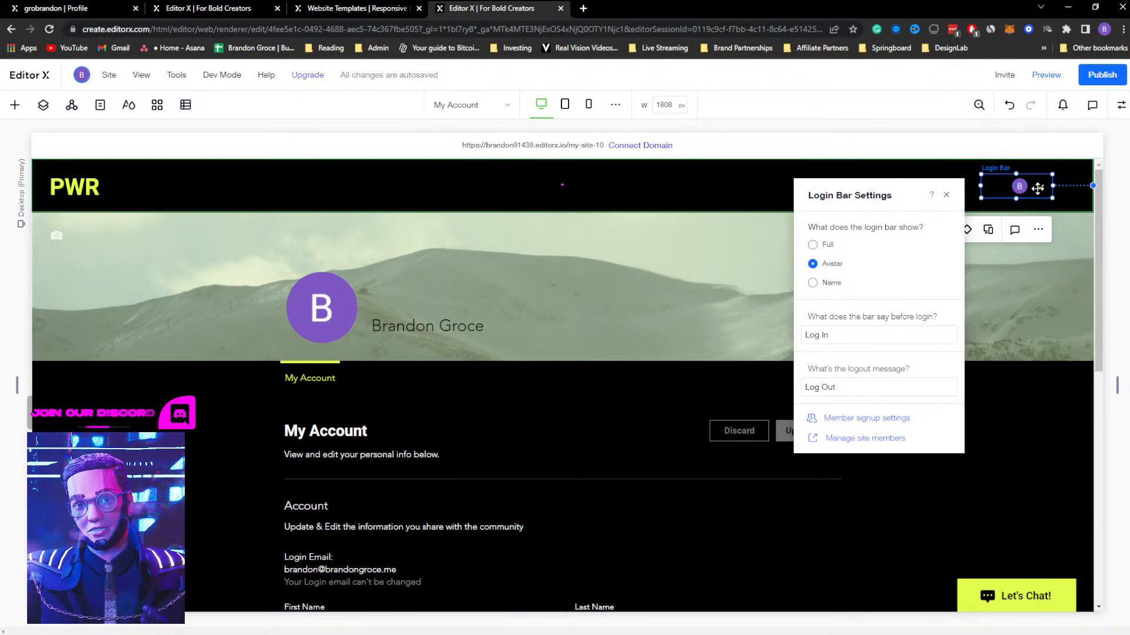
left_click(826, 284)
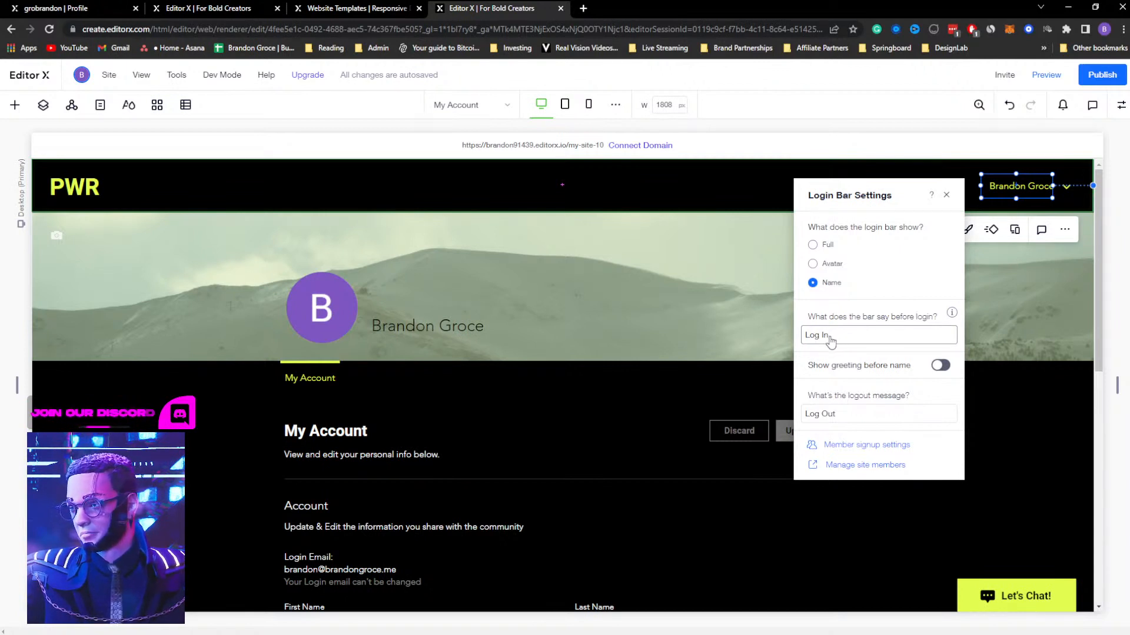
left_click(946, 195)
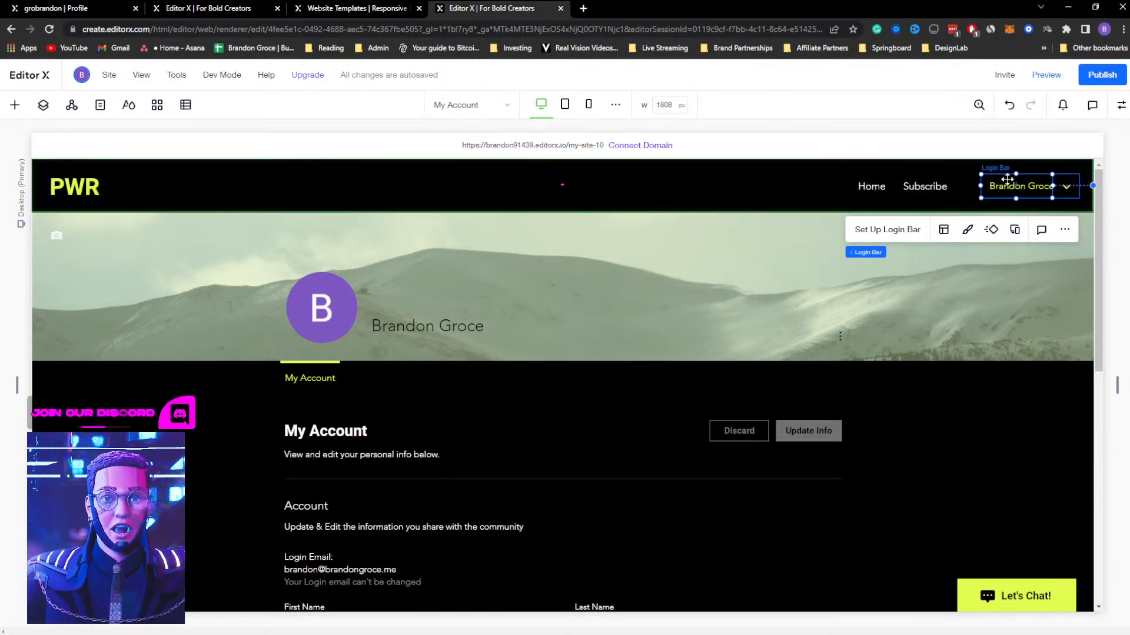
Widen the header login bar so the member's full name and dropdown arrow fit inside its frame
left_click(1053, 187)
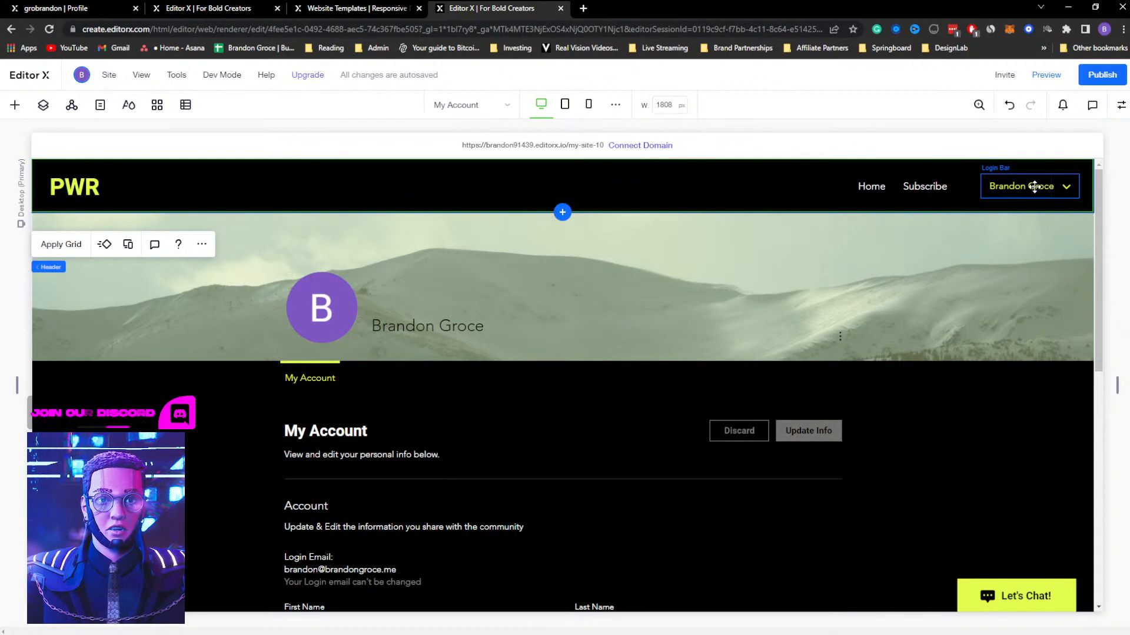
left_click(1035, 187)
left_click_drag(1079, 186, 1076, 186)
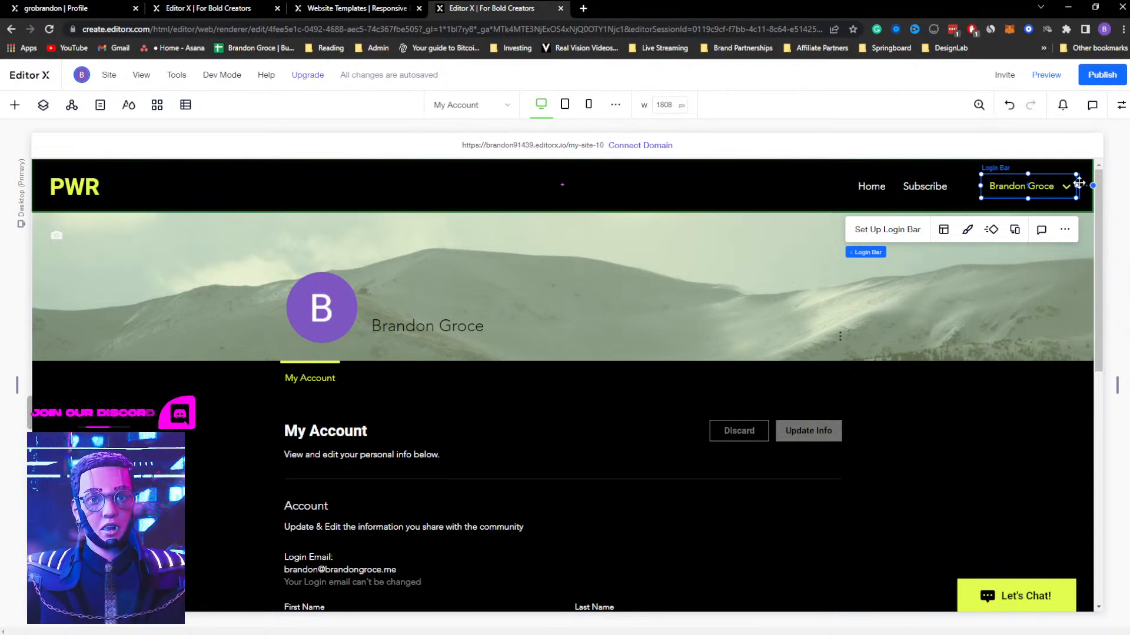
left_click_drag(1077, 185, 1080, 185)
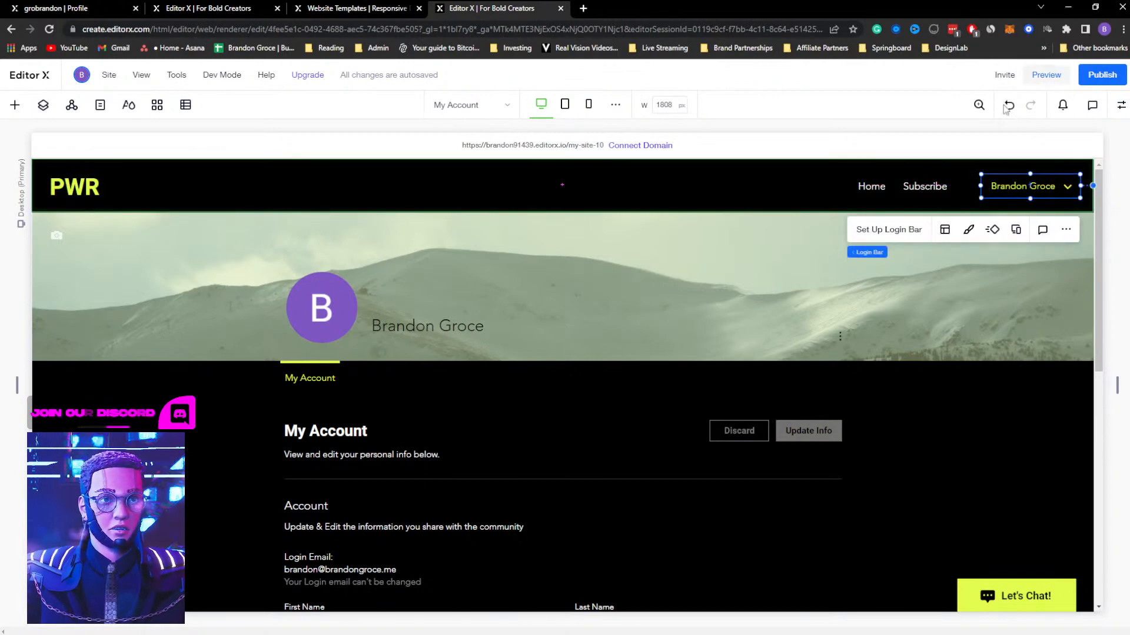
scroll(549, 309, "down", 2)
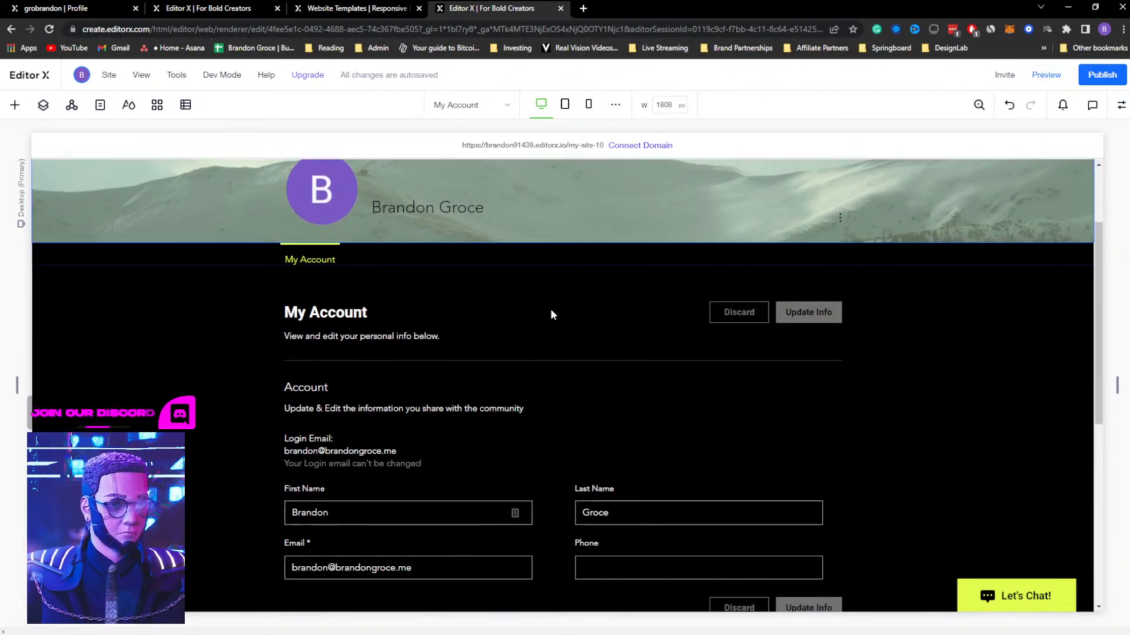
scroll(549, 308, "up", 2)
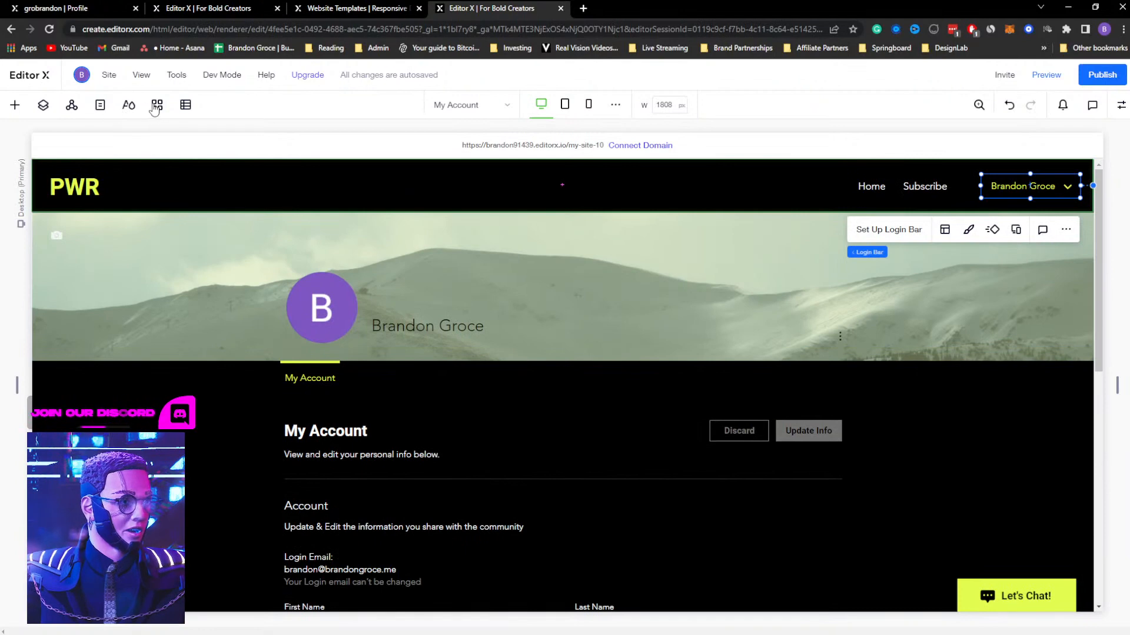
Search the app market for "pricing" and add the Wix Pricing Plans app to the site
left_click(156, 105)
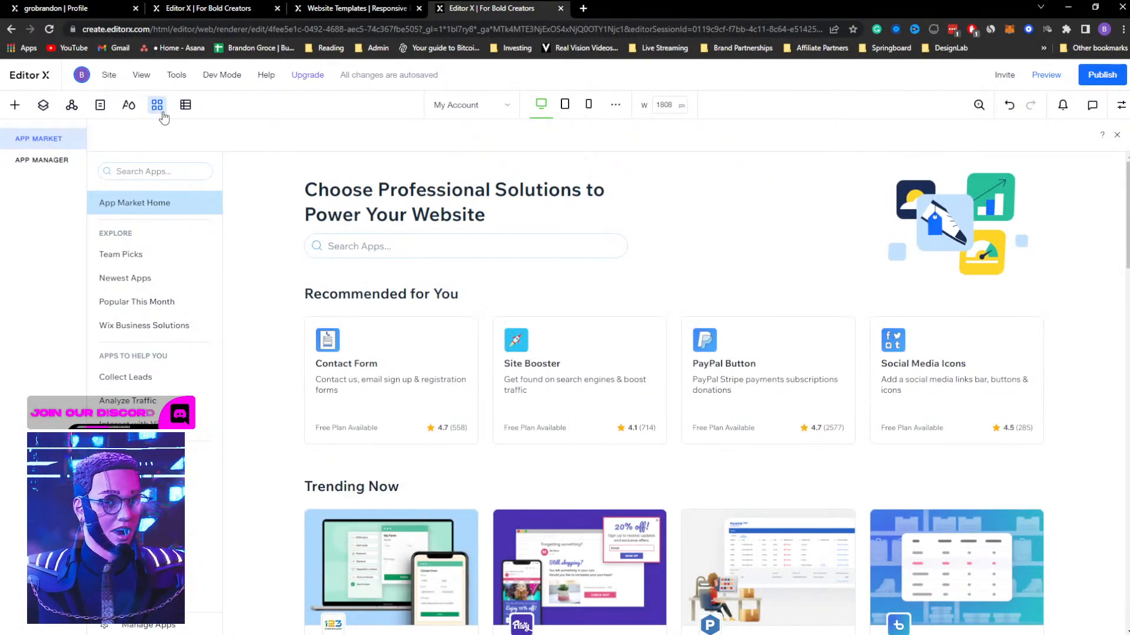
left_click(412, 239)
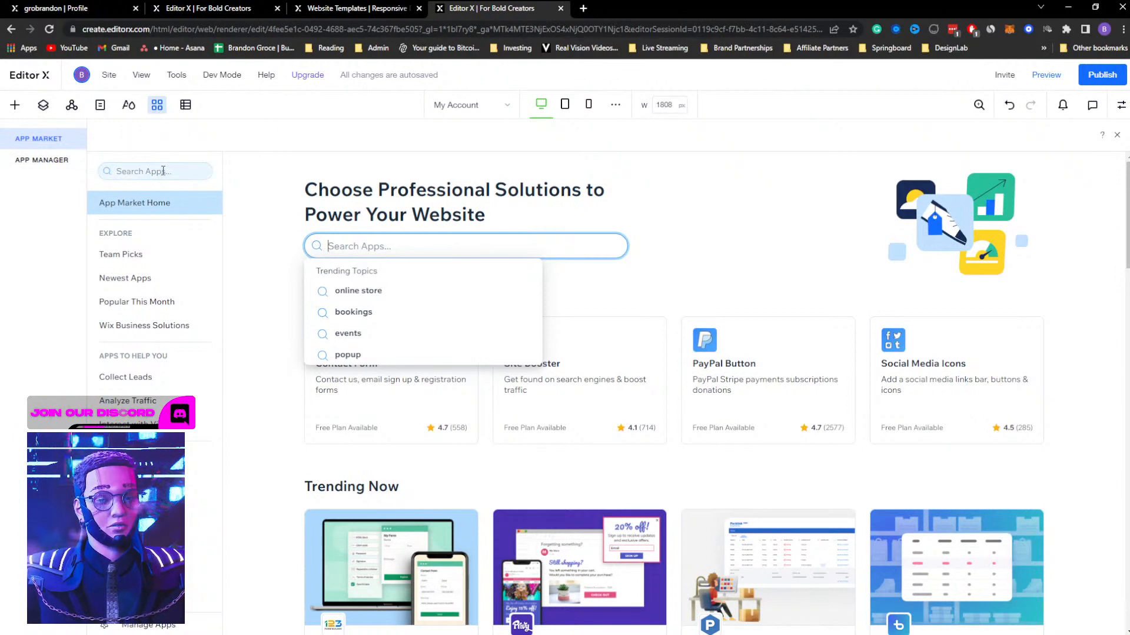
type("pricing")
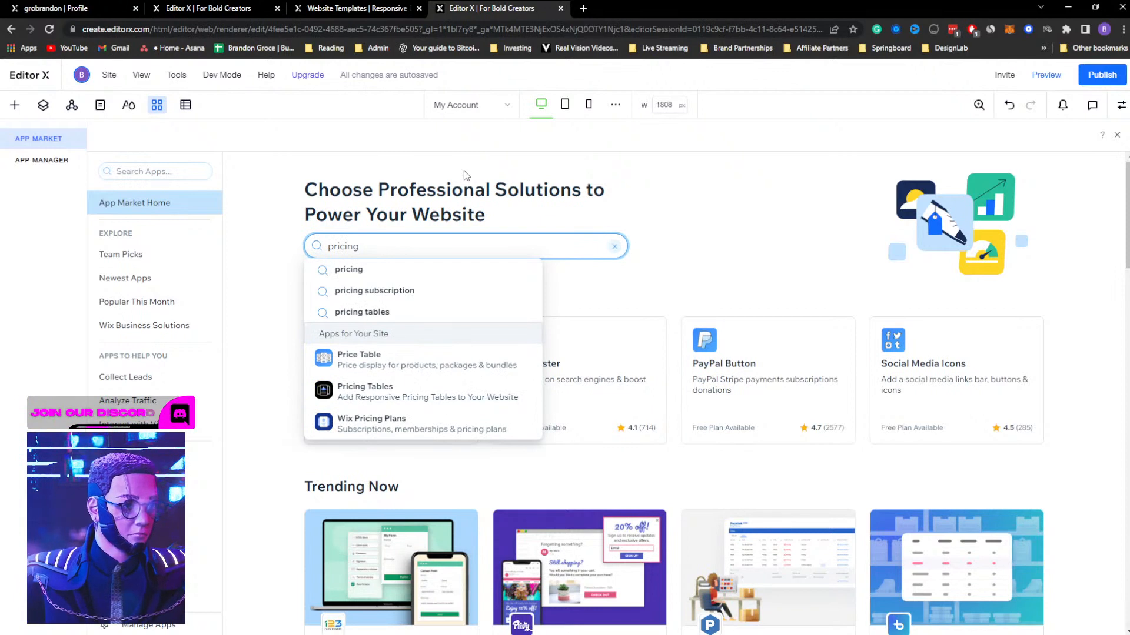
left_click(346, 270)
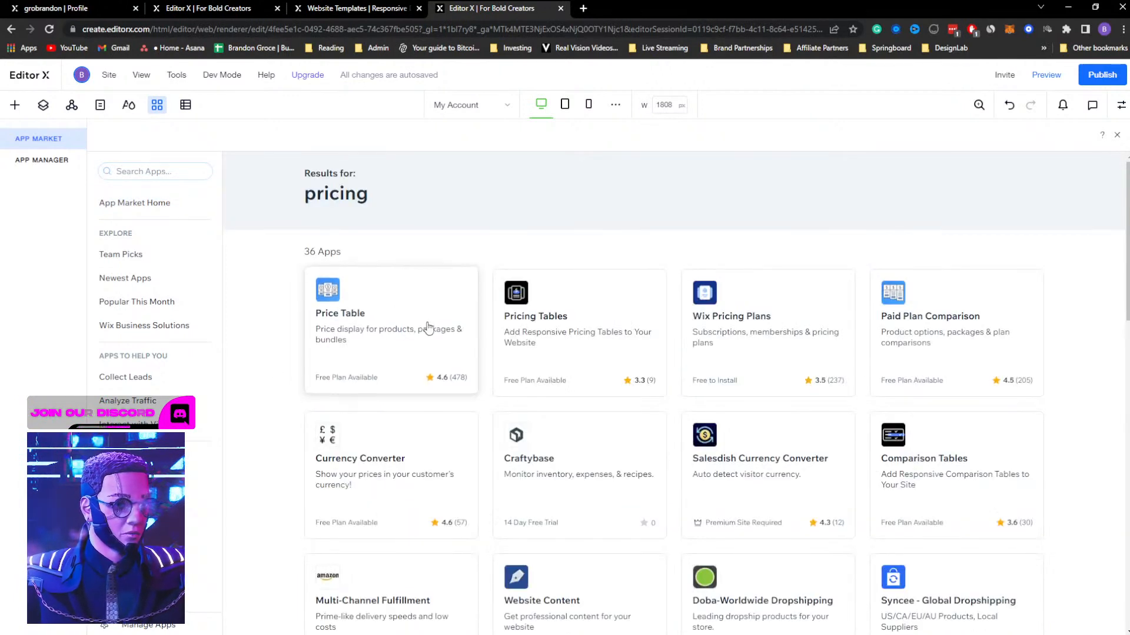
left_click(778, 323)
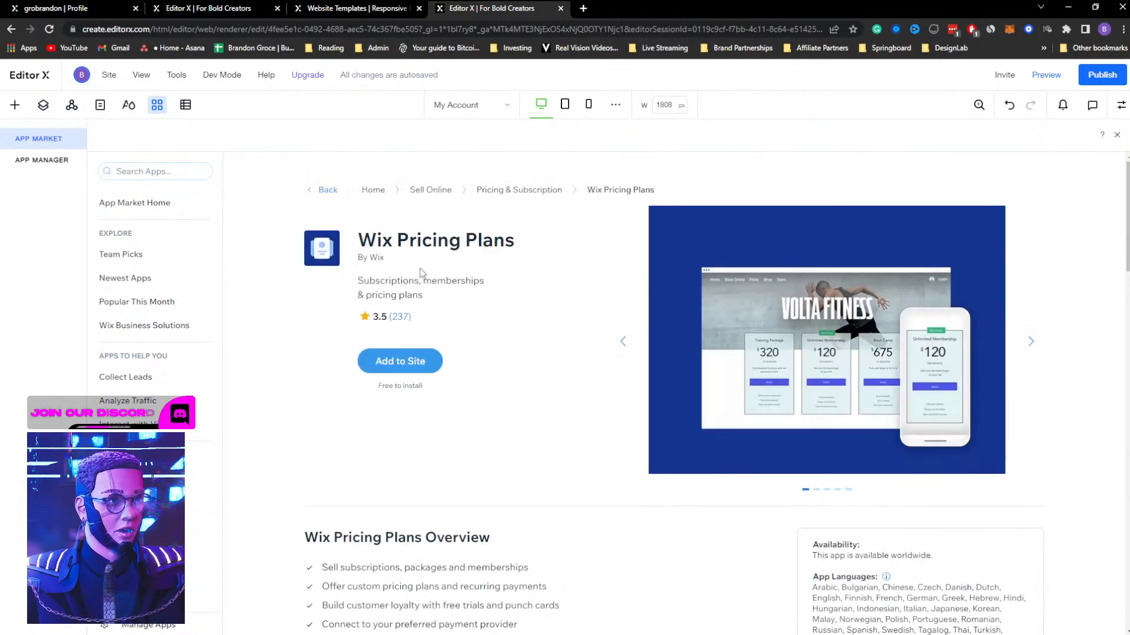
left_click(416, 363)
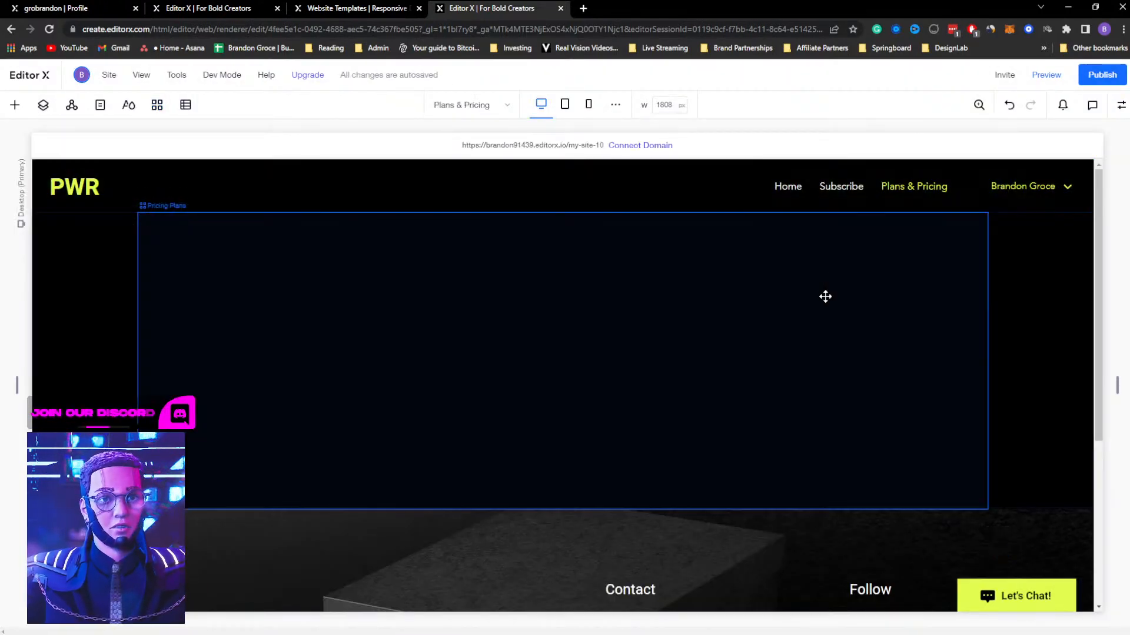
Review the new Plans & Pricing page with its header menu entry, the site's page list, plan features and footer
left_click(897, 190)
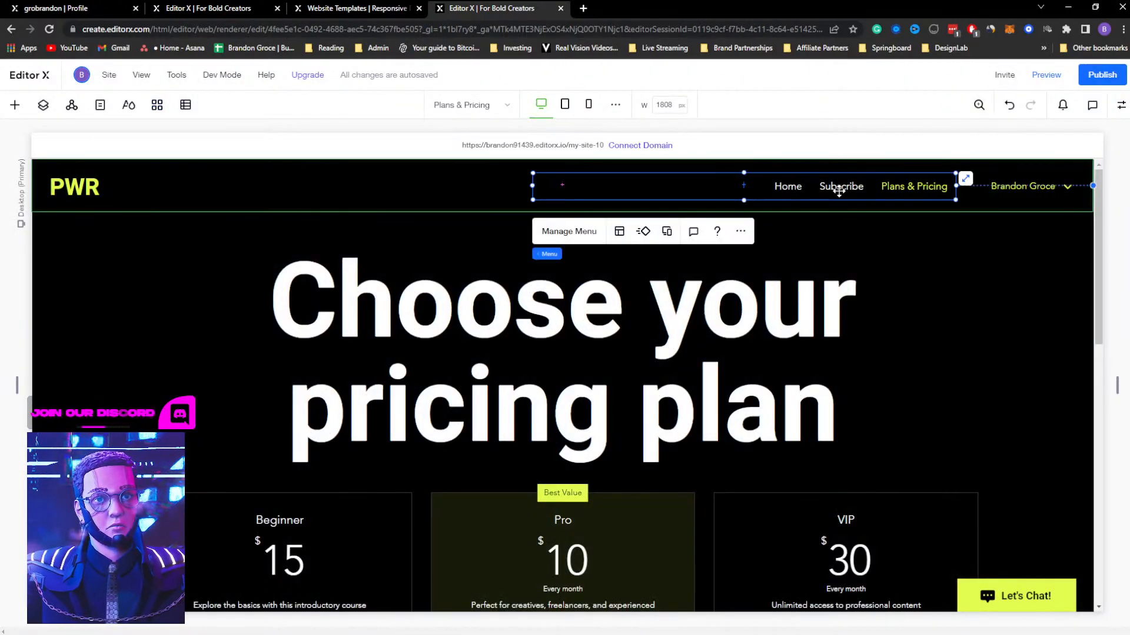
left_click(101, 104)
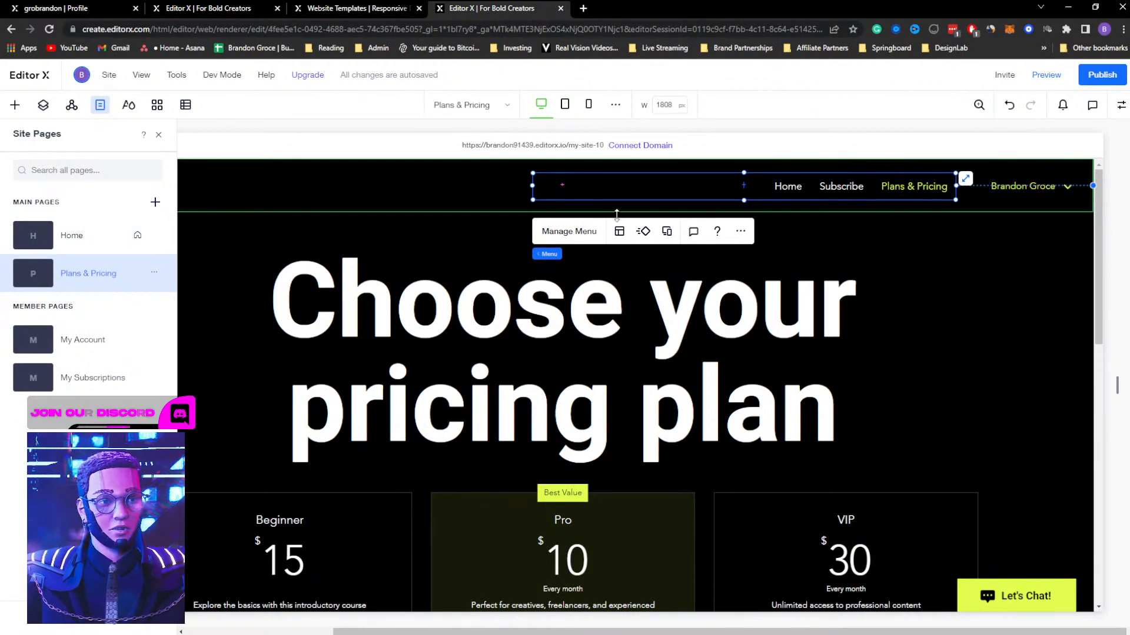
left_click(160, 135)
scroll(412, 308, "down", 10)
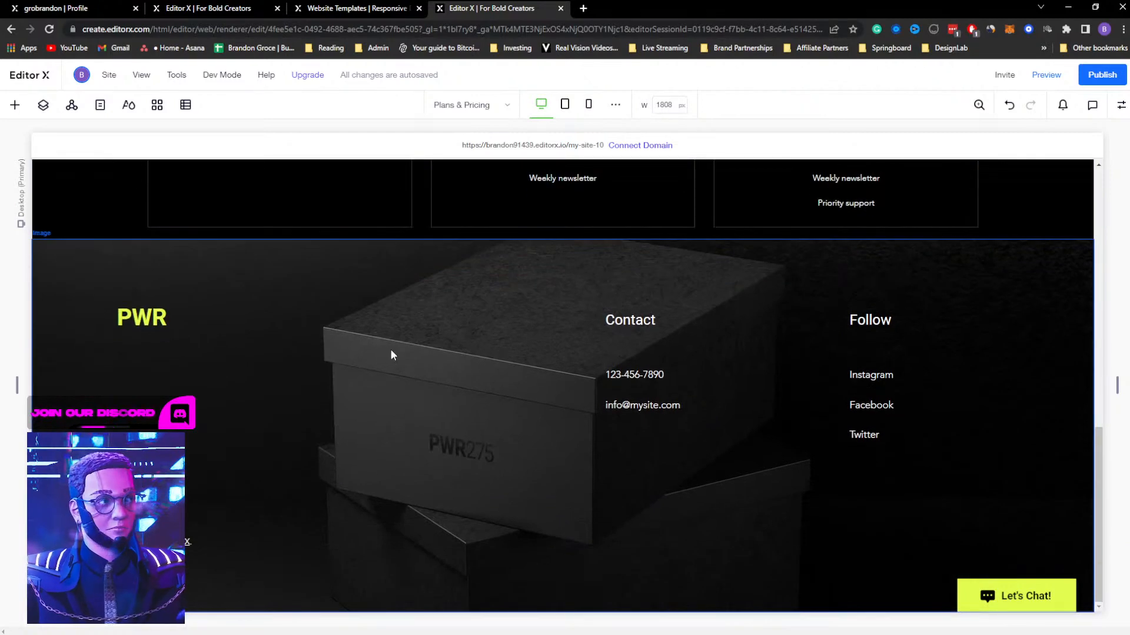
left_click(392, 355)
scroll(330, 345, "up", 15)
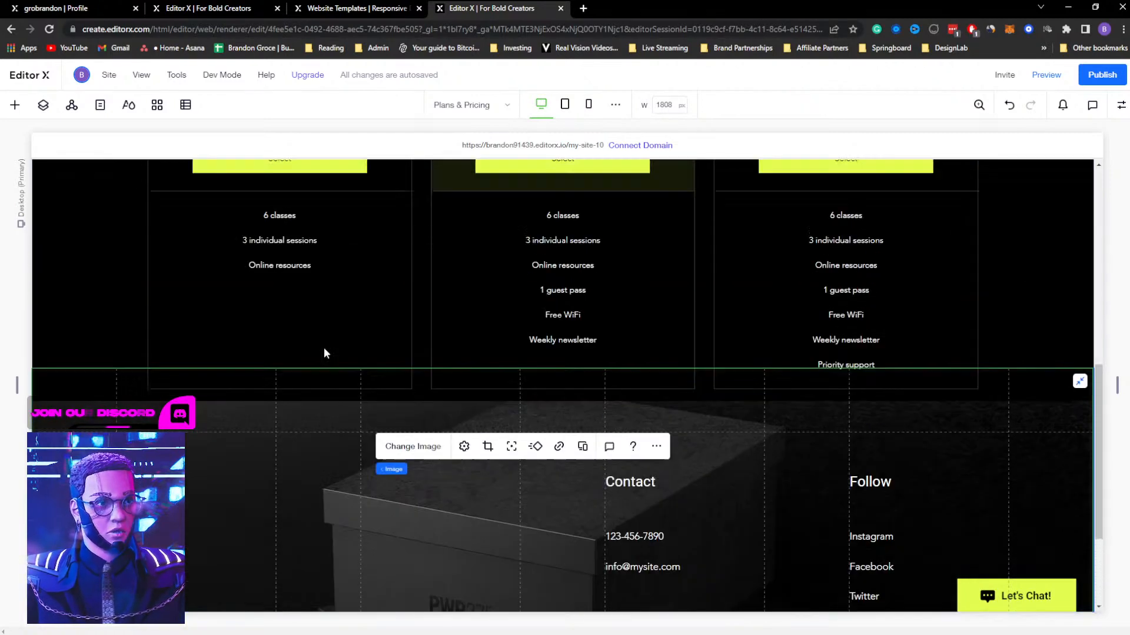
left_click(238, 366)
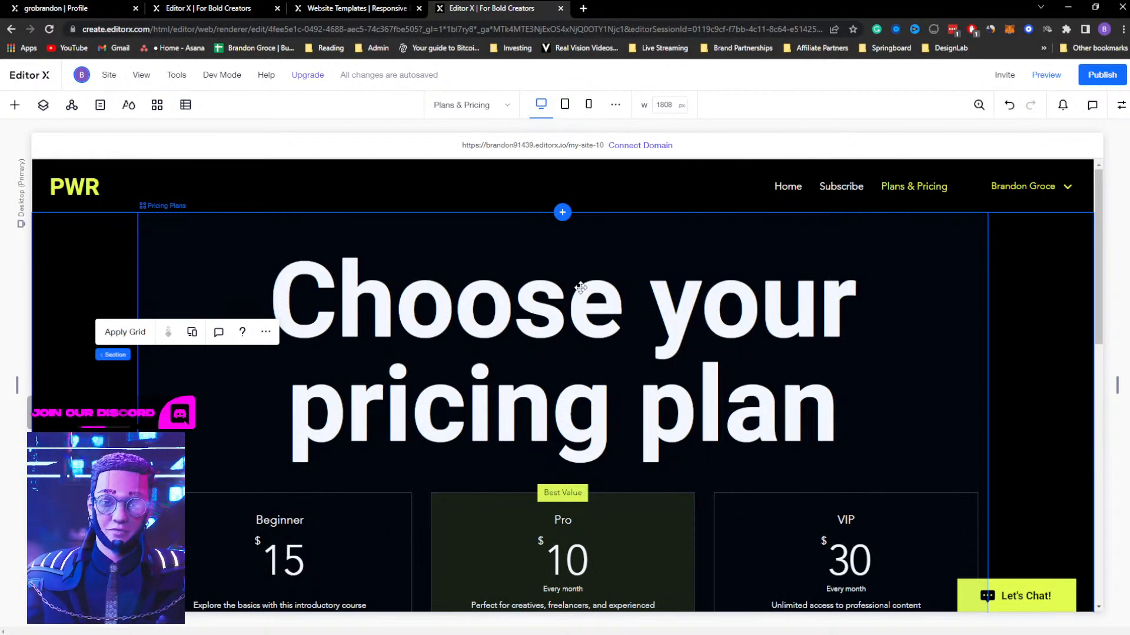
Examine the pricing plans widget and compare its look with the site typography styles without changing them
scroll(577, 306, "down", 3)
left_click(574, 319)
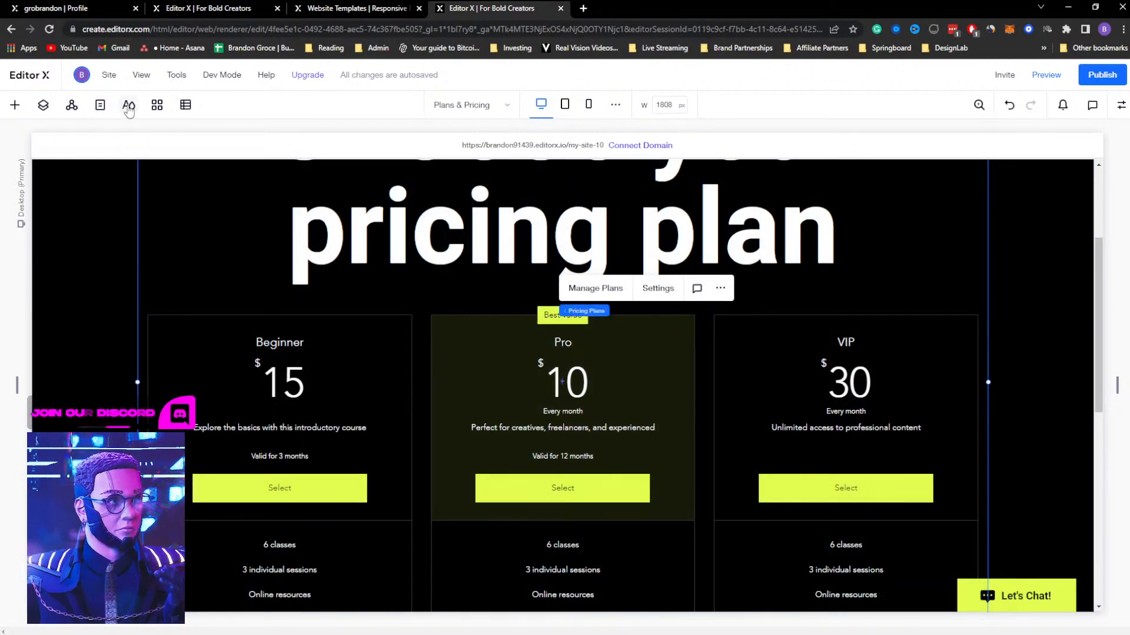
left_click(128, 107)
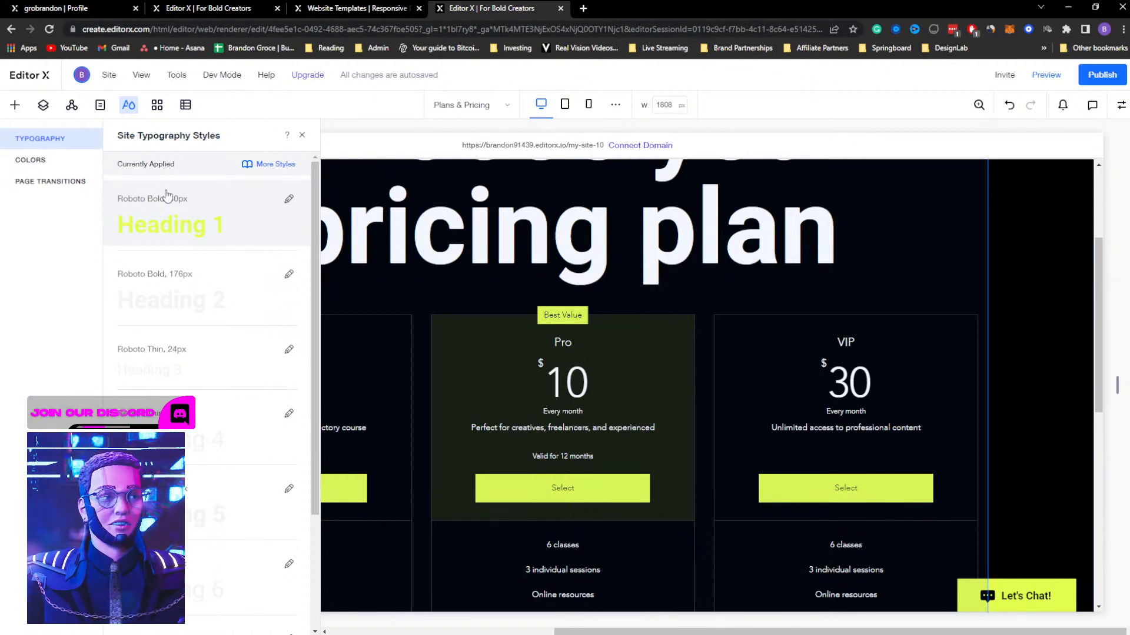
left_click(301, 135)
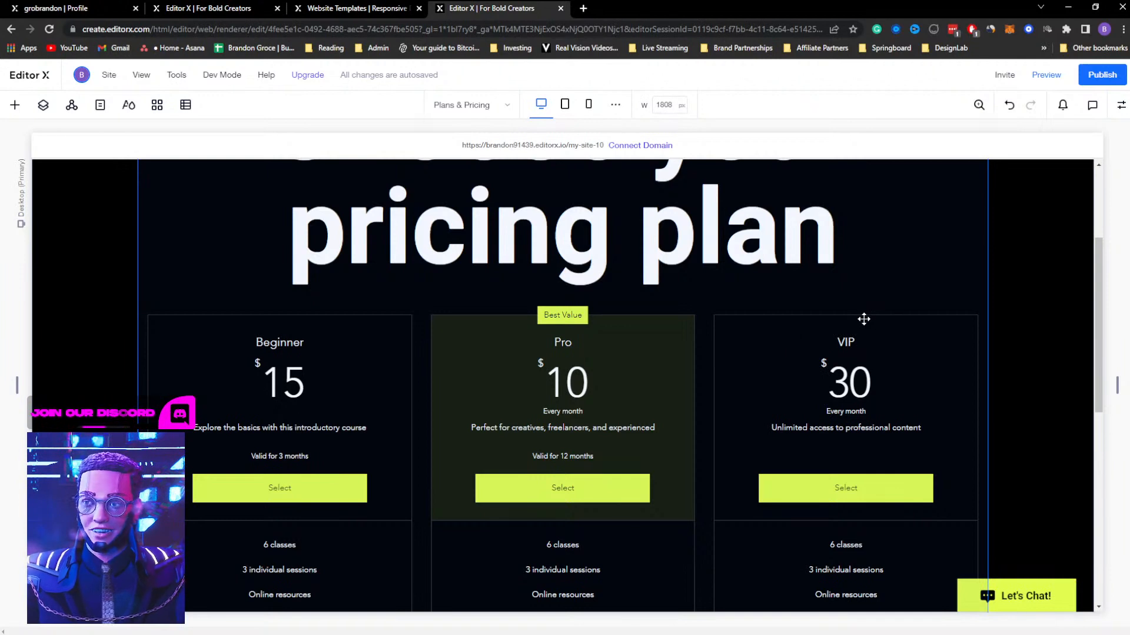
scroll(1007, 336, "up", 3)
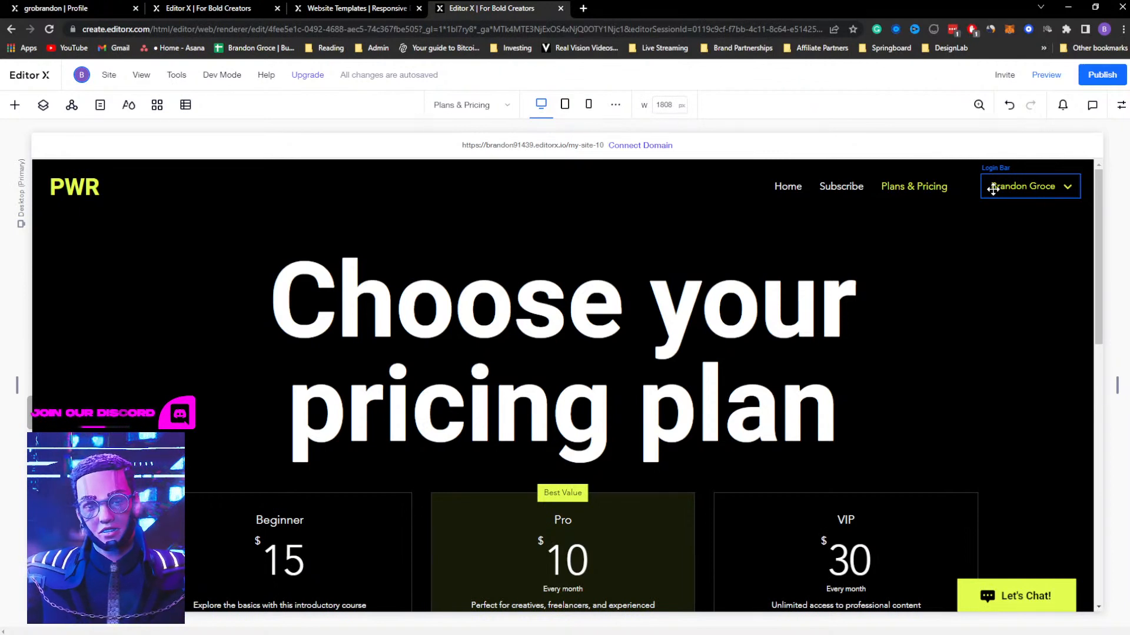
scroll(577, 285, "down", 2)
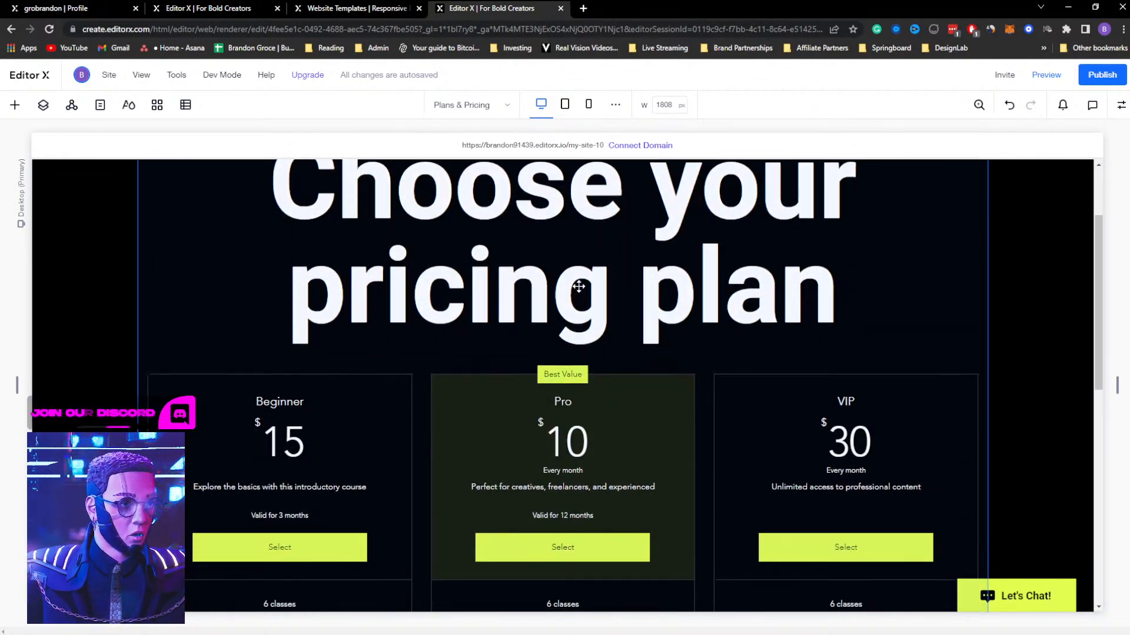
Open the pricing plans management from the plans widget, check the subscriptions area, and start creating a new plan
left_click(553, 269)
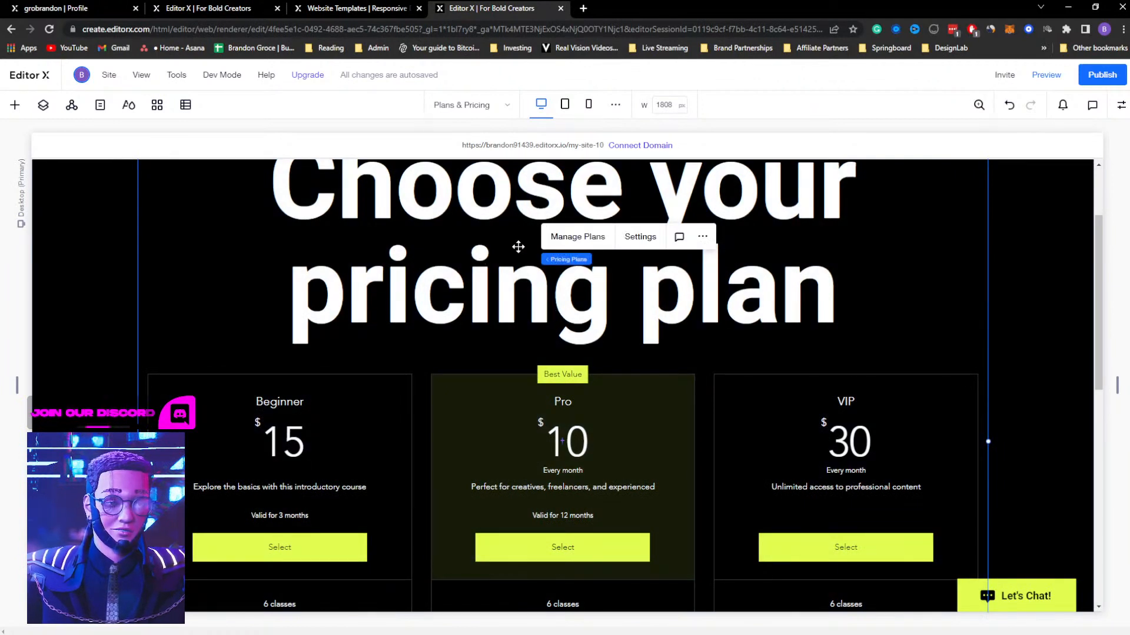
left_click(578, 238)
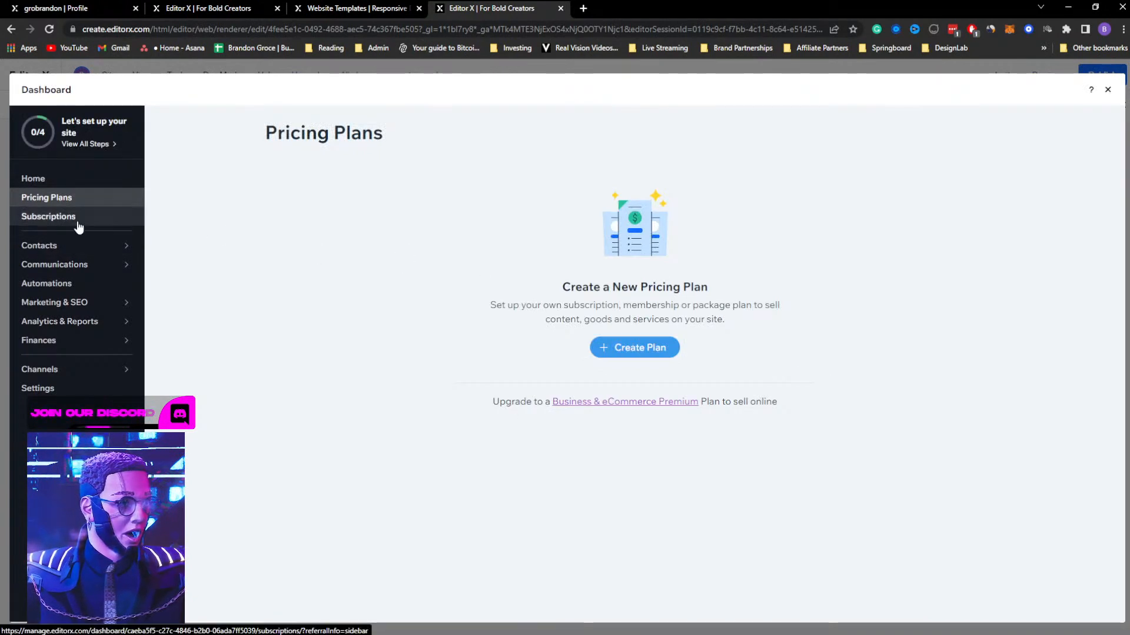
left_click(78, 224)
left_click(51, 197)
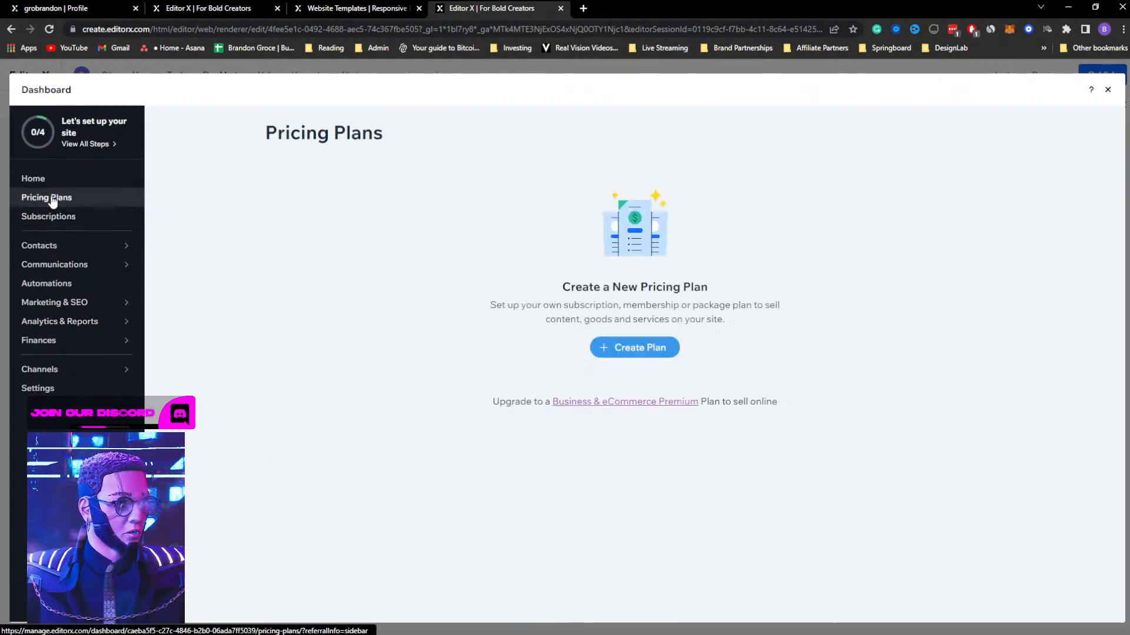
left_click(634, 348)
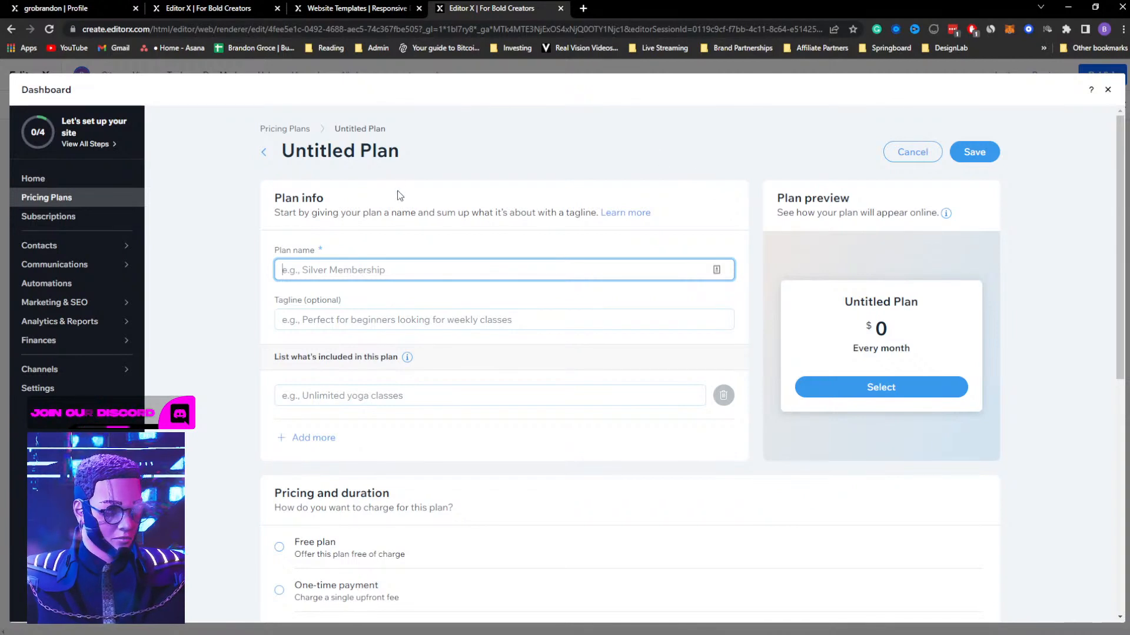
Name the new pricing plan "Test 1" and give it the tagline "asdf"
type("Test 1")
key("Tab")
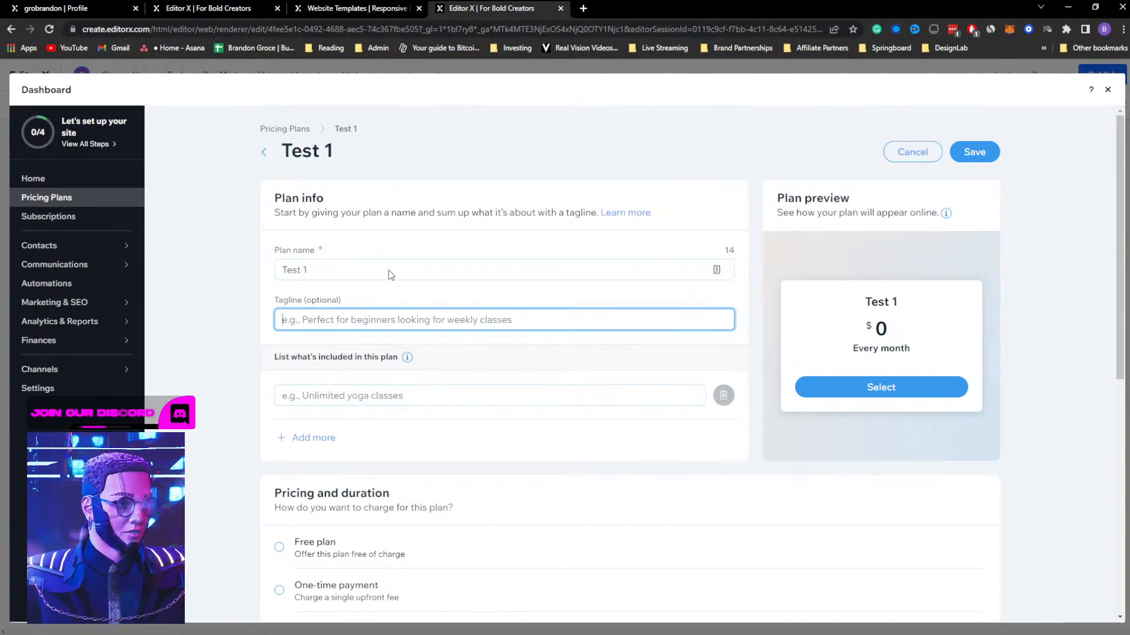
type("asdf")
scroll(353, 400, "down", 3)
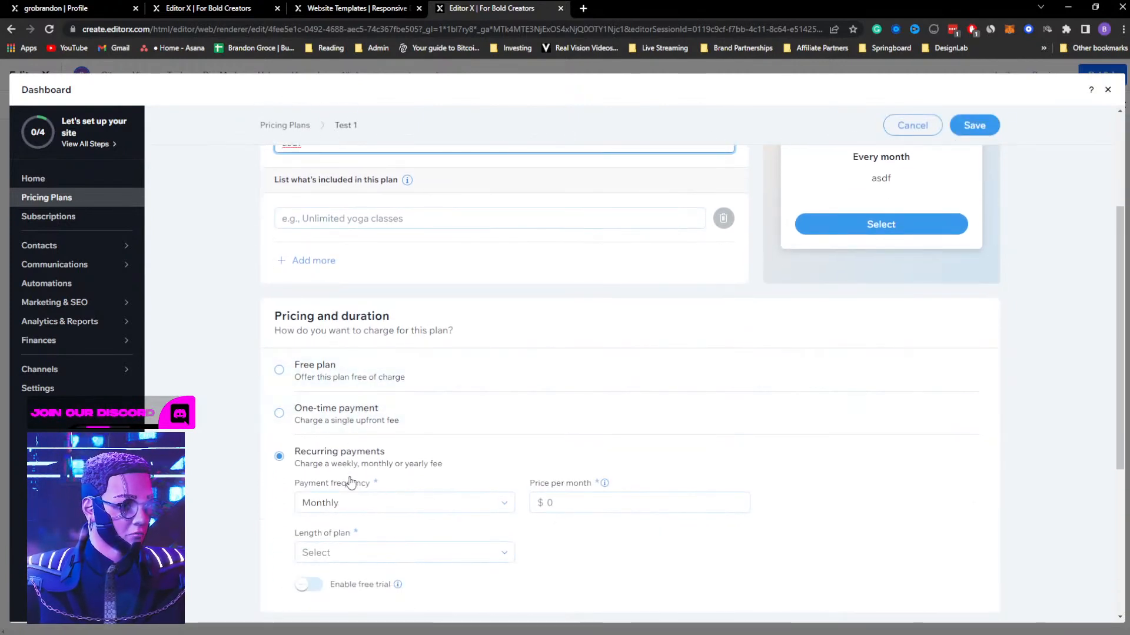
Make the Test 1 plan a free plan with a length of 3 months
left_click(328, 380)
scroll(628, 411, "down", 1)
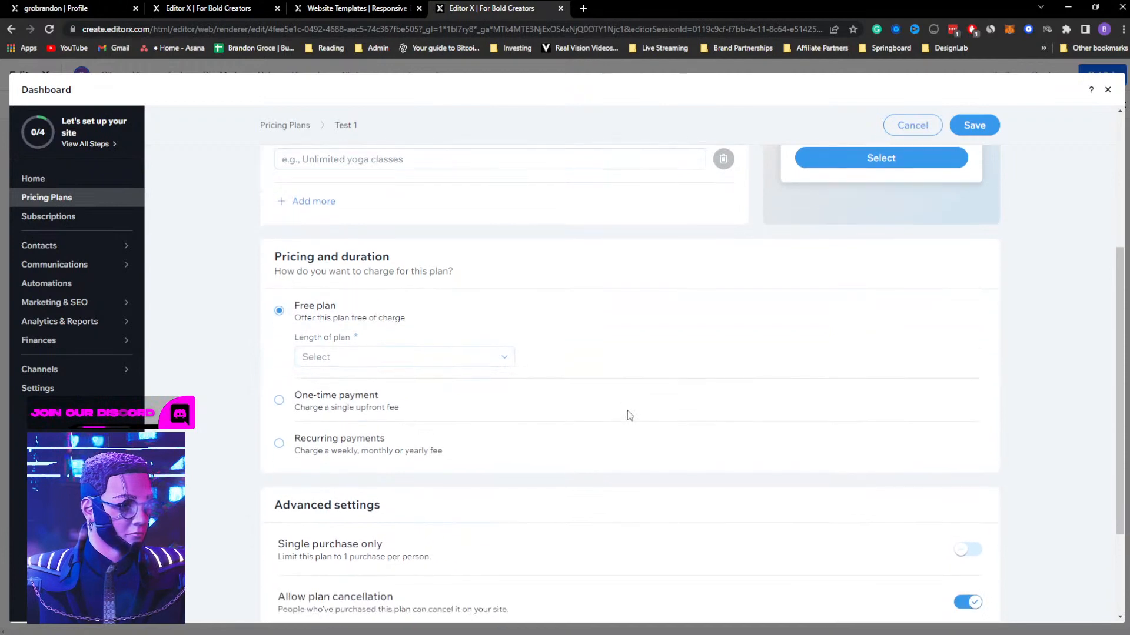
left_click(439, 359)
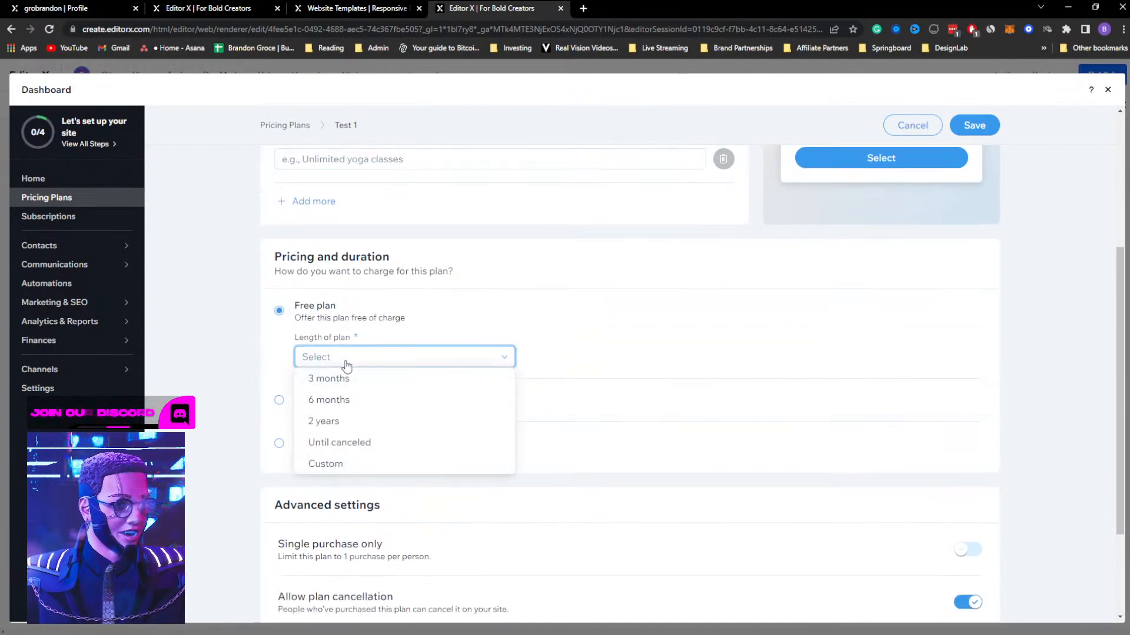
left_click(312, 379)
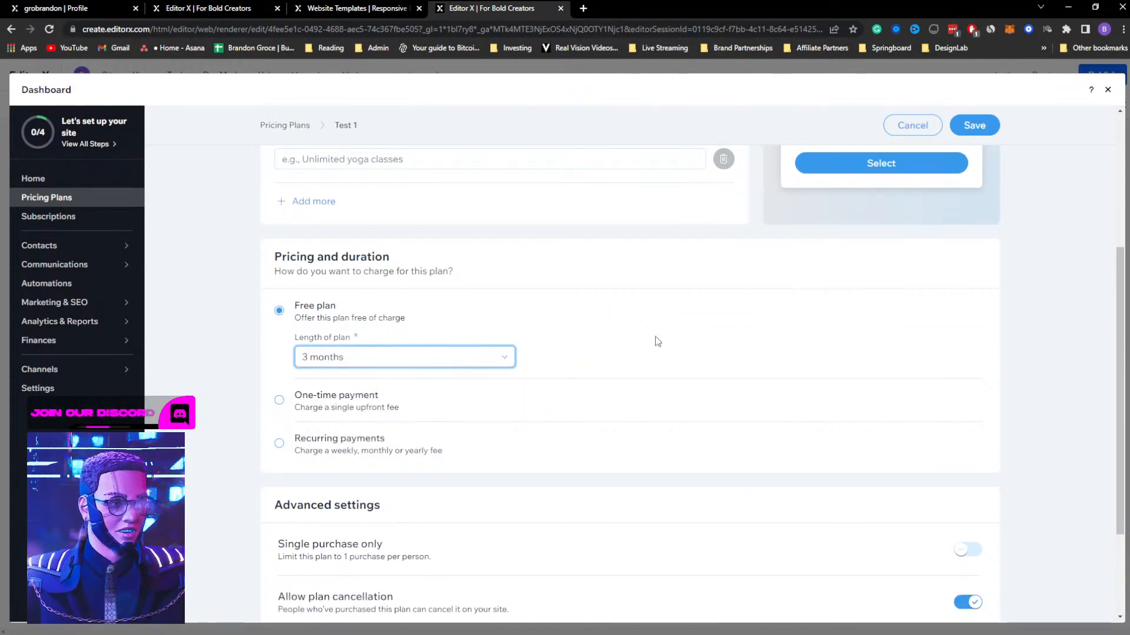
Review the Test 1 plan's remaining options, save it, and return to the pricing plans widget on the page
scroll(656, 341, "down", 2)
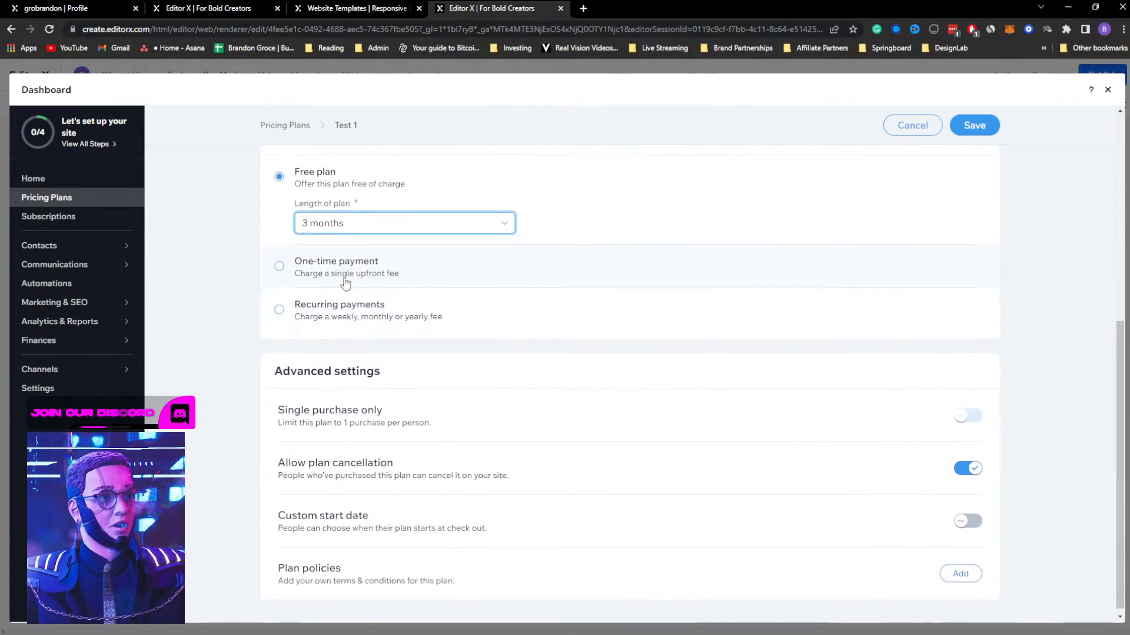
scroll(230, 359, "up", 4)
scroll(248, 380, "up", 2)
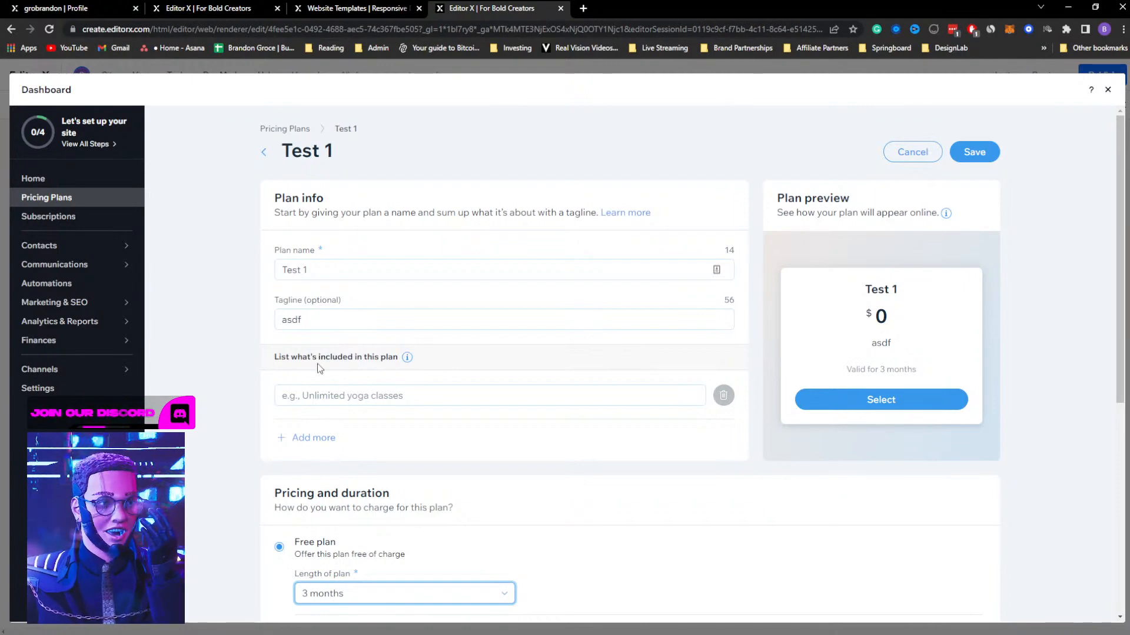
scroll(297, 368, "down", 5)
scroll(247, 370, "down", 1)
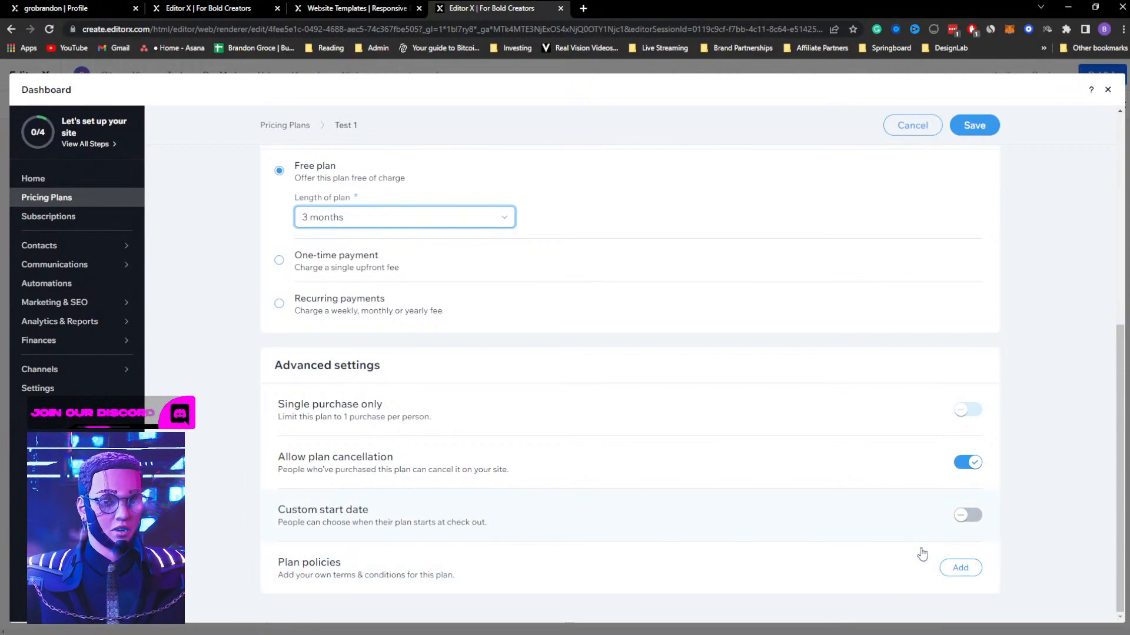
scroll(1069, 259, "up", 5)
scroll(1059, 254, "up", 2)
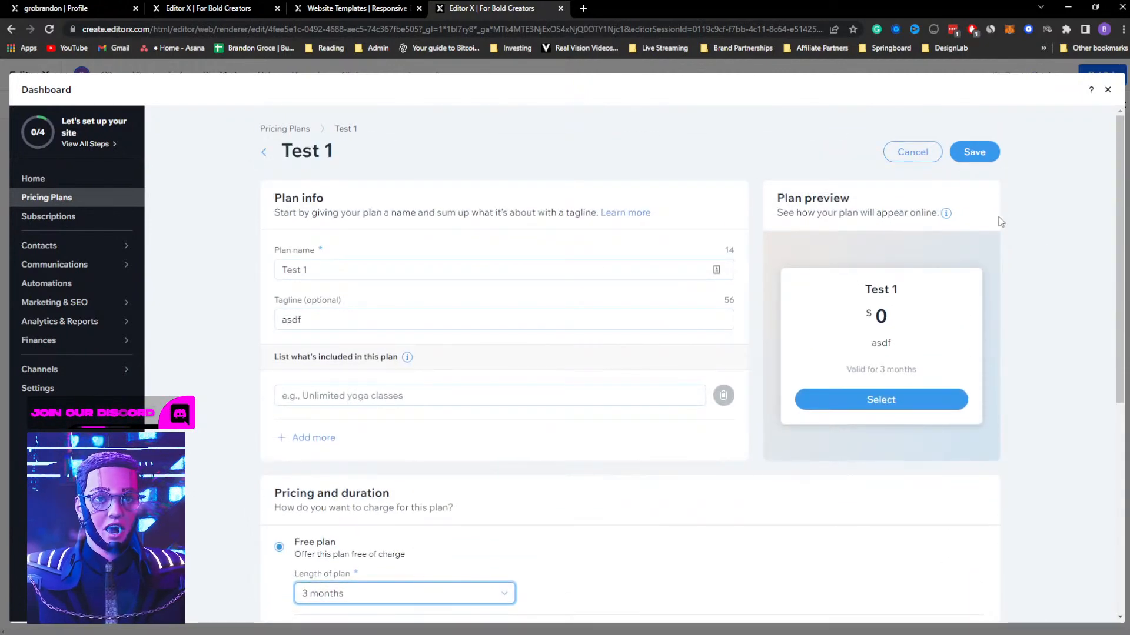
left_click(968, 152)
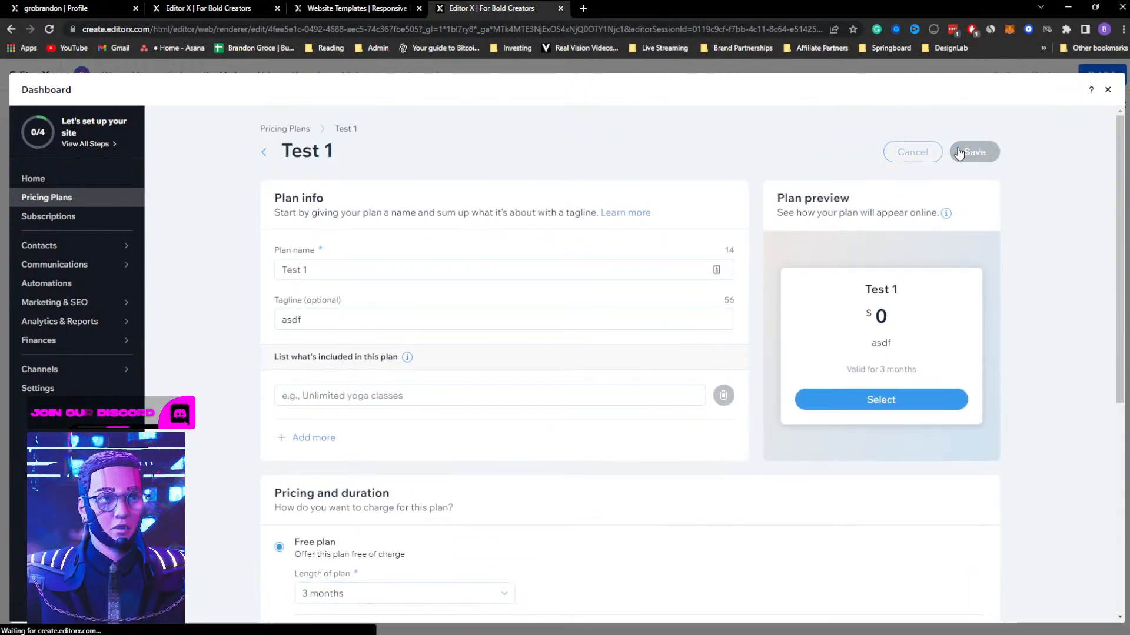
left_click(1107, 91)
scroll(647, 411, "down", 3)
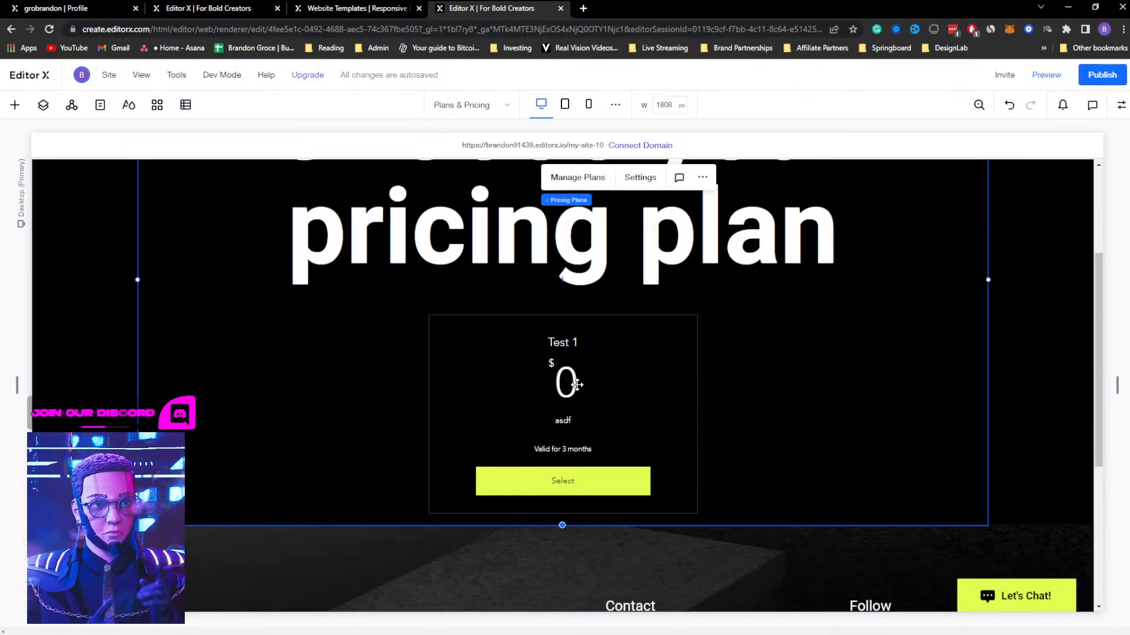
Create a second plan in the plans management, named "Test 2" with the tagline "asdf"
left_click(579, 177)
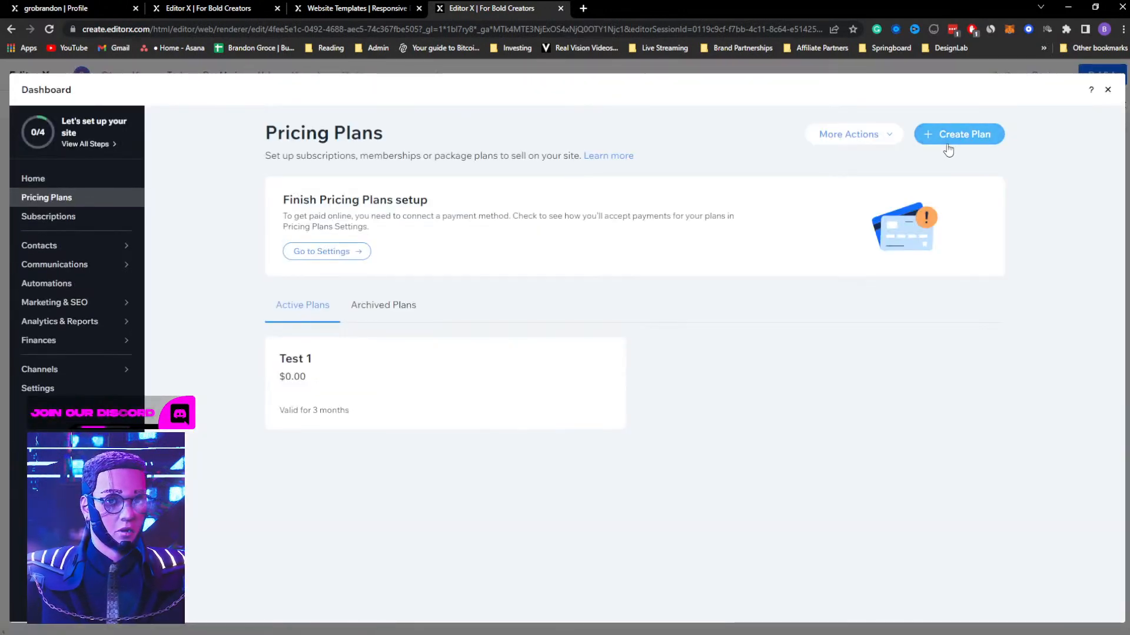
left_click(947, 138)
type("Test 2")
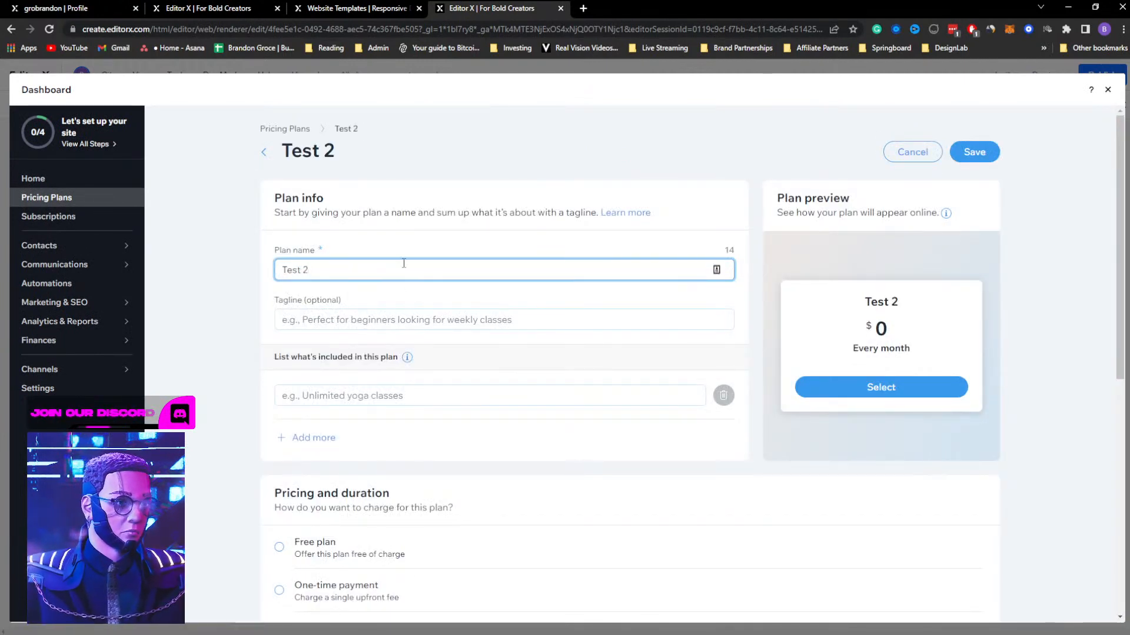
left_click(353, 321)
type("asdf")
left_click(310, 396)
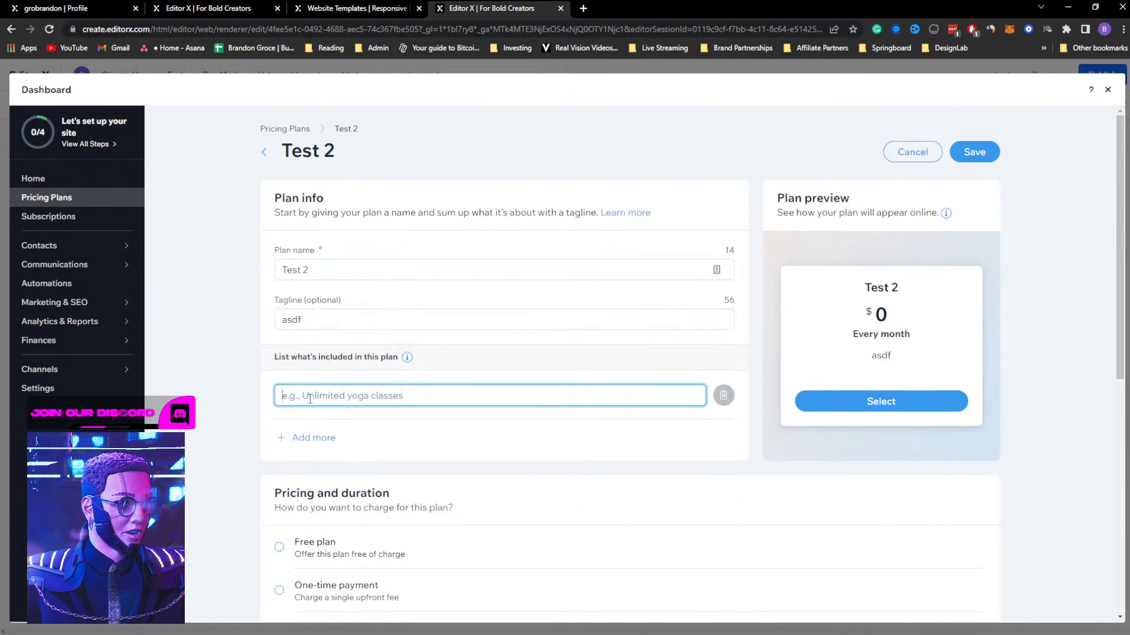
Set Test 2 to a one-time payment of $1 with a length of 3 months, and save the plan
scroll(447, 436, "down", 2)
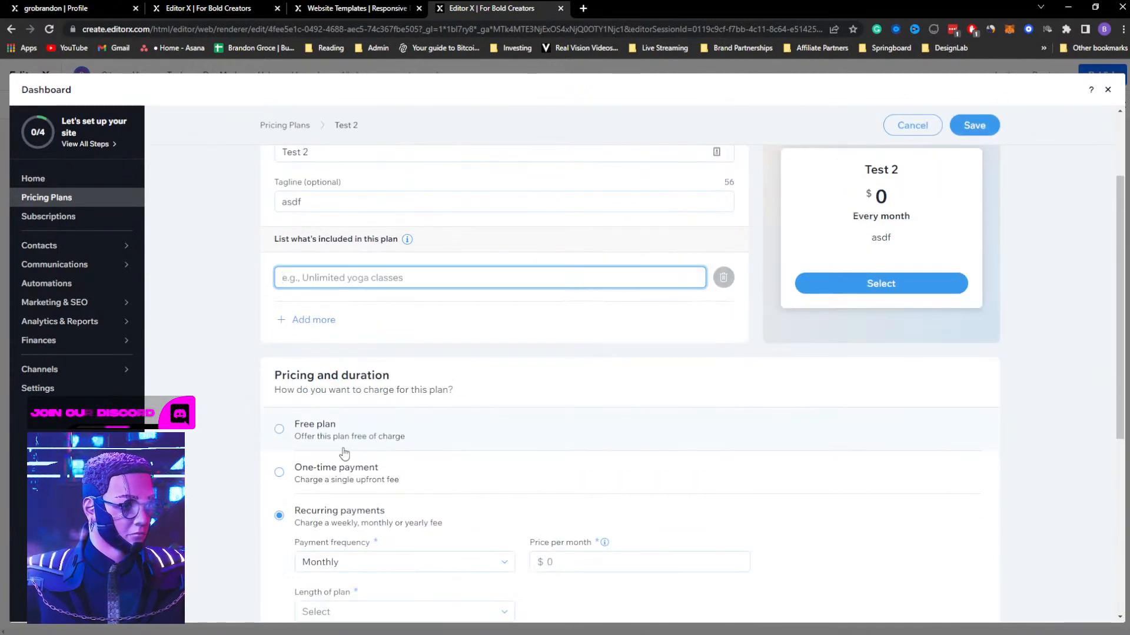
left_click(338, 482)
scroll(471, 457, "down", 2)
left_click(349, 403)
scroll(648, 385, "down", 2)
left_click(401, 331)
left_click(363, 374)
scroll(613, 383, "down", 1)
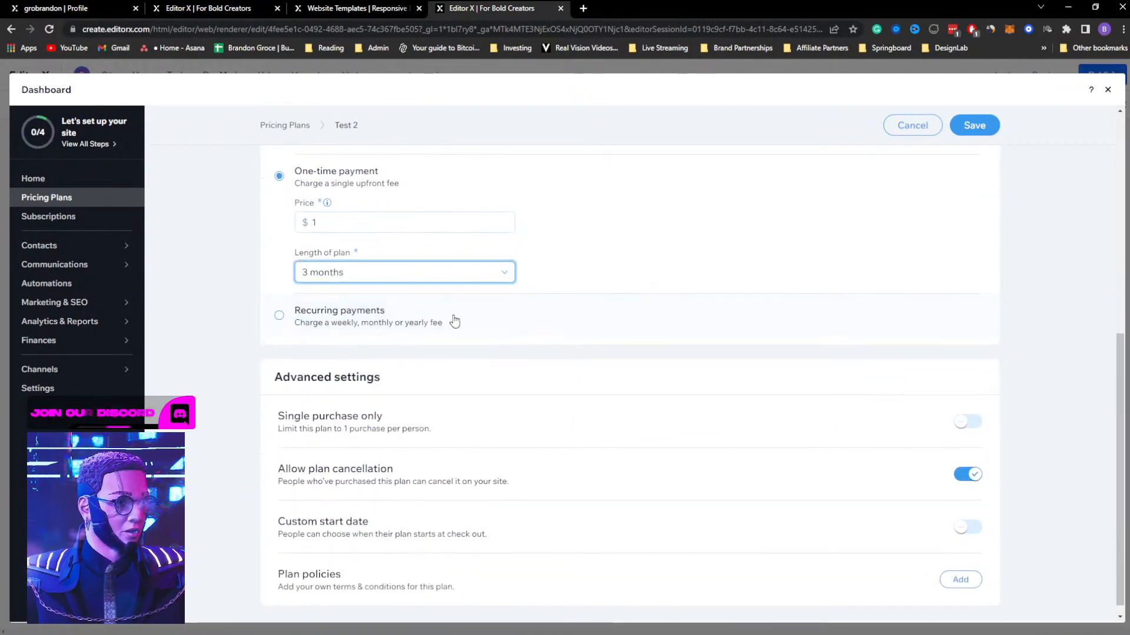
left_click(440, 274)
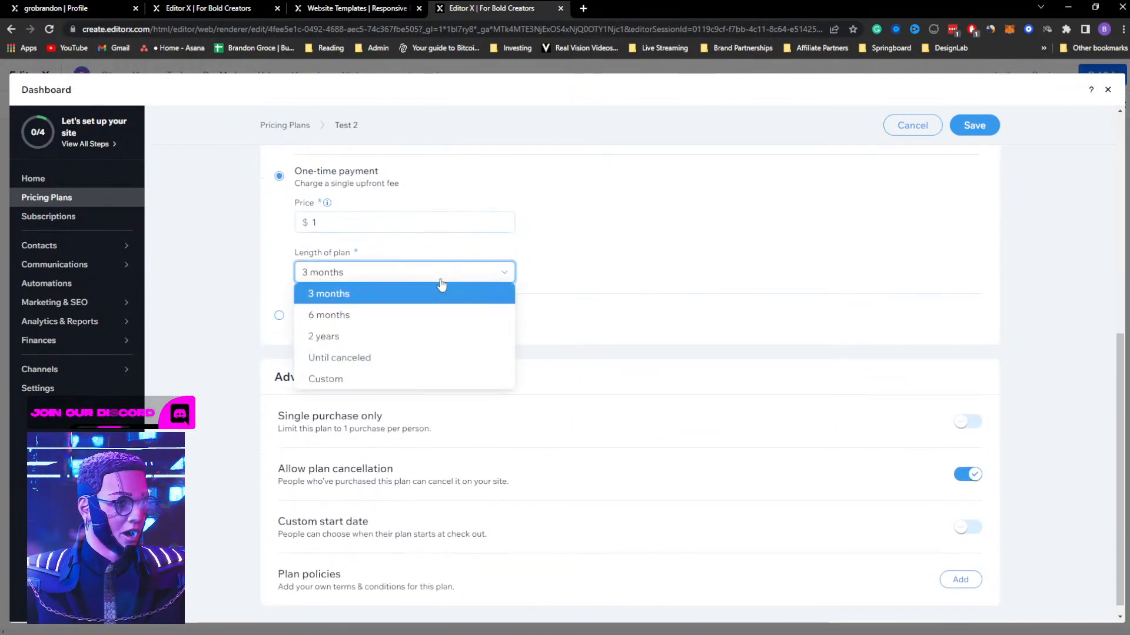
left_click(355, 296)
scroll(605, 343, "down", 1)
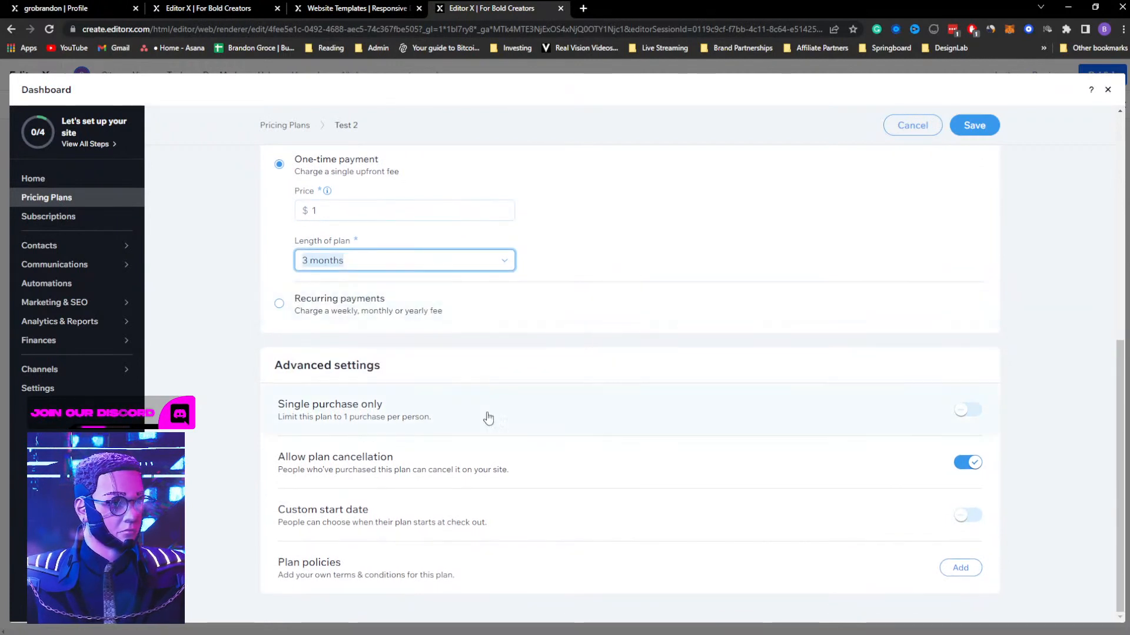
left_click(971, 126)
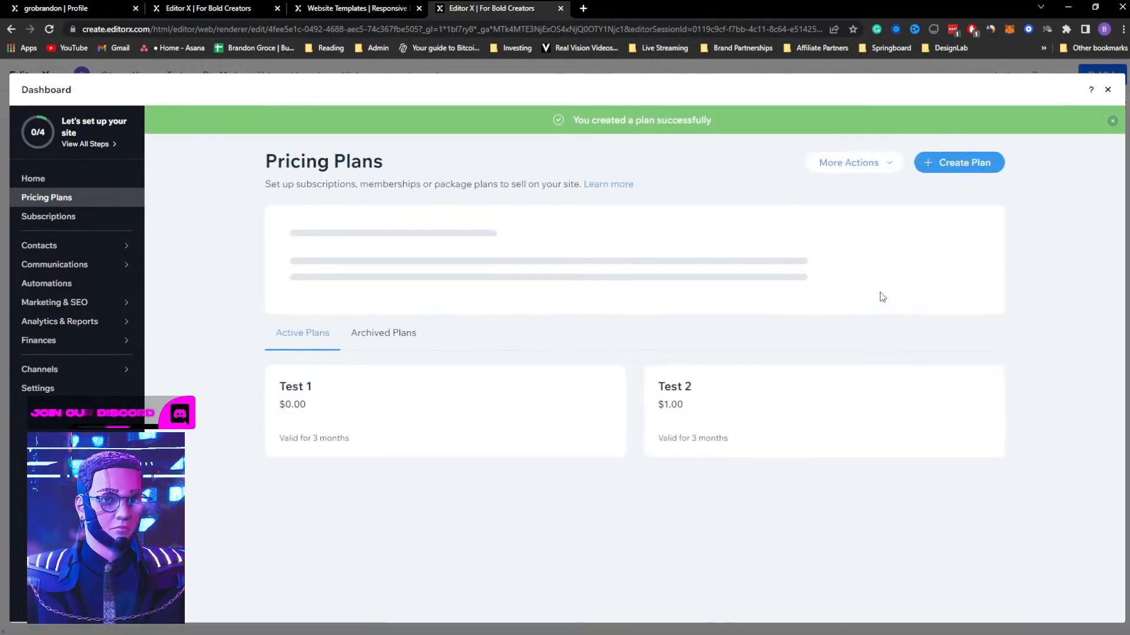
Create a third plan named "Test 3" with the tagline "asdf"
left_click(960, 164)
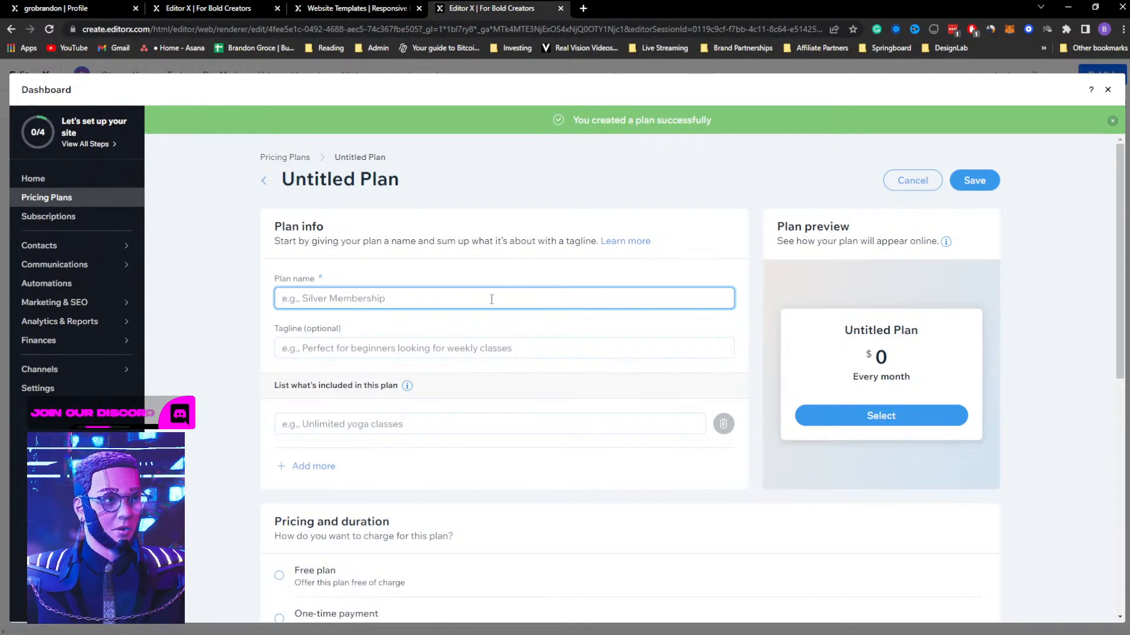
type("Test 3")
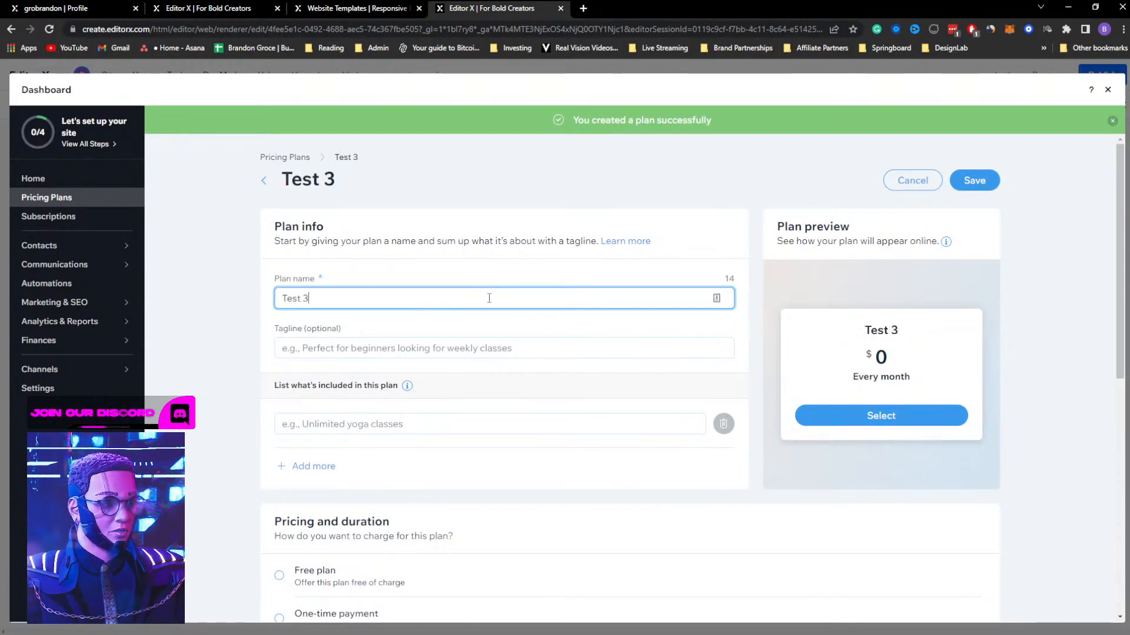
left_click(440, 338)
type("asdf")
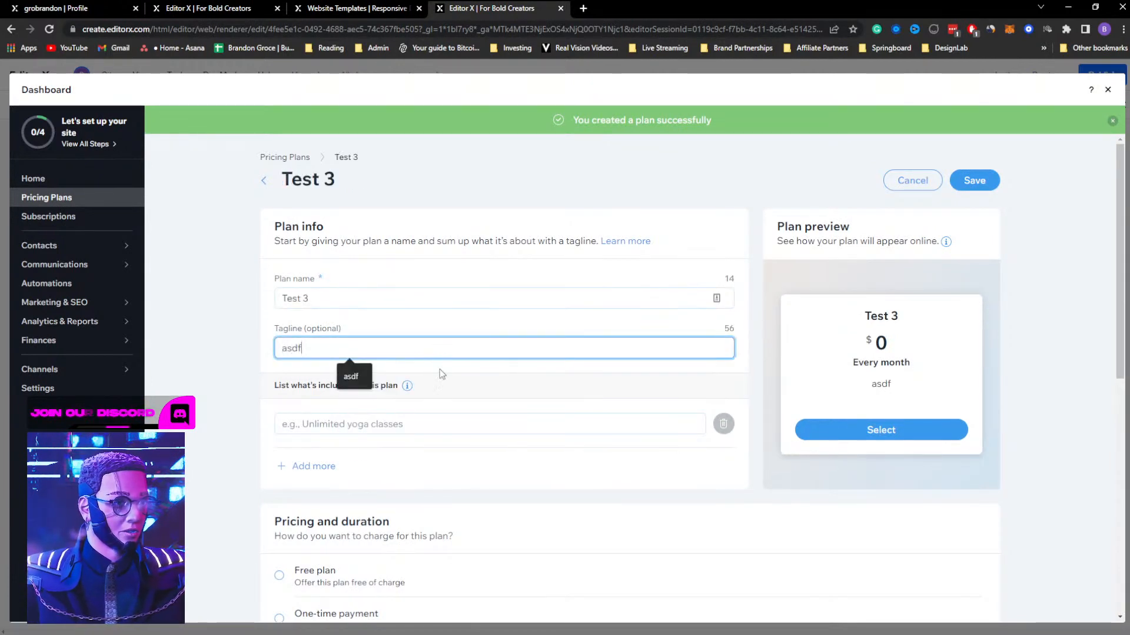
Set Test 3's recurring price to $3 per month with the length Until canceled, and save the plan
scroll(436, 416, "down", 3)
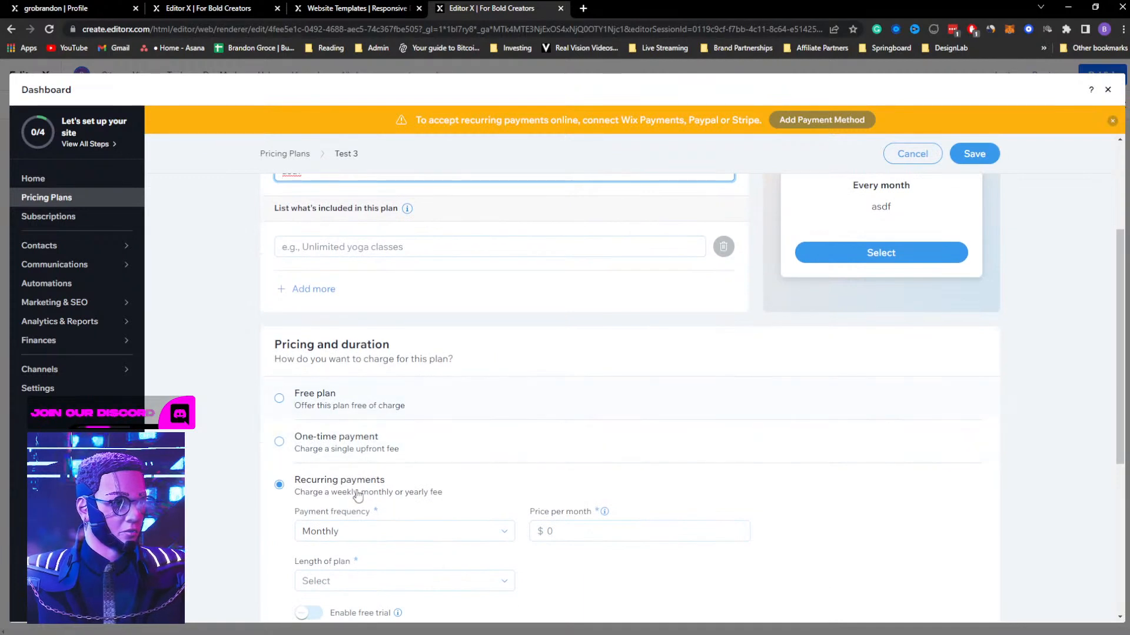
left_click(567, 529)
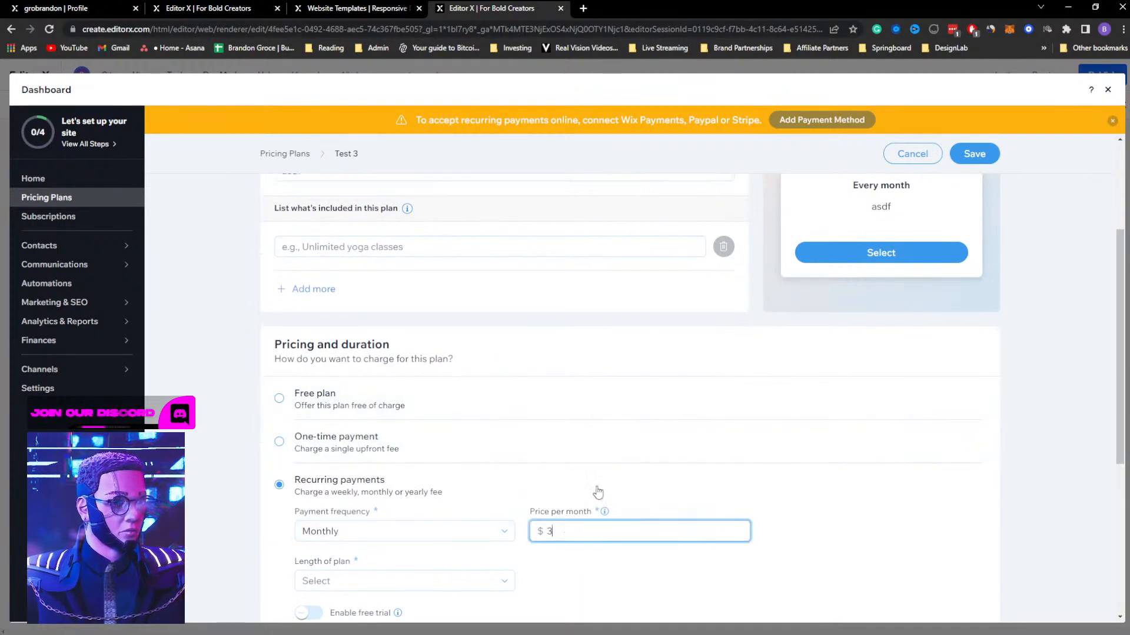
type("3")
scroll(588, 506, "down", 2)
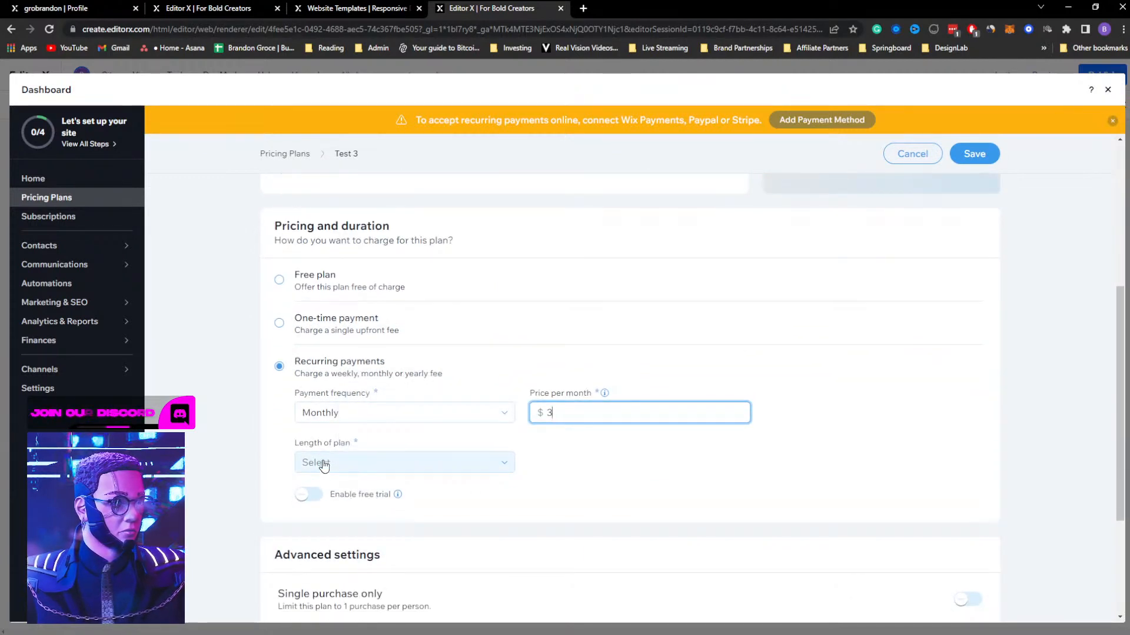
left_click(323, 465)
left_click(336, 547)
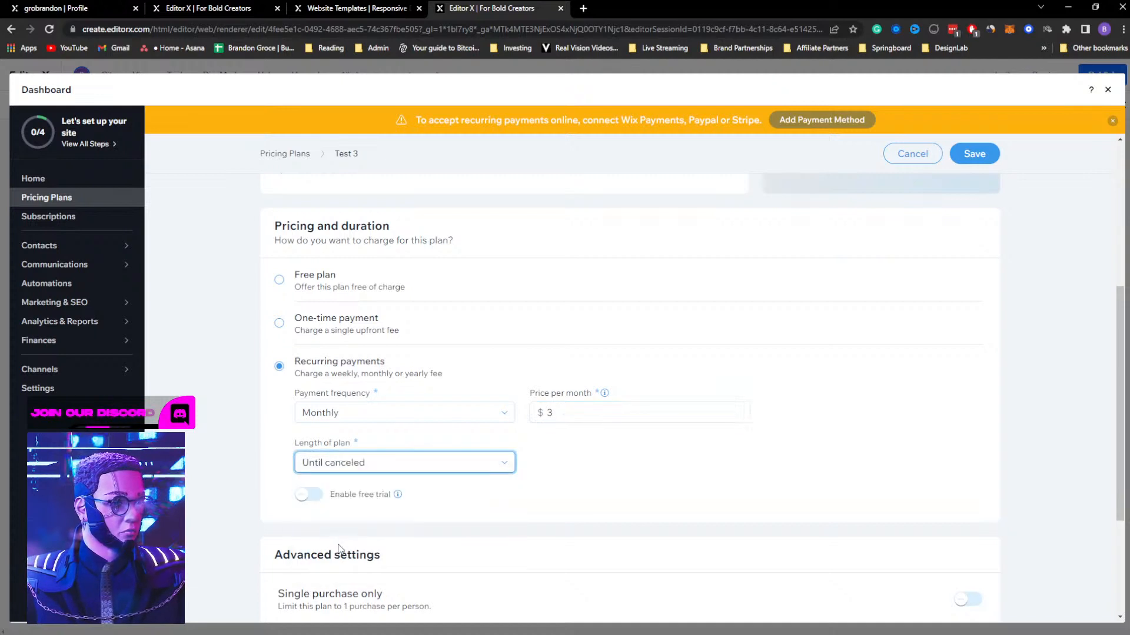
scroll(591, 450, "down", 2)
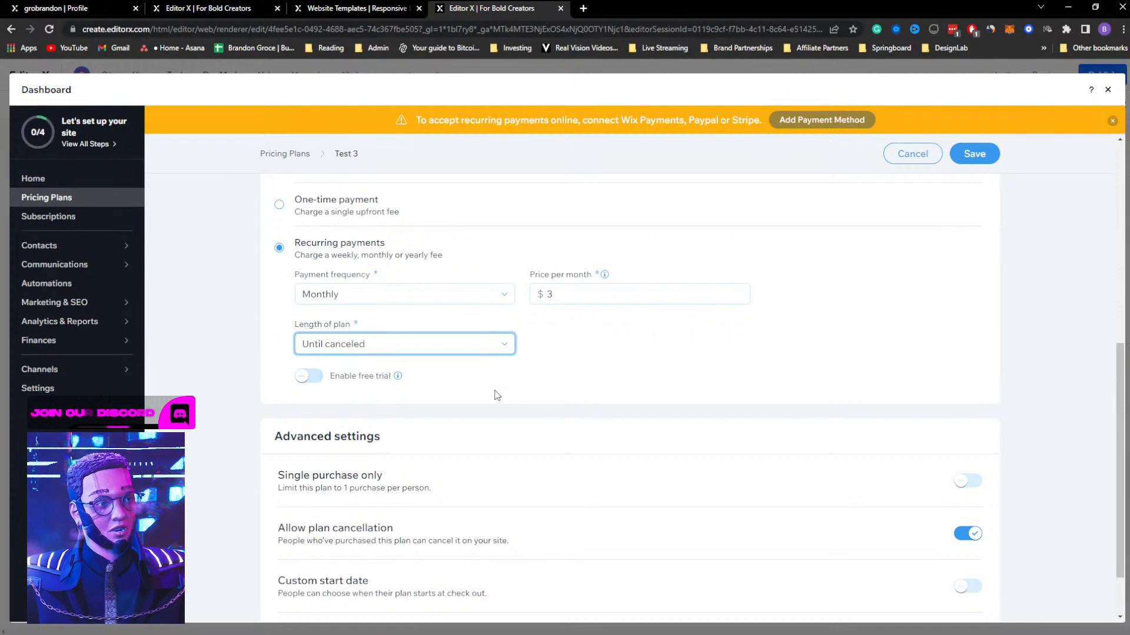
scroll(529, 391, "down", 1)
left_click(972, 158)
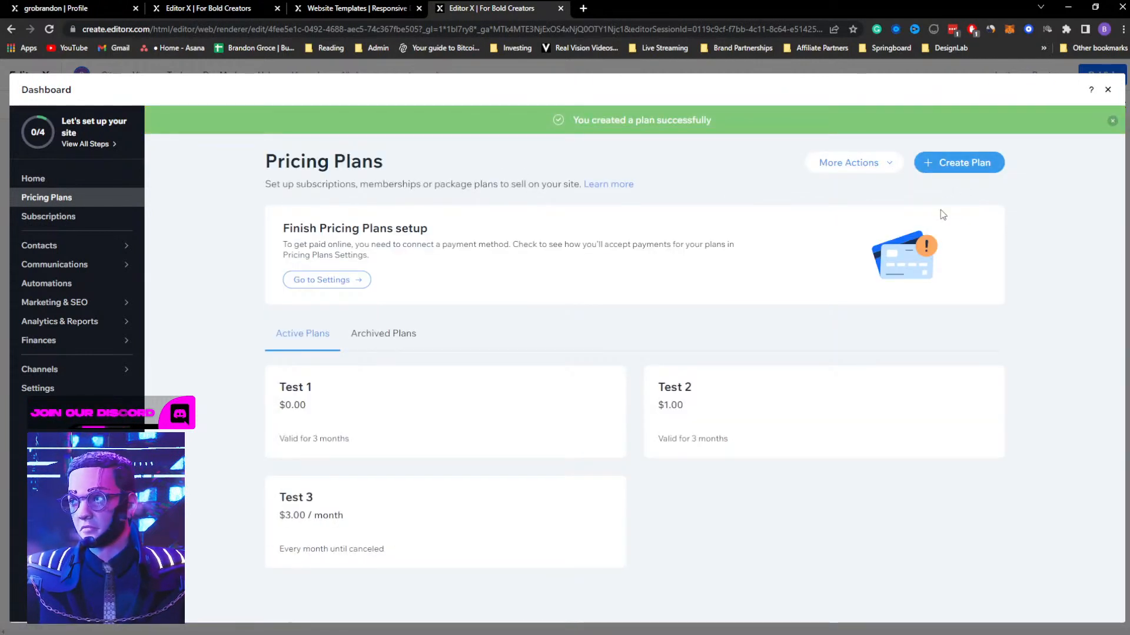
Close the dashboard and review the plan cards on the Plans & Pricing page
left_click(1108, 91)
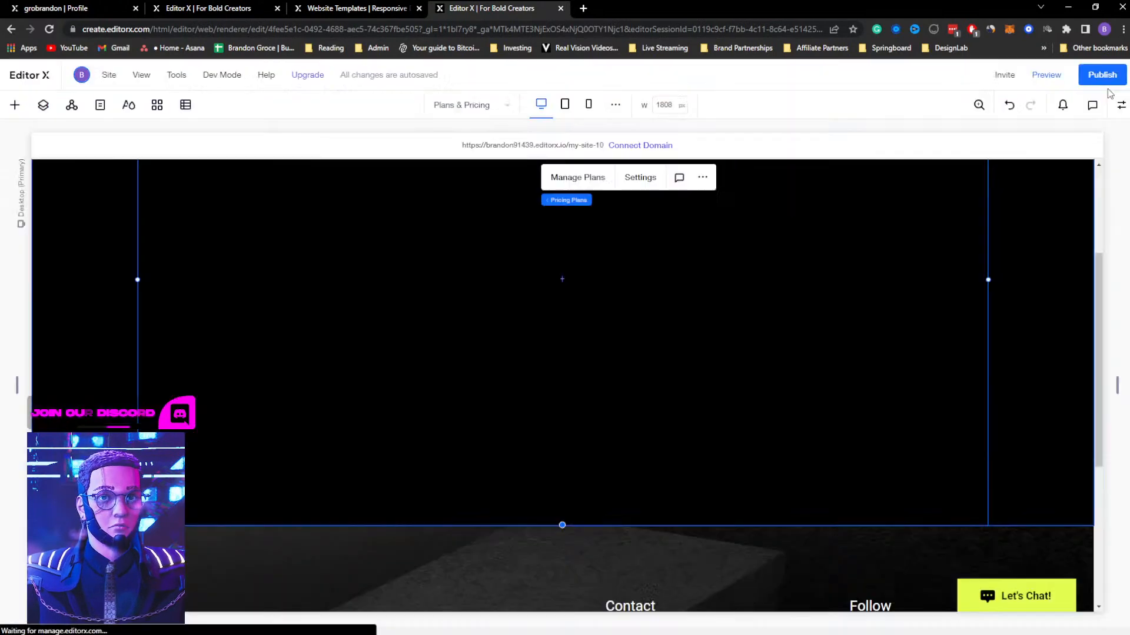
scroll(835, 315, "up", 2)
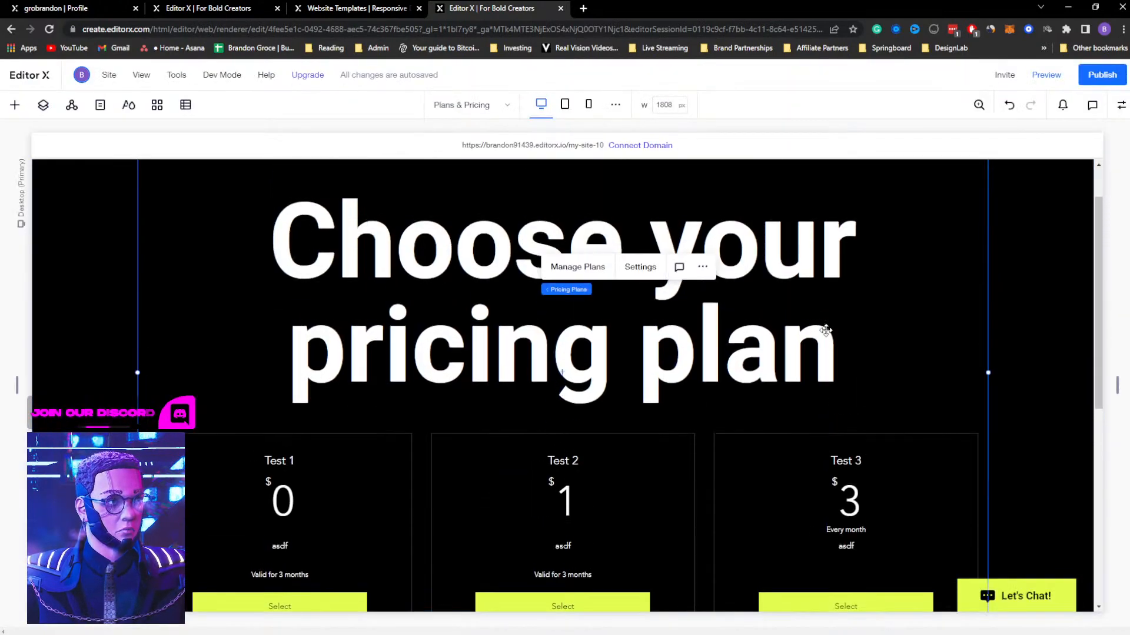
scroll(824, 330, "down", 2)
scroll(826, 330, "up", 1)
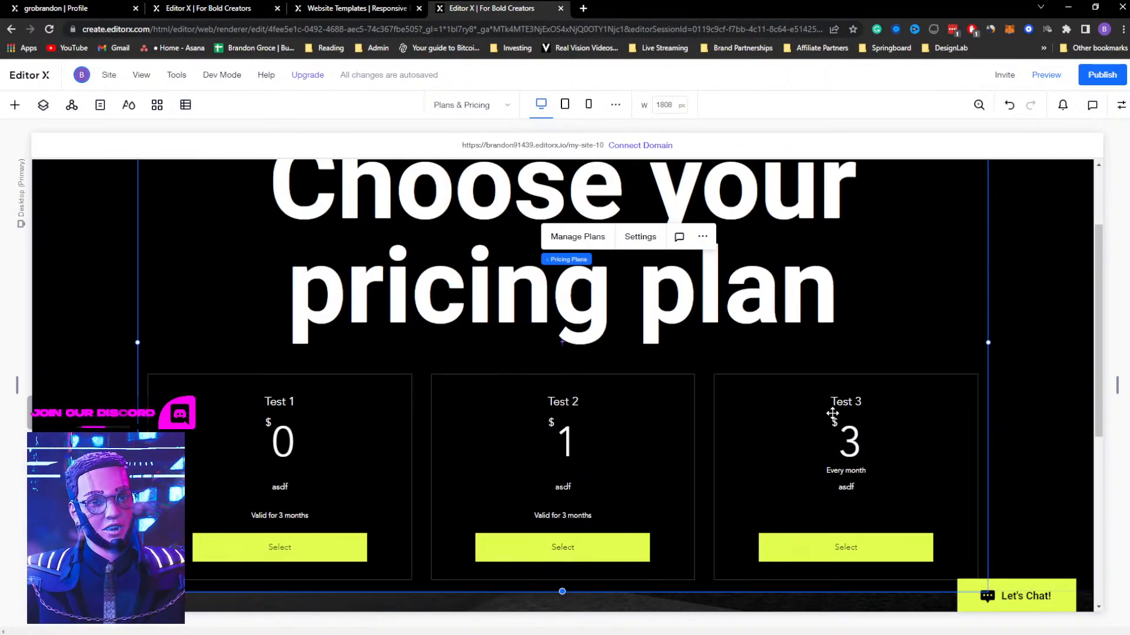
scroll(833, 413, "down", 1)
scroll(832, 411, "down", 3)
scroll(877, 299, "up", 2)
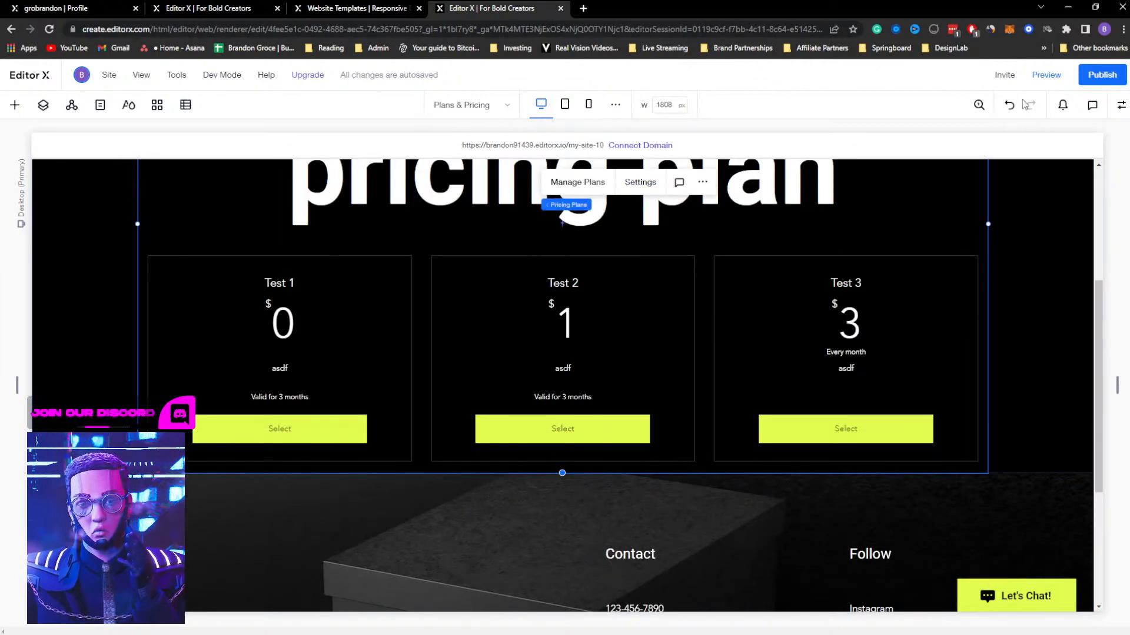
Examine the plan visibility and layout settings of the Pricing Plans element, including padding, alignment and benefits bullets
left_click(640, 182)
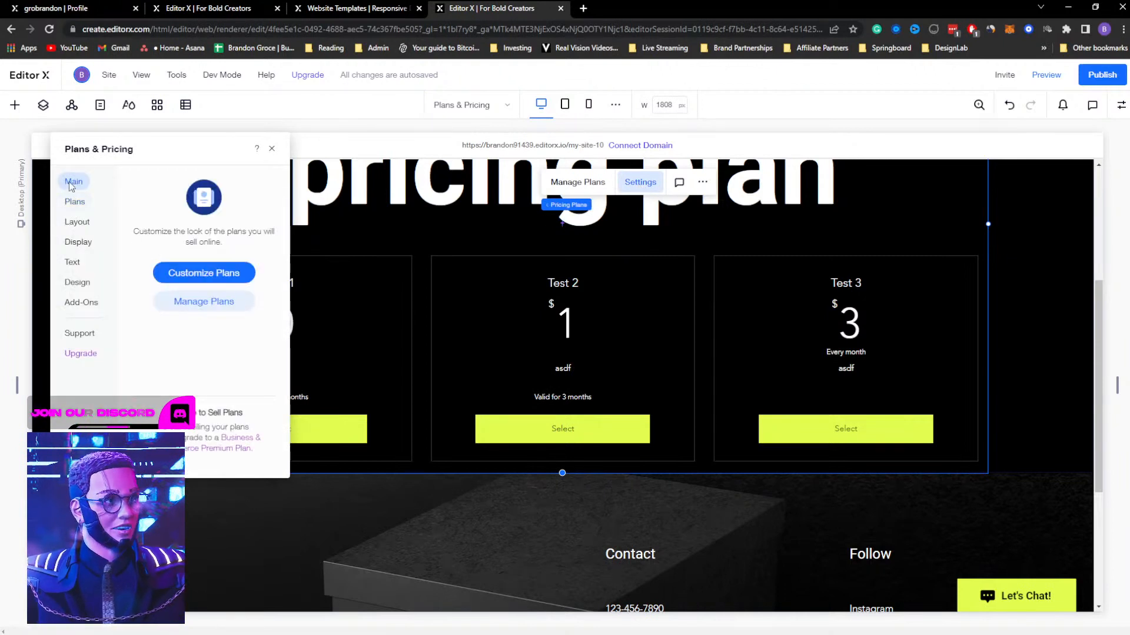
left_click(272, 151)
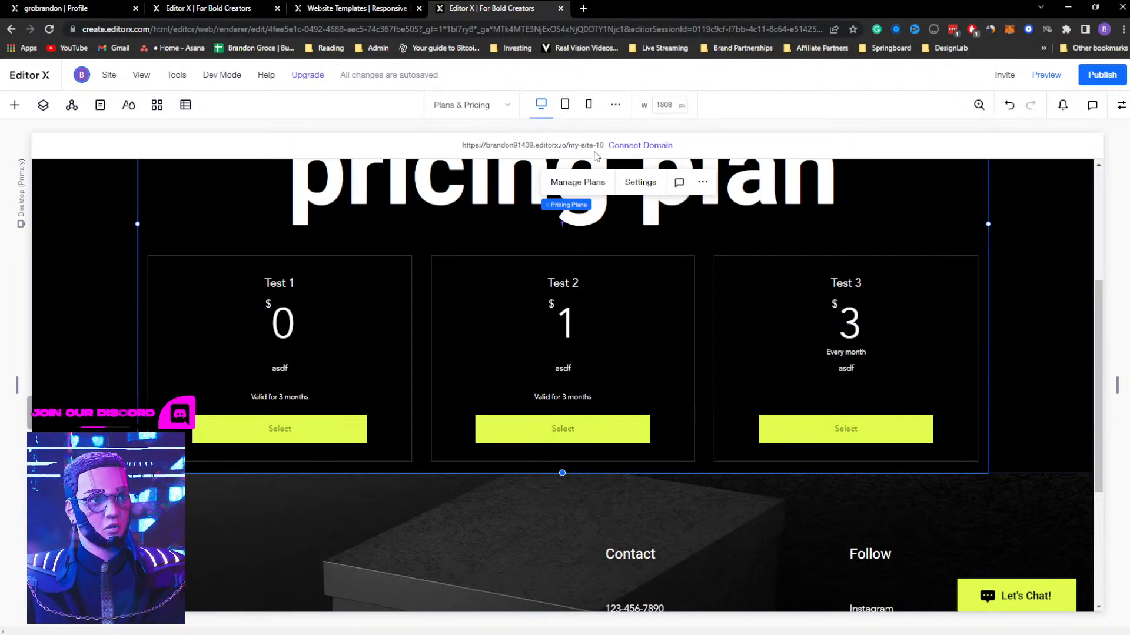
left_click(640, 182)
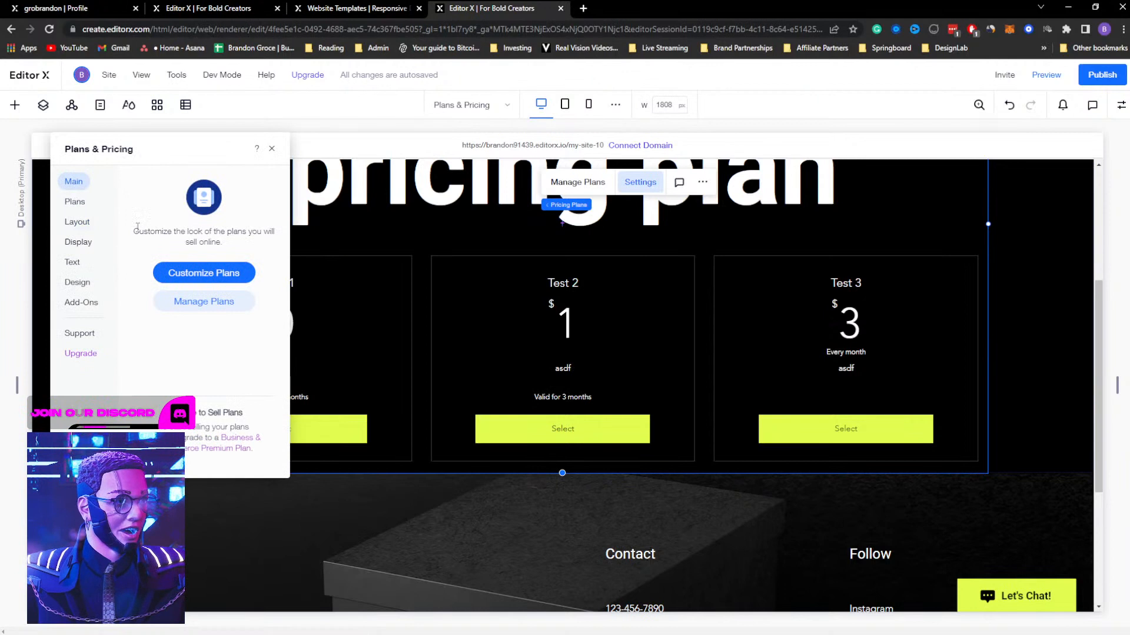
left_click(79, 203)
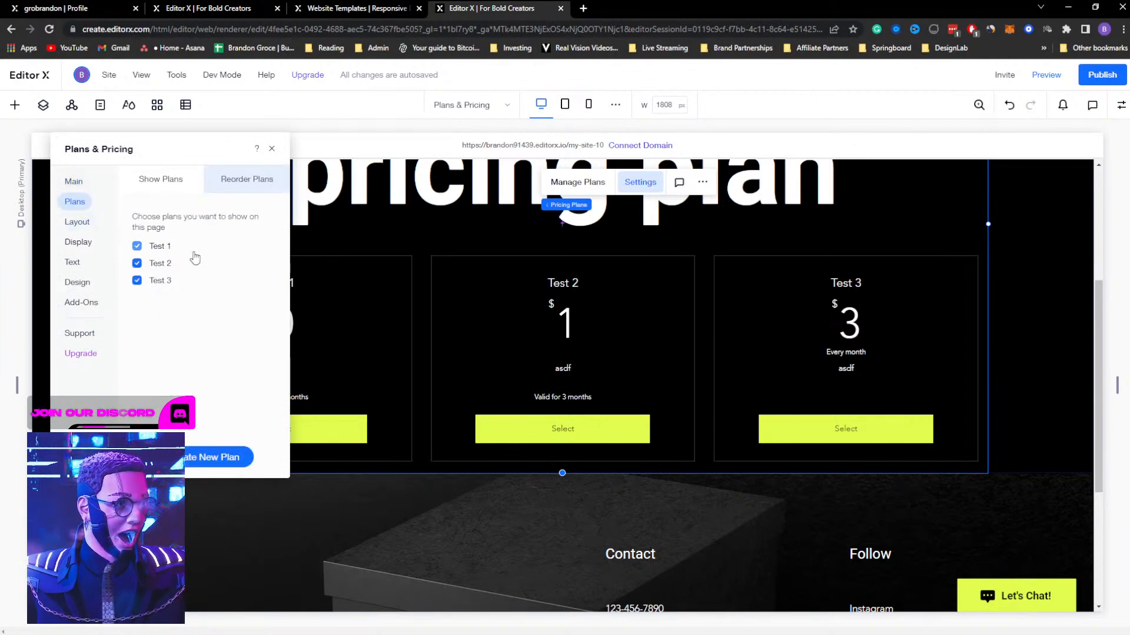
left_click(78, 222)
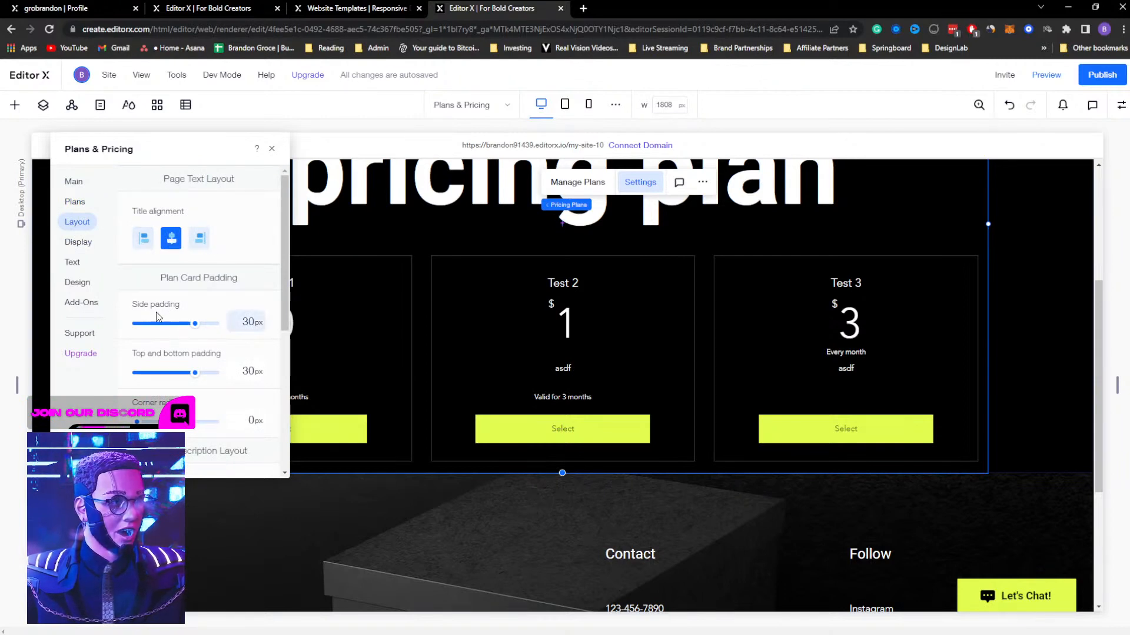
scroll(168, 347, "down", 5)
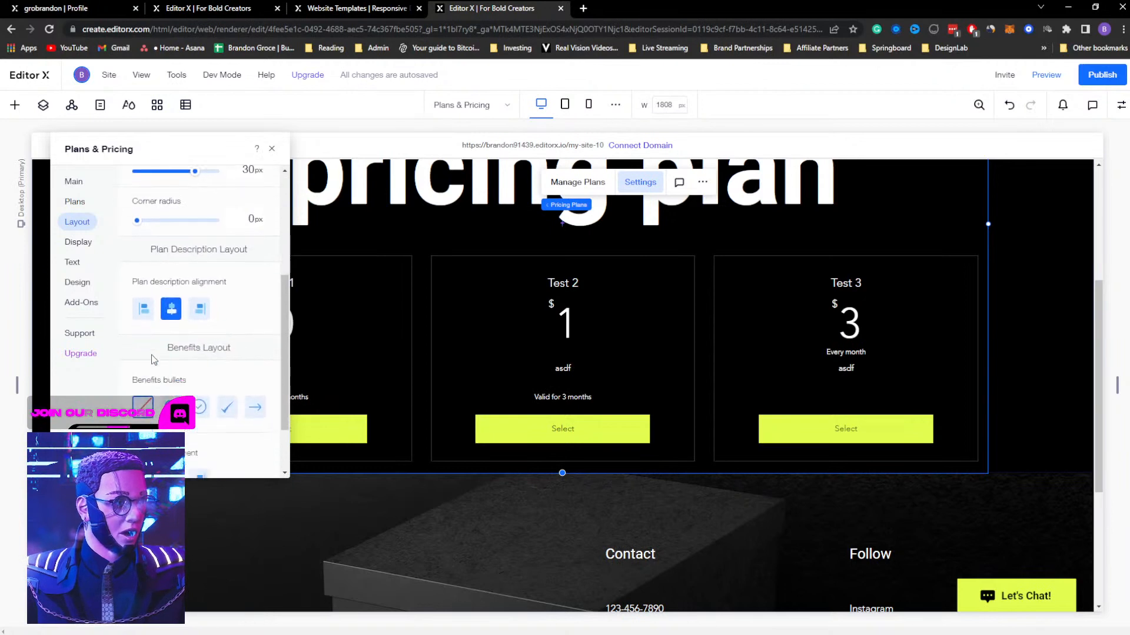
scroll(149, 351, "up", 2)
scroll(139, 362, "down", 2)
scroll(250, 353, "down", 1)
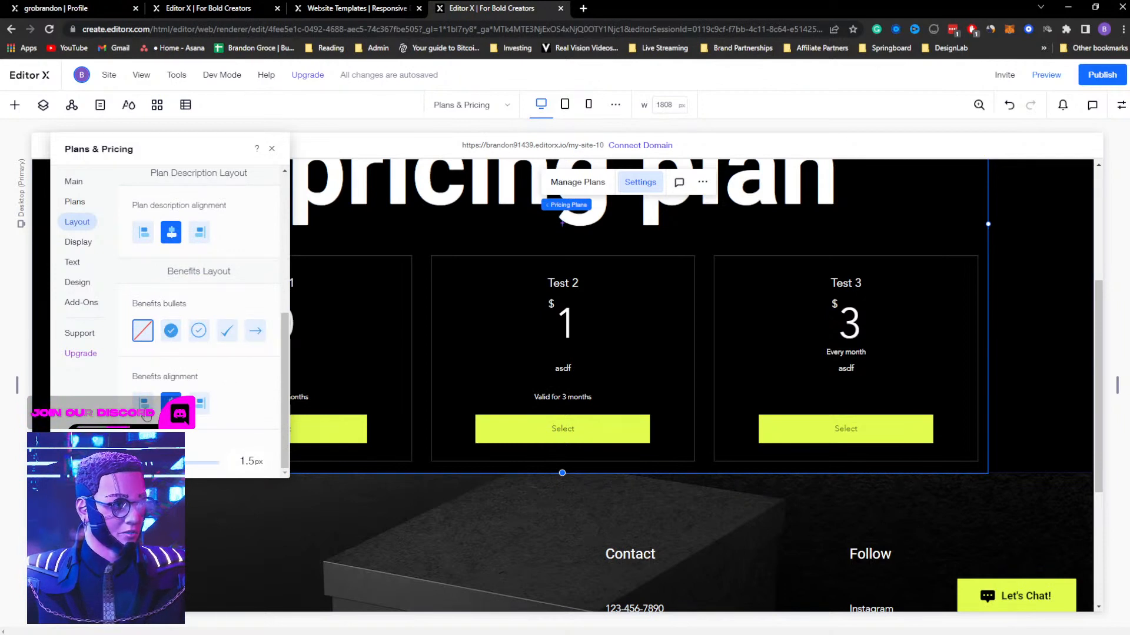
Look through the Pricing Plans element's display and design options, and close its settings
left_click(74, 246)
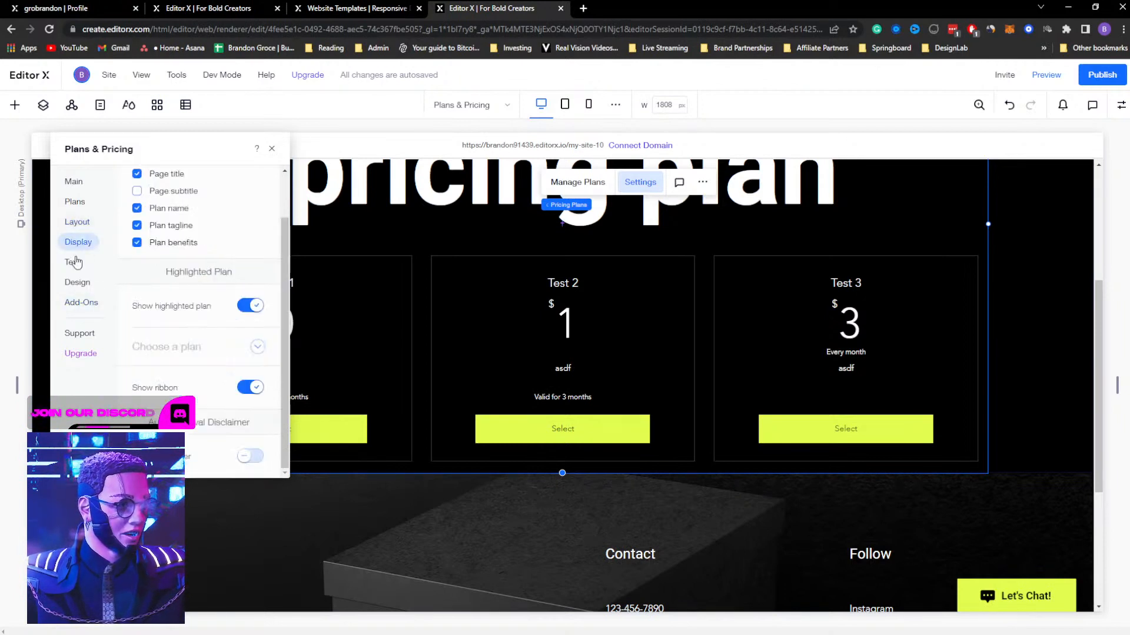
left_click(76, 282)
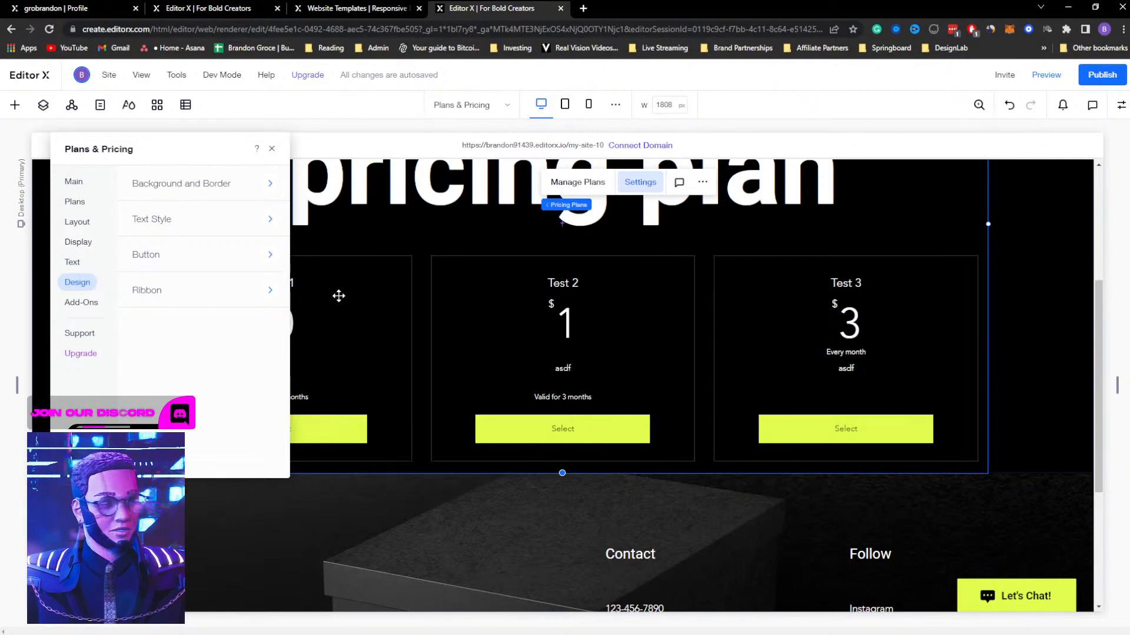
left_click(272, 148)
scroll(699, 276, "up", 1)
scroll(741, 287, "up", 1)
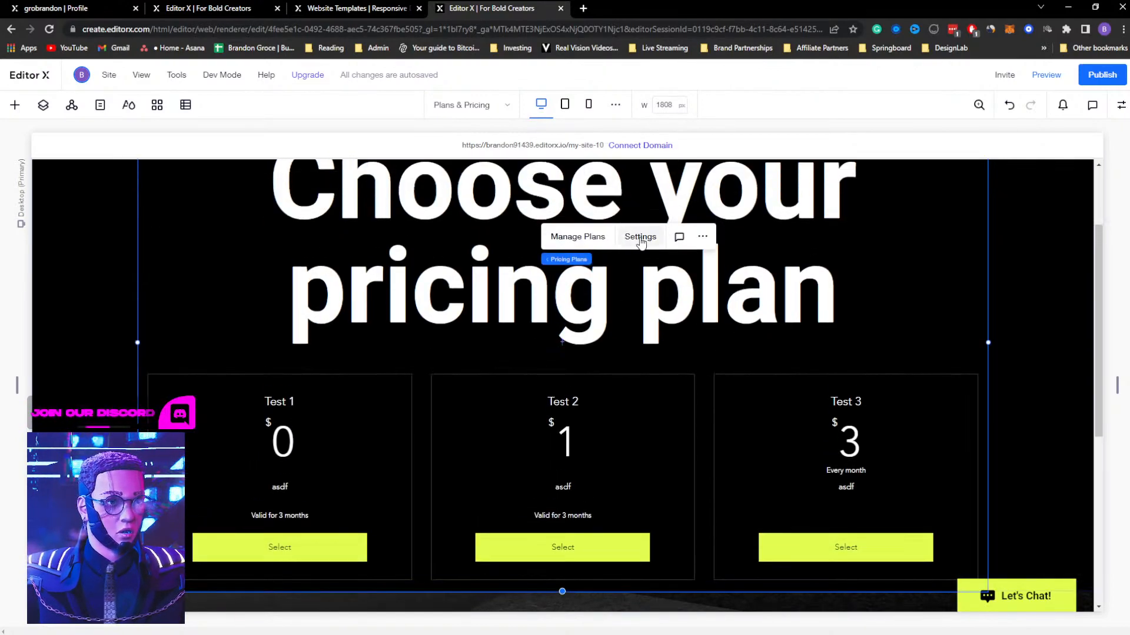
Open plan management, read the pricing plans setup notice, and close the dashboard
left_click(574, 238)
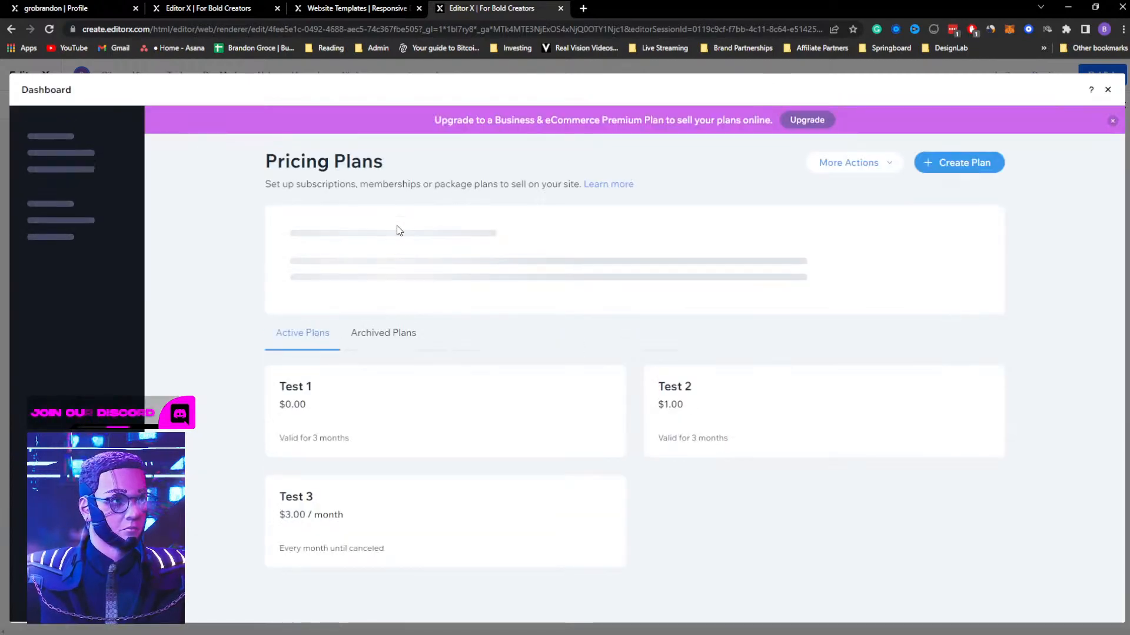
left_click_drag(284, 230, 439, 235)
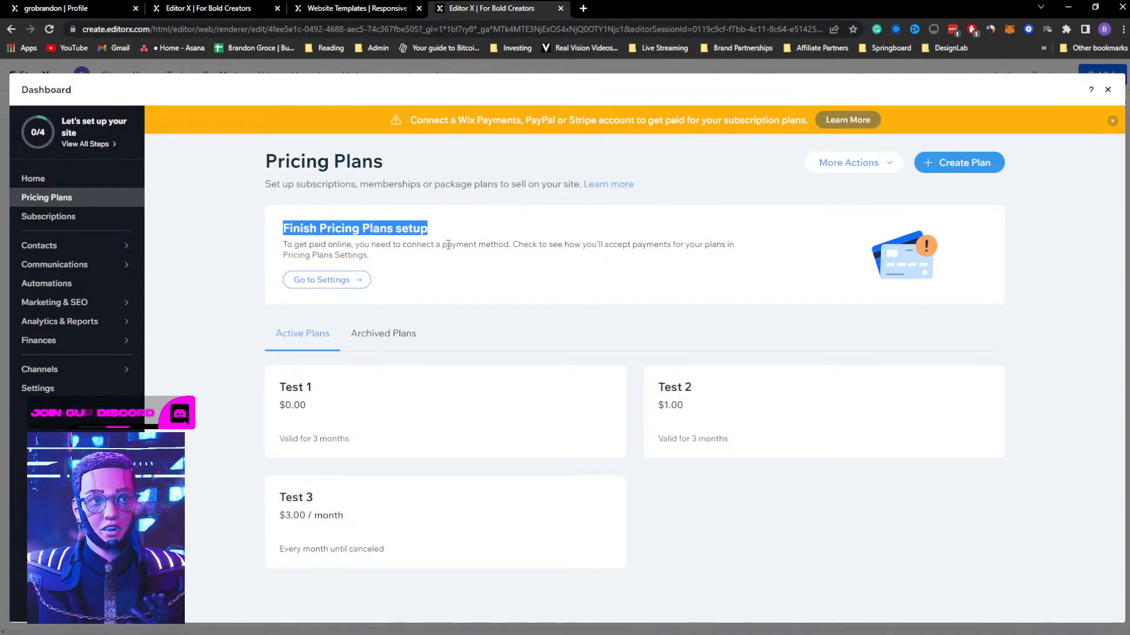
left_click(1109, 91)
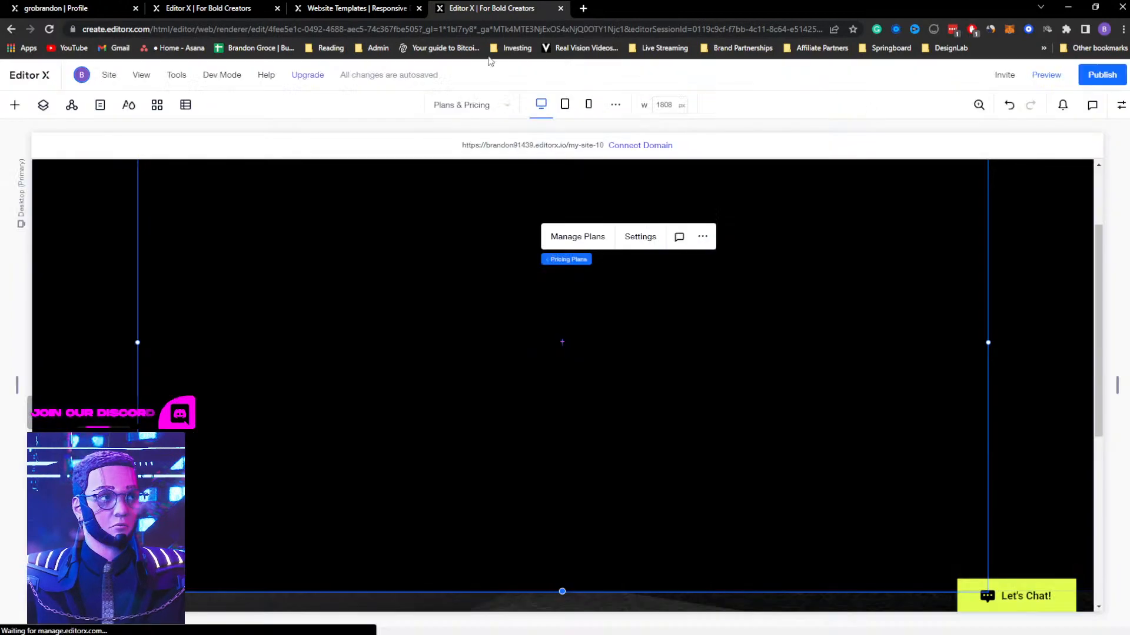
Open the live my-site-6 site, select Test plan 1 on its Plans & Pricing page, and read the checkout payment section
left_click(368, 8)
left_click(181, 6)
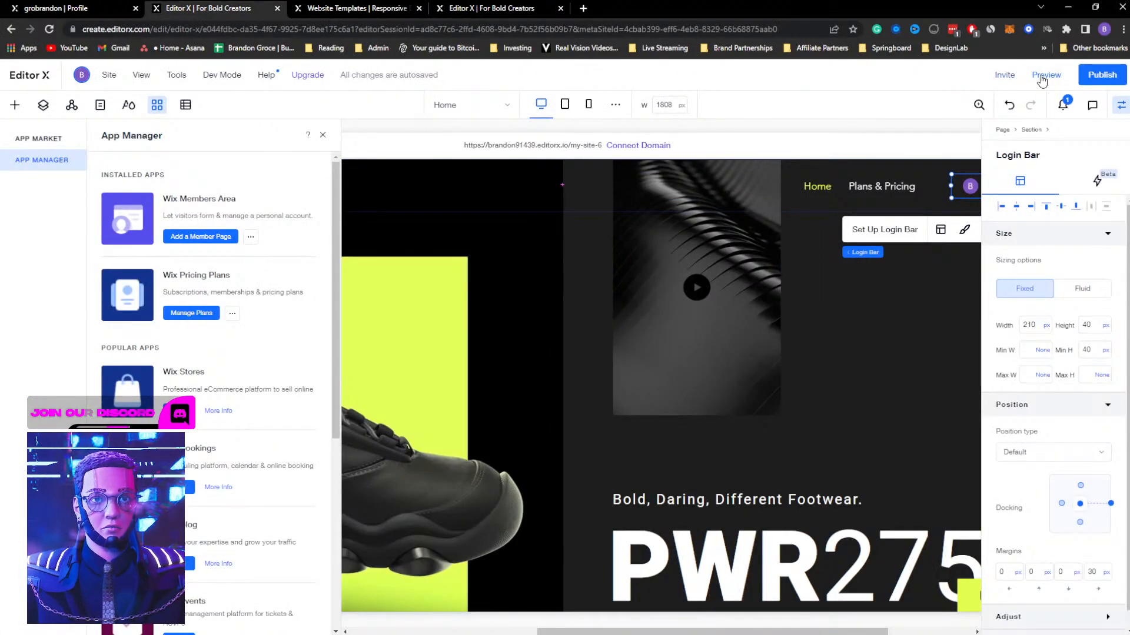
left_click(546, 146)
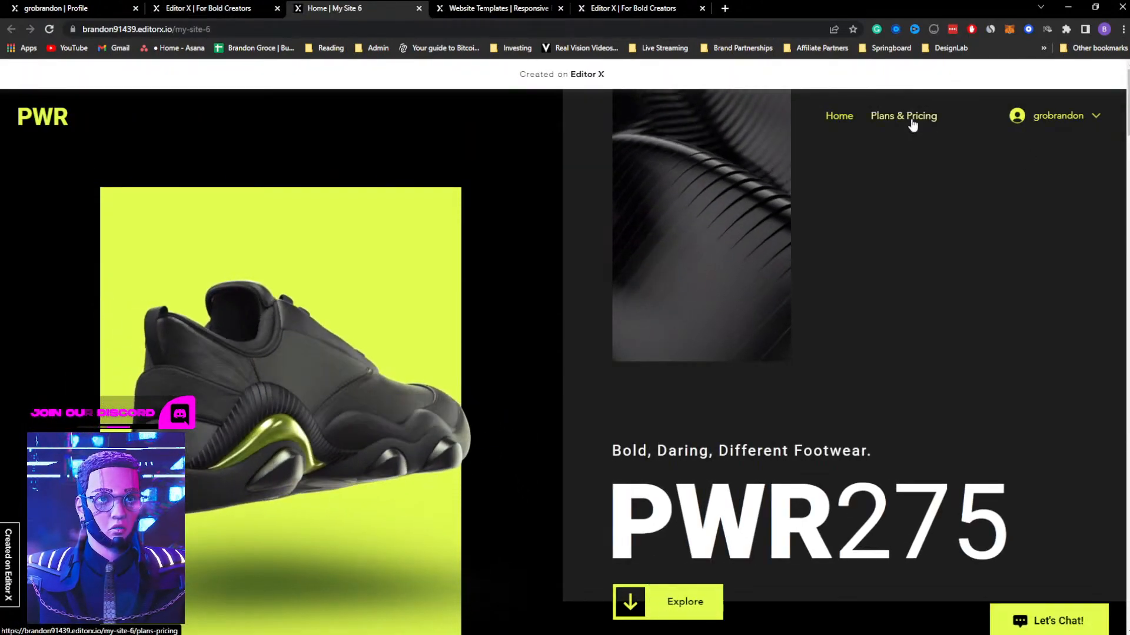
left_click(912, 119)
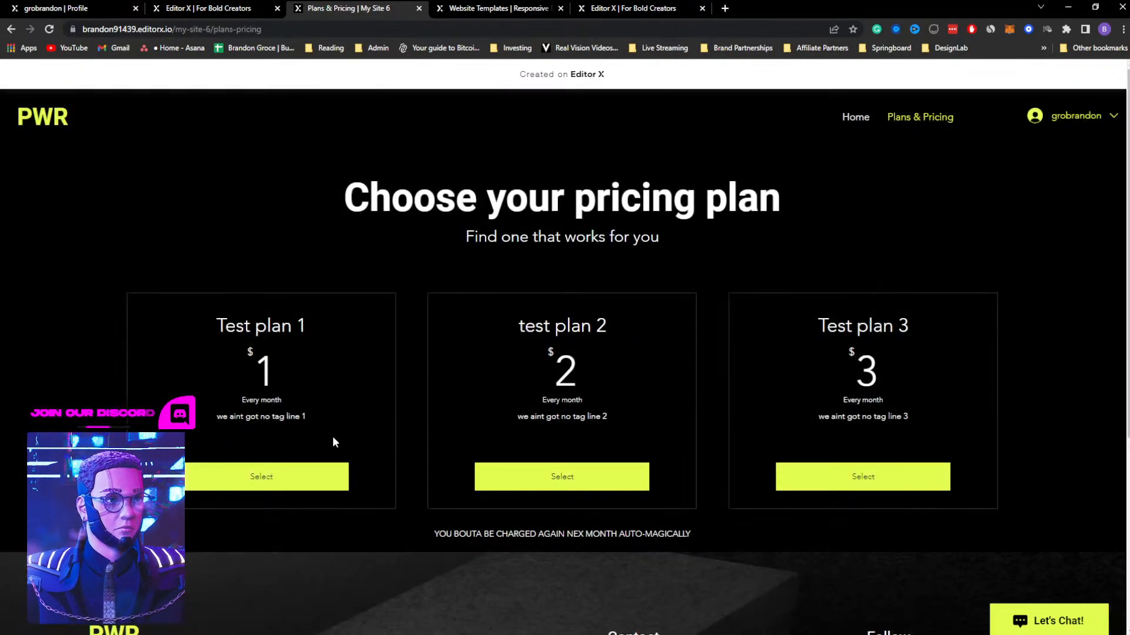
left_click(264, 474)
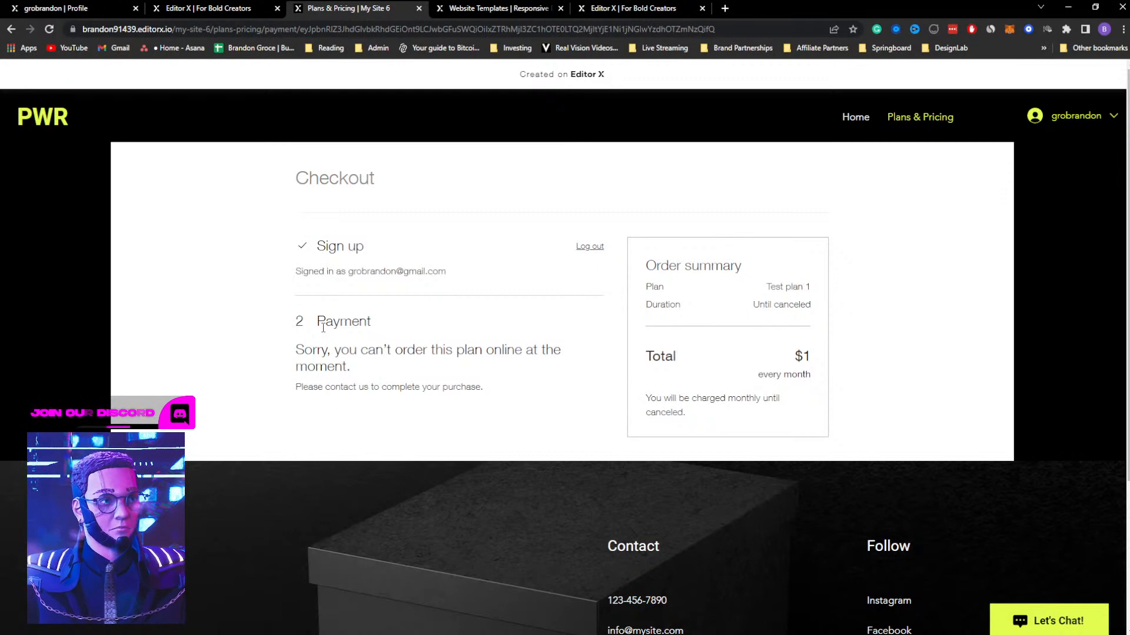
left_click_drag(318, 321, 413, 326)
left_click_drag(303, 349, 457, 389)
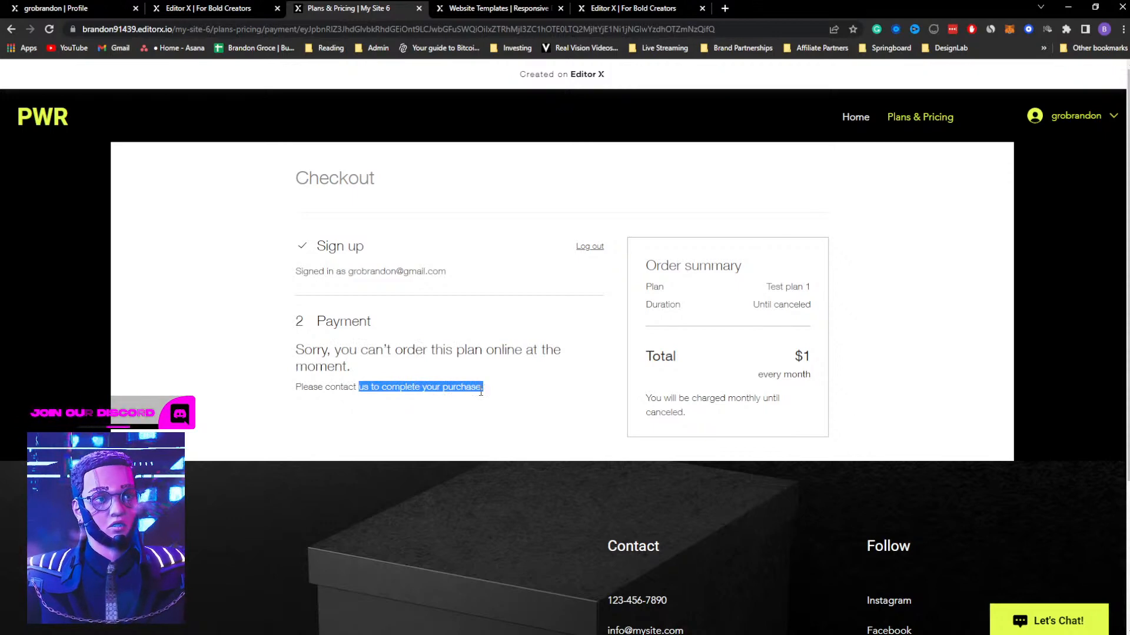
Return to the my-site-10 editor and check the payment method requirement in the Pricing Plans dashboard
left_click(488, 6)
left_click(624, 8)
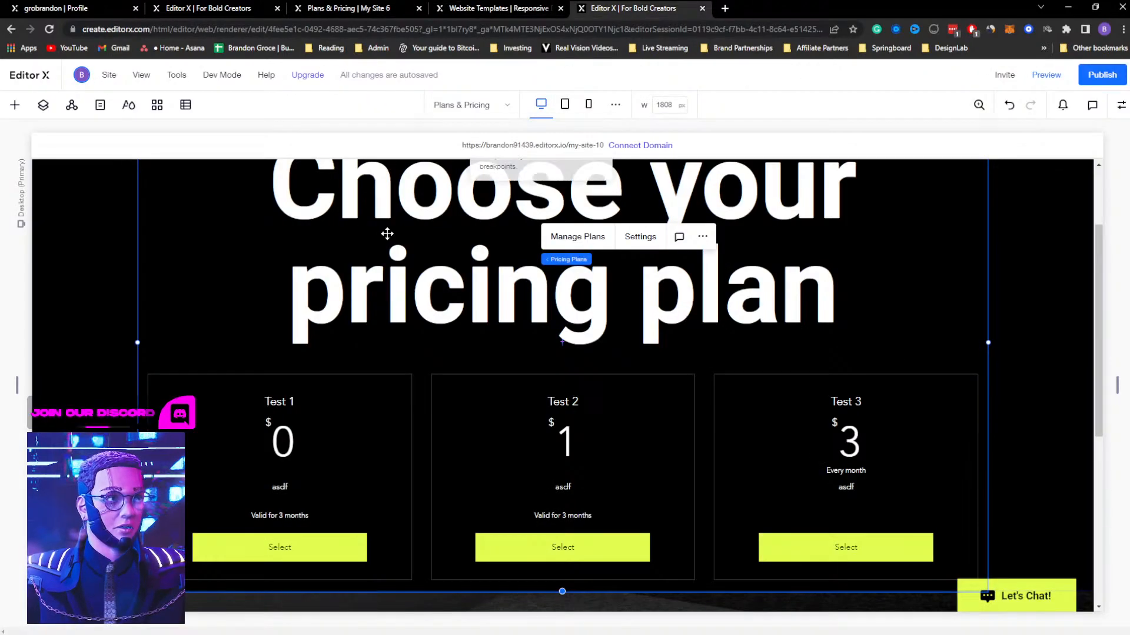
left_click(571, 238)
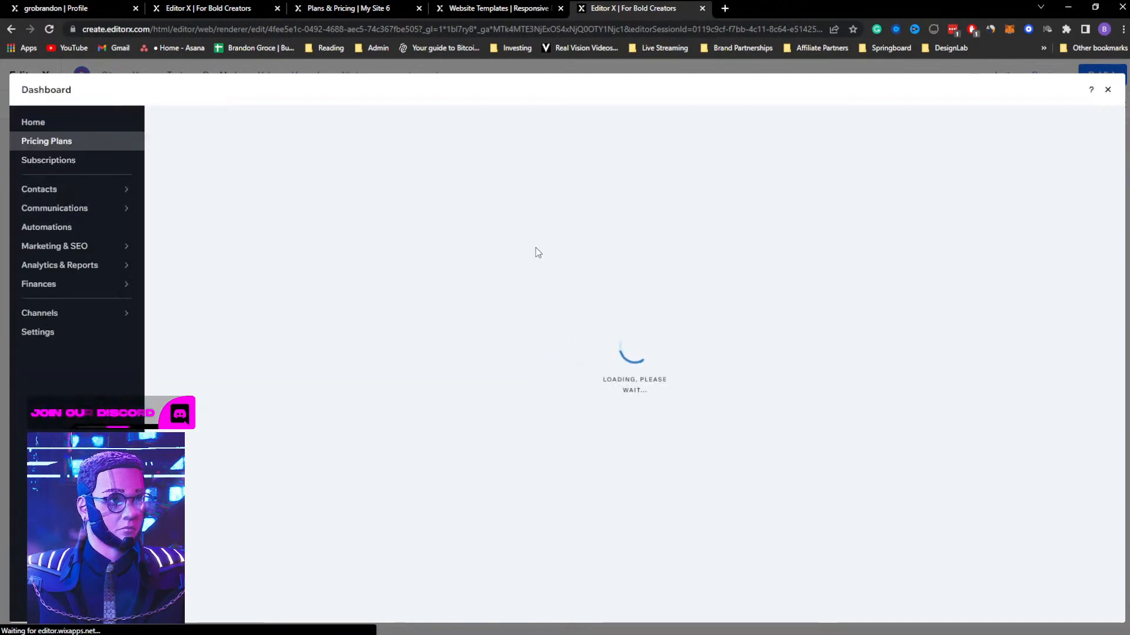
left_click_drag(282, 255, 330, 248)
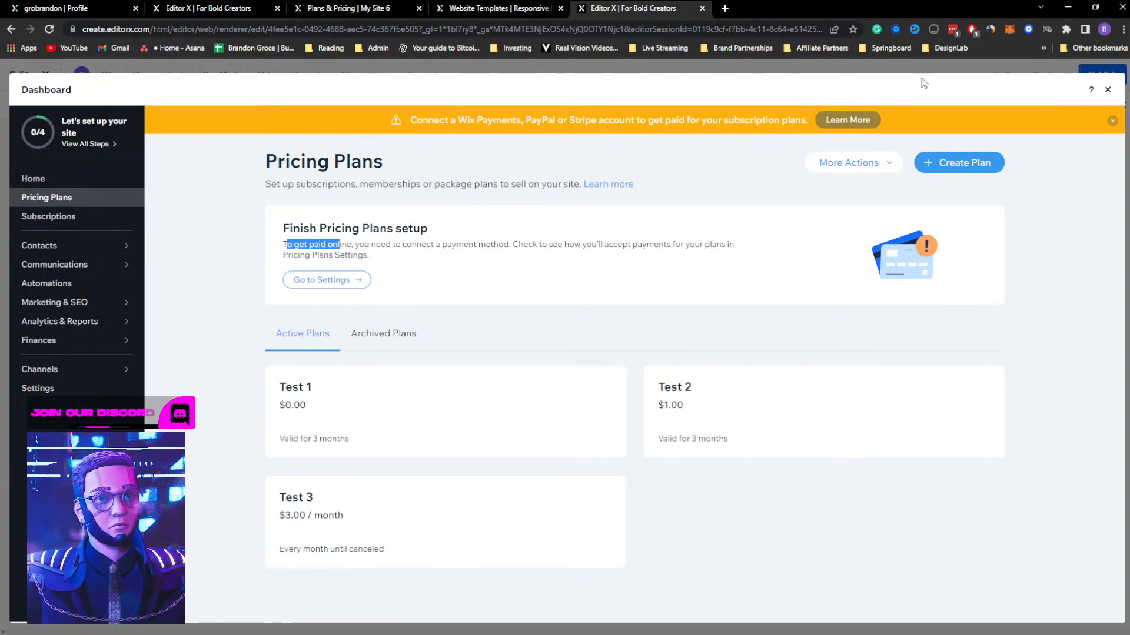
left_click(1108, 90)
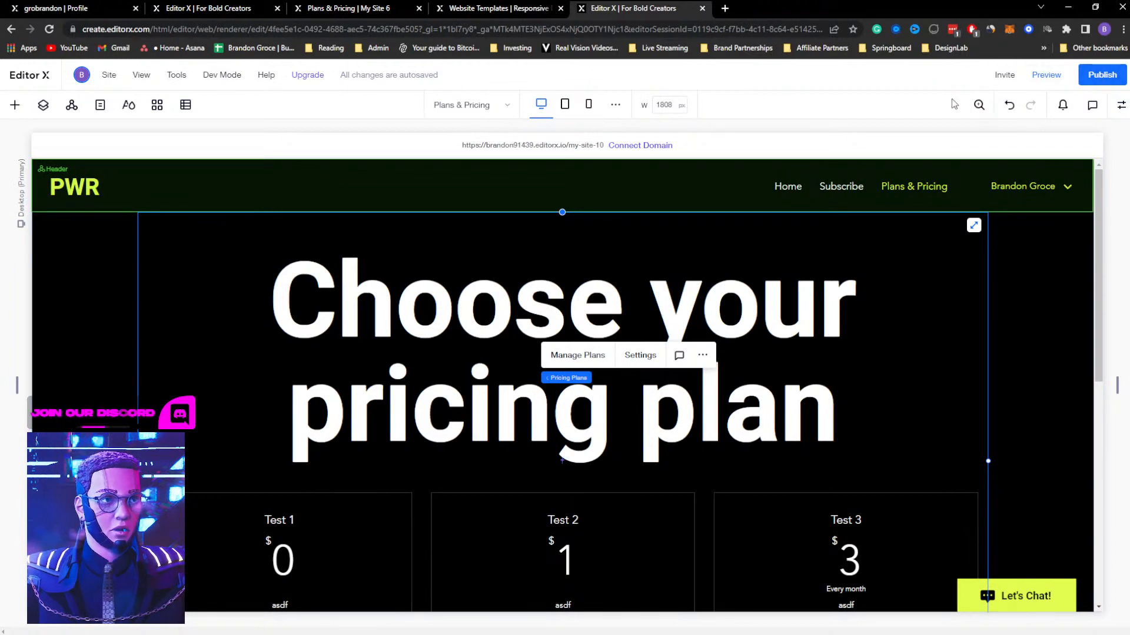
Publish the site on the free Editor X domain with the address "members"
left_click(1097, 78)
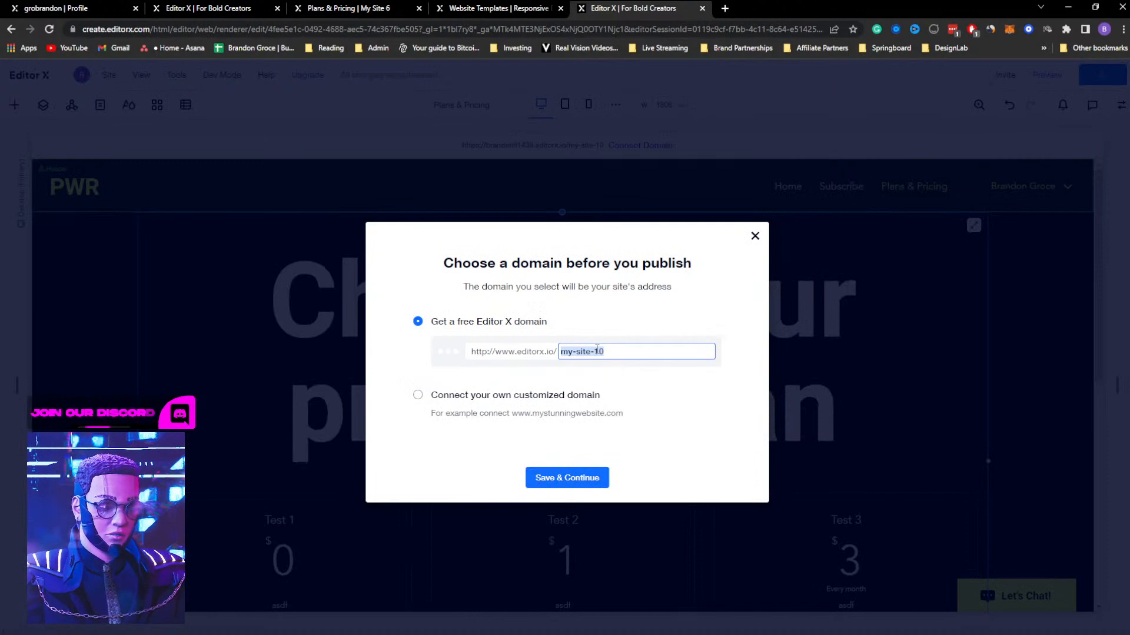
type("m")
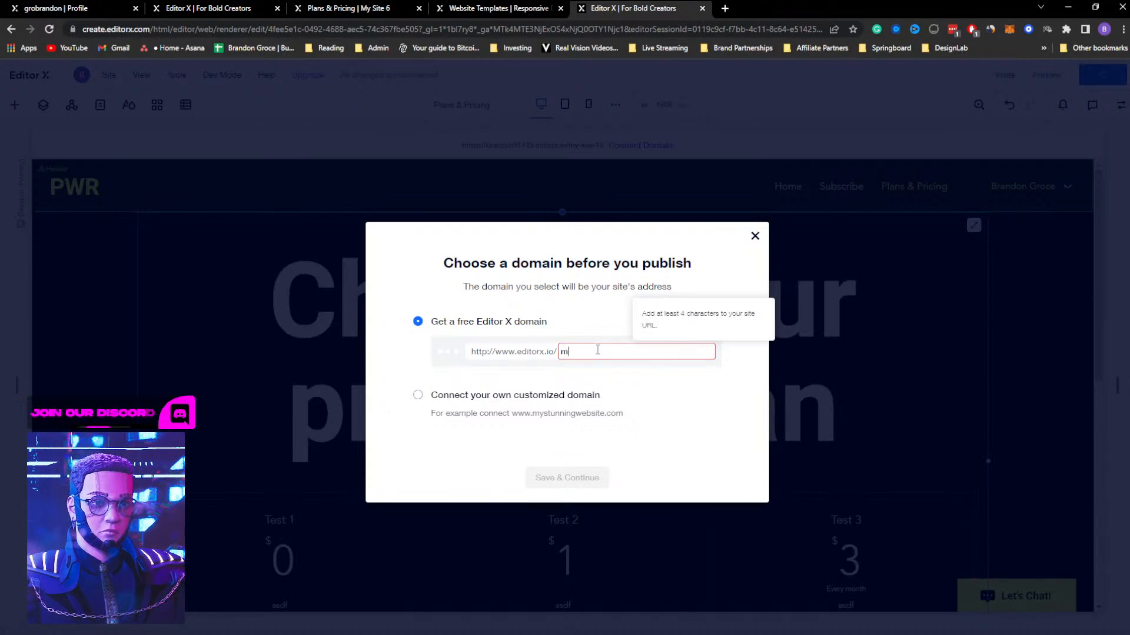
type("emeber")
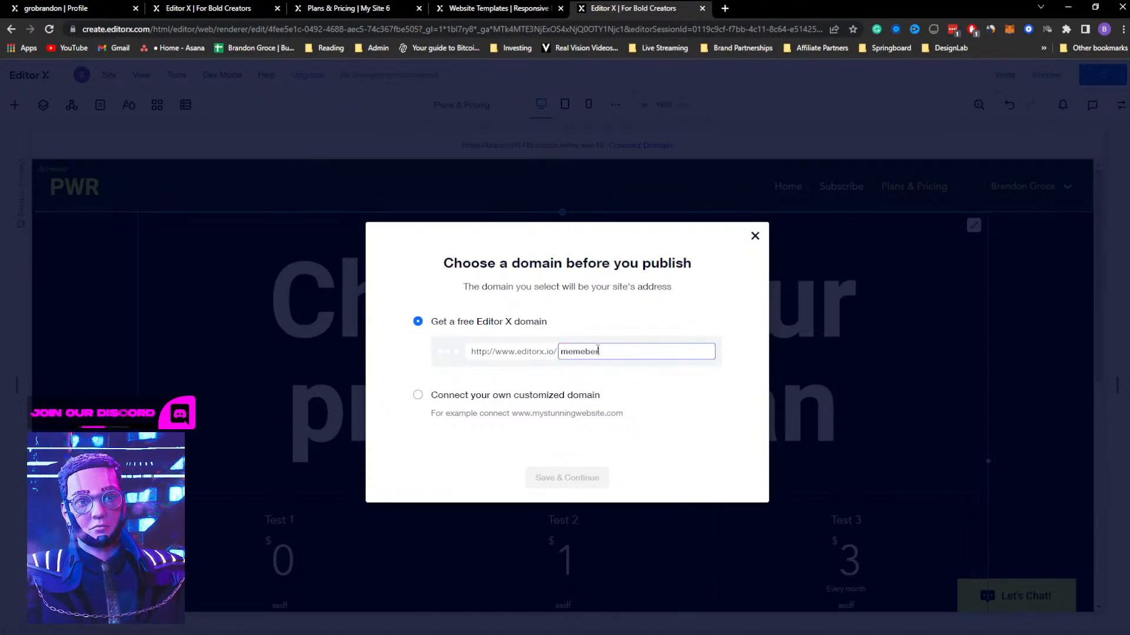
key("BackSpace")
key("BackSpace")
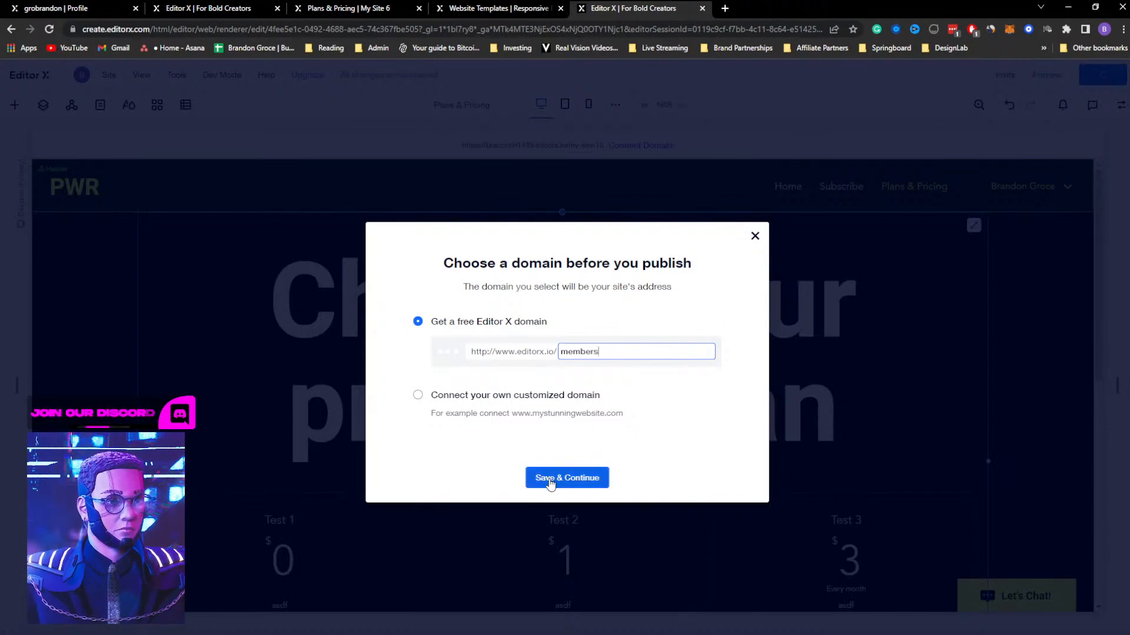
left_click(566, 477)
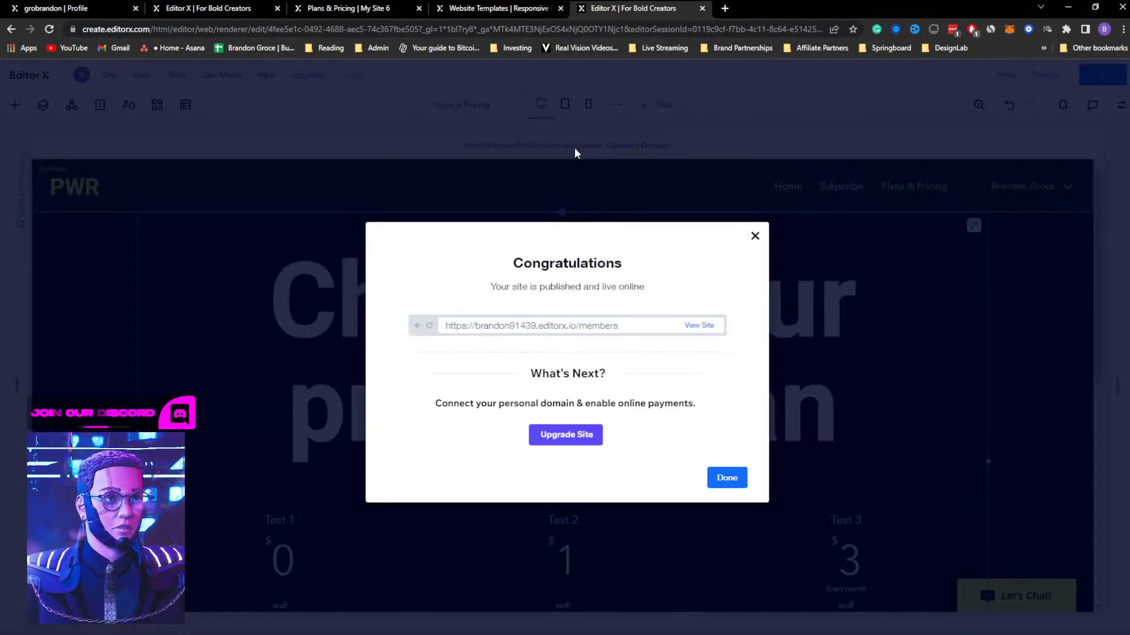
Check the published home page in the browser, return to the editor, and dismiss the publish confirmation
left_click(700, 326)
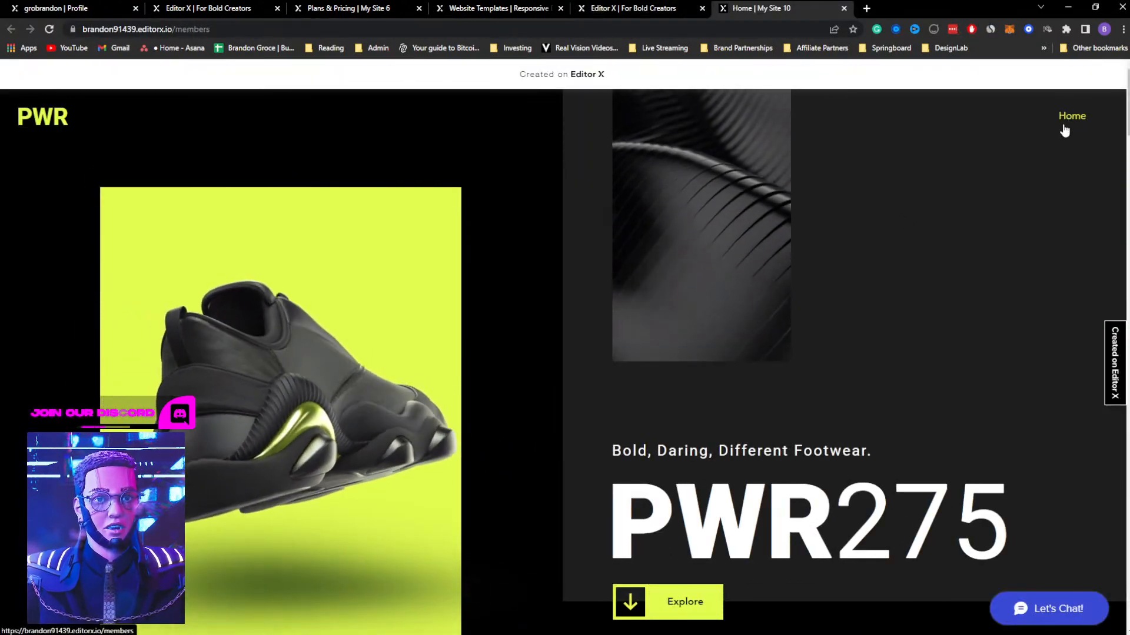
scroll(875, 251, "down", 1)
scroll(875, 252, "up", 1)
left_click(636, 8)
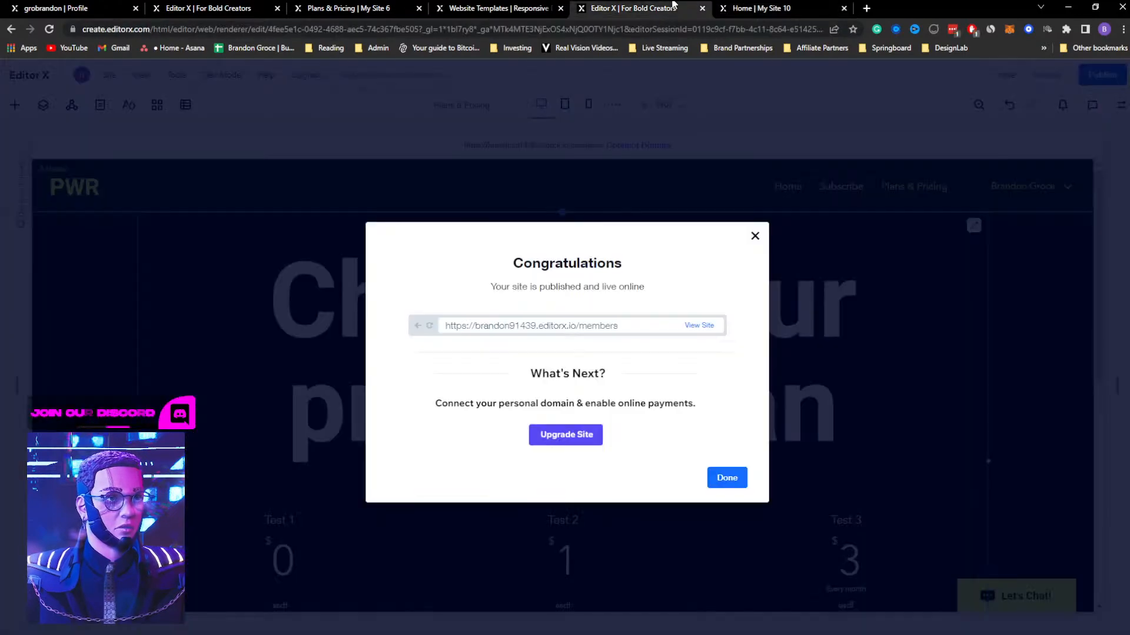
left_click(754, 236)
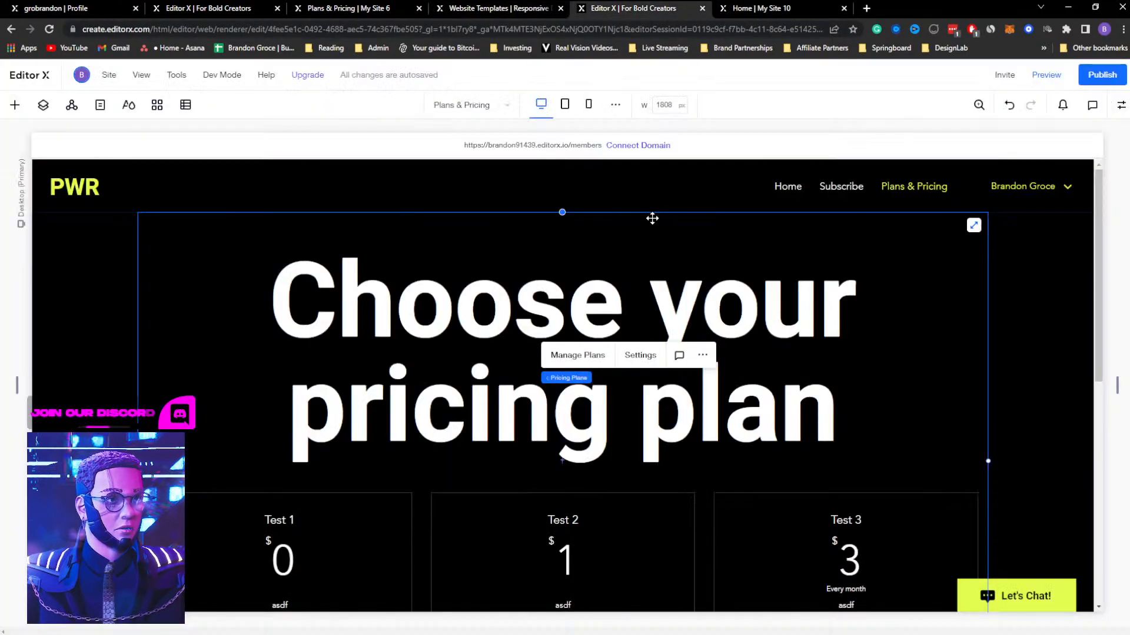
Compare the header menu and login bar of the Home page with those on the Plans & Pricing page
left_click(101, 105)
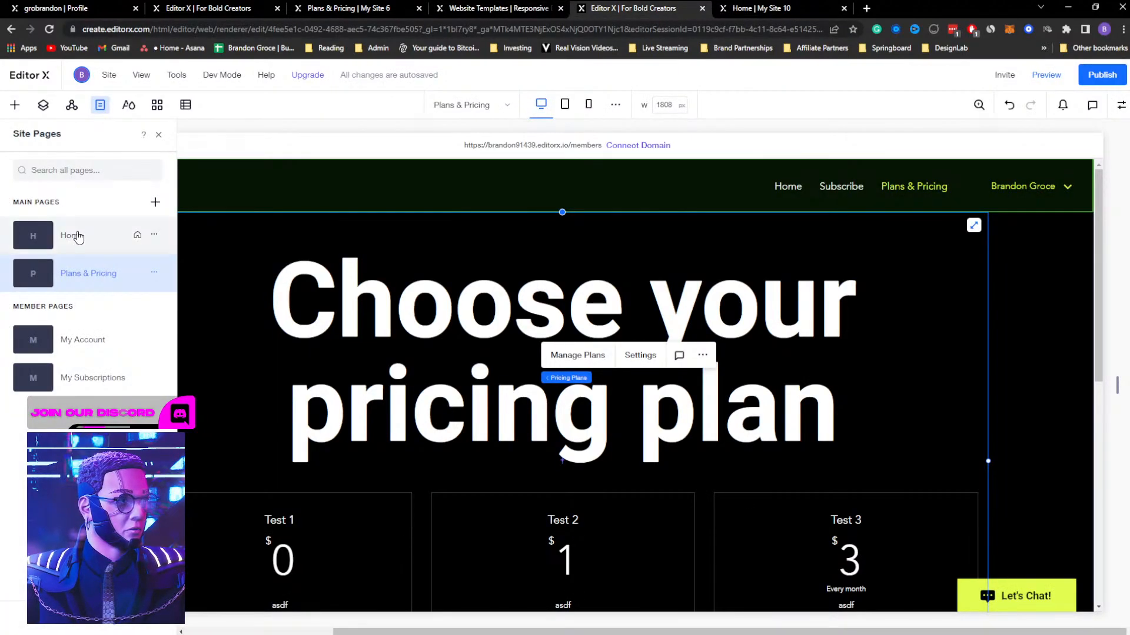
left_click(73, 234)
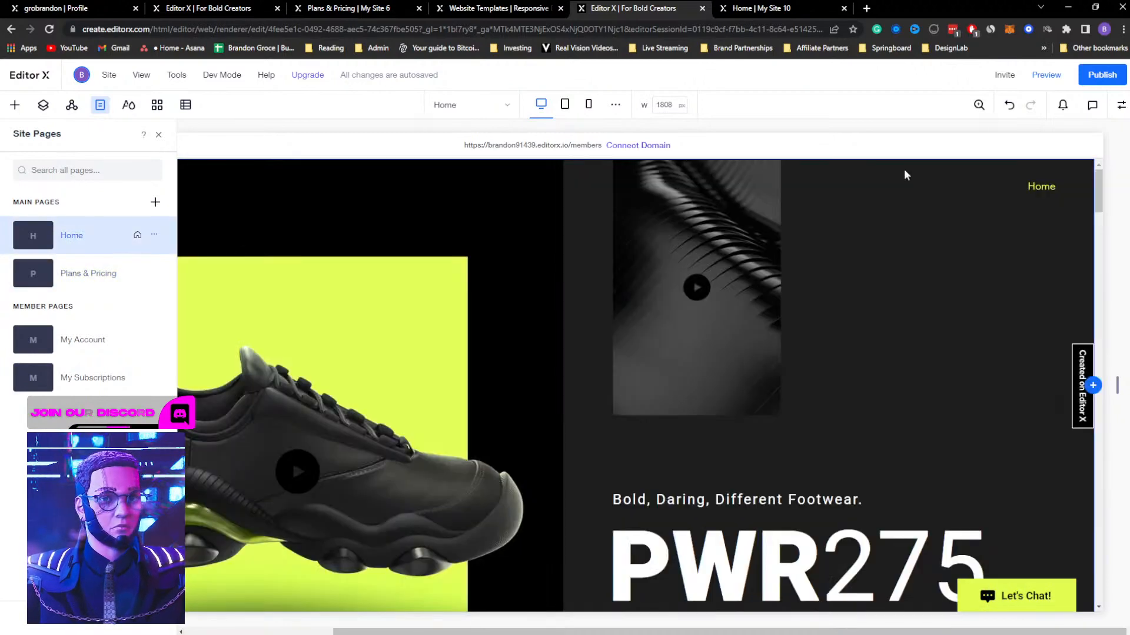
left_click(90, 275)
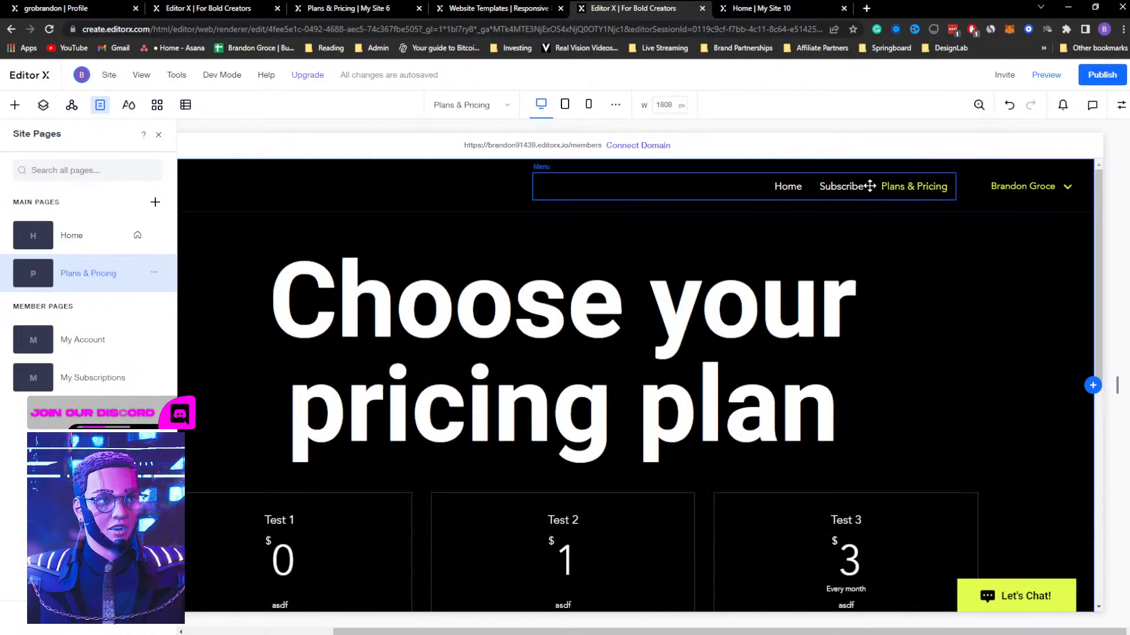
left_click(869, 186)
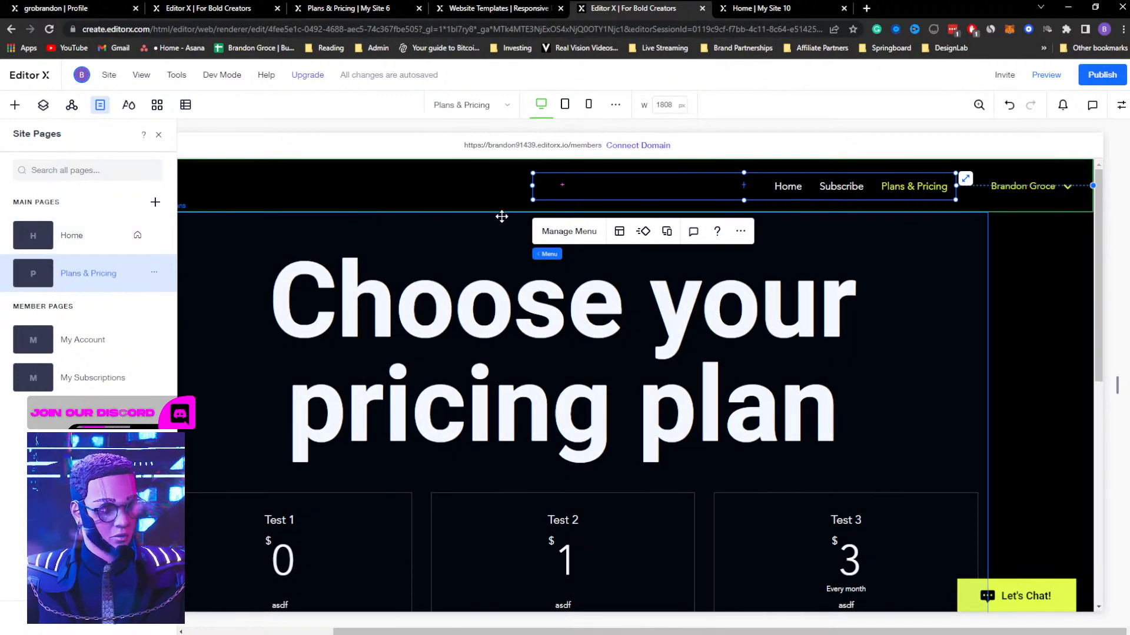
left_click(1027, 185)
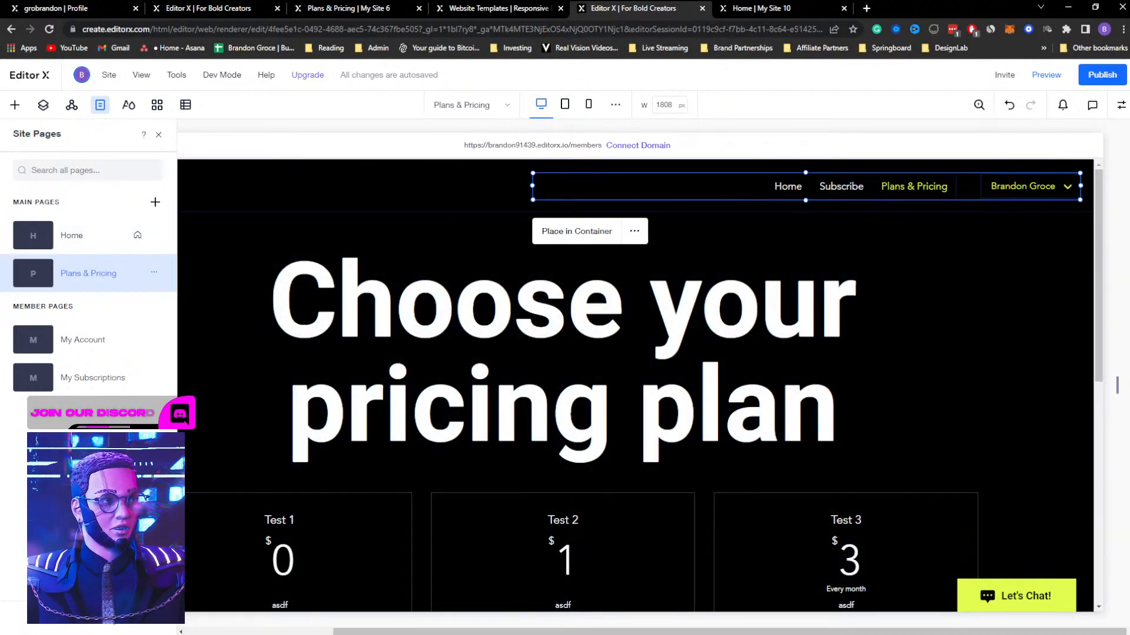
Delete the Home page's header menu and move the login bar to the right end of the header
left_click(88, 235)
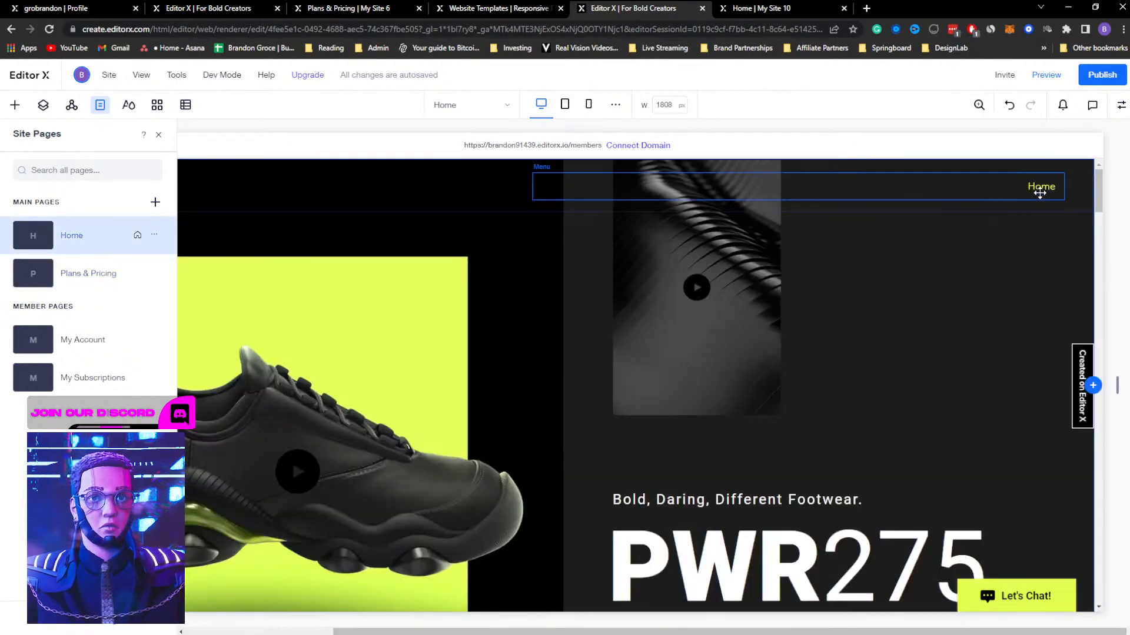
left_click(1040, 193)
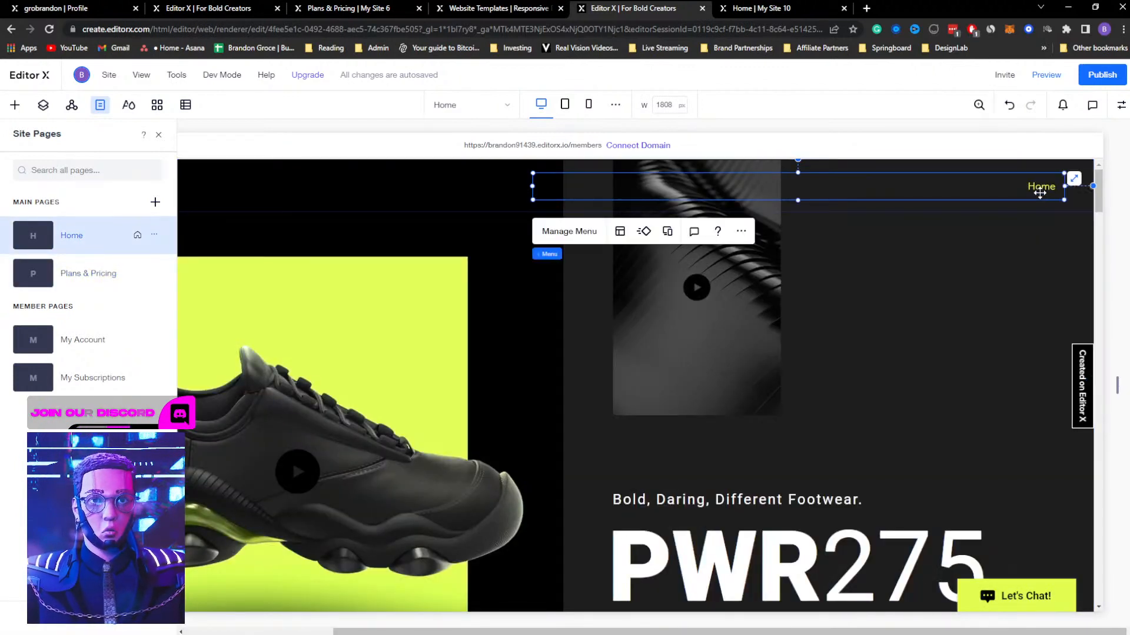
key("Delete")
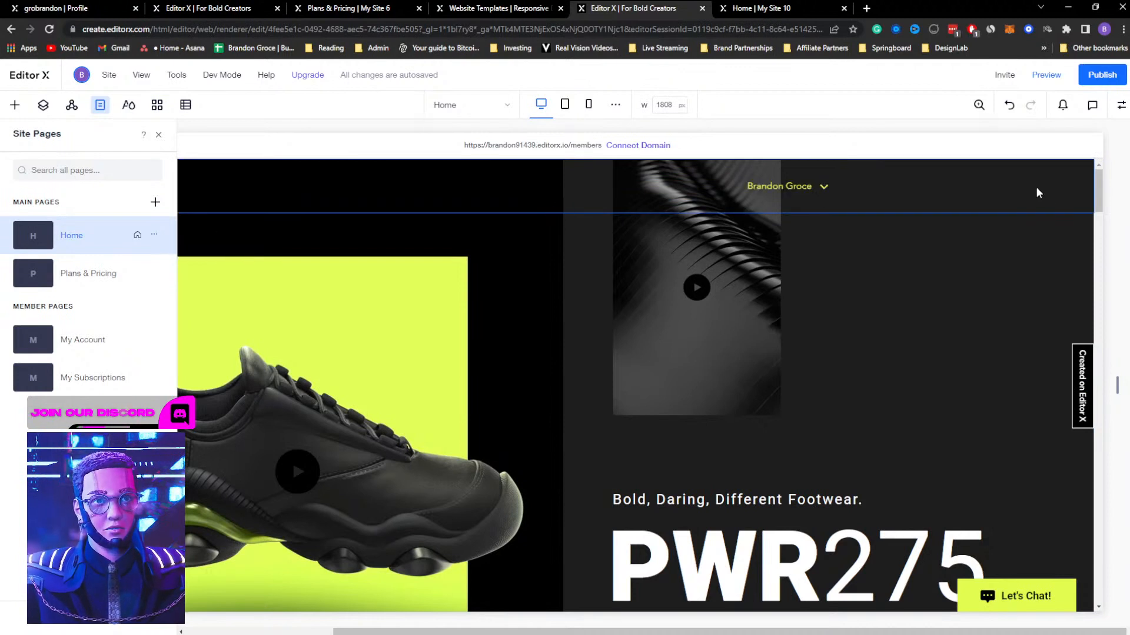
left_click(786, 187)
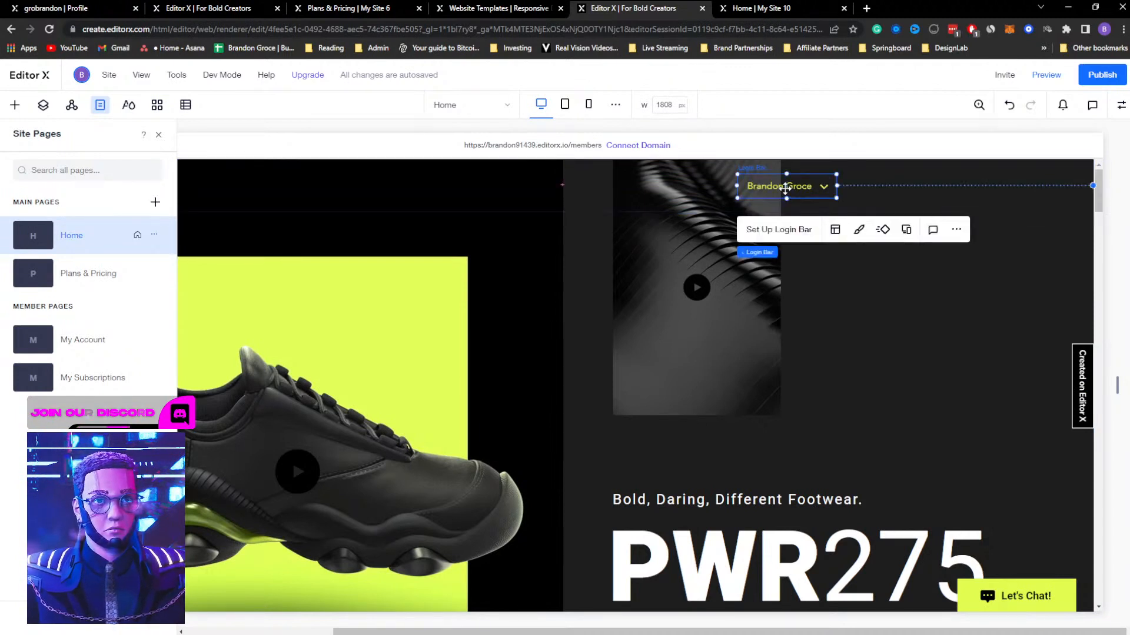
left_click_drag(837, 188, 1014, 188)
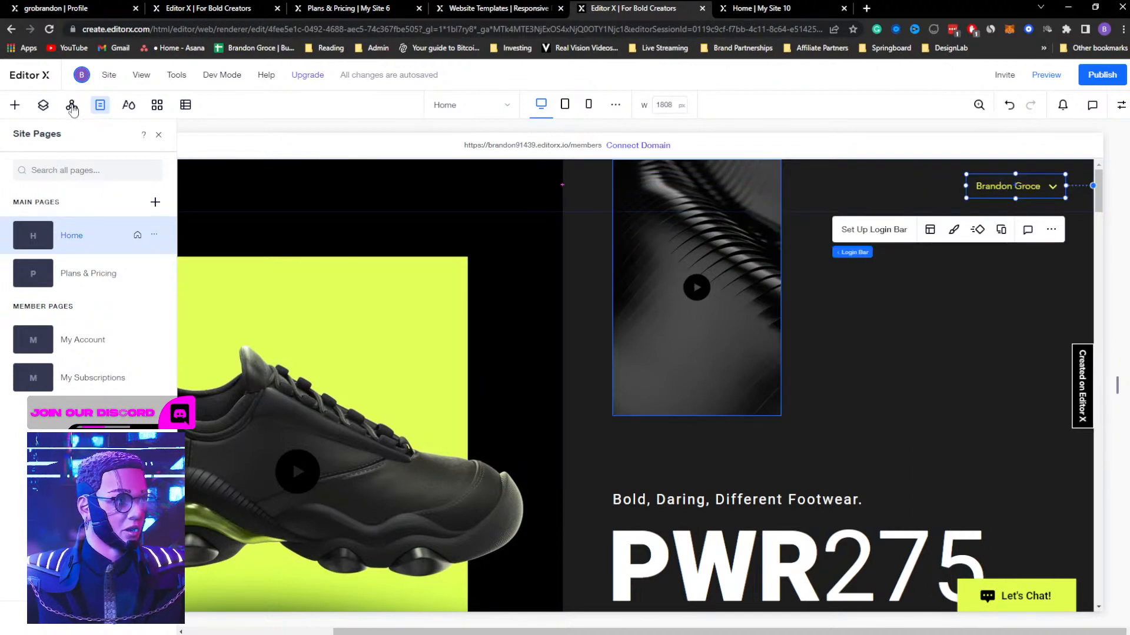
Add a horizontal menu to the Home page header beside the login bar and have it display Main Menu
left_click(17, 107)
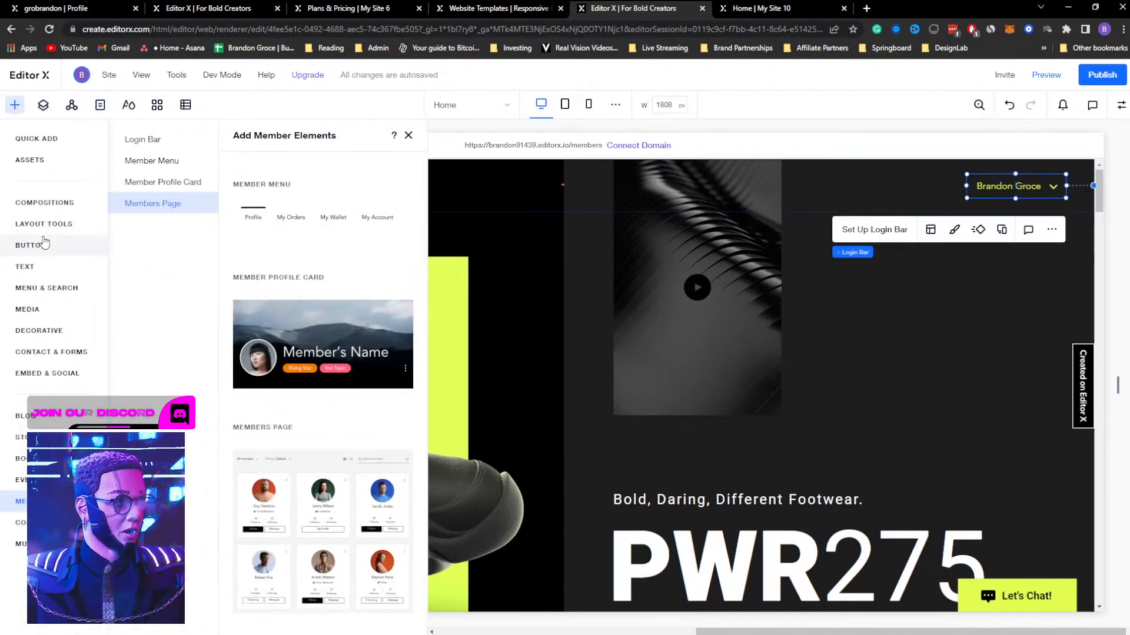
left_click(46, 288)
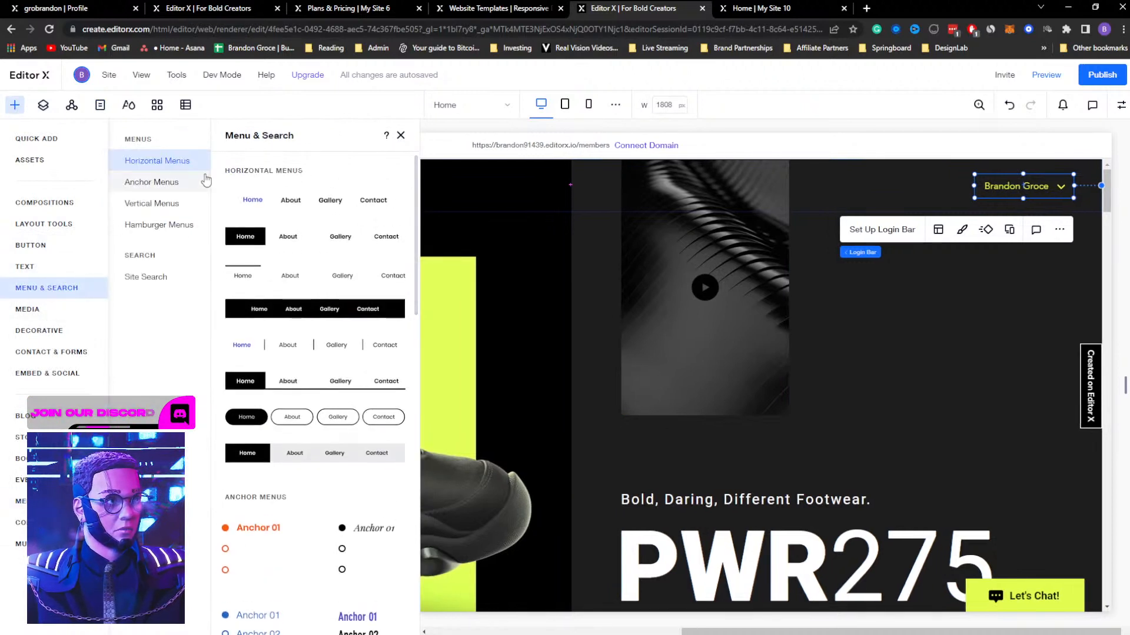
left_click_drag(289, 207, 761, 186)
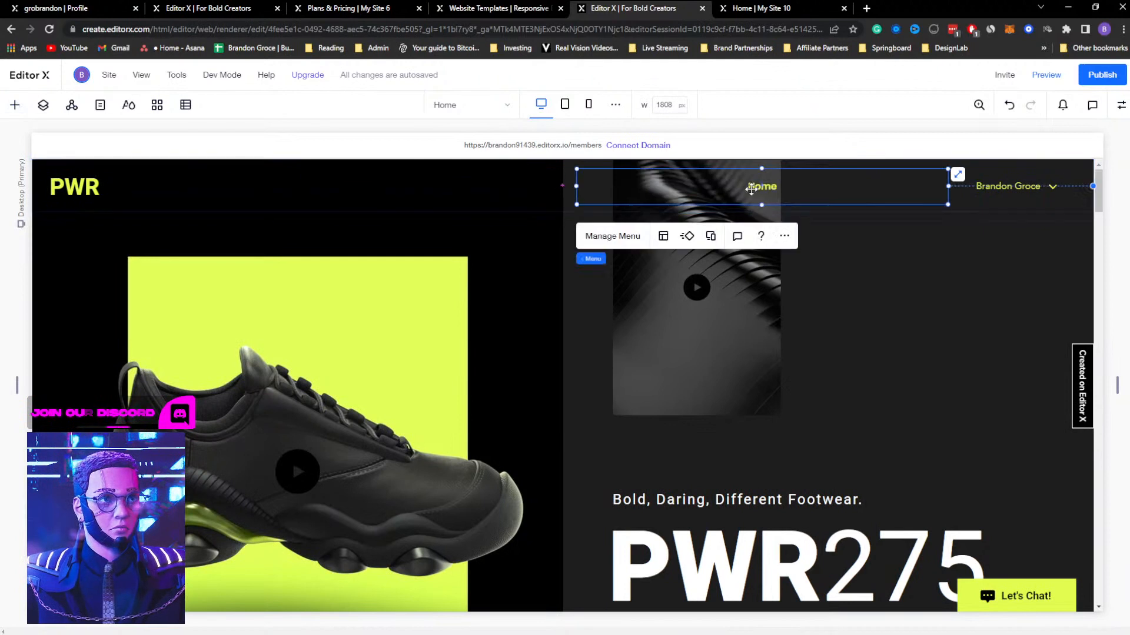
left_click(617, 238)
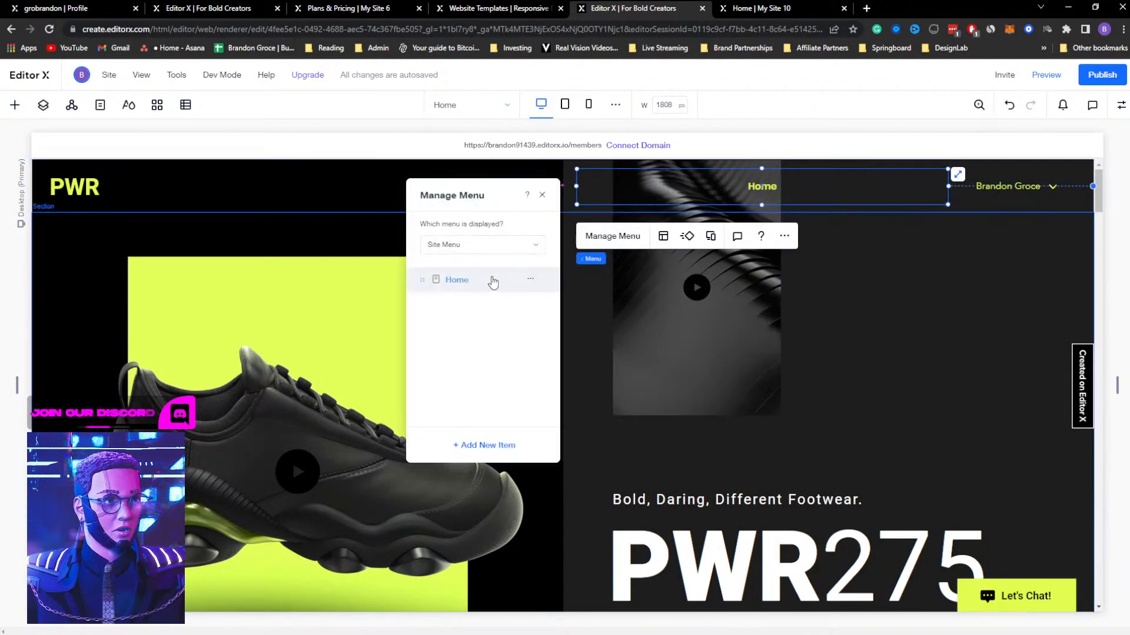
left_click(490, 246)
left_click(462, 224)
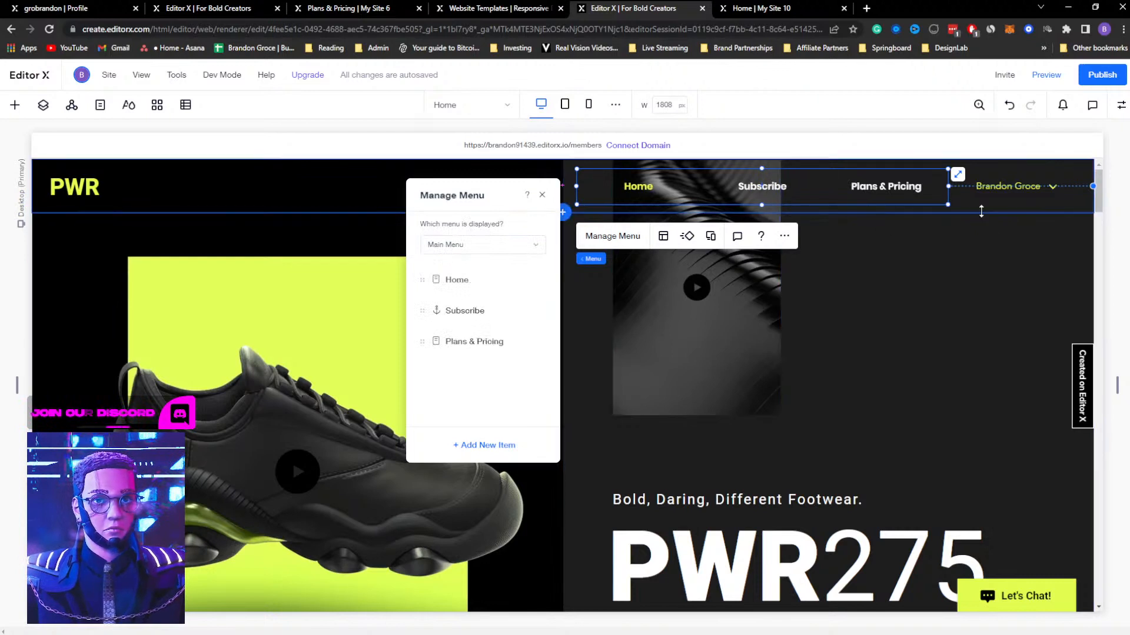
left_click(905, 276)
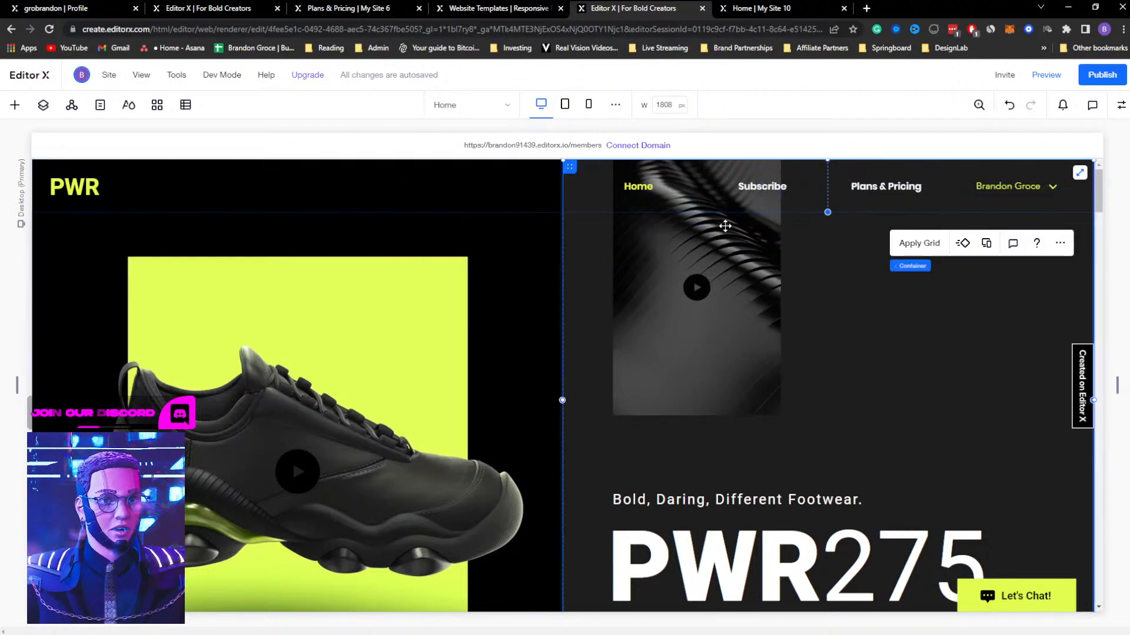
Copy the header menu from the Plans & Pricing page and delete the new horizontal menu from the Home page
left_click(100, 105)
left_click(88, 274)
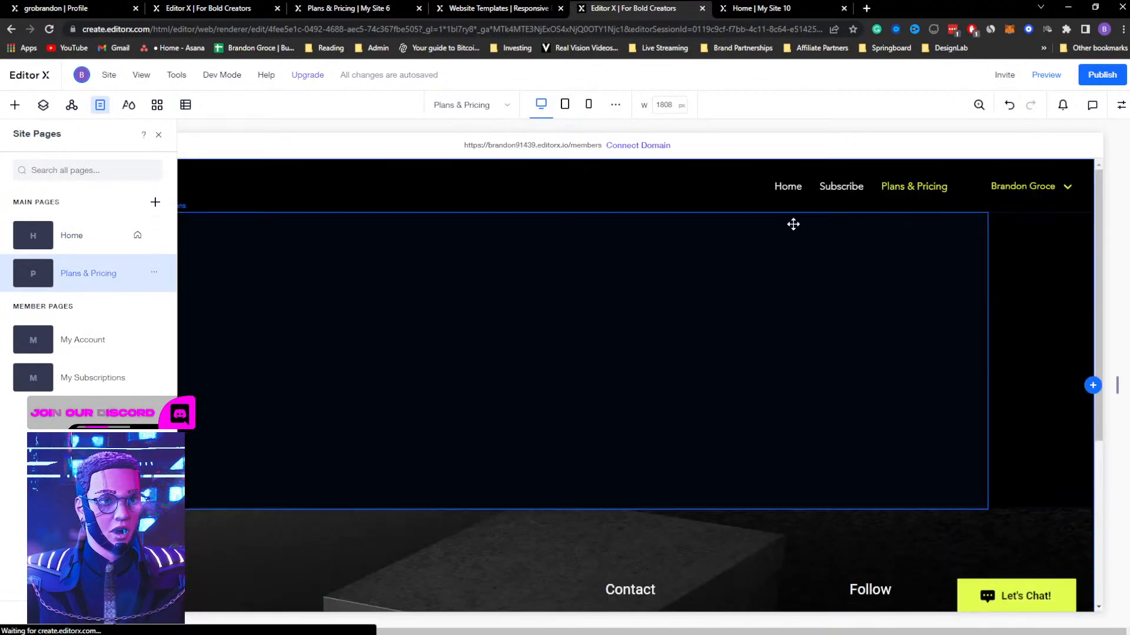
left_click(843, 189)
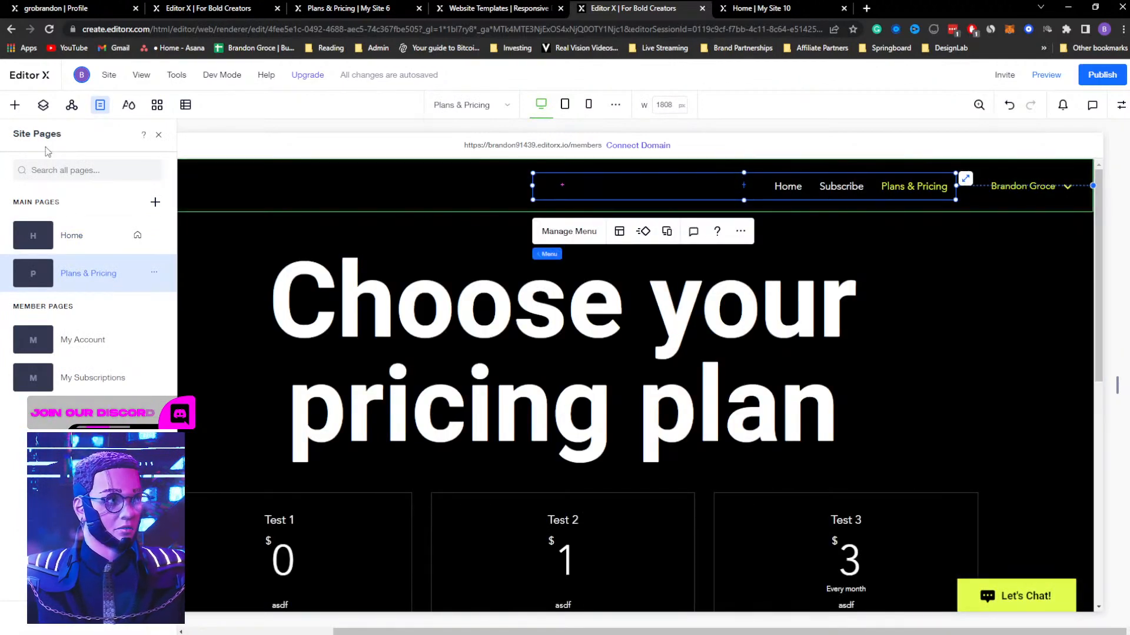
left_click(71, 235)
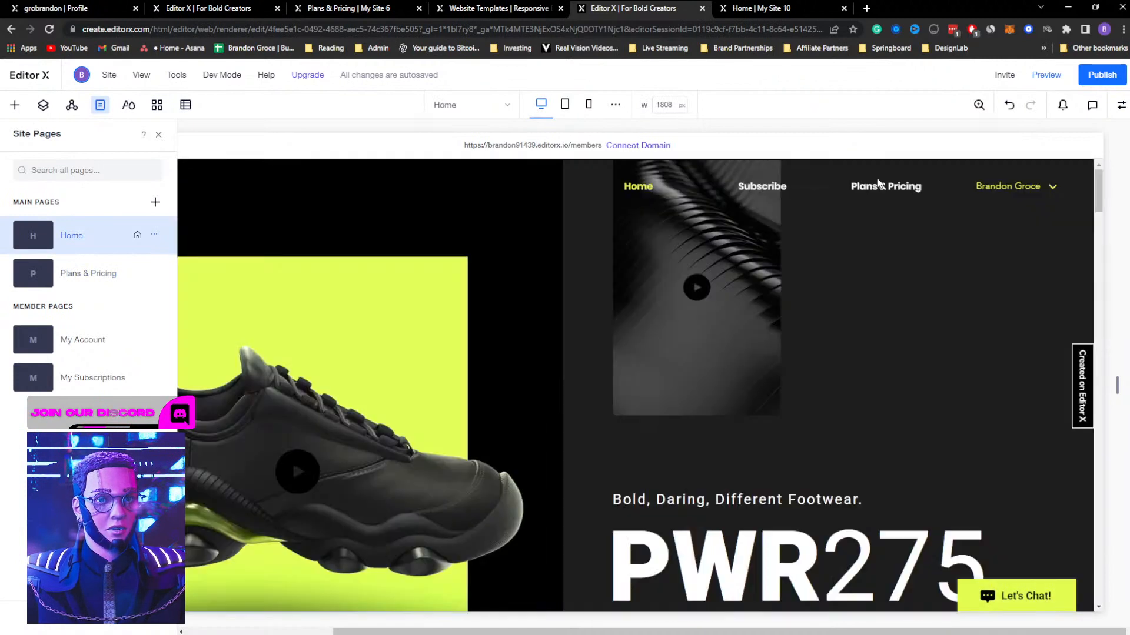
left_click(878, 185)
key("Delete")
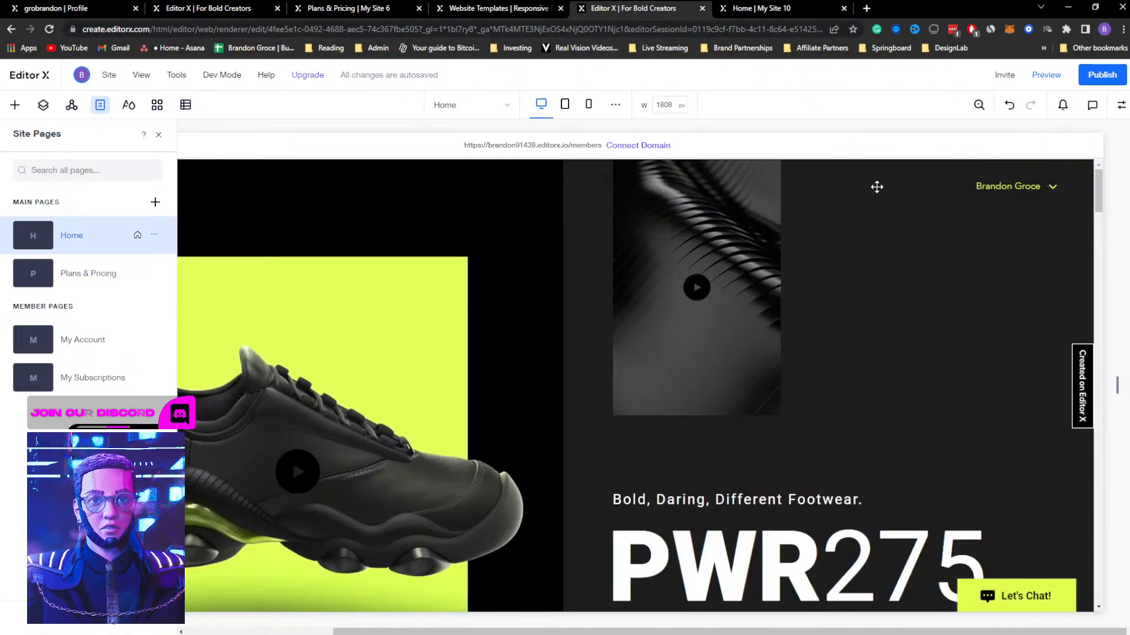
Paste the copied menu onto the Home page and place it in the header just left of the login bar
key("ctrl+v")
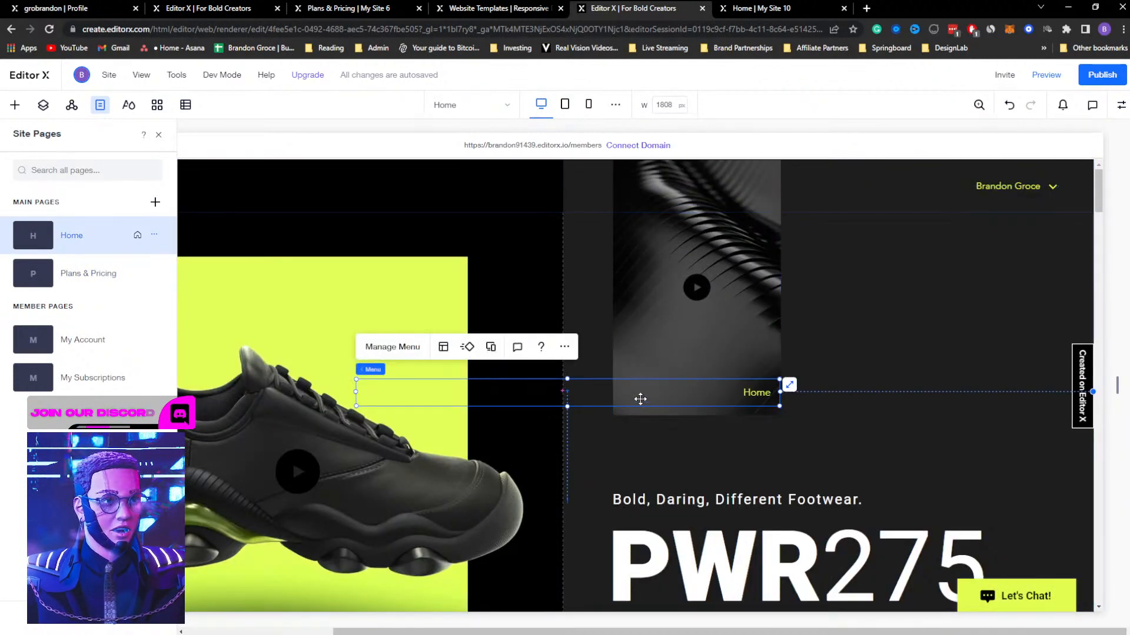
left_click_drag(748, 392, 906, 186)
left_click_drag(661, 196, 661, 195)
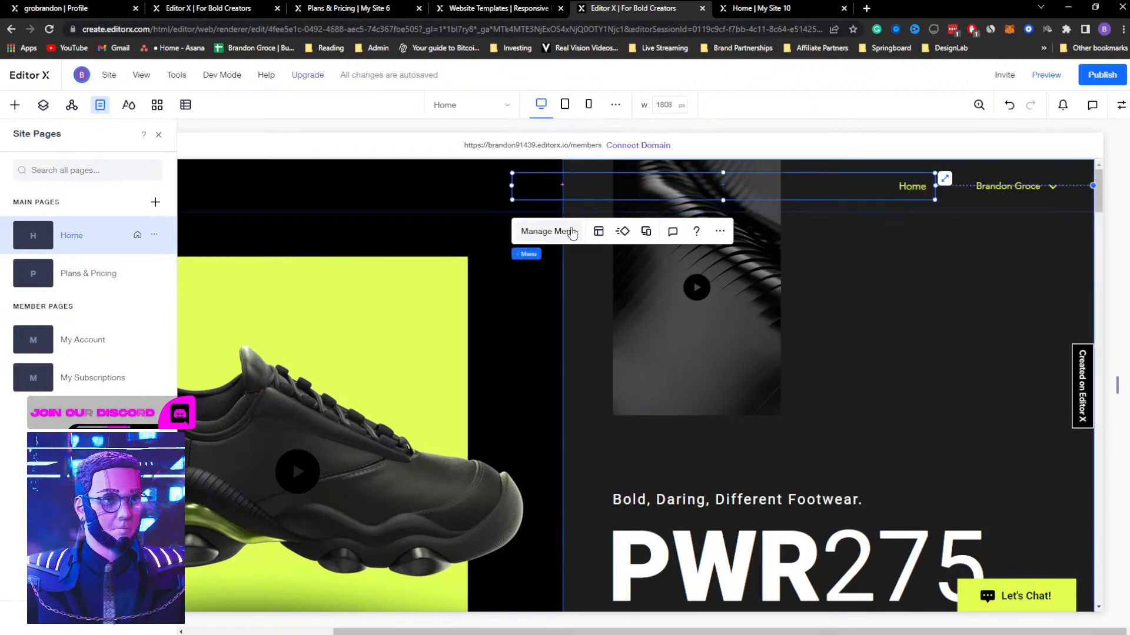
Set the pasted Home header menu to display Main Menu and narrow it to about 26.2% width
left_click(547, 231)
left_click(1001, 246)
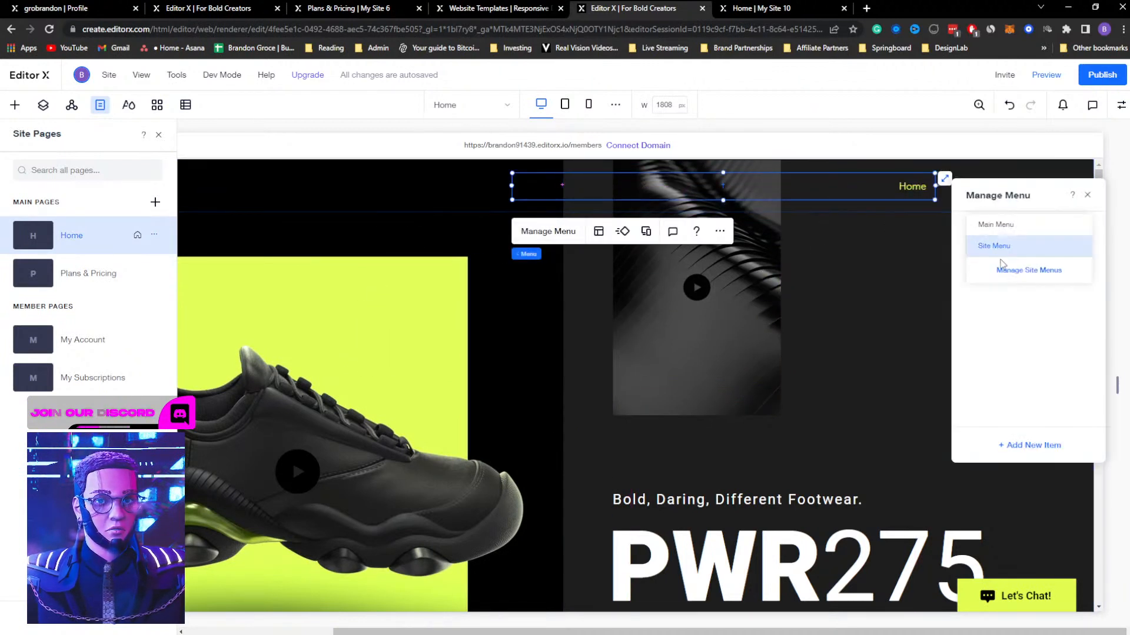
left_click(1008, 227)
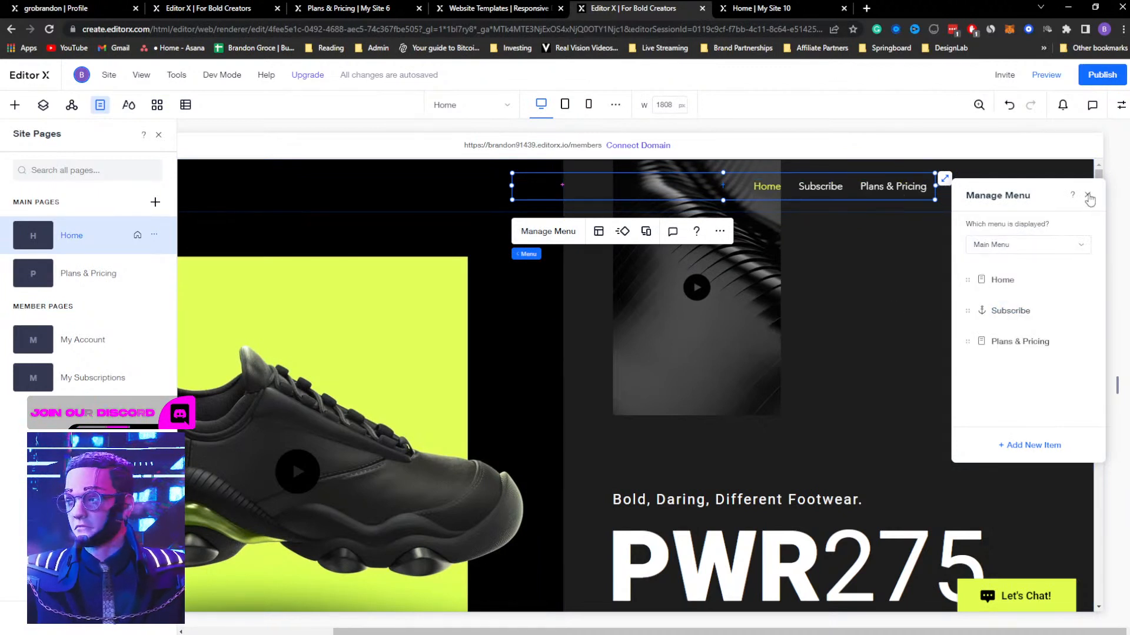
left_click(1088, 197)
left_click_drag(510, 186, 655, 185)
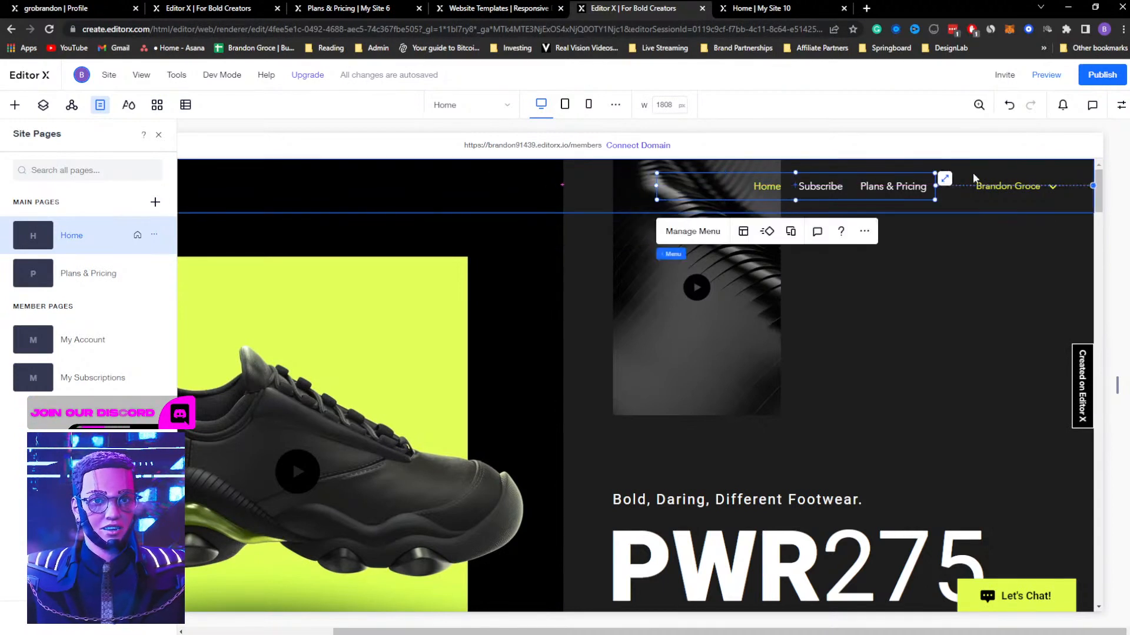
Inspect the size, docking and margin settings of the Home page's header menu and login bar
left_click(1121, 107)
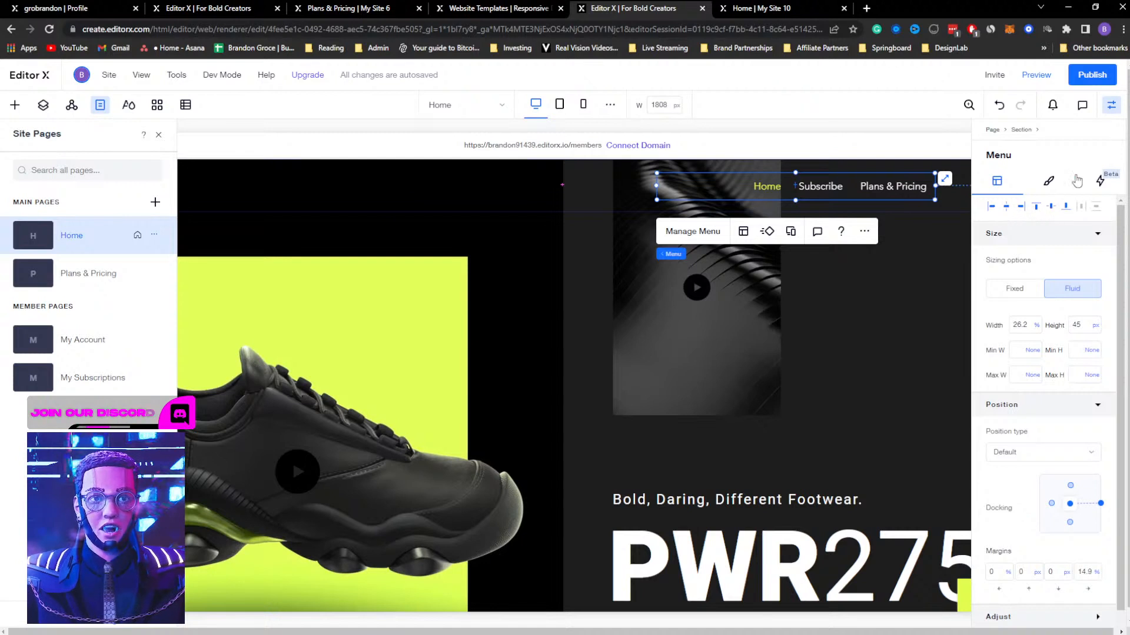
left_click(1113, 107)
left_click(1017, 194)
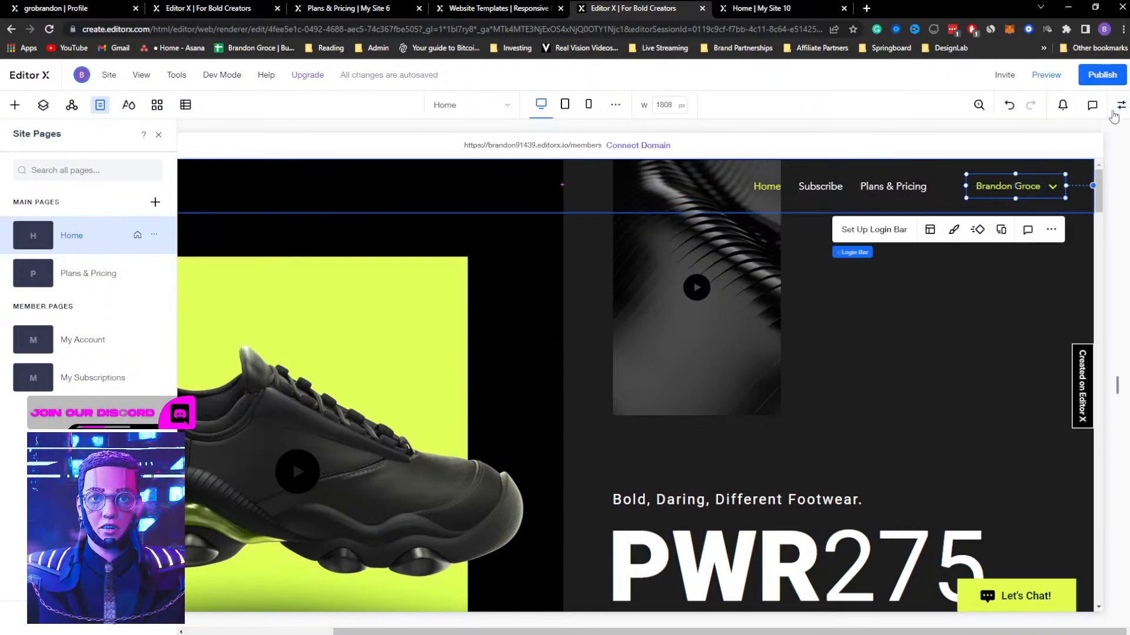
left_click(1120, 104)
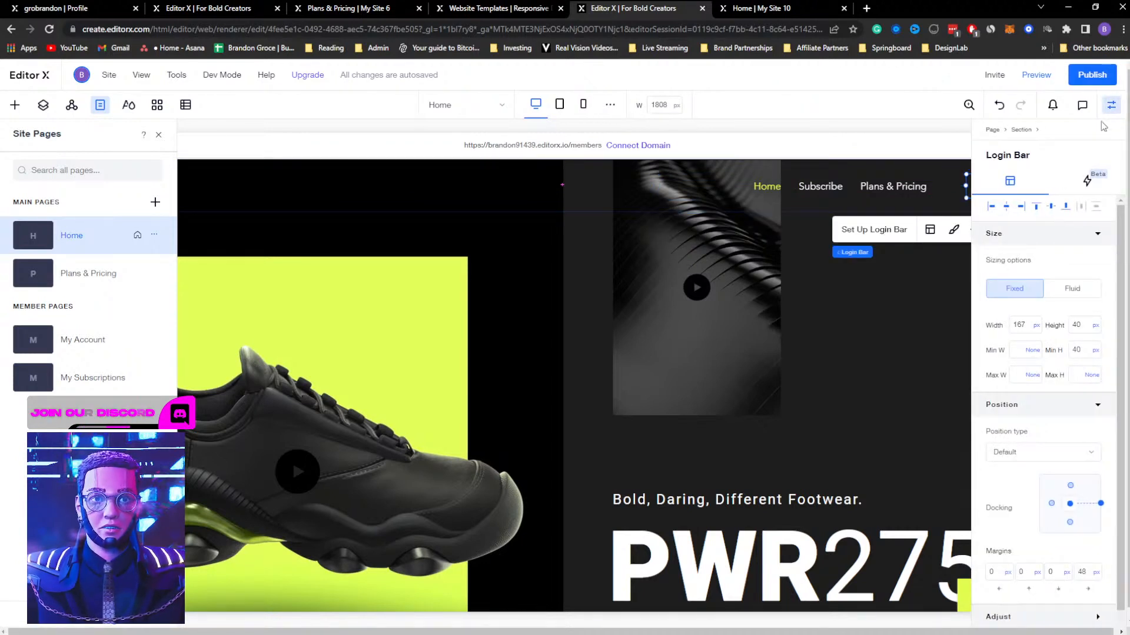
left_click(1111, 106)
Publish the updated site, open the live Home page, and close the extra browser tab
left_click(962, 233)
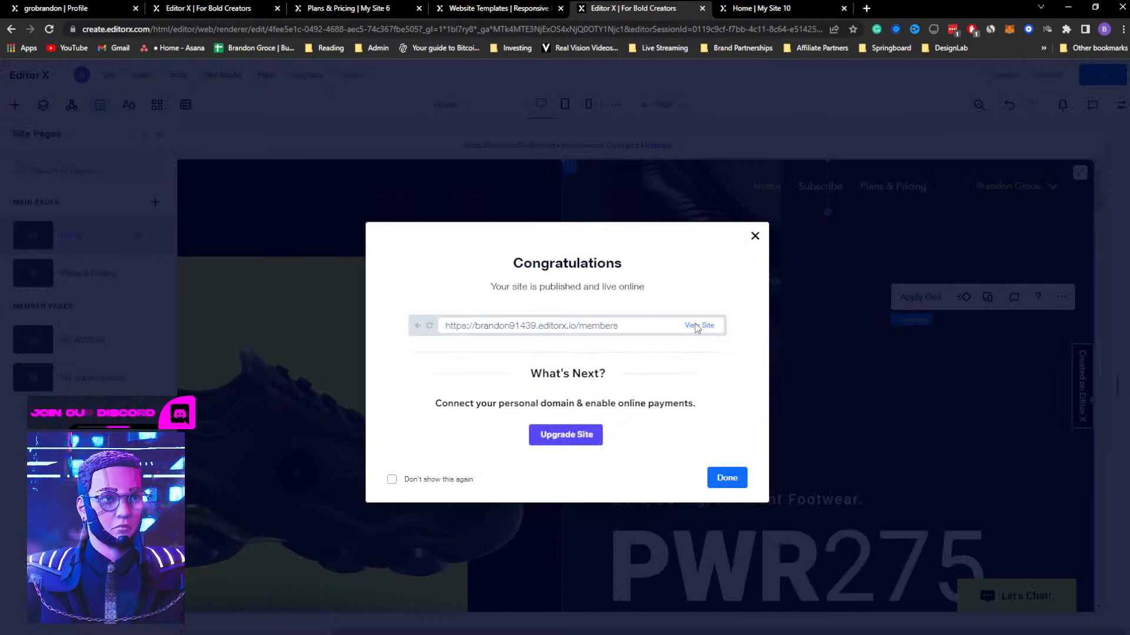
left_click(696, 328)
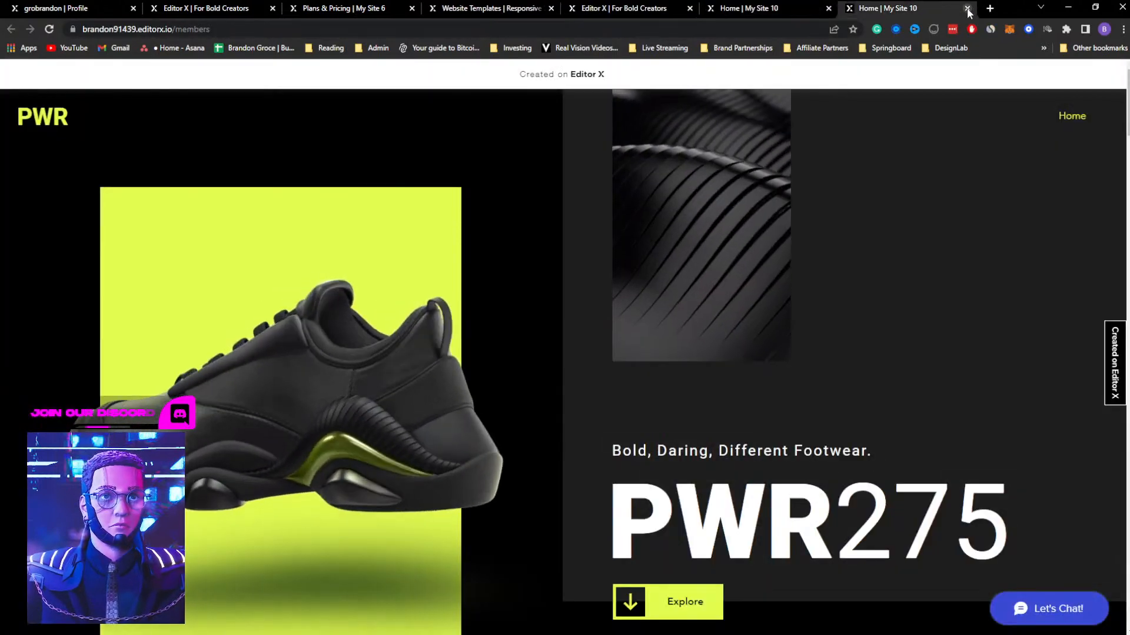
left_click(967, 8)
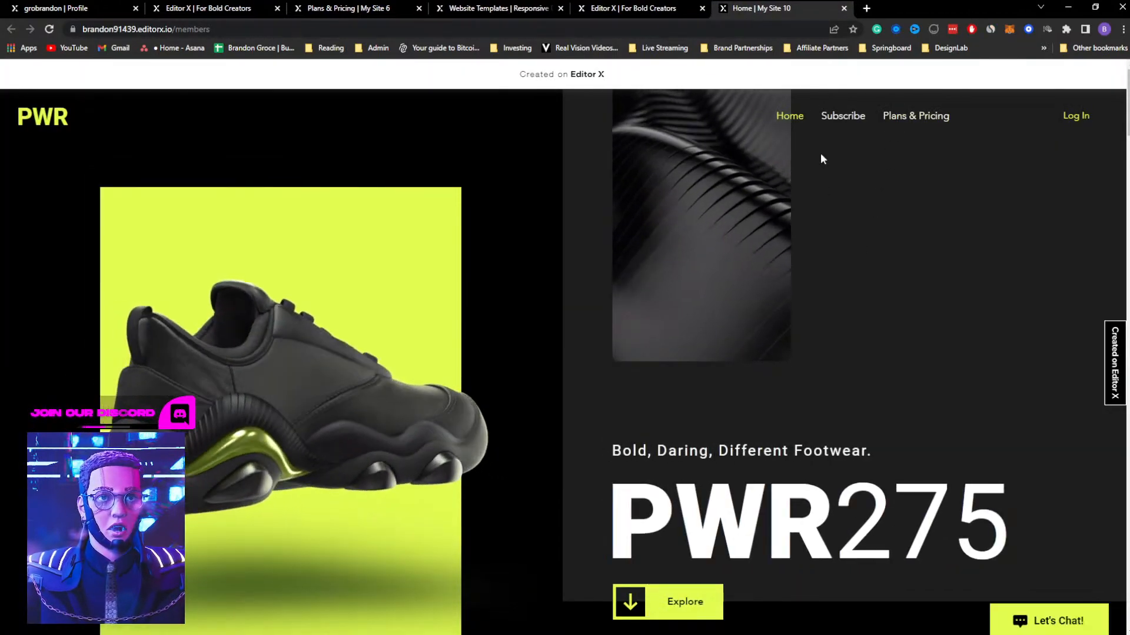
Test the Subscribe and Plans & Pricing links on the live Home page and view the pricing plans
left_click(844, 117)
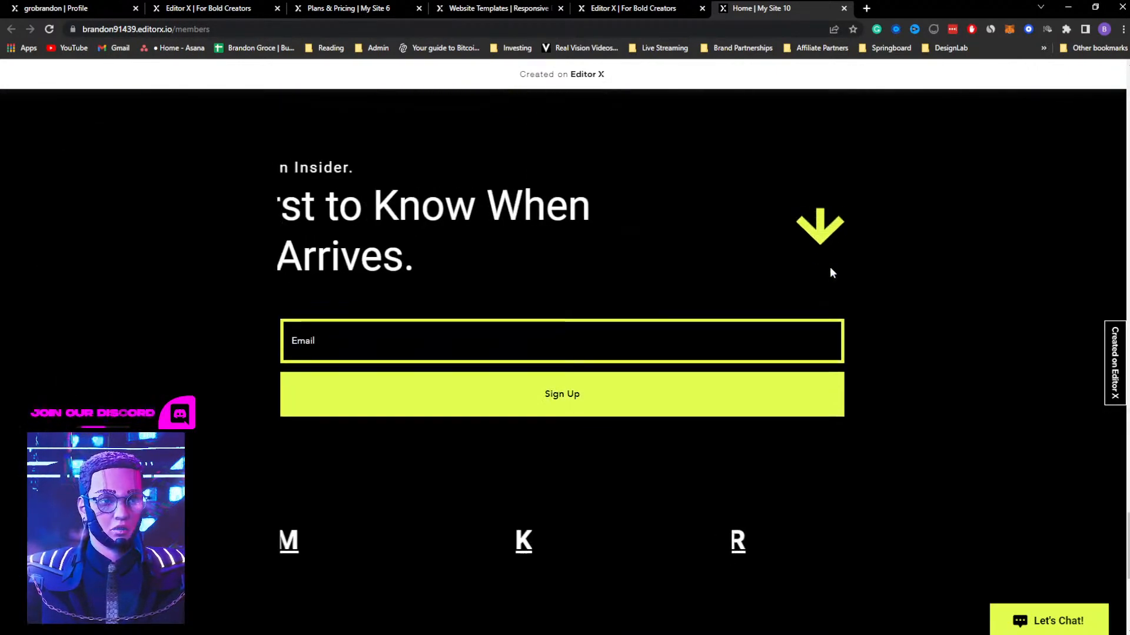
scroll(830, 268, "up", 10)
scroll(831, 271, "up", 15)
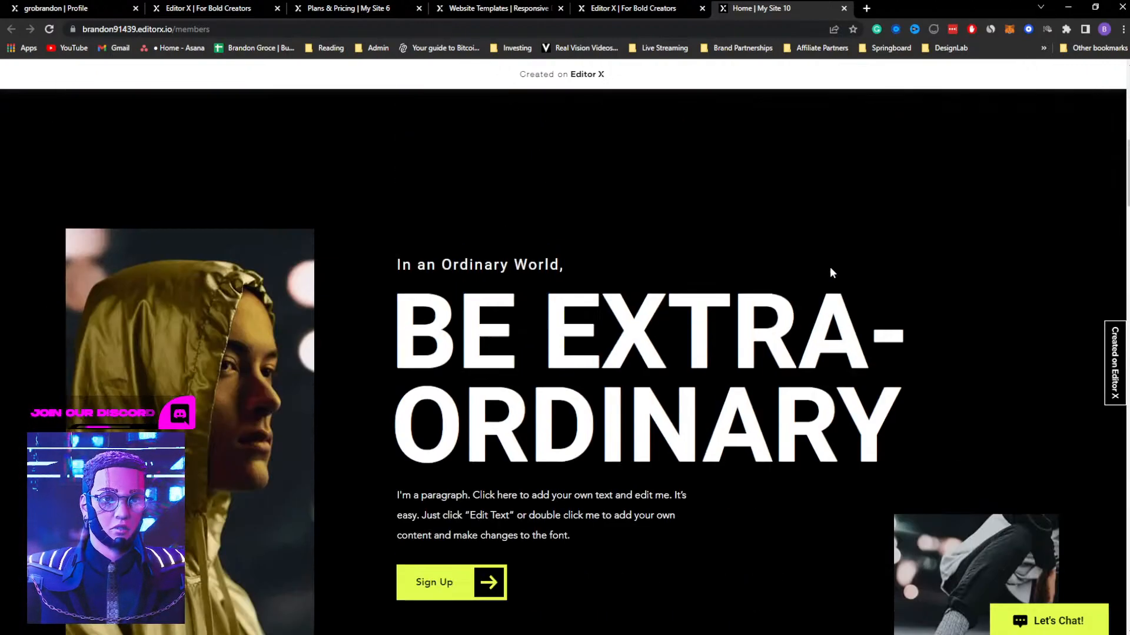
scroll(830, 267, "up", 10)
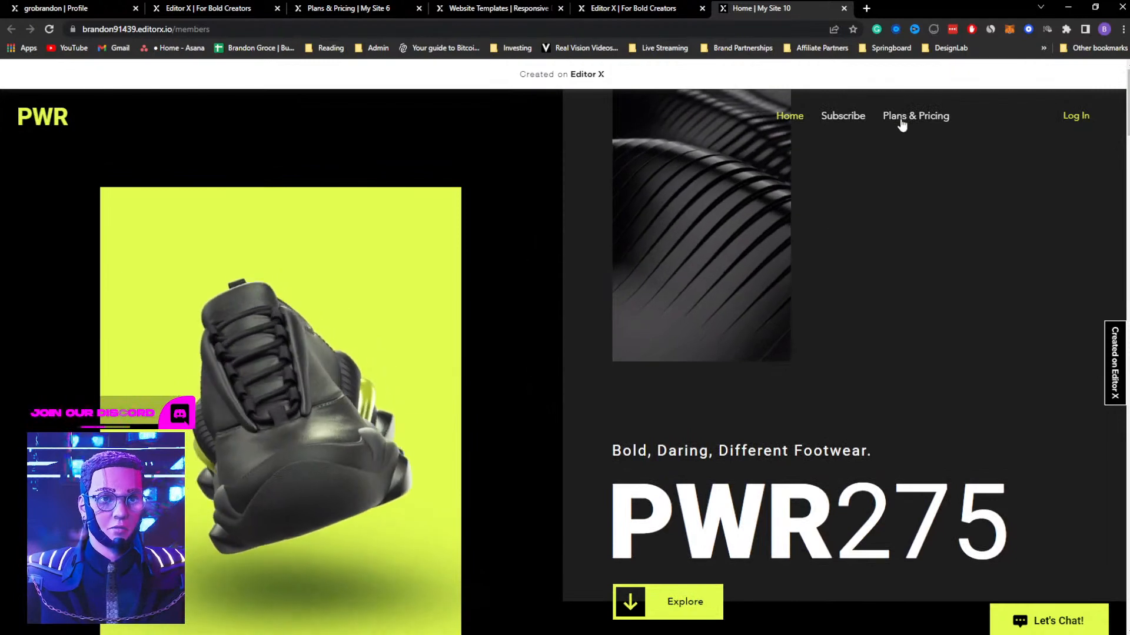
left_click(899, 121)
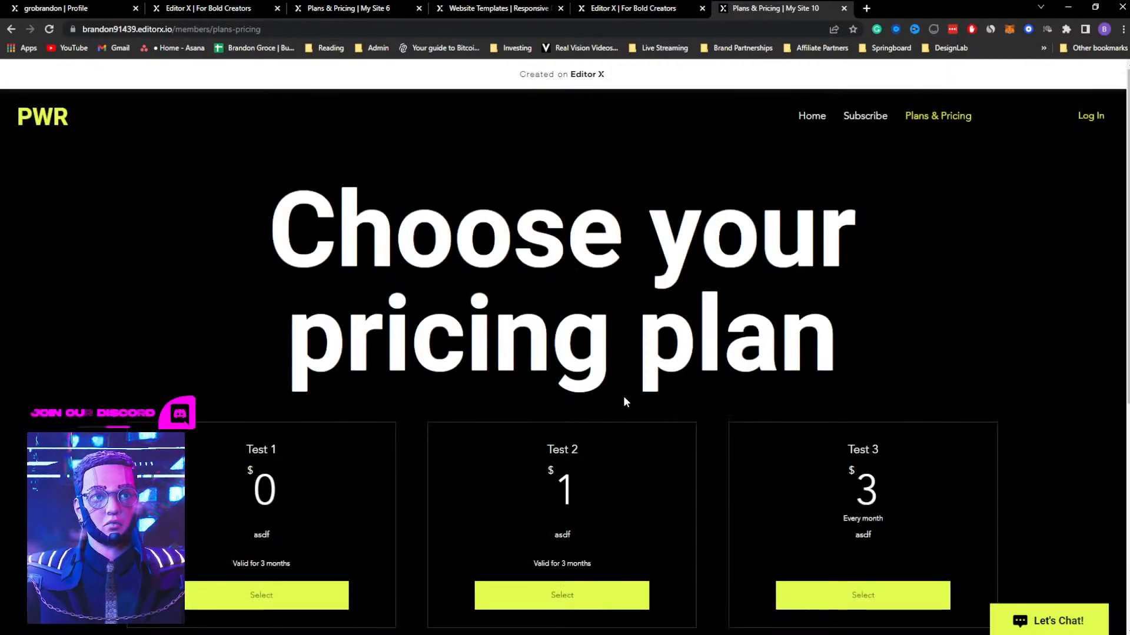
scroll(620, 373, "down", 4)
scroll(619, 372, "up", 4)
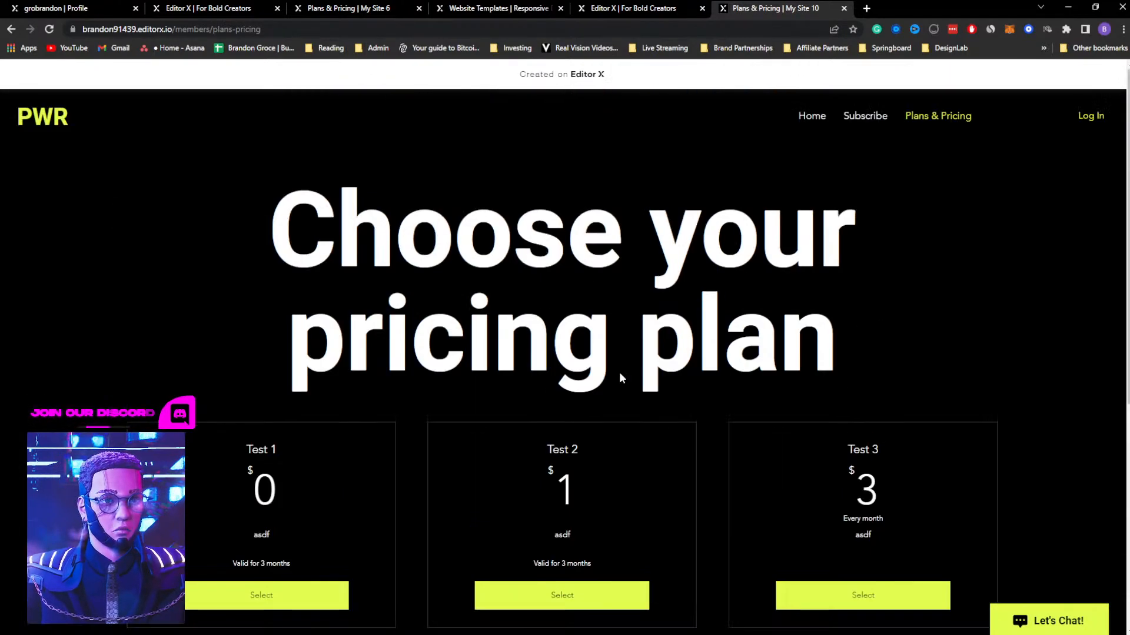
View the live site's sign-up form, close it, and dismiss the publish confirmation in the editor
left_click(1088, 118)
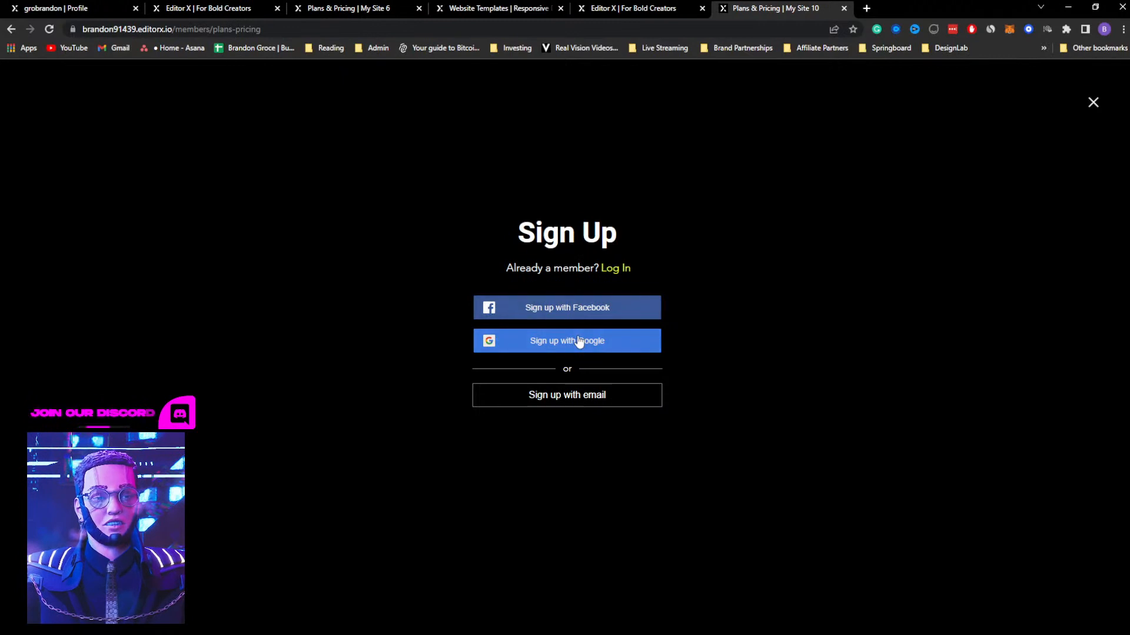
left_click(1093, 103)
left_click(642, 7)
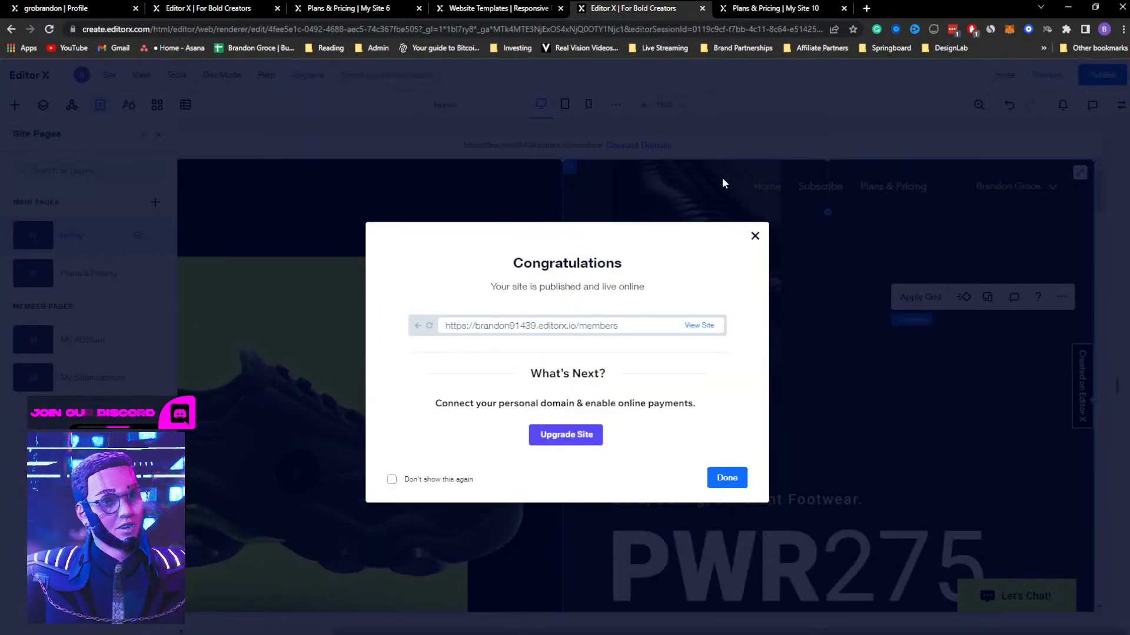
left_click(755, 236)
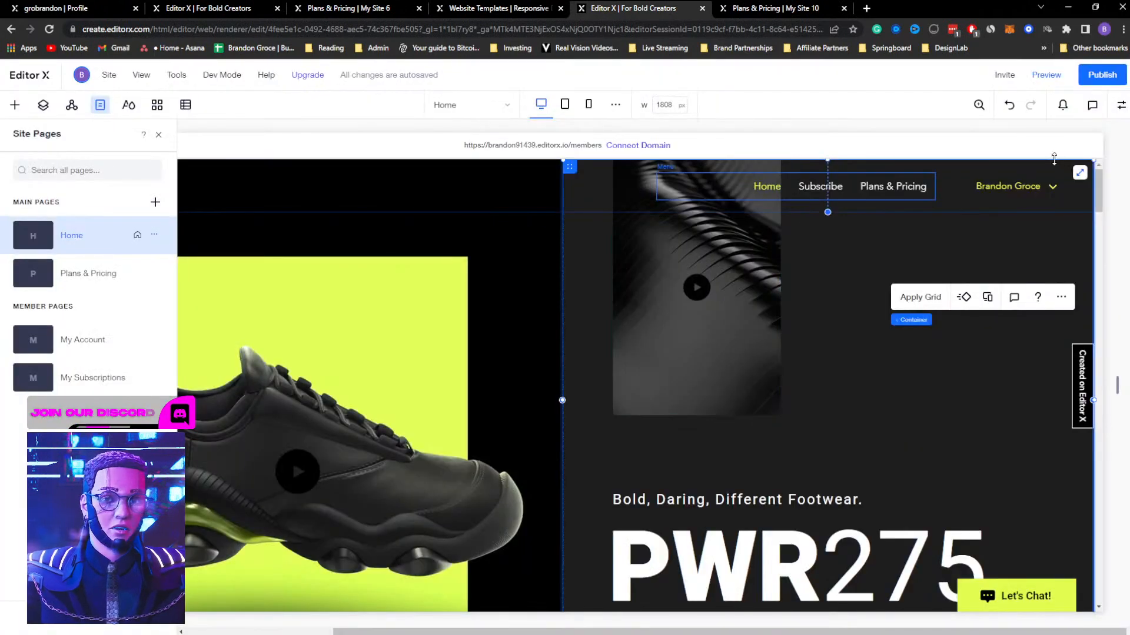
Open the My Account member page, select its login bar, and review the page's settings
left_click(83, 345)
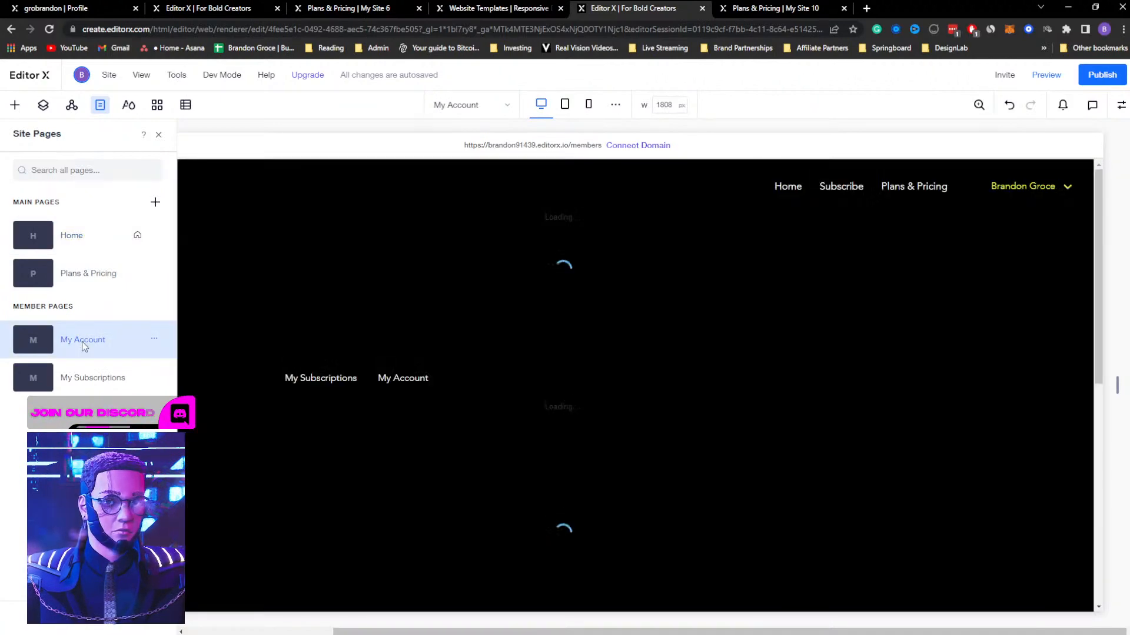
left_click(1003, 185)
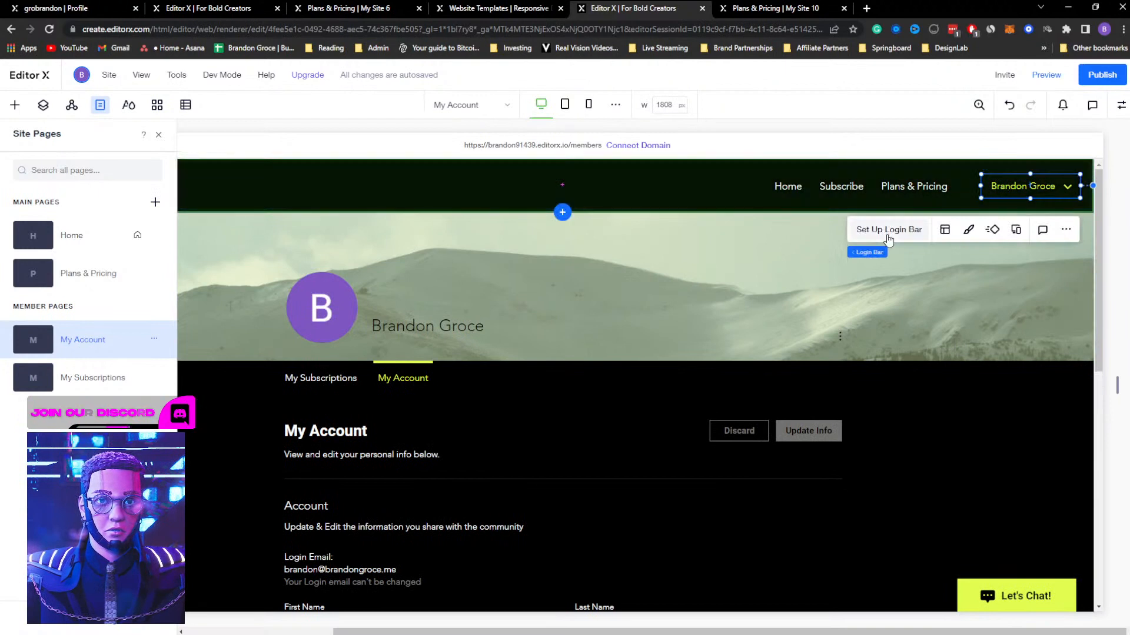
left_click(155, 340)
left_click(178, 356)
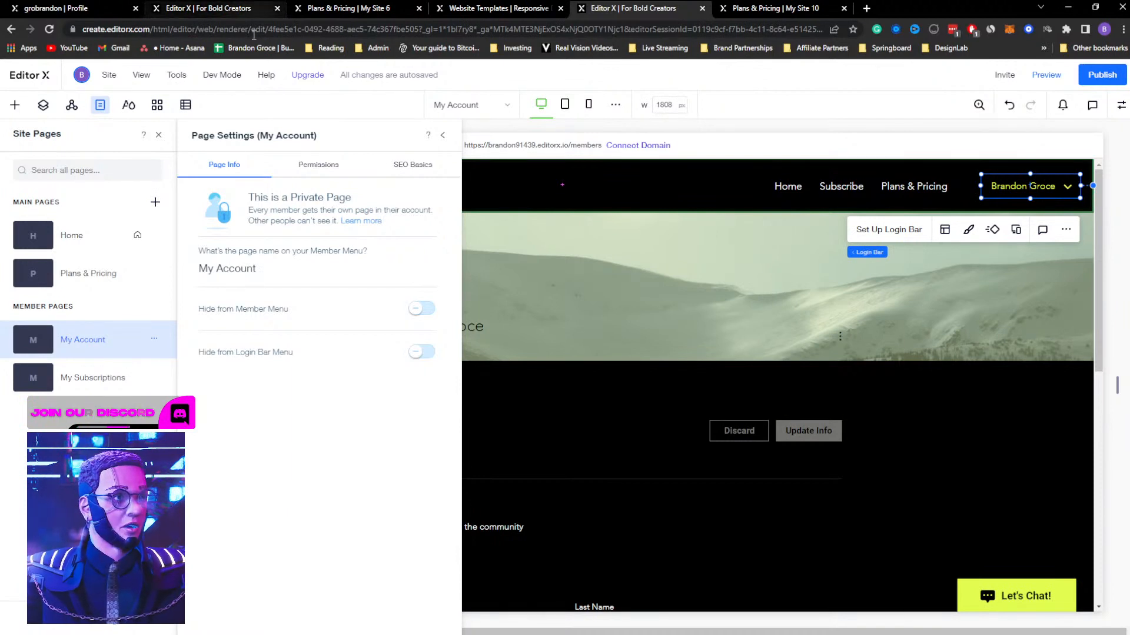
Check the installed apps in the App Manager, and look over the My Account page information again
mouse_move(221, 75)
left_click(157, 106)
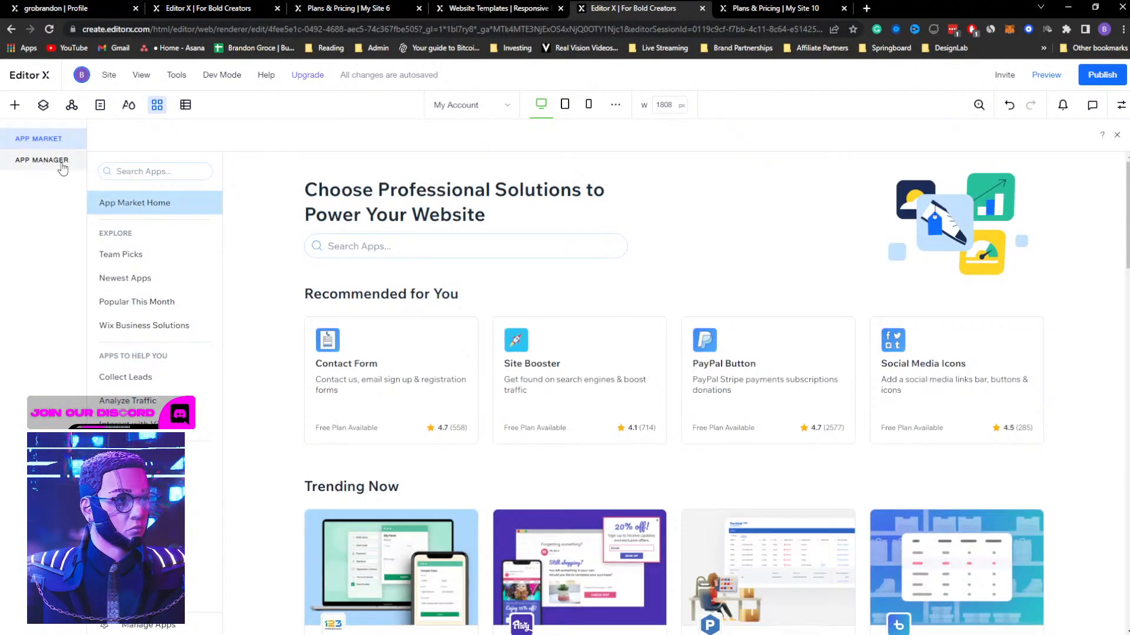
left_click(47, 169)
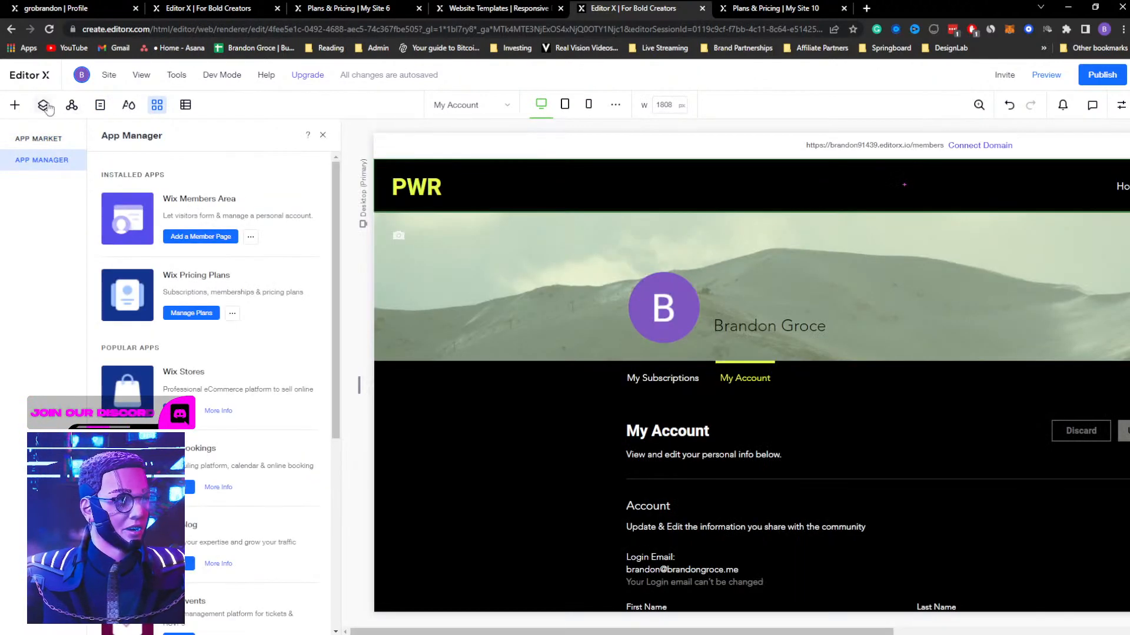
left_click(100, 106)
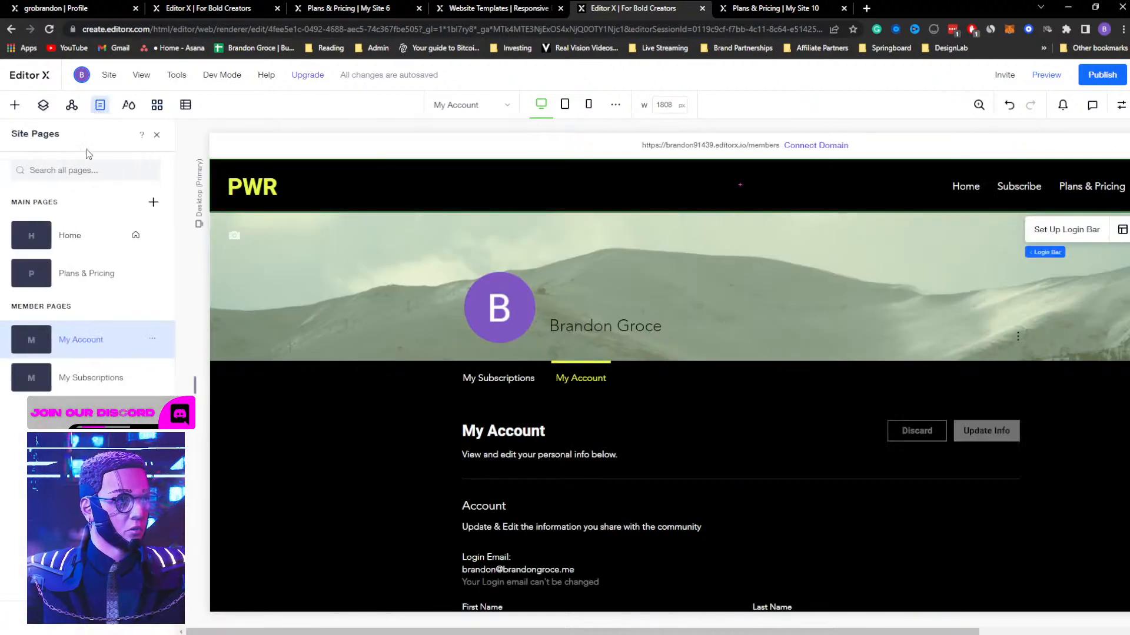
left_click(154, 339)
left_click(177, 354)
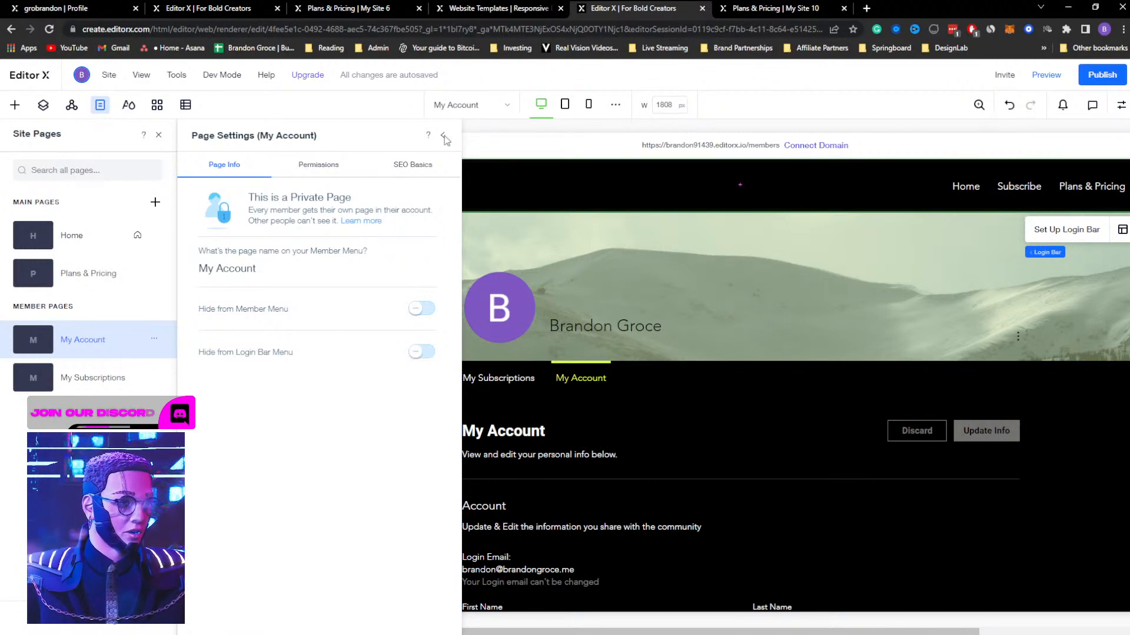
left_click(444, 139)
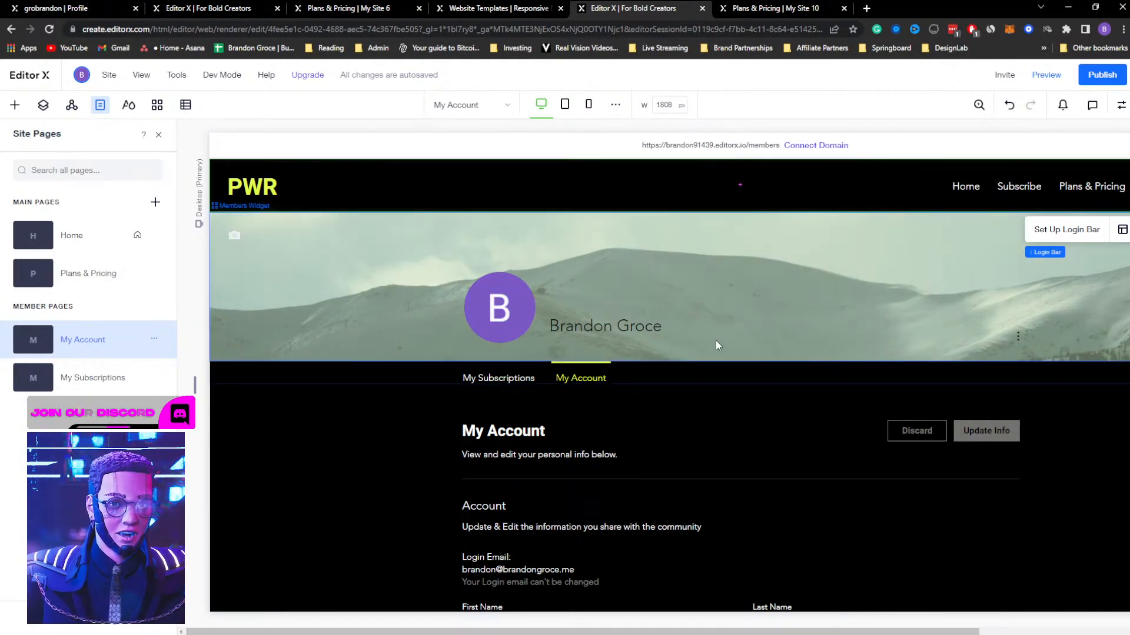
Open the My Account header login bar's settings and its member signup settings
left_click(1097, 186)
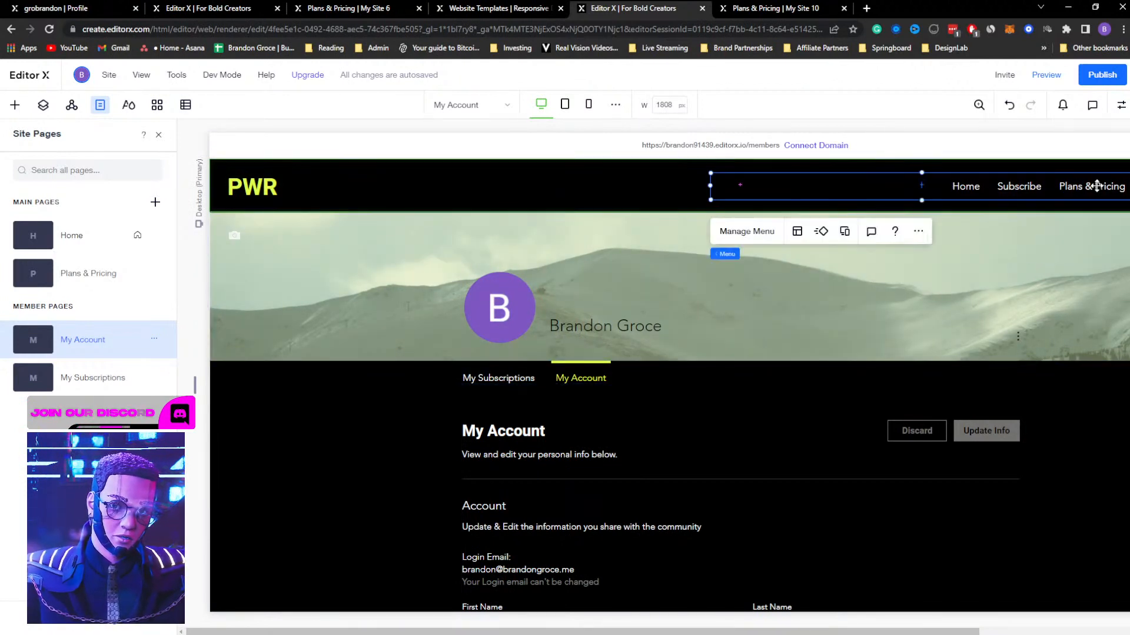
left_click(158, 135)
left_click(1024, 187)
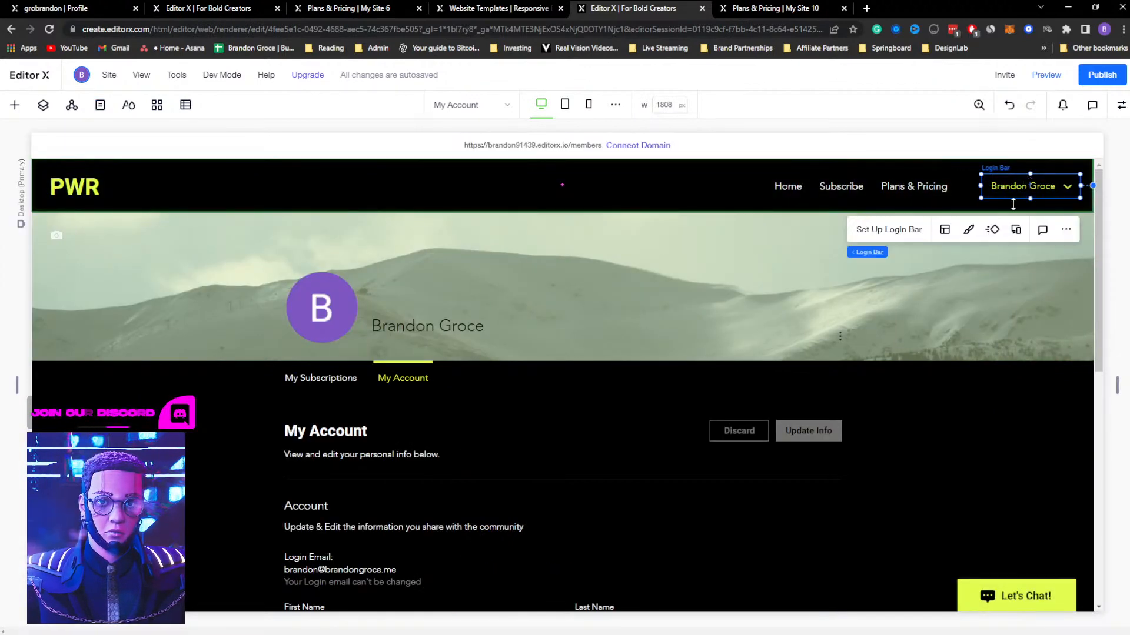
left_click(887, 233)
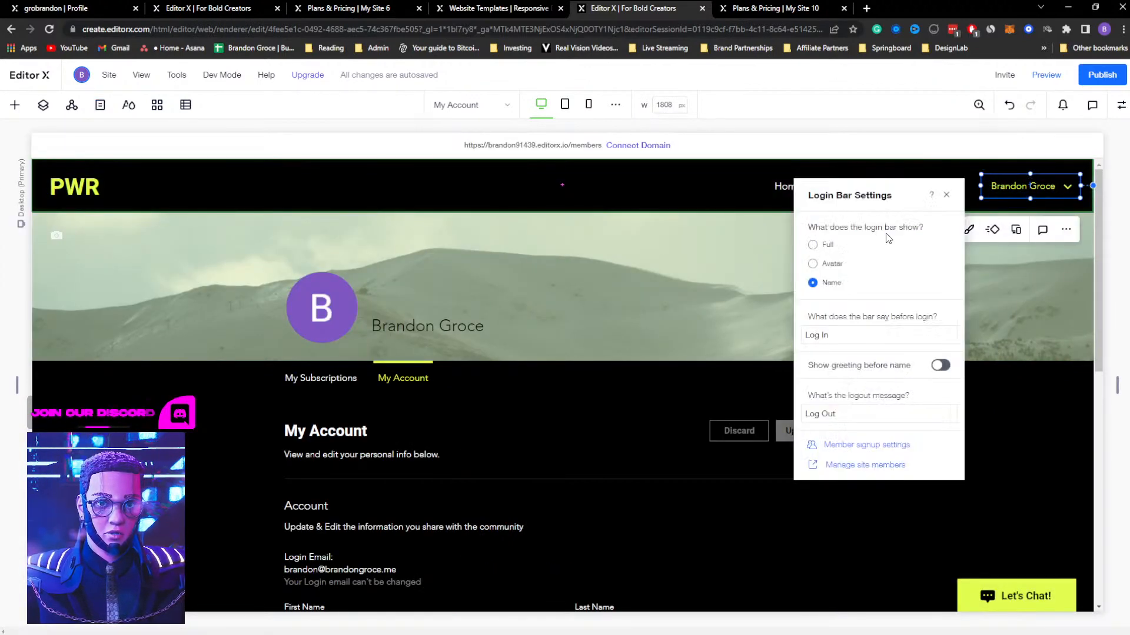
left_click(847, 449)
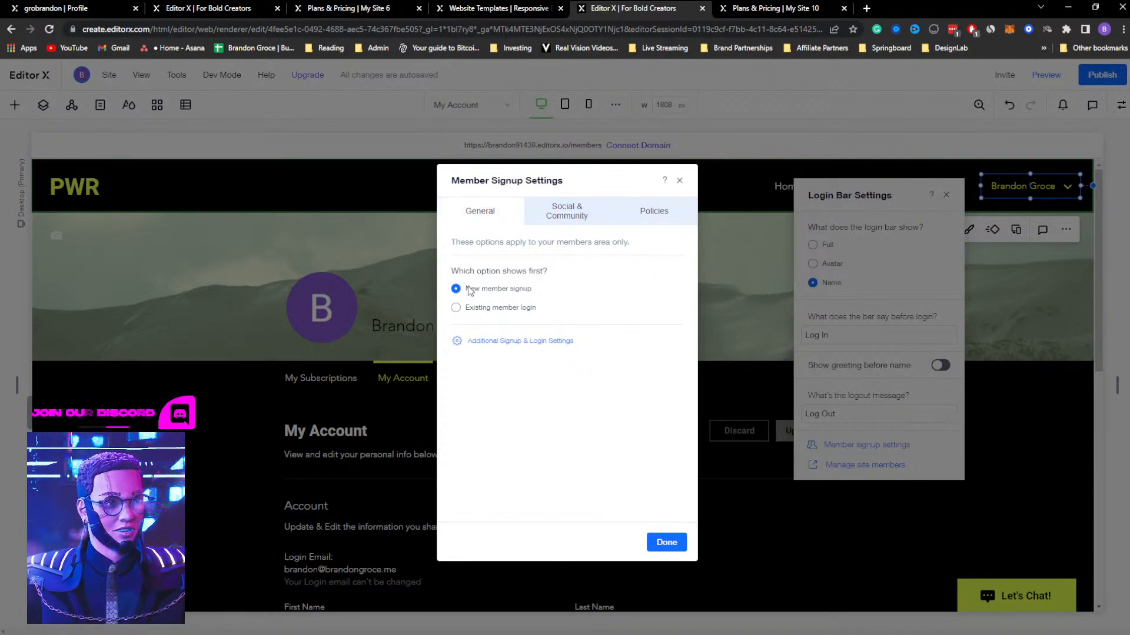
Compare the new member signup and existing member login options with the sign-up form on the live site
left_click(771, 7)
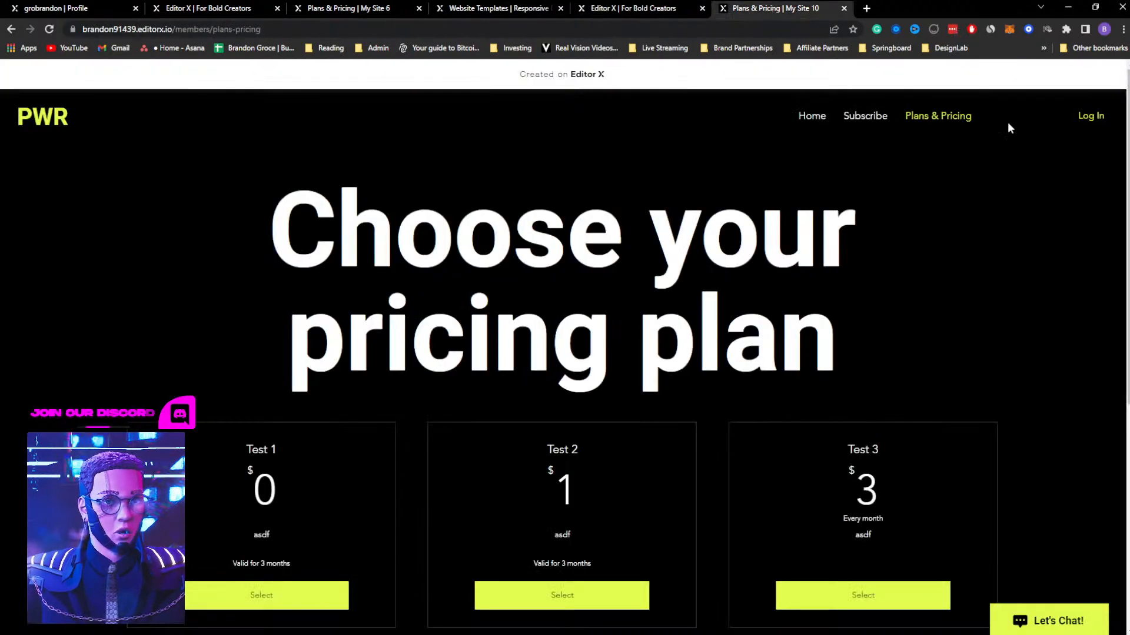
left_click(1091, 117)
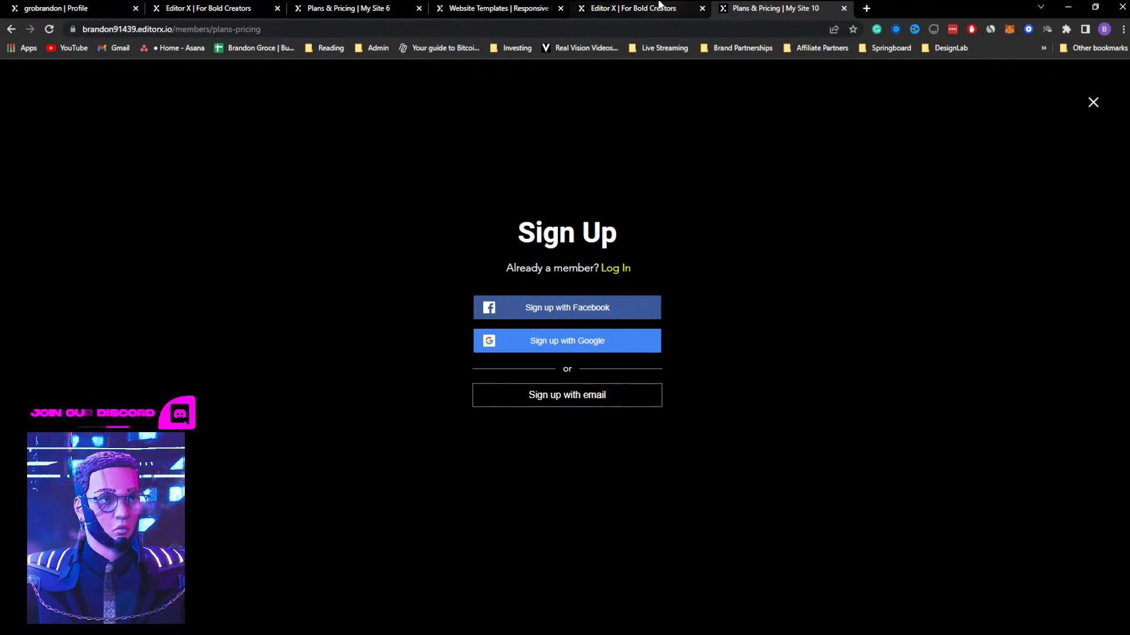
left_click(640, 6)
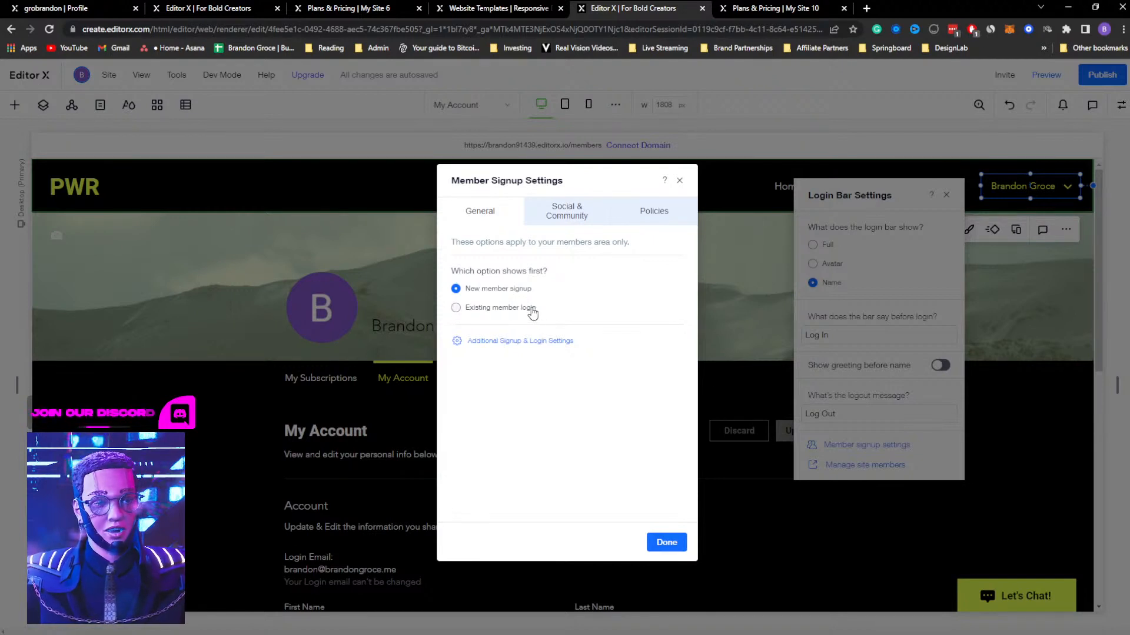
left_click(759, 7)
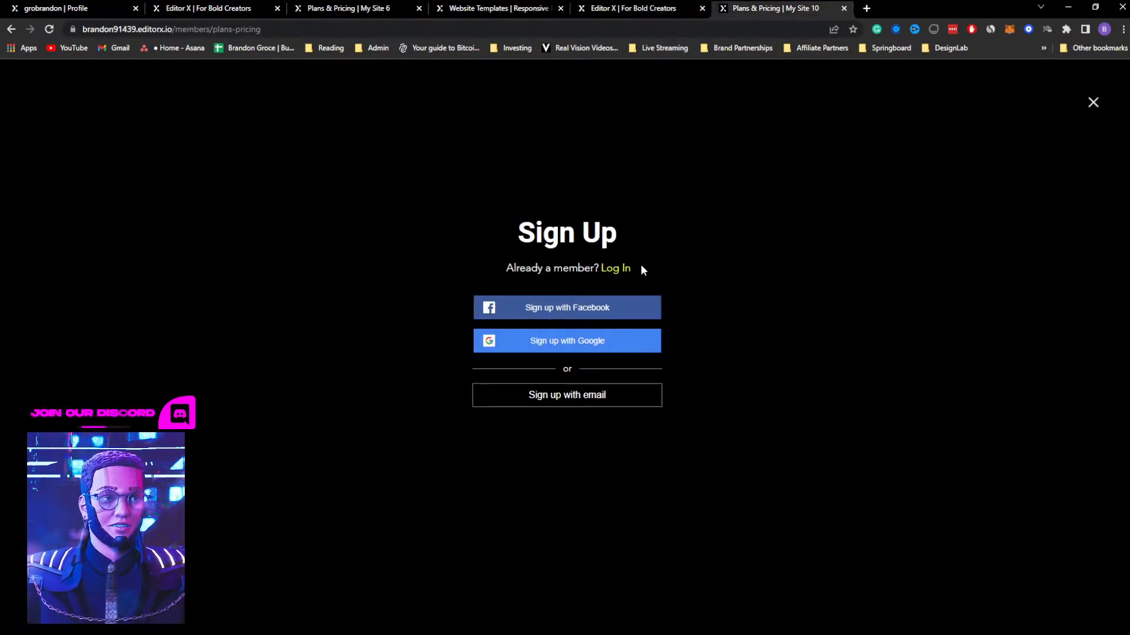
left_click_drag(607, 273, 597, 270)
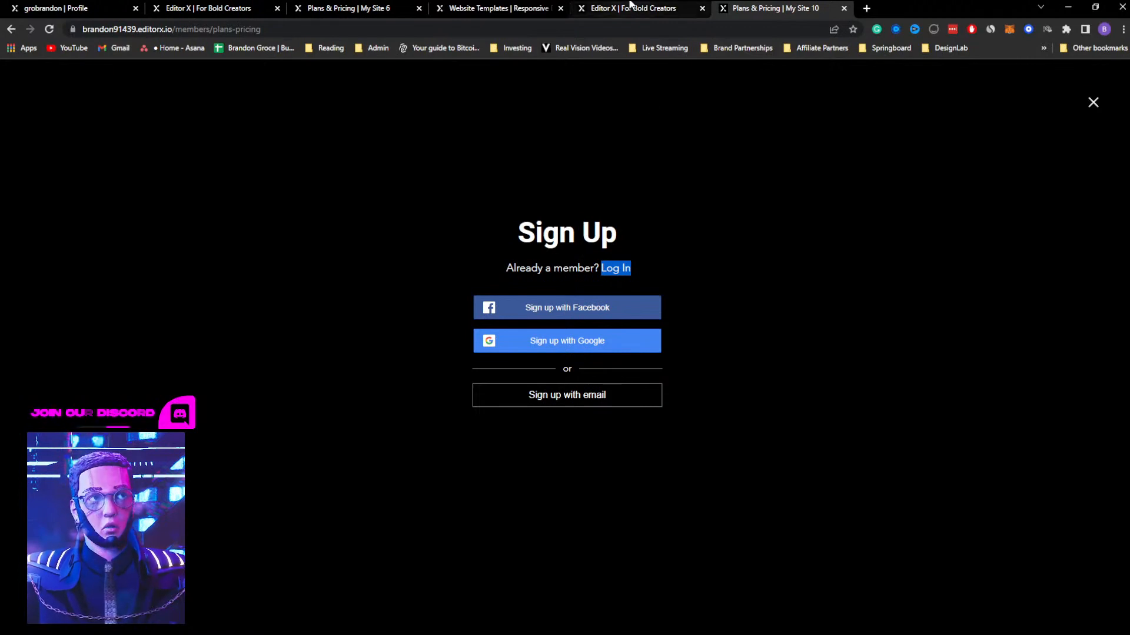
left_click(630, 5)
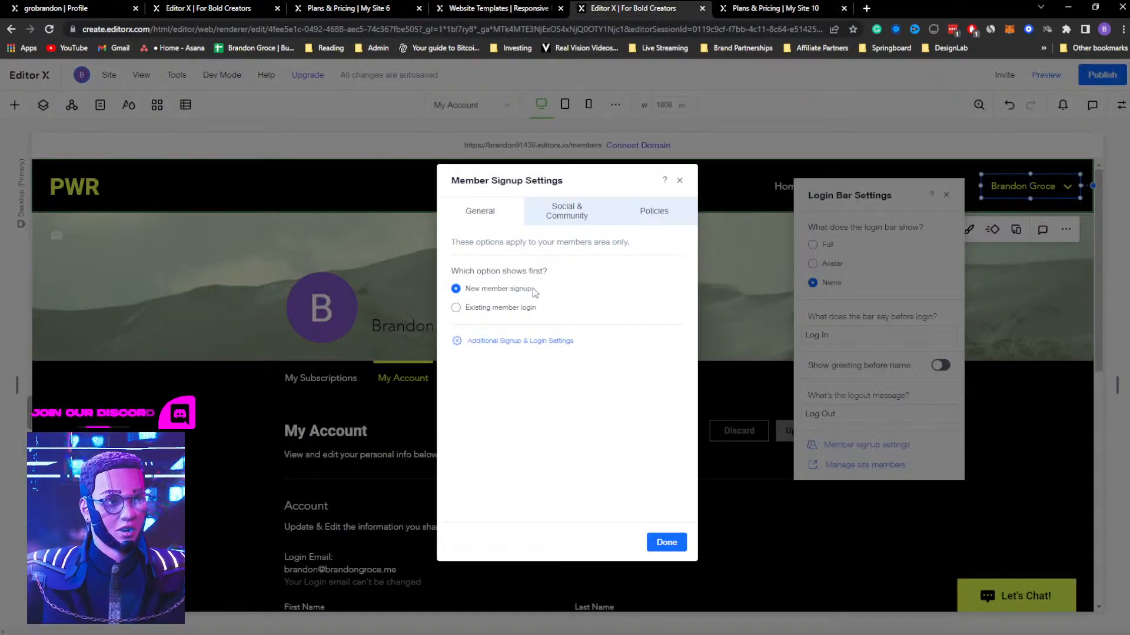
Examine the additional signup, login and security settings in the site dashboard, and return to the editor
left_click(494, 344)
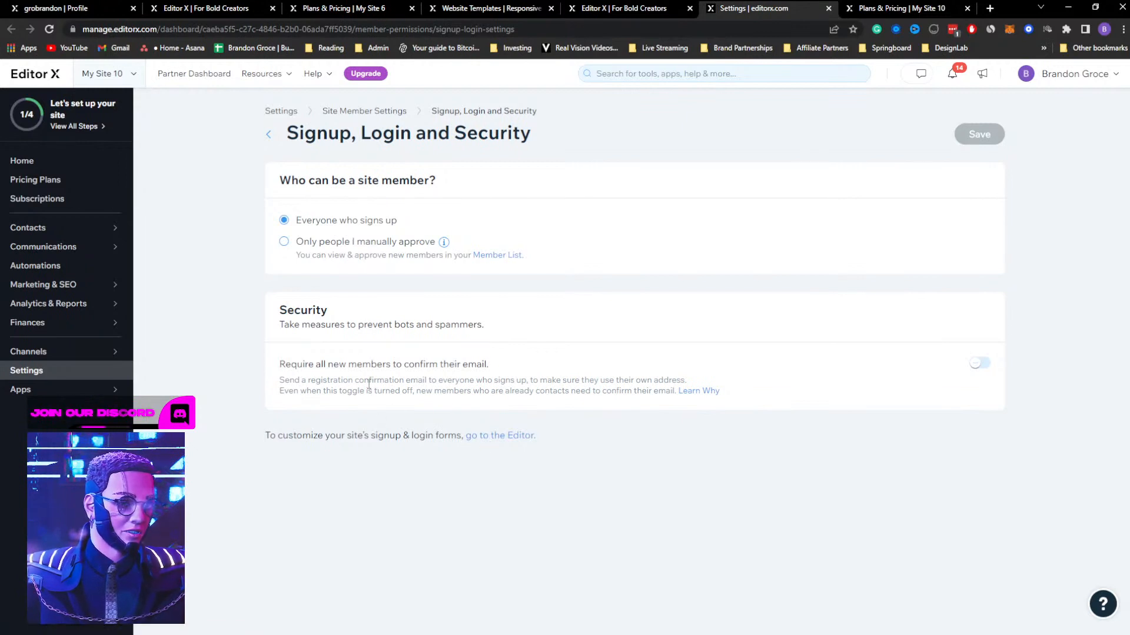
double_click(283, 312)
left_click(641, 8)
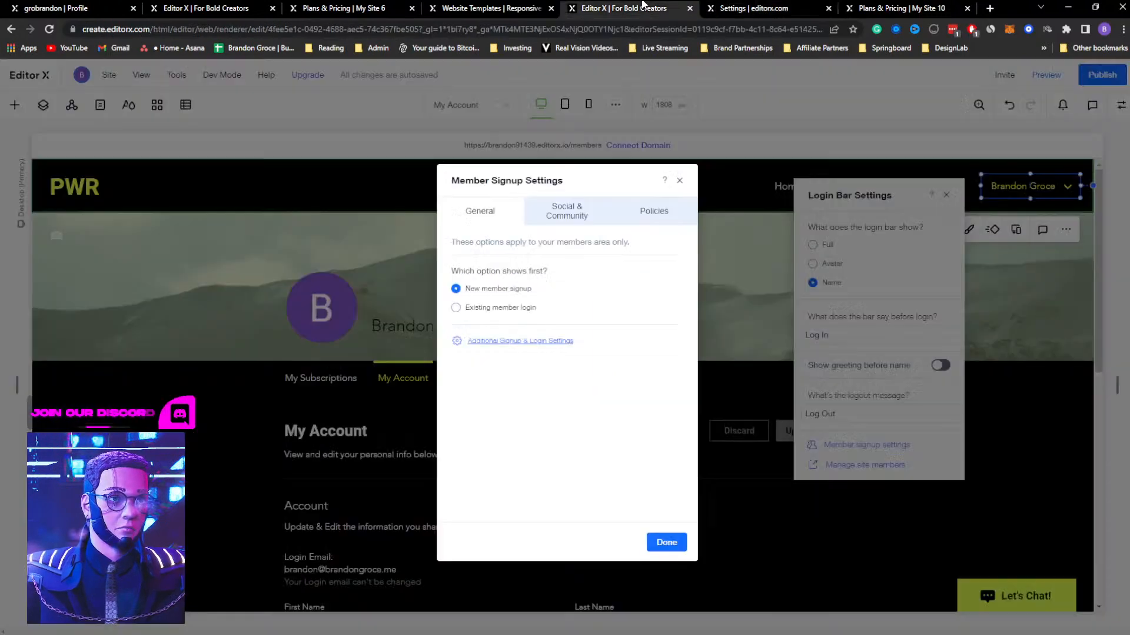
Review the social login options, turn on the Terms of Use link for member signup, and close the signup settings
left_click(569, 220)
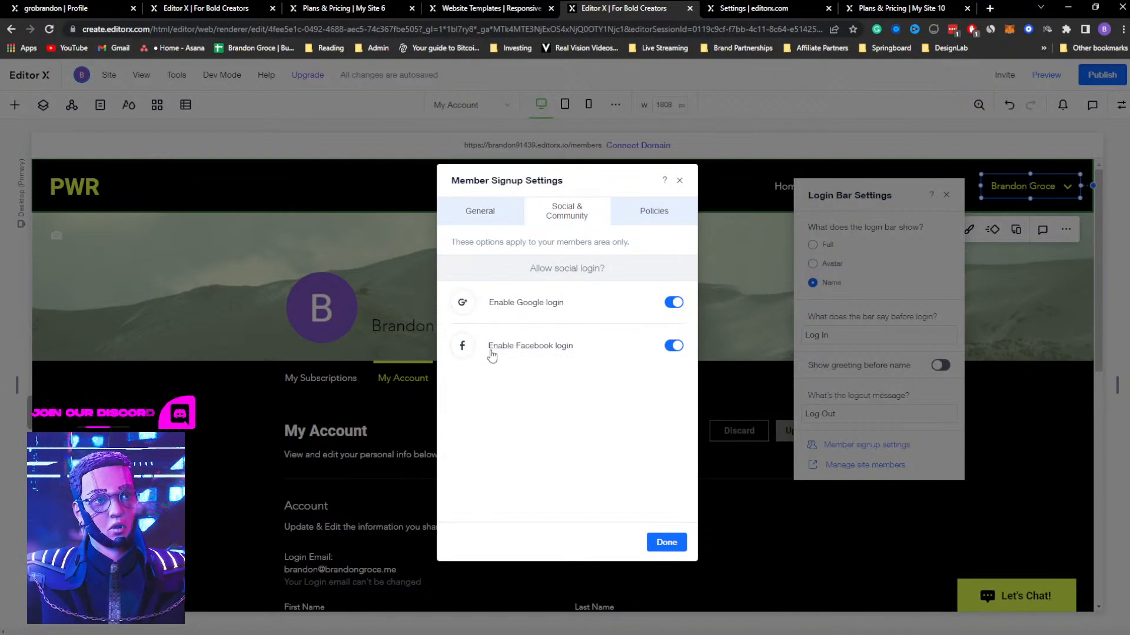
left_click(640, 226)
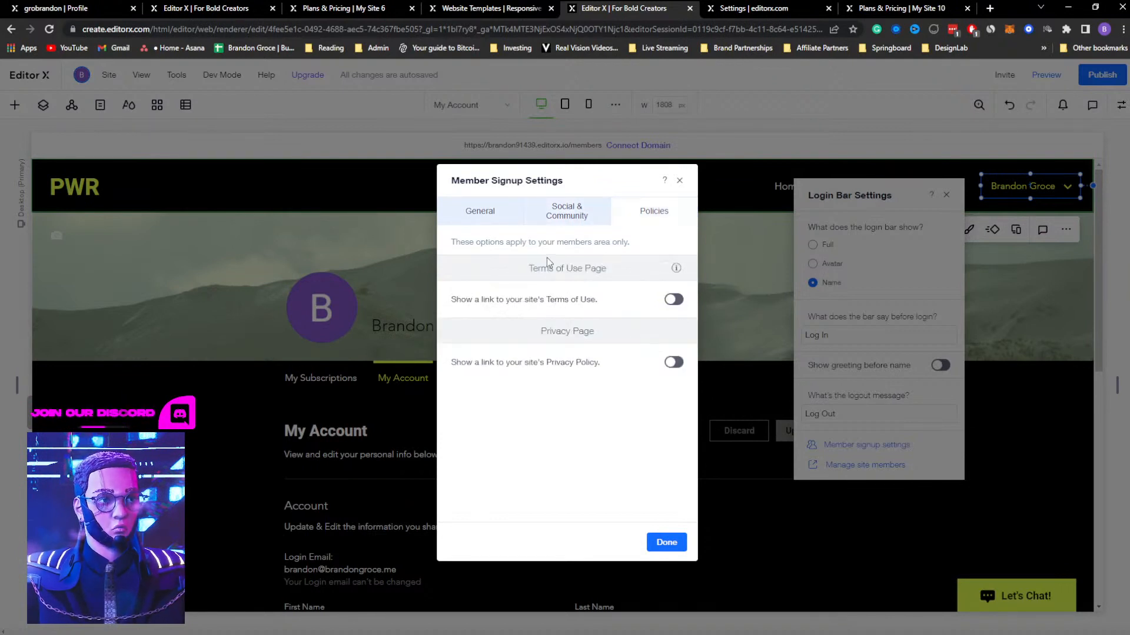
left_click(672, 300)
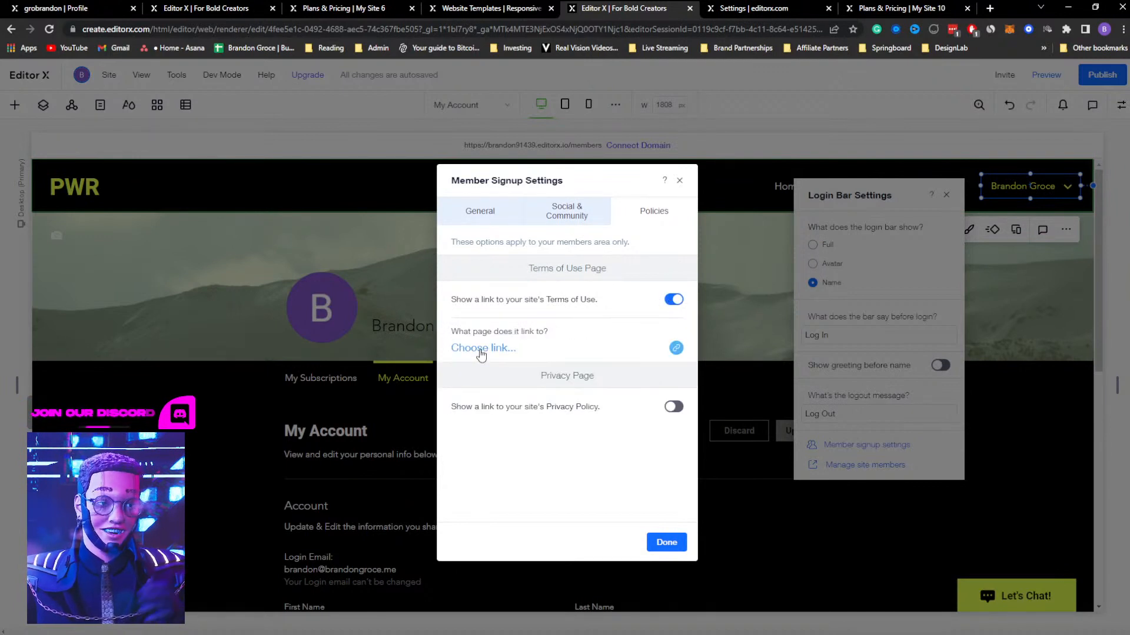
left_click(680, 181)
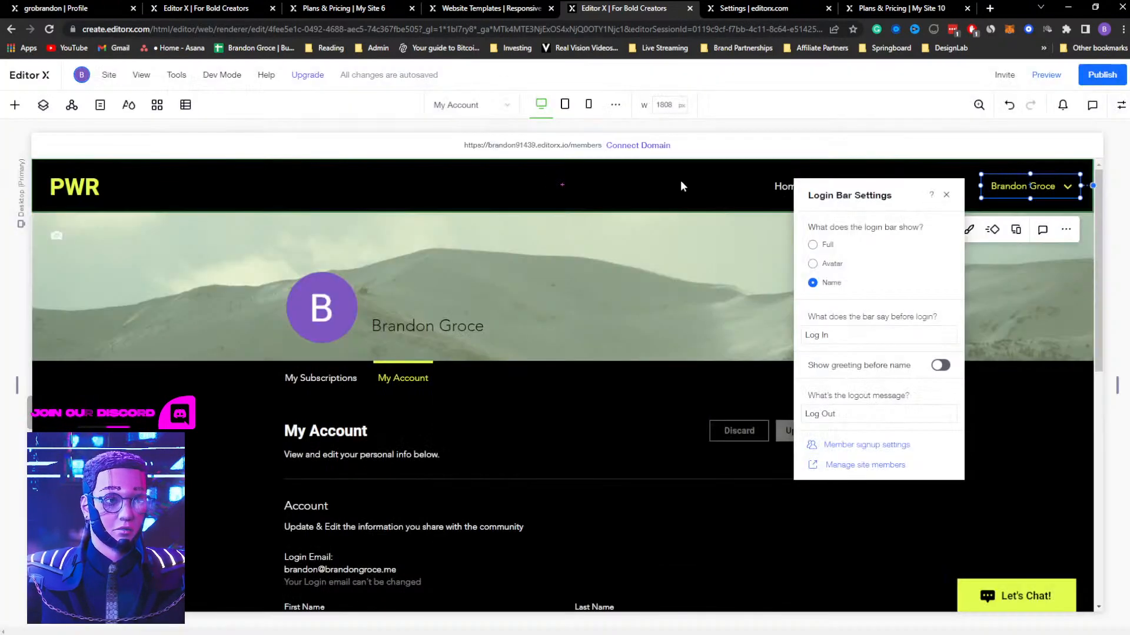
Close the login bar settings and look over the login bar's design options
left_click(947, 195)
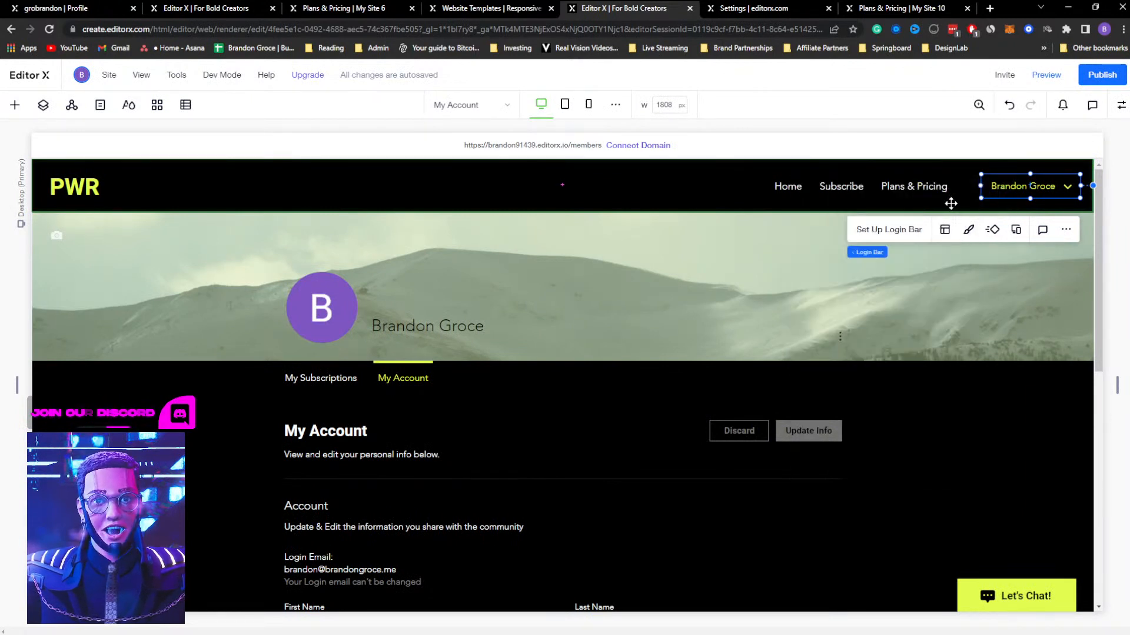
left_click(969, 231)
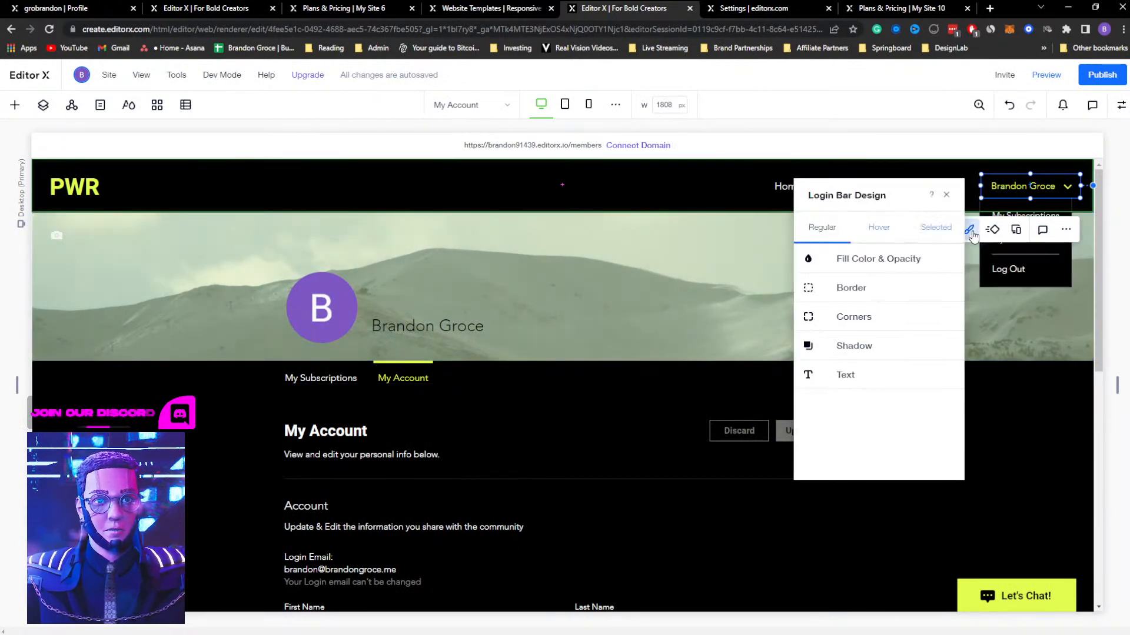
left_click(947, 195)
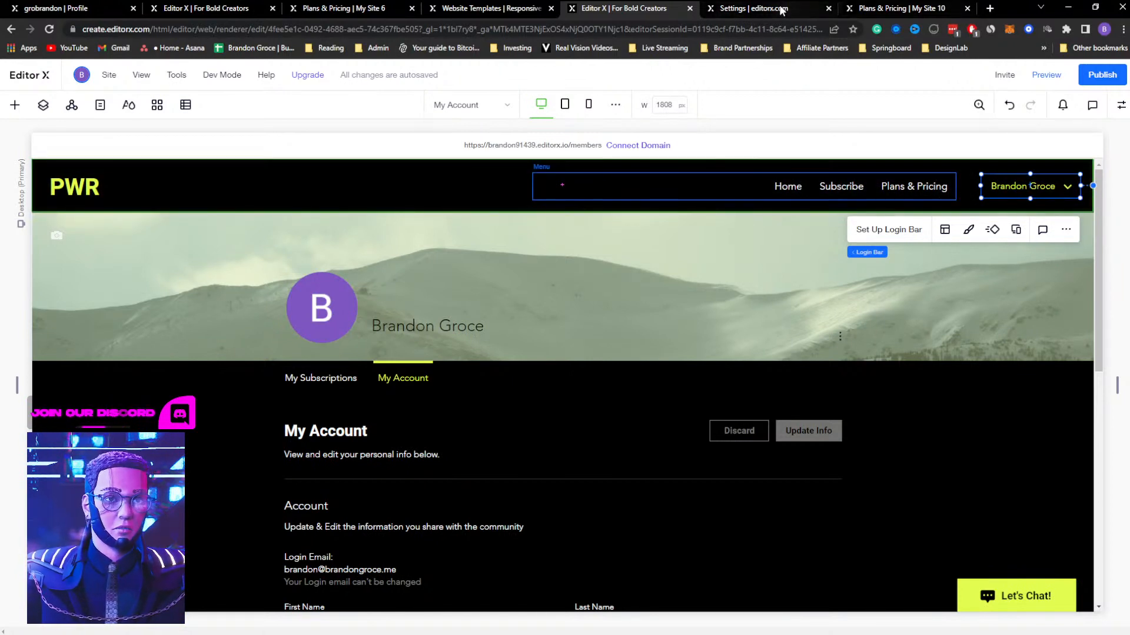
Select the member menu on the My Account page, and close the dashboard settings and live site browser tabs
left_click(298, 379)
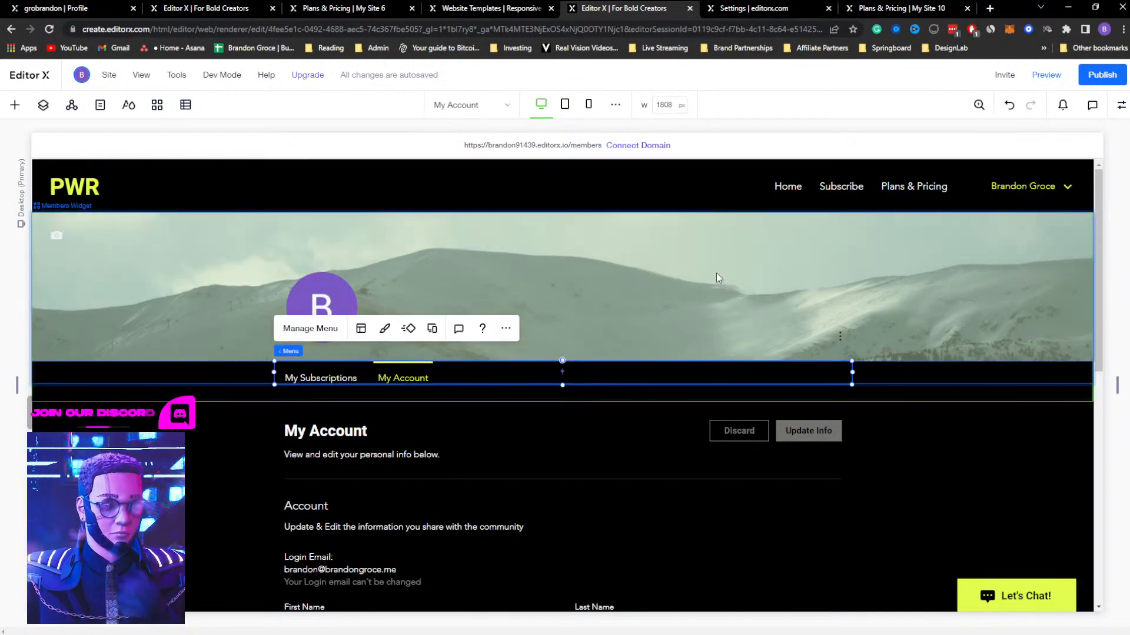
left_click(786, 10)
left_click(829, 9)
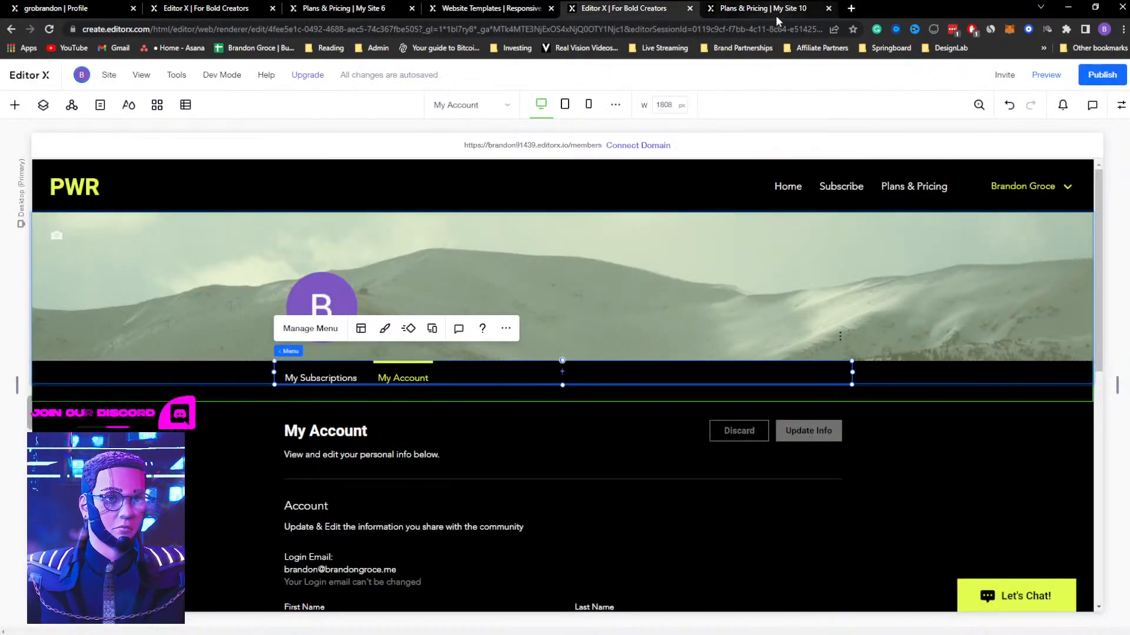
left_click(784, 10)
left_click(829, 8)
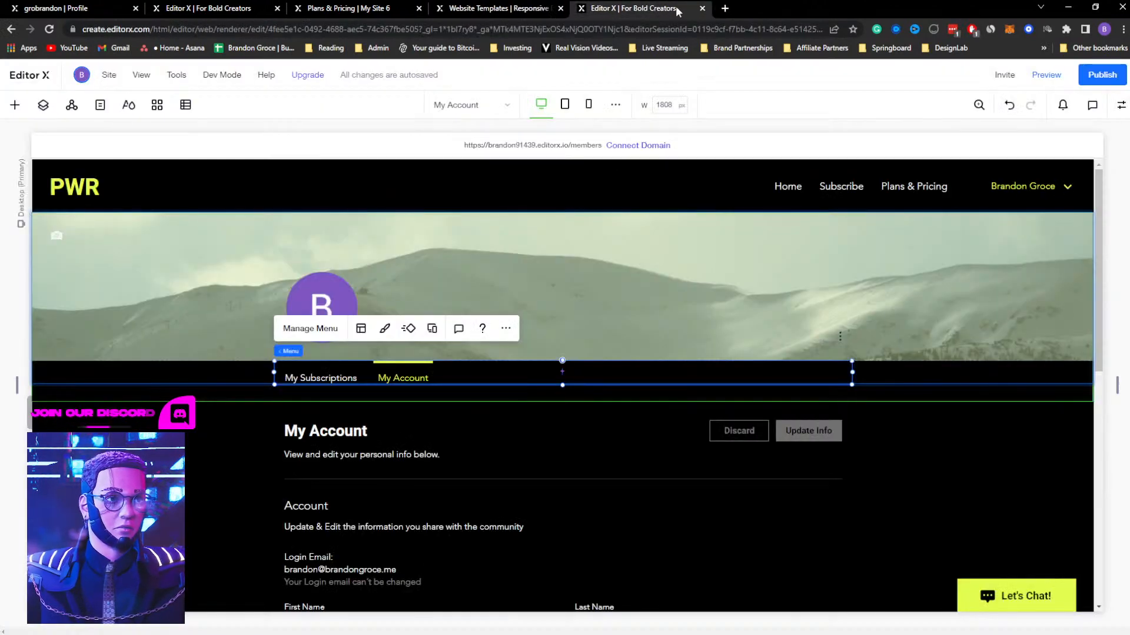
Preview the My Account page, look through its account fields, and return to editing the site
left_click(341, 424)
left_click(341, 372)
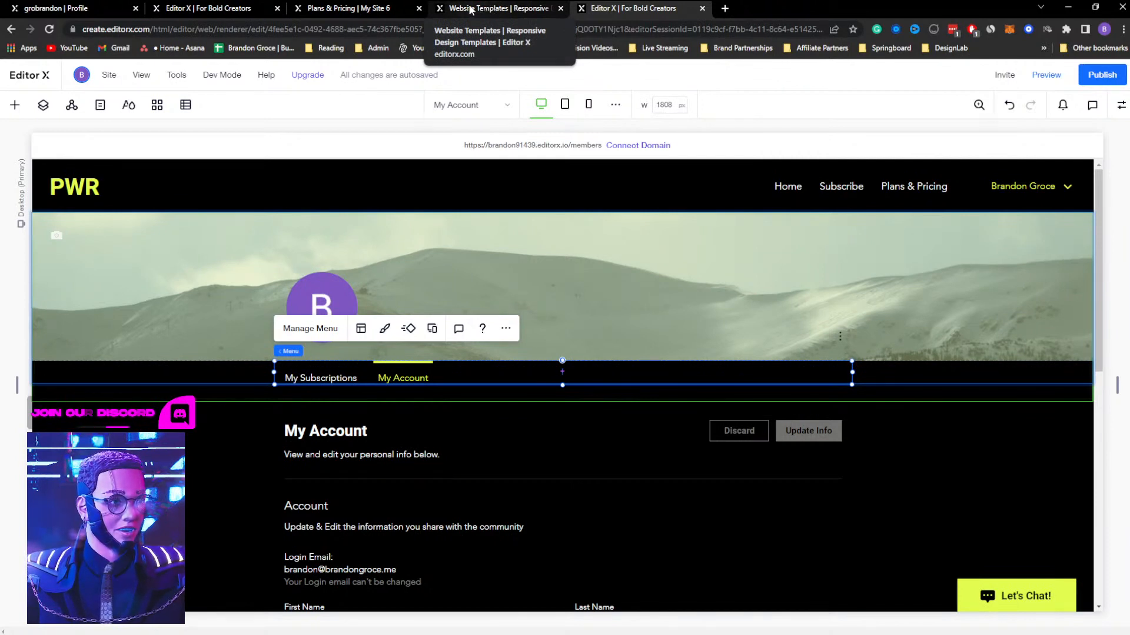
left_click(1046, 75)
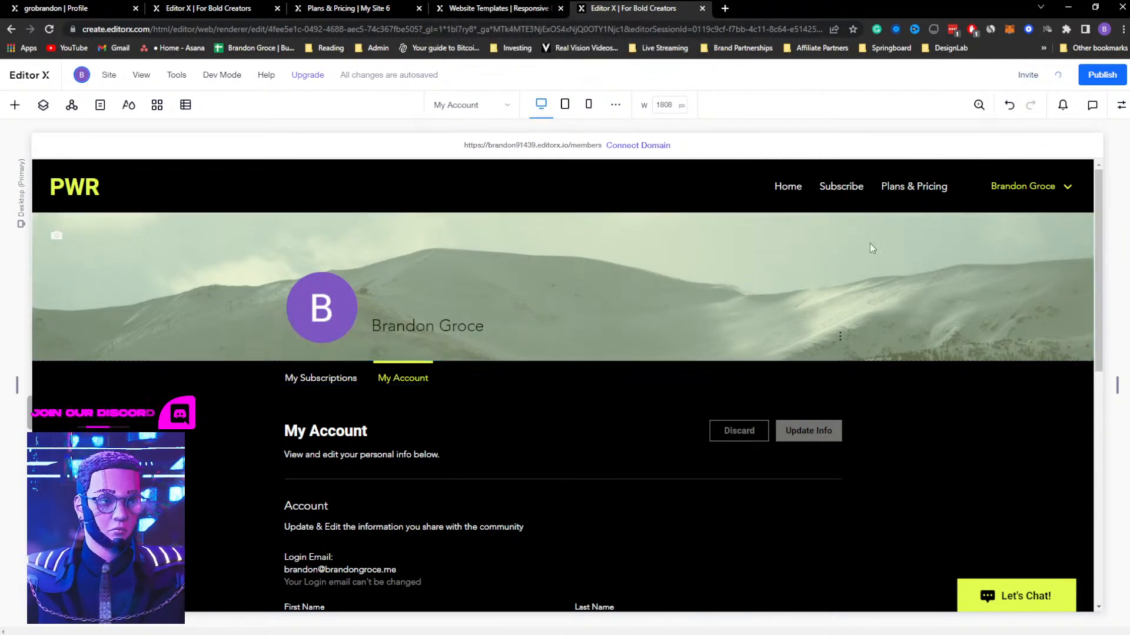
scroll(351, 354, "down", 4)
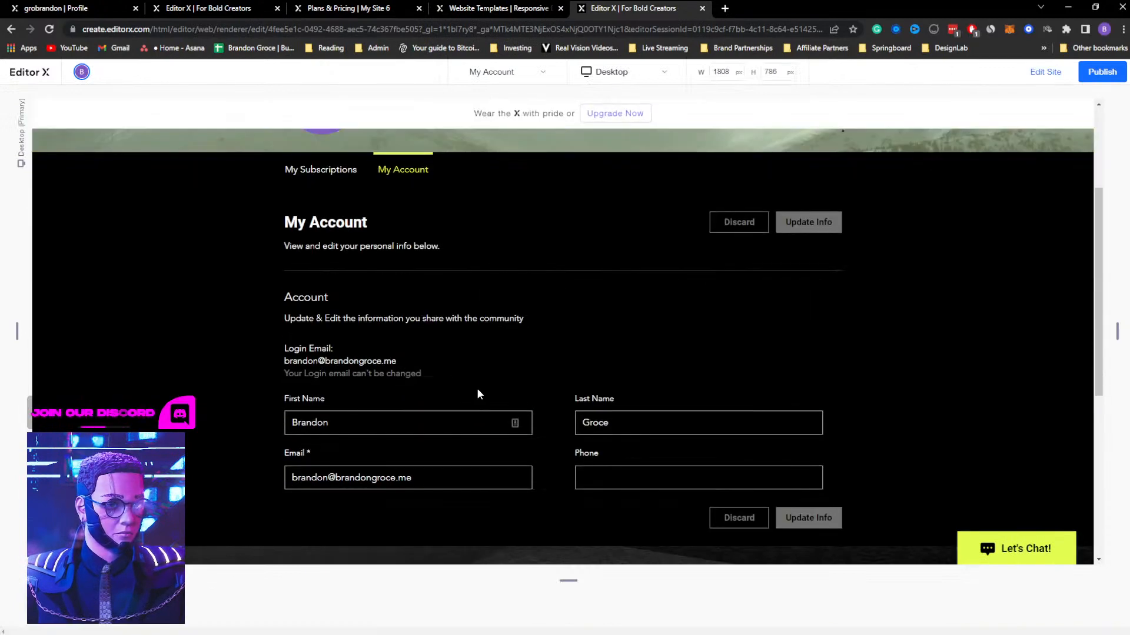
scroll(475, 389, "up", 2)
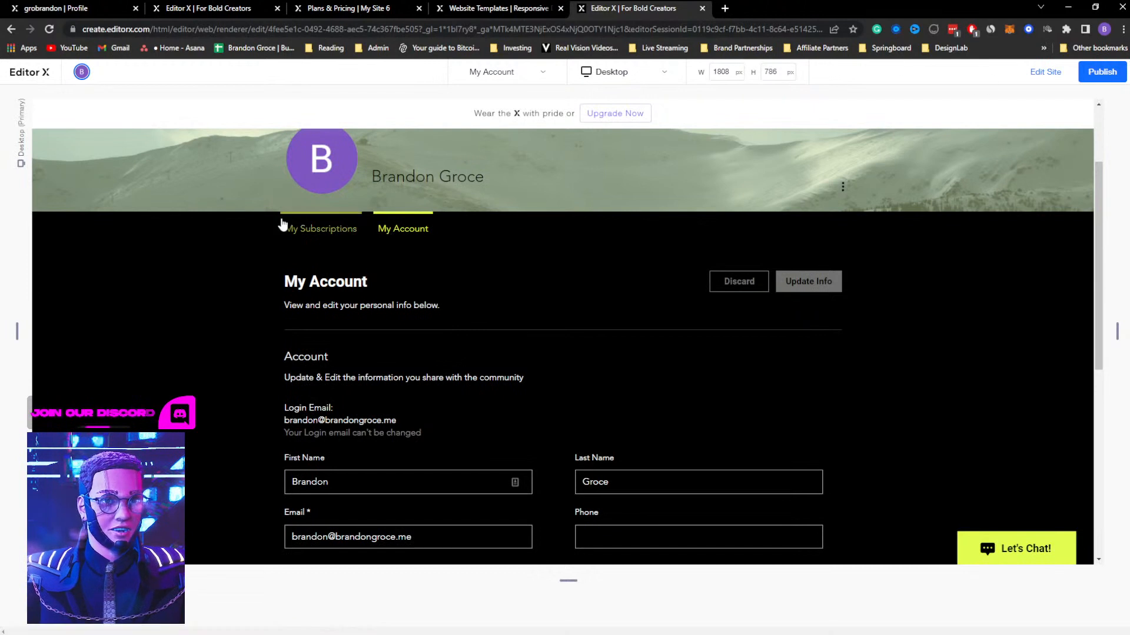
left_click(1046, 72)
Reorder the member menu so My Account comes before My Subscriptions, and close the menu manager
left_click(396, 258)
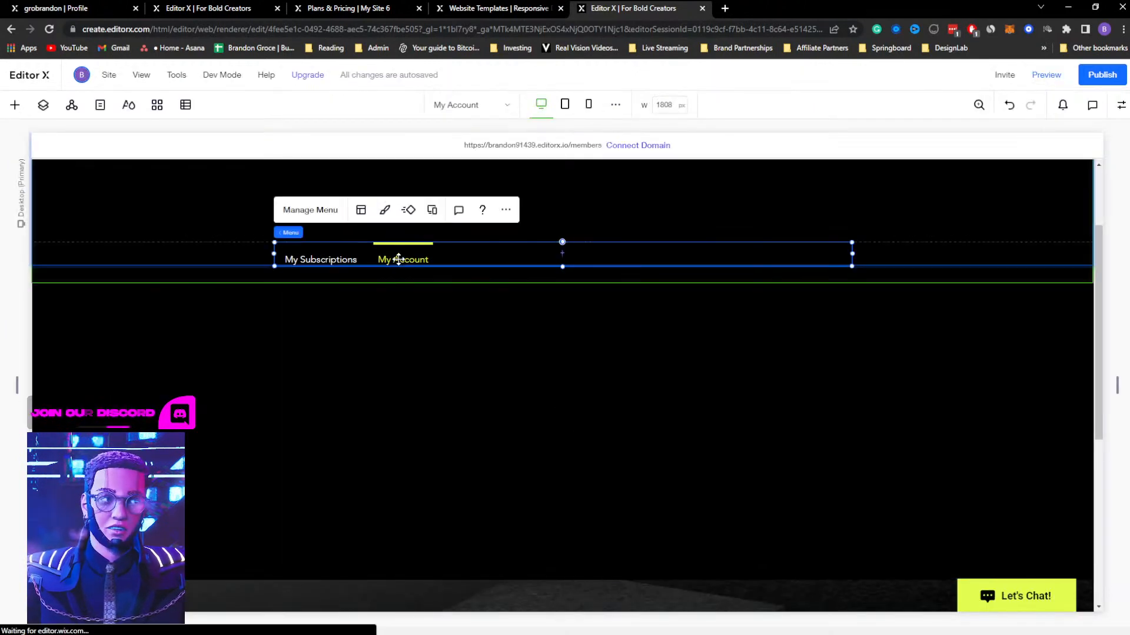
left_click(331, 218)
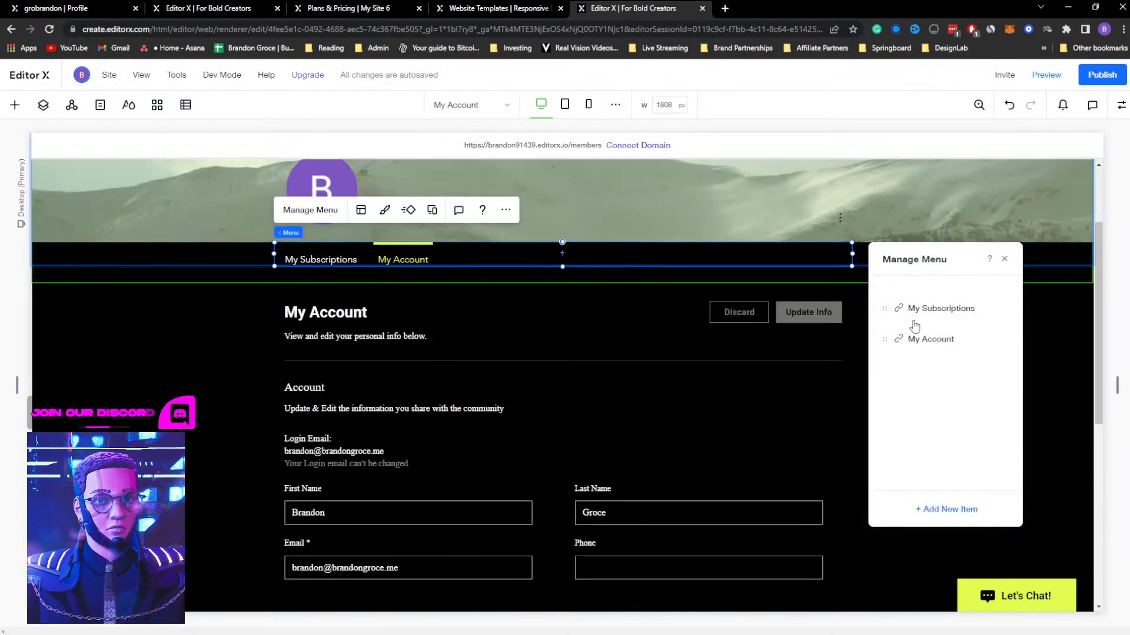
left_click_drag(885, 336, 885, 306)
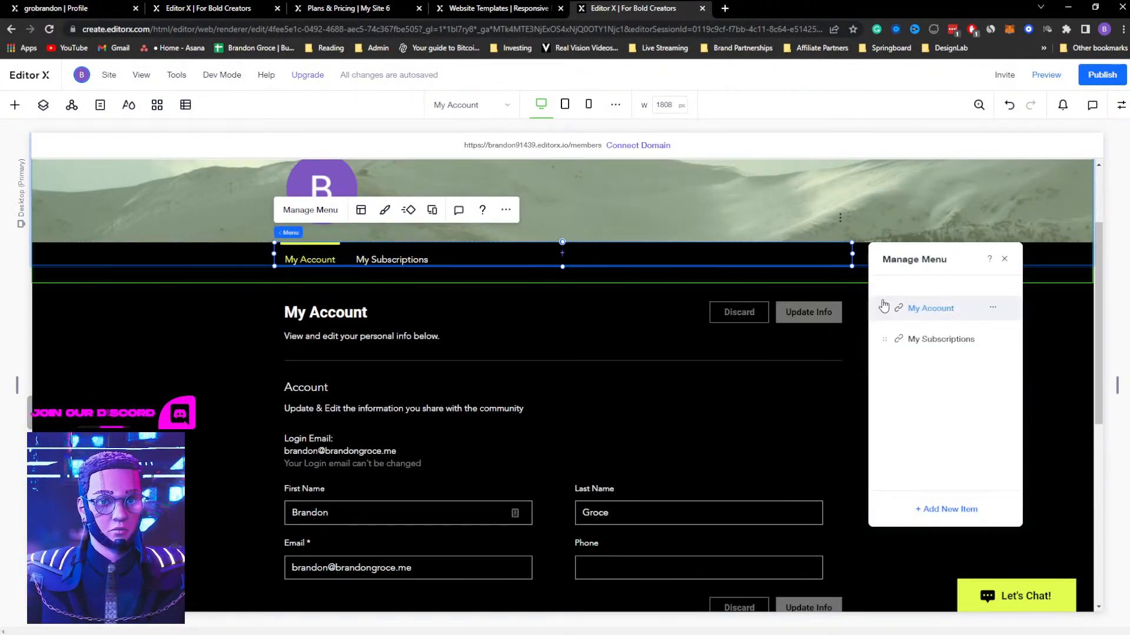
left_click(1006, 261)
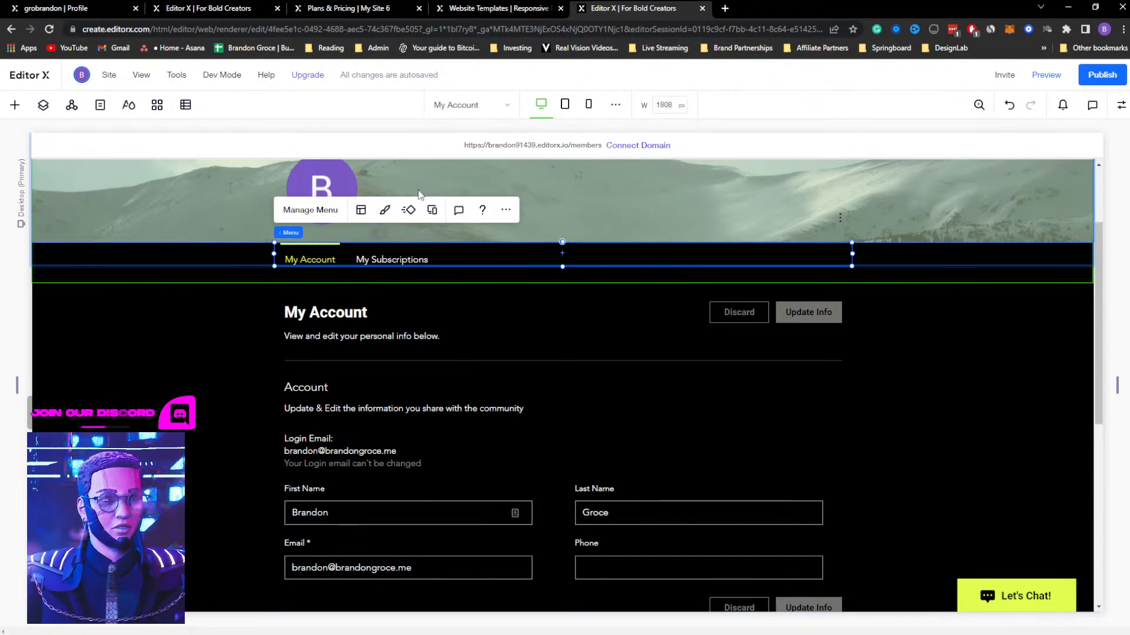
left_click(487, 11)
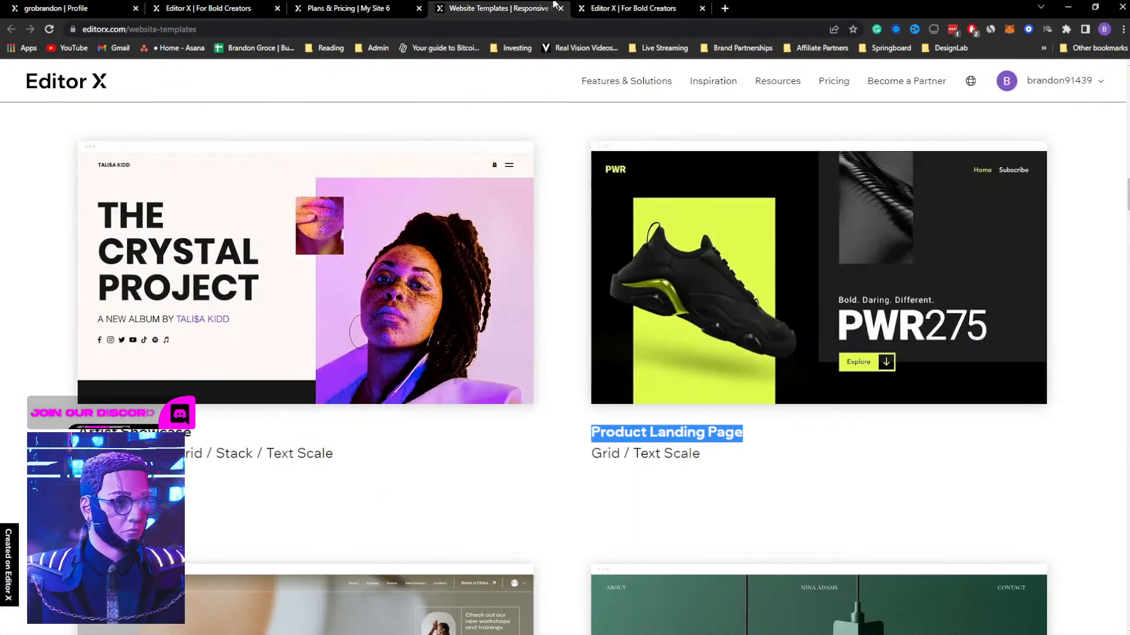
left_click(629, 8)
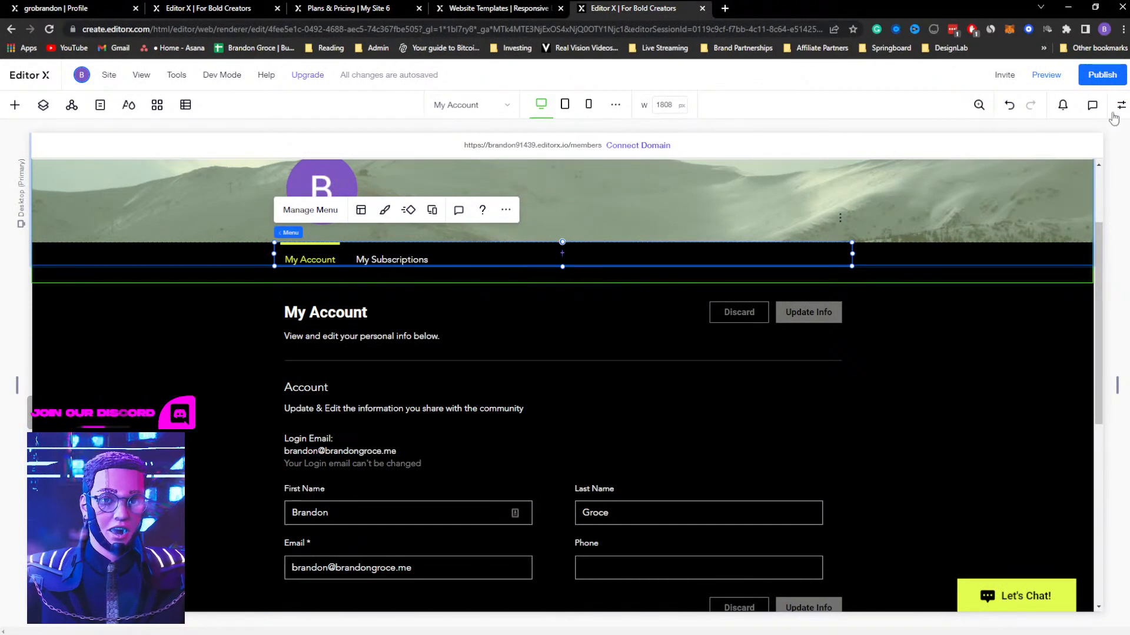
Compare the member and custom page types of the Wix Members Area app, add the Profile member page, and return to the canvas
left_click(156, 105)
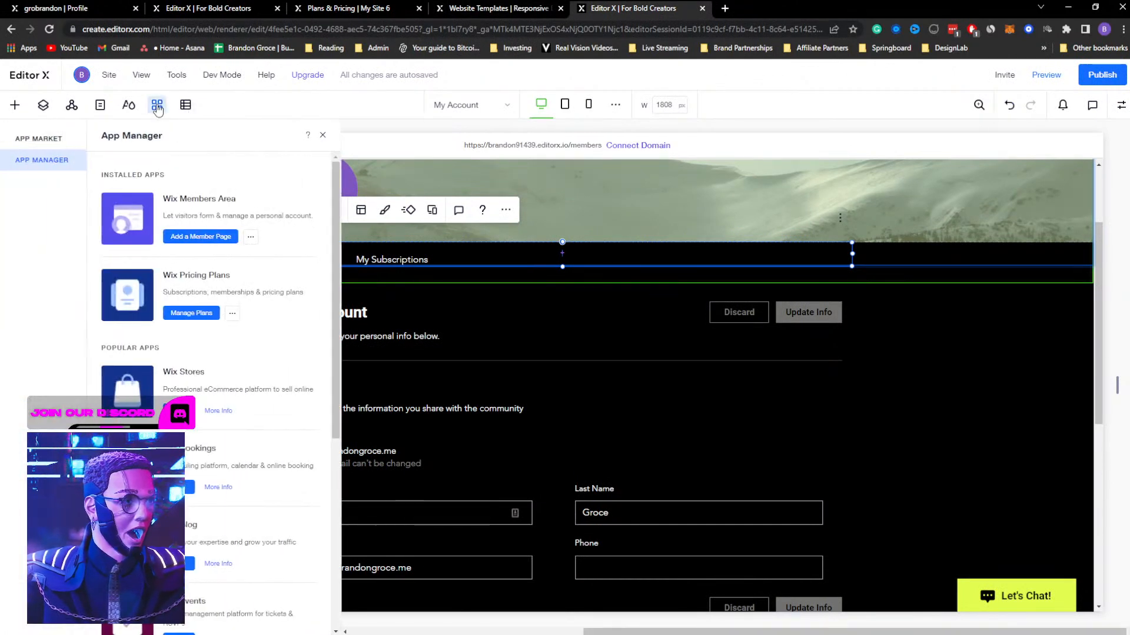
left_click(200, 237)
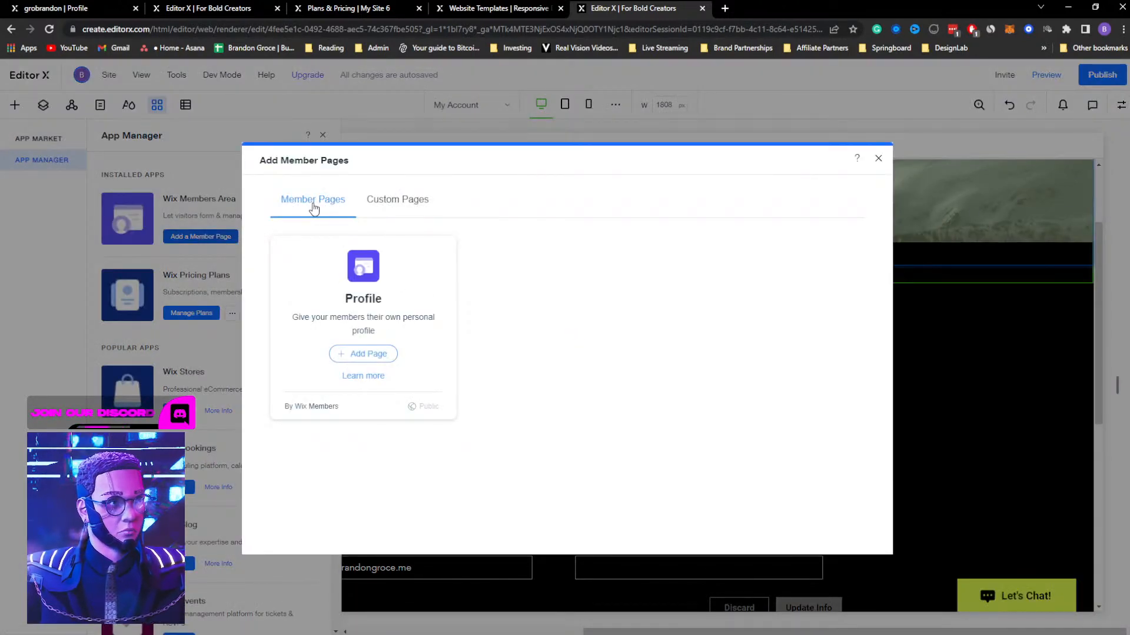
left_click(403, 203)
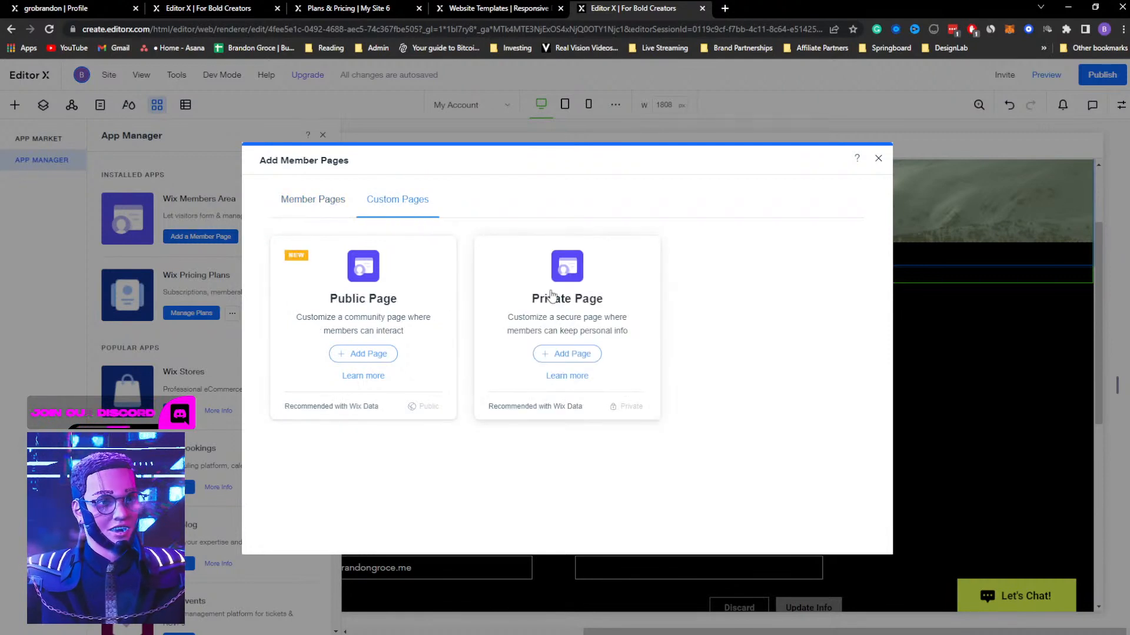
left_click(311, 203)
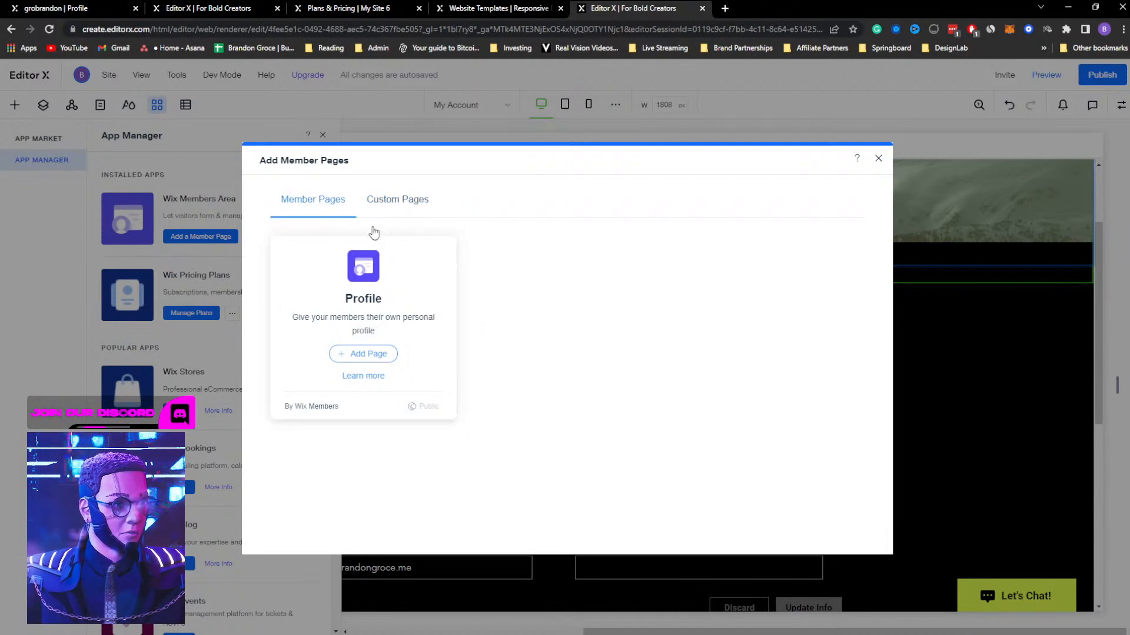
left_click(391, 199)
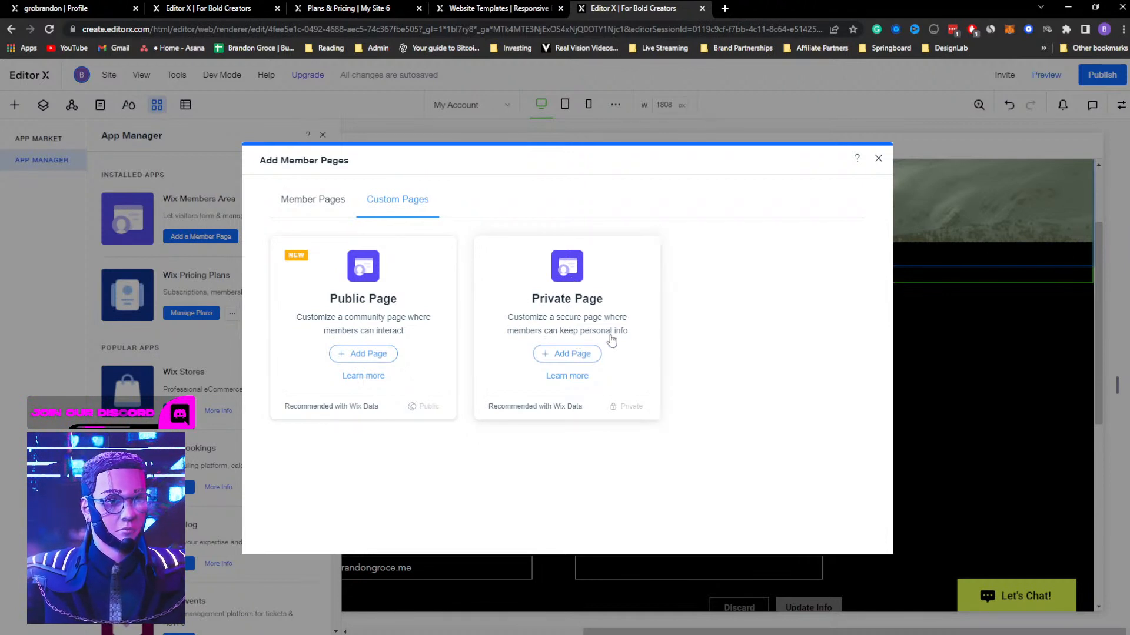
left_click(307, 199)
left_click(392, 205)
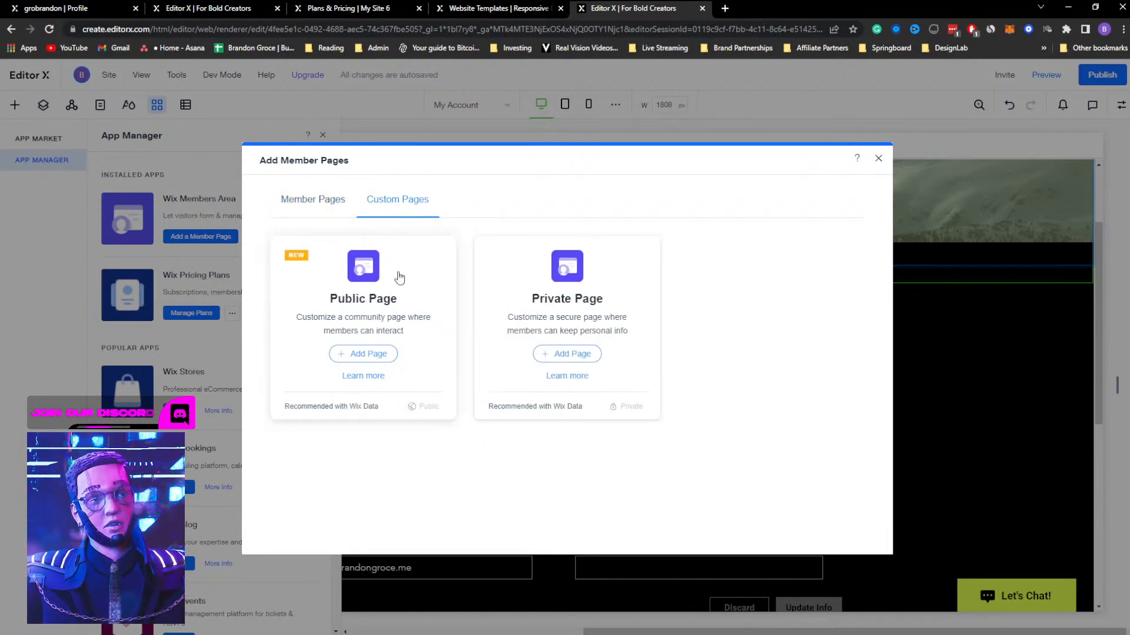
left_click(304, 201)
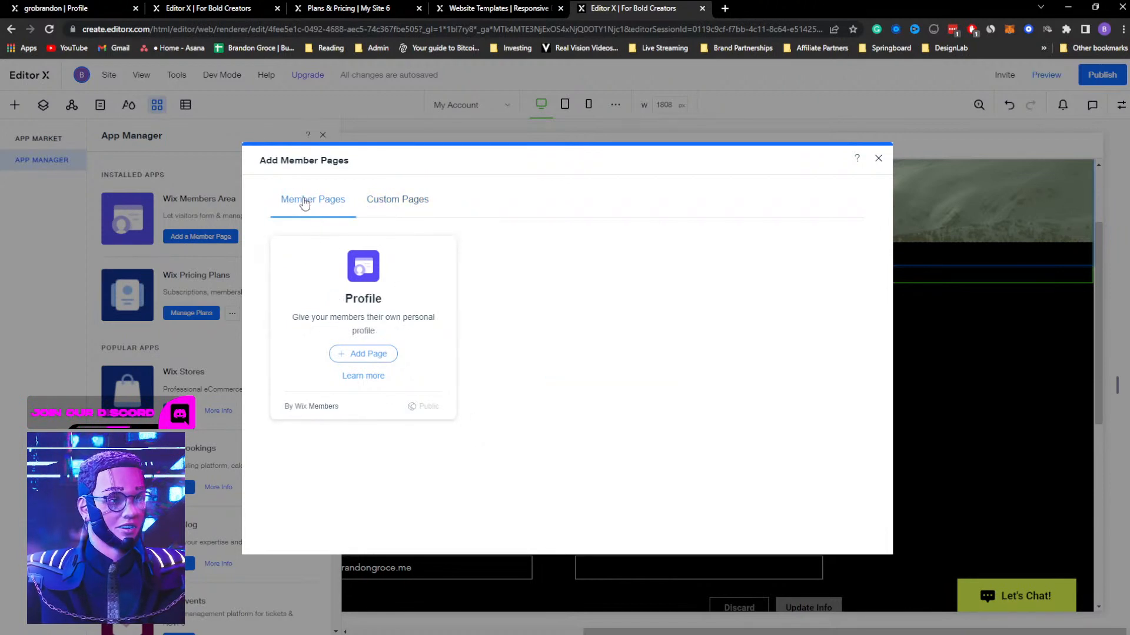
left_click(368, 355)
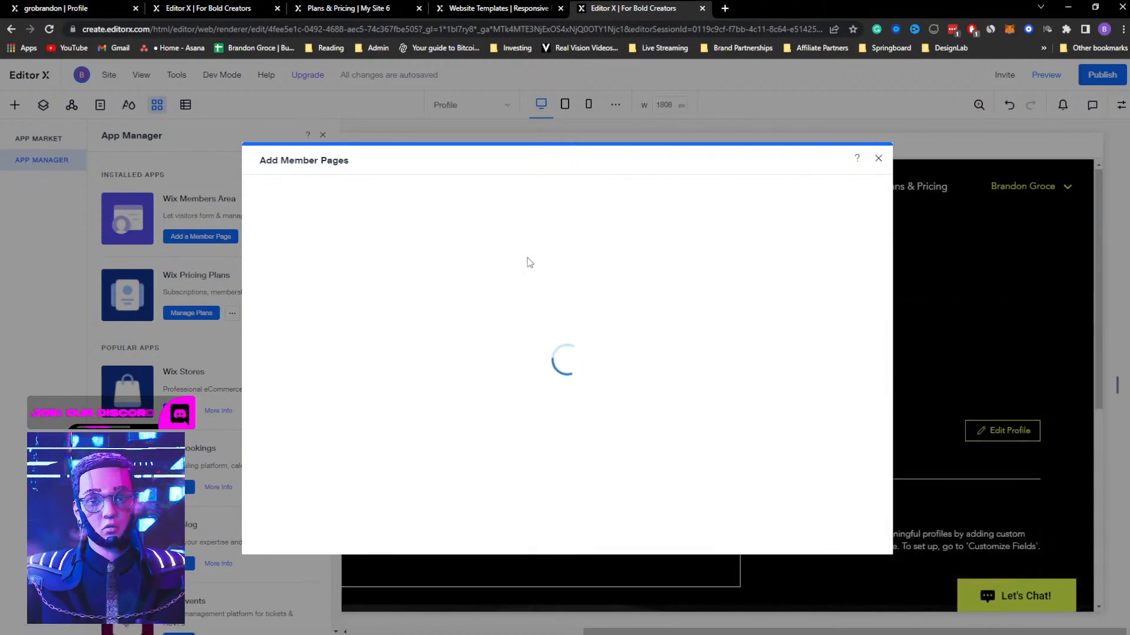
left_click(878, 159)
left_click(323, 135)
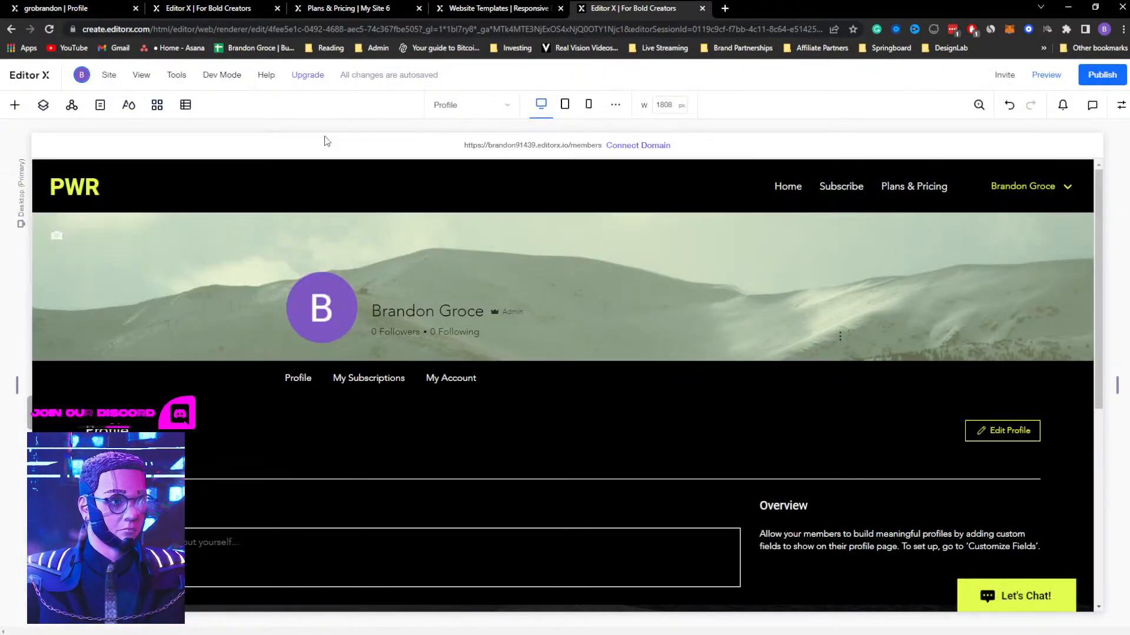
Review the Profile page's content and look over its sections, design and layout settings
left_click(295, 379)
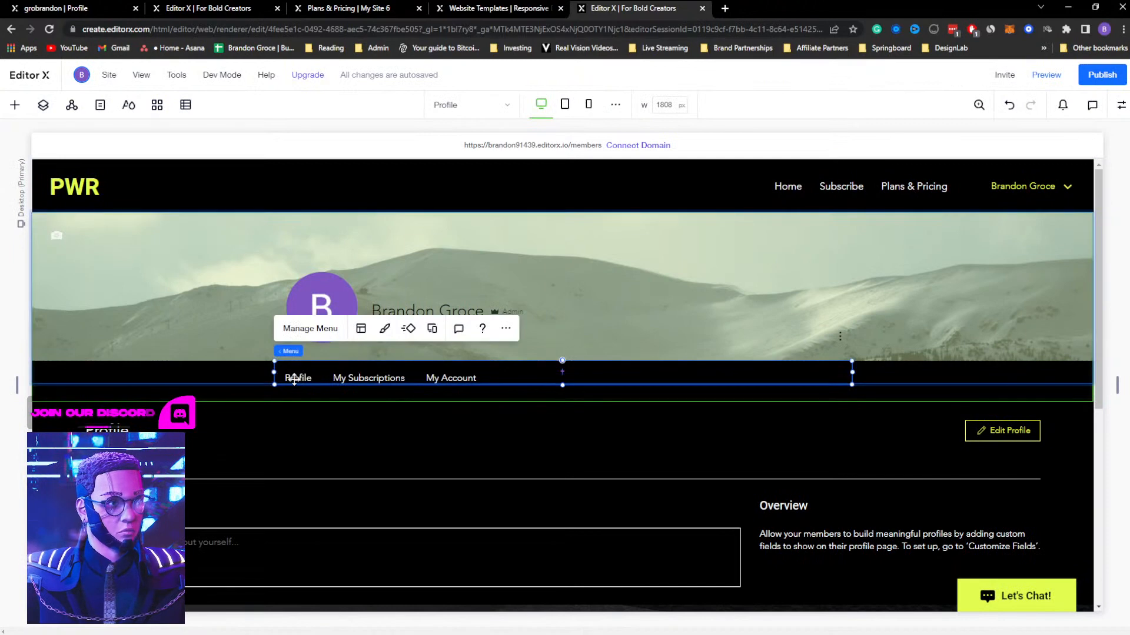
scroll(481, 472, "down", 3)
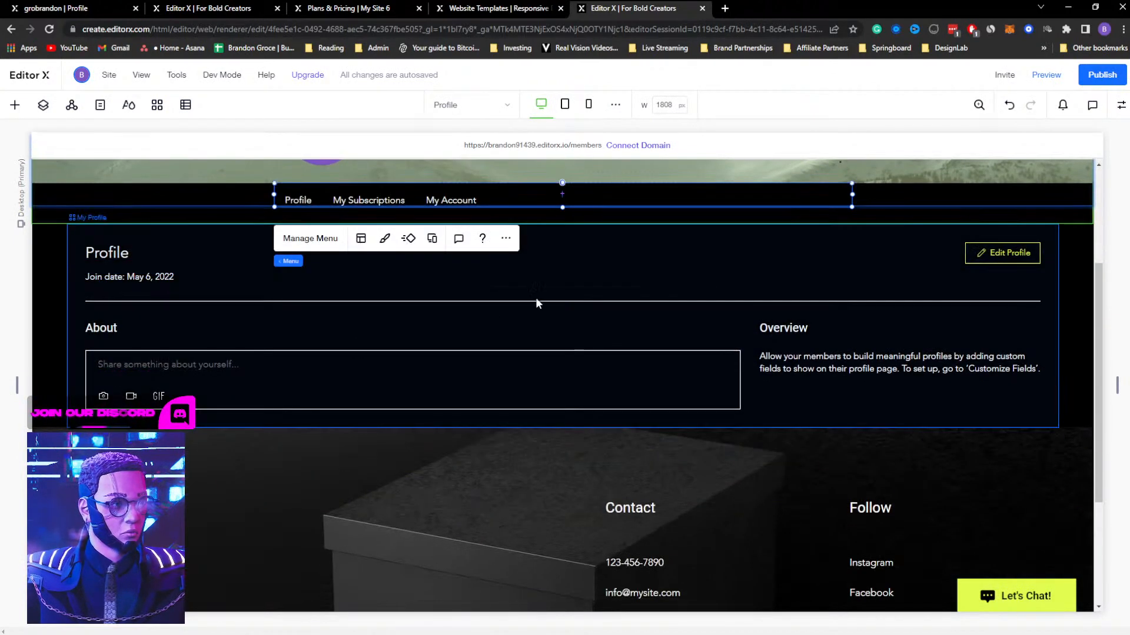
left_click(351, 319)
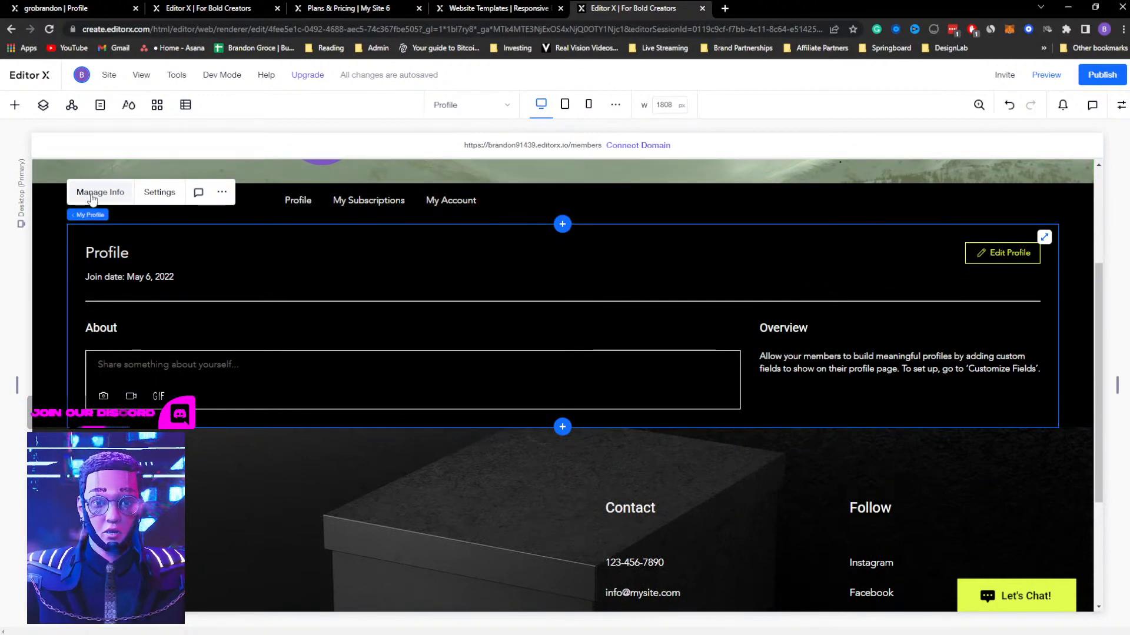
scroll(92, 199, "up", 2)
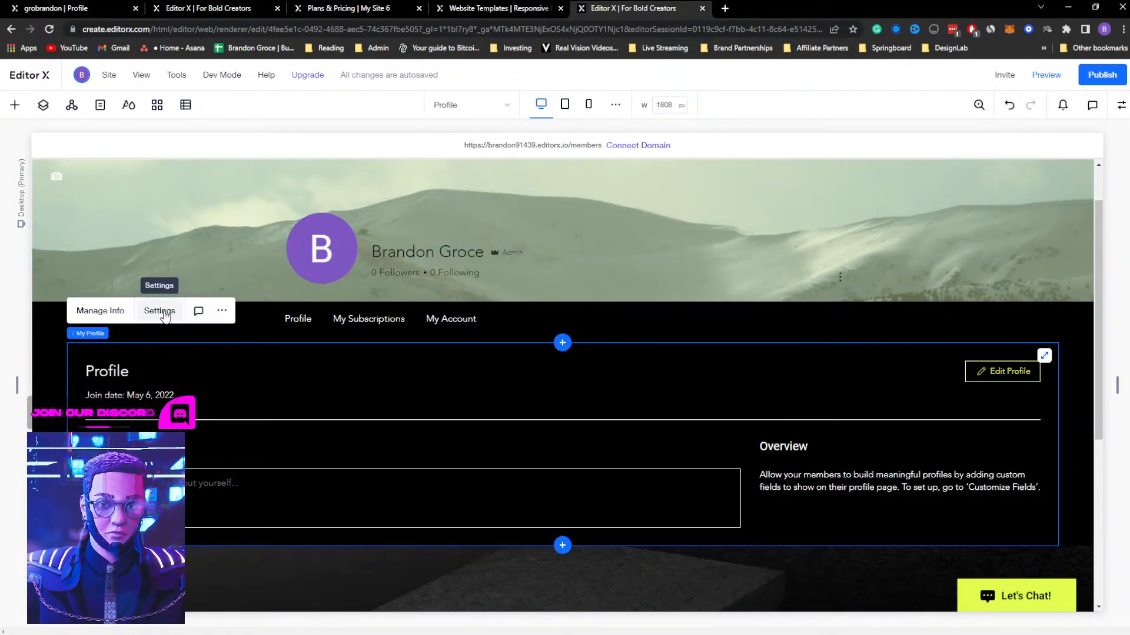
left_click(164, 313)
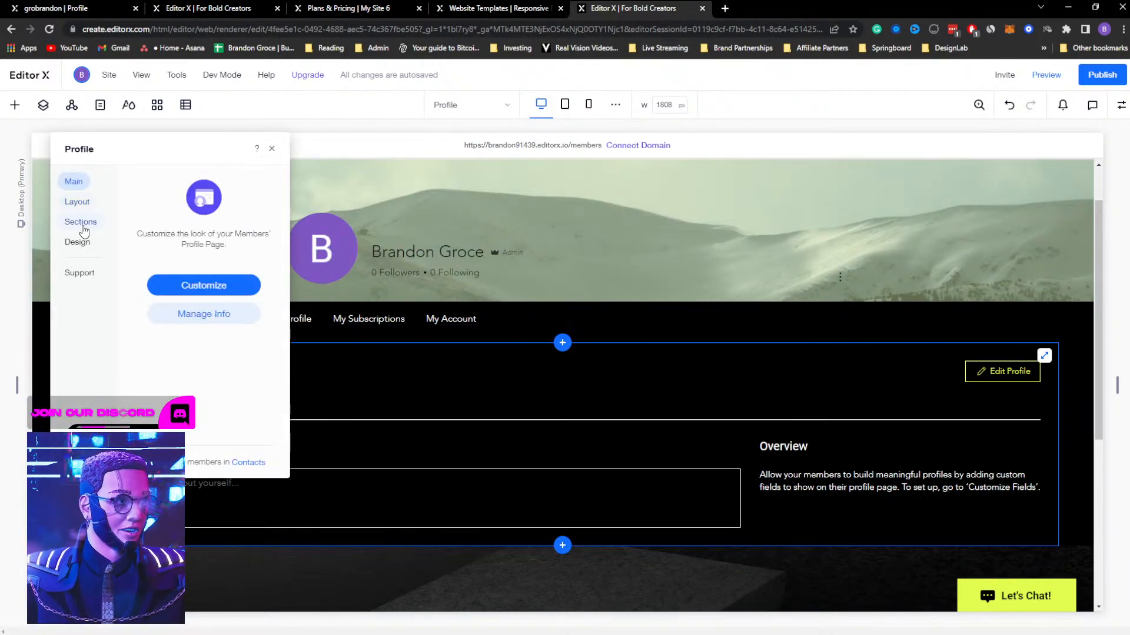
left_click(82, 226)
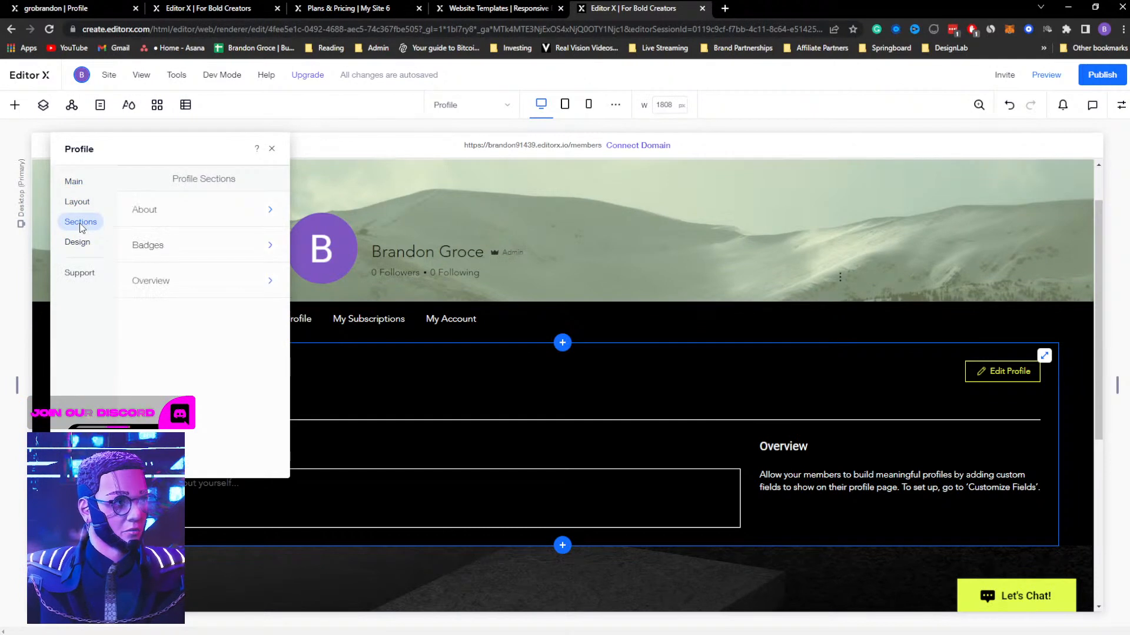
left_click(82, 246)
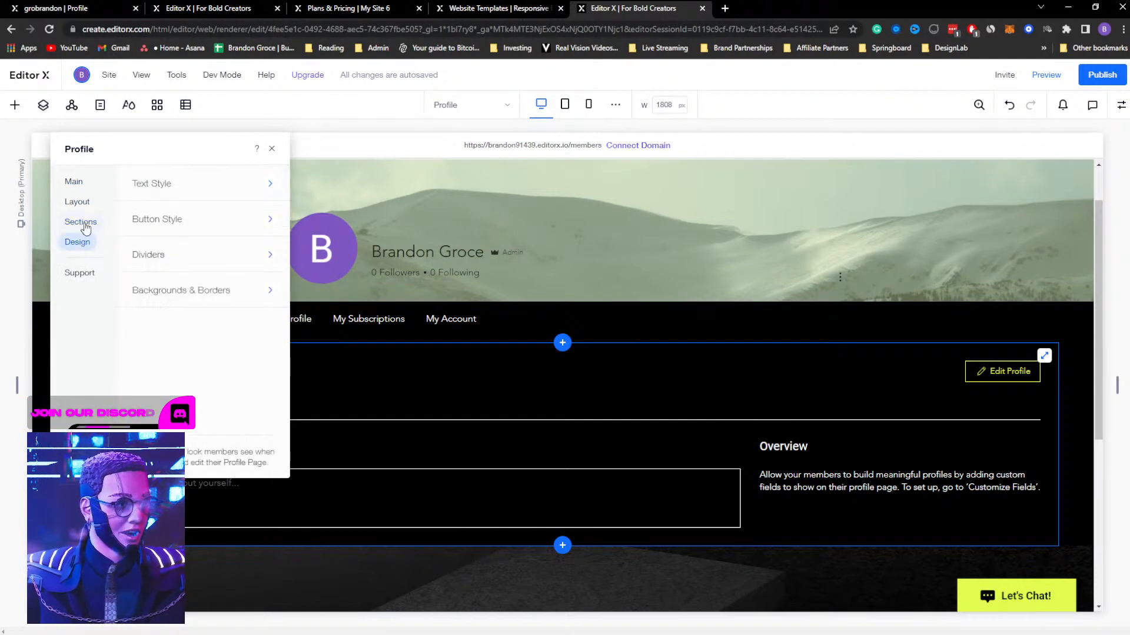
left_click(76, 183)
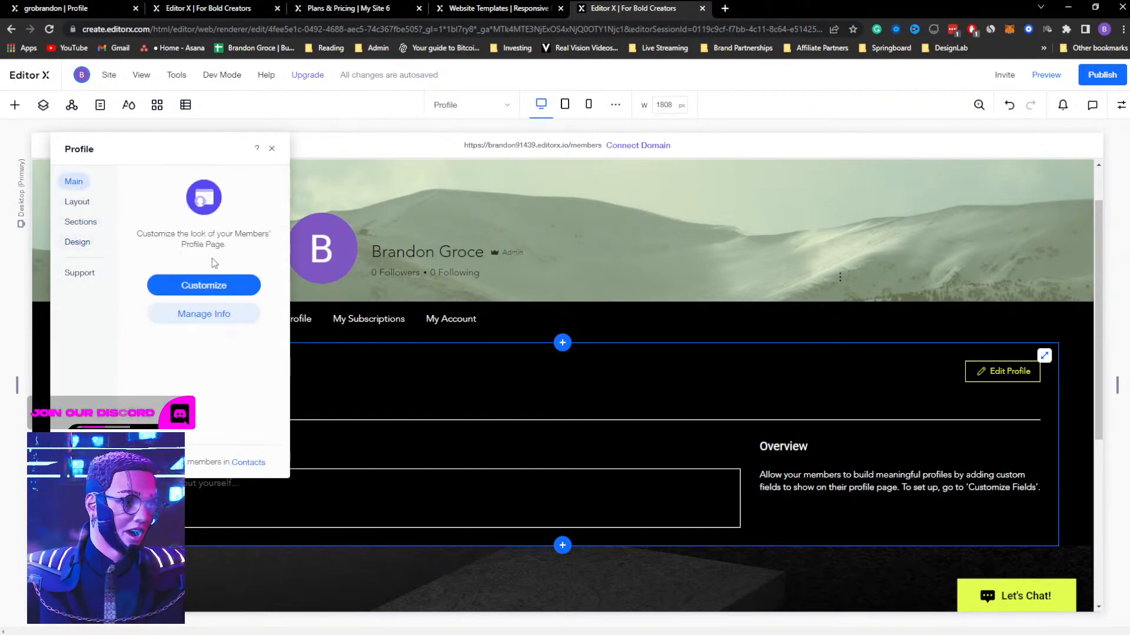
left_click(184, 285)
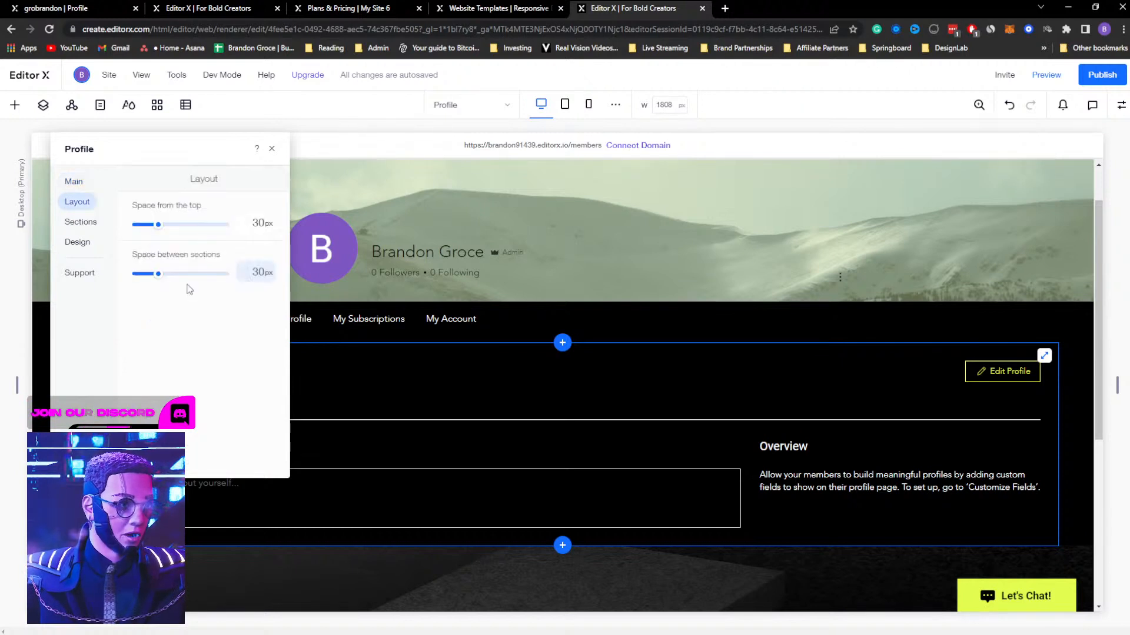
left_click(272, 149)
Examine the member account and profile info fields and the additional fields available, and close the dashboard
left_click(123, 318)
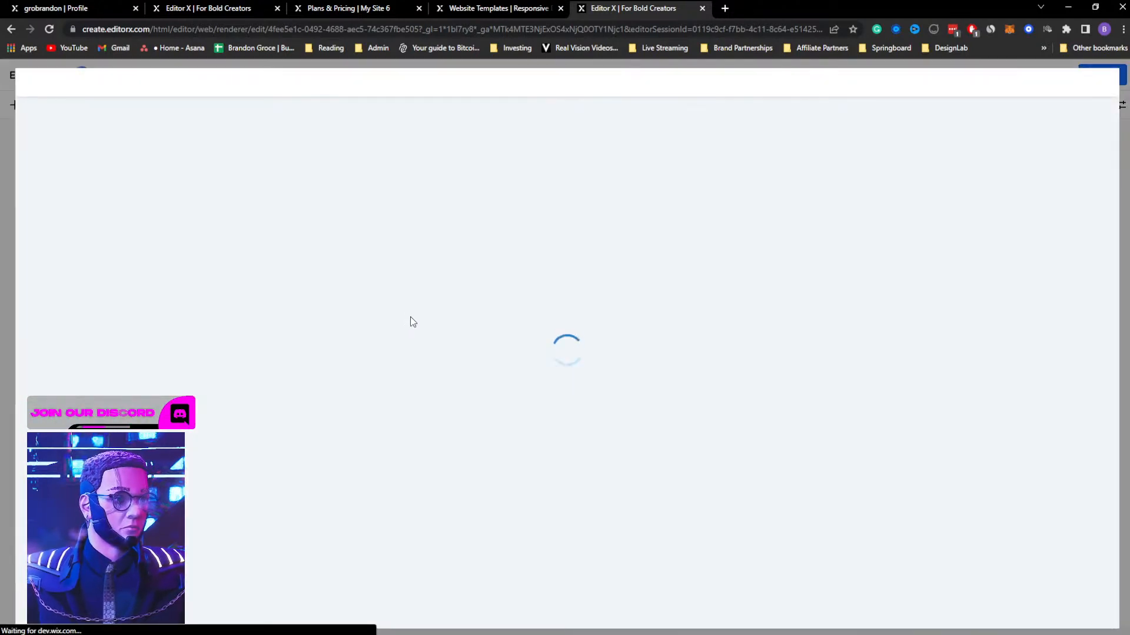
left_click(483, 454)
scroll(481, 389, "down", 1)
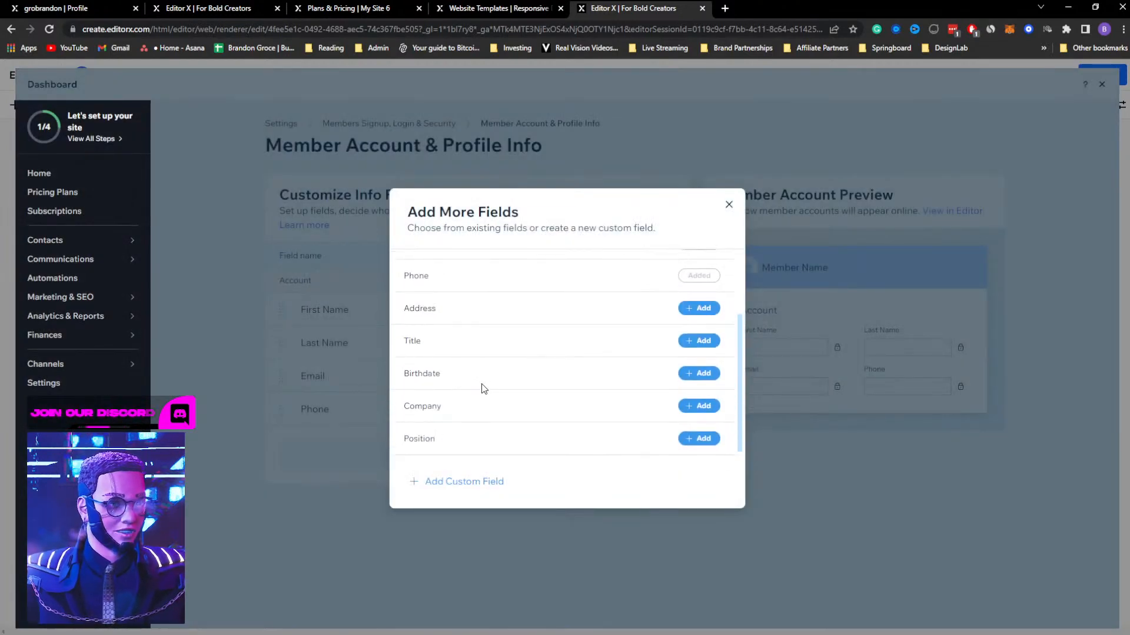
left_click(727, 205)
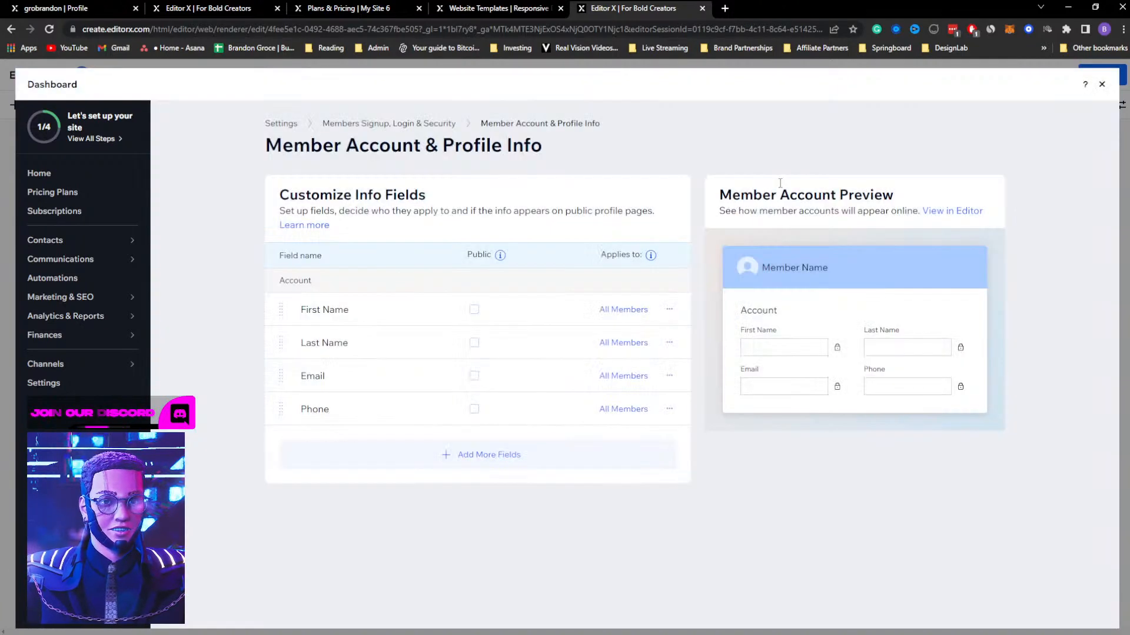
left_click(1102, 85)
Add a custom Public Page through the Wix Members Area app and close the App Manager
left_click(309, 321)
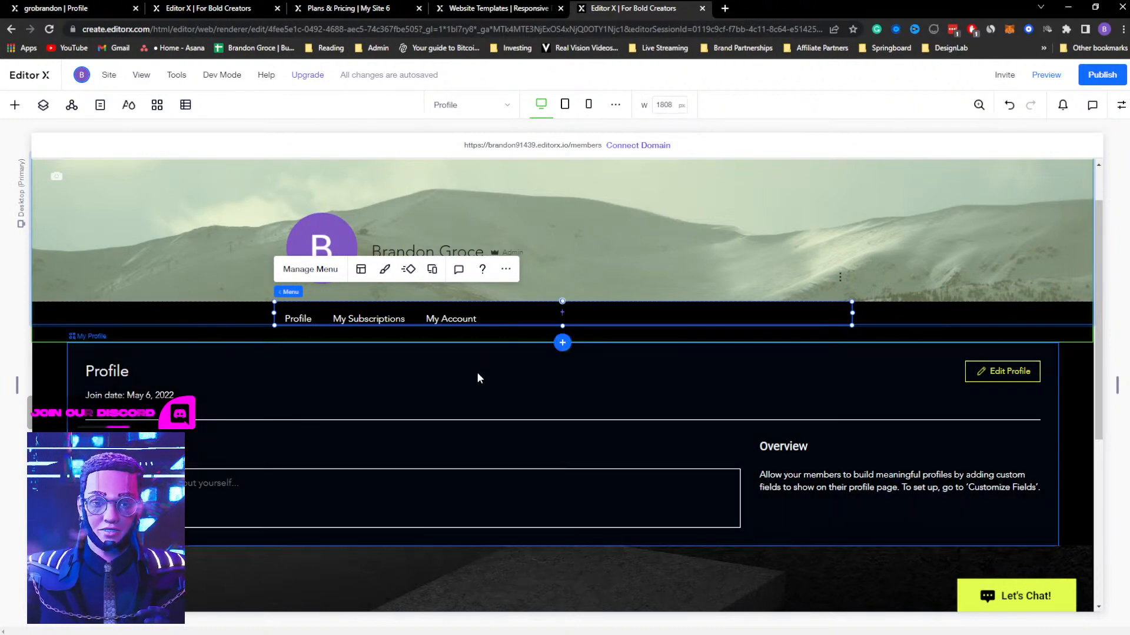
scroll(476, 368, "up", 1)
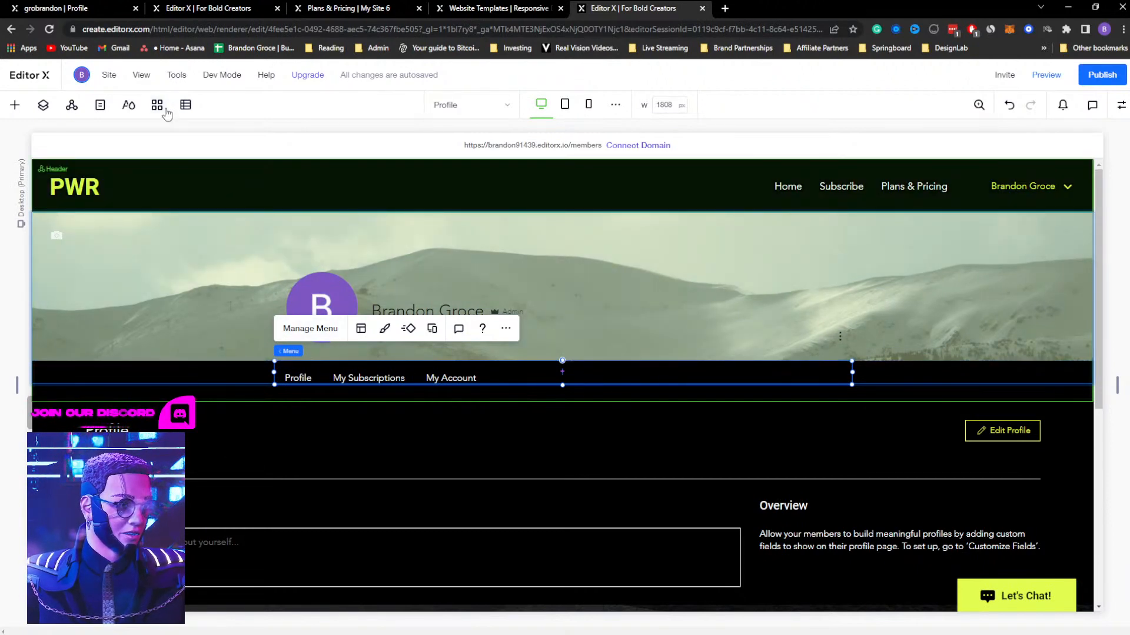
left_click(159, 107)
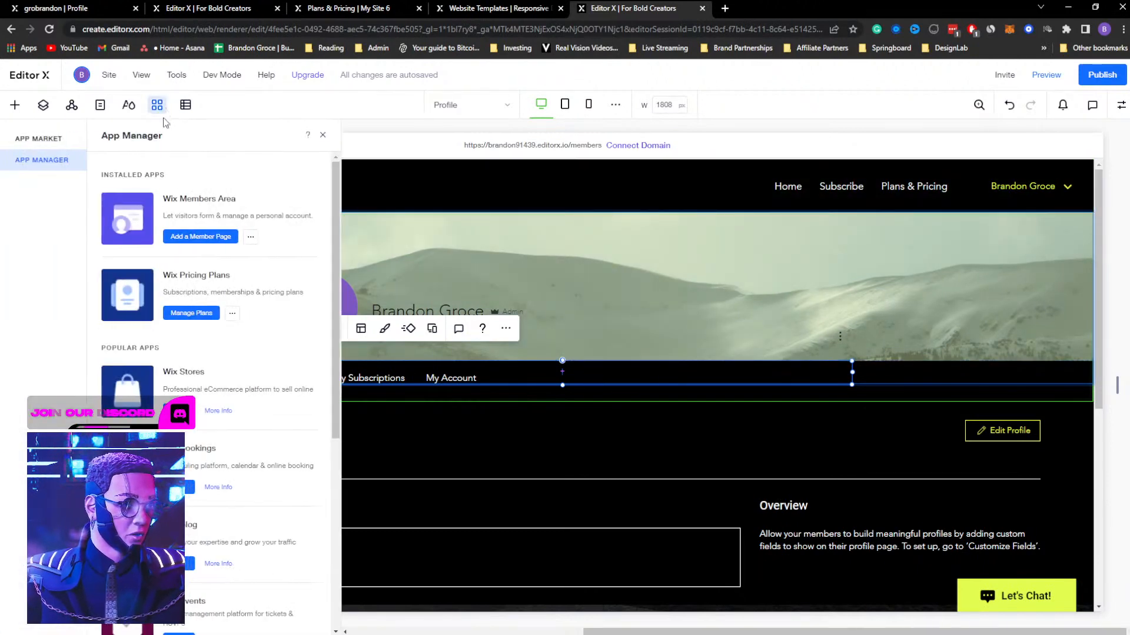
left_click(187, 236)
left_click(398, 201)
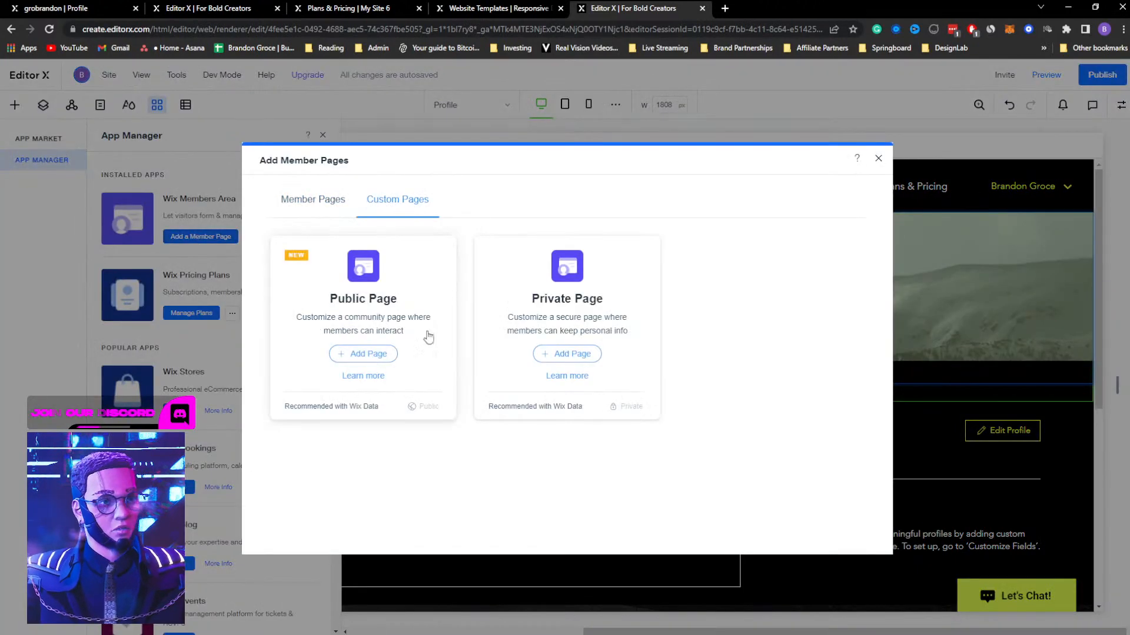
left_click(377, 355)
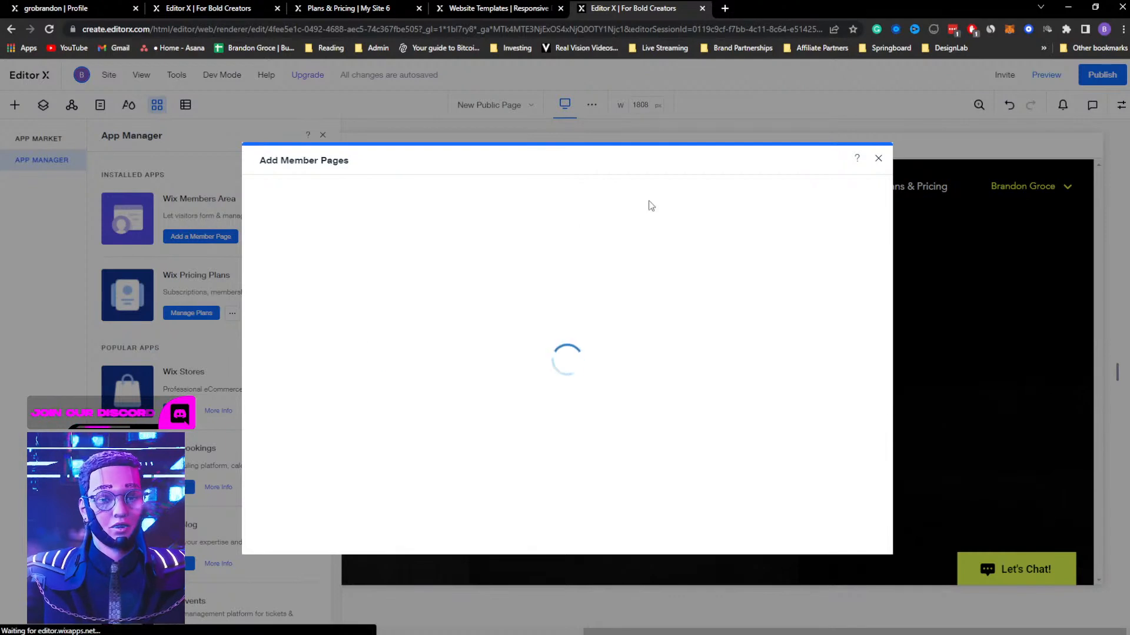
left_click(879, 160)
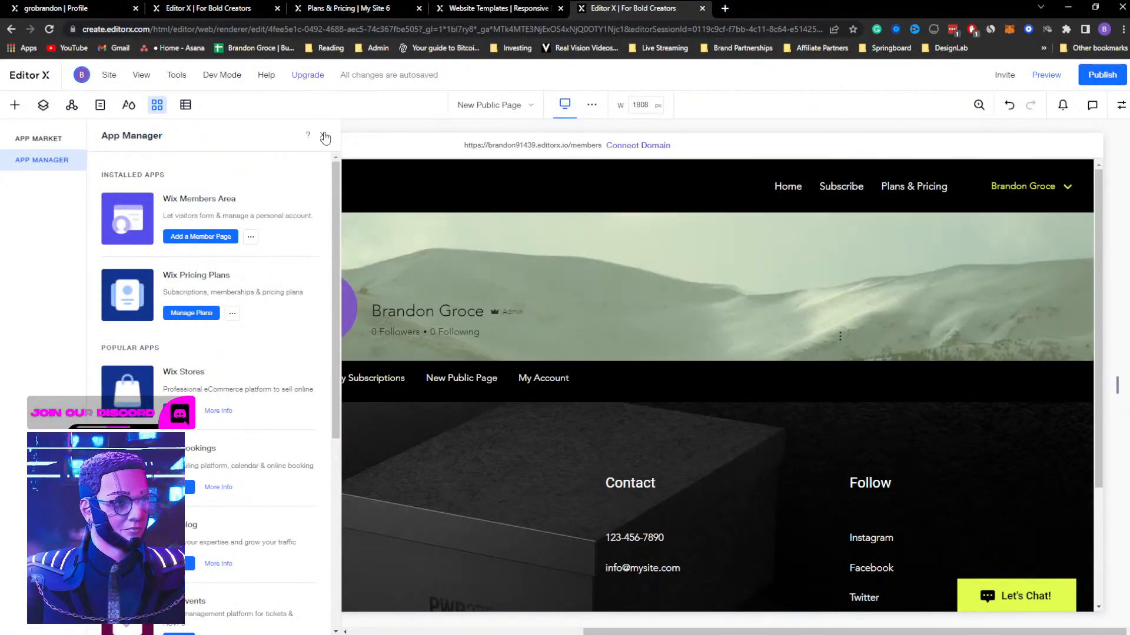
left_click(322, 136)
Look over the new public page's layout and its entry in the member menu
scroll(459, 327, "down", 1)
scroll(459, 328, "down", 1)
scroll(460, 328, "up", 1)
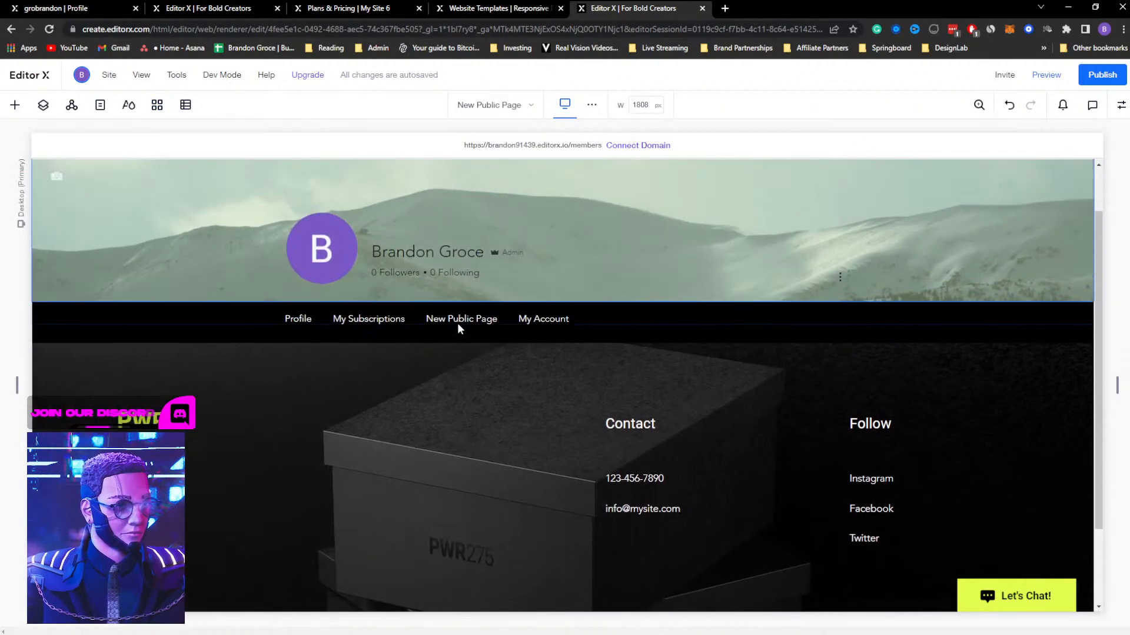
scroll(454, 321, "down", 1)
scroll(454, 321, "down", 2)
scroll(454, 321, "up", 3)
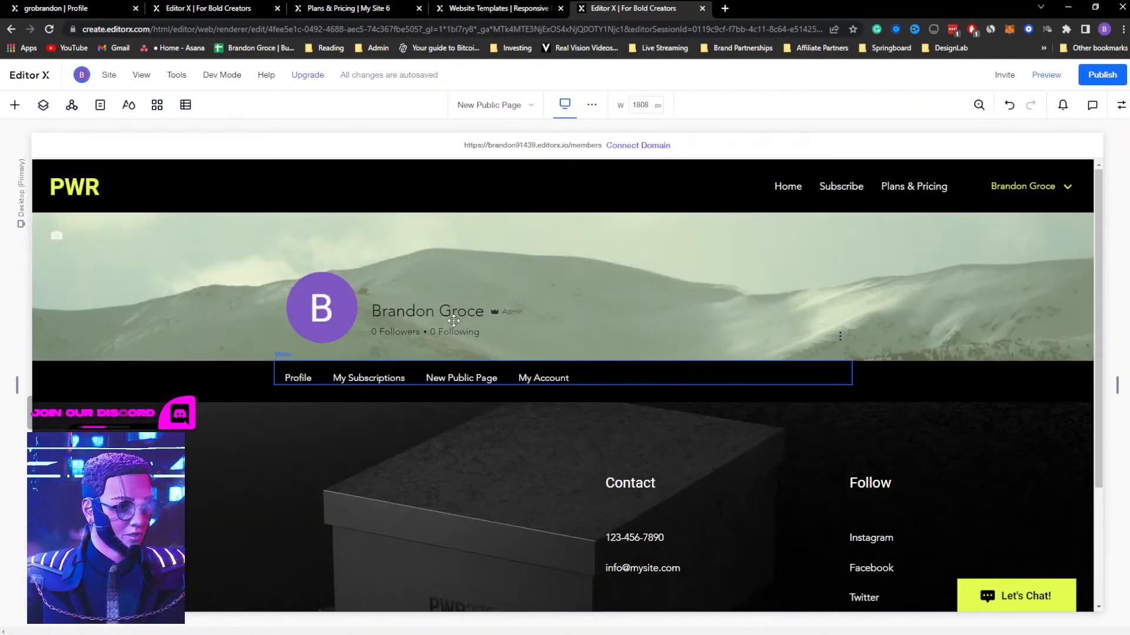
left_click(244, 383)
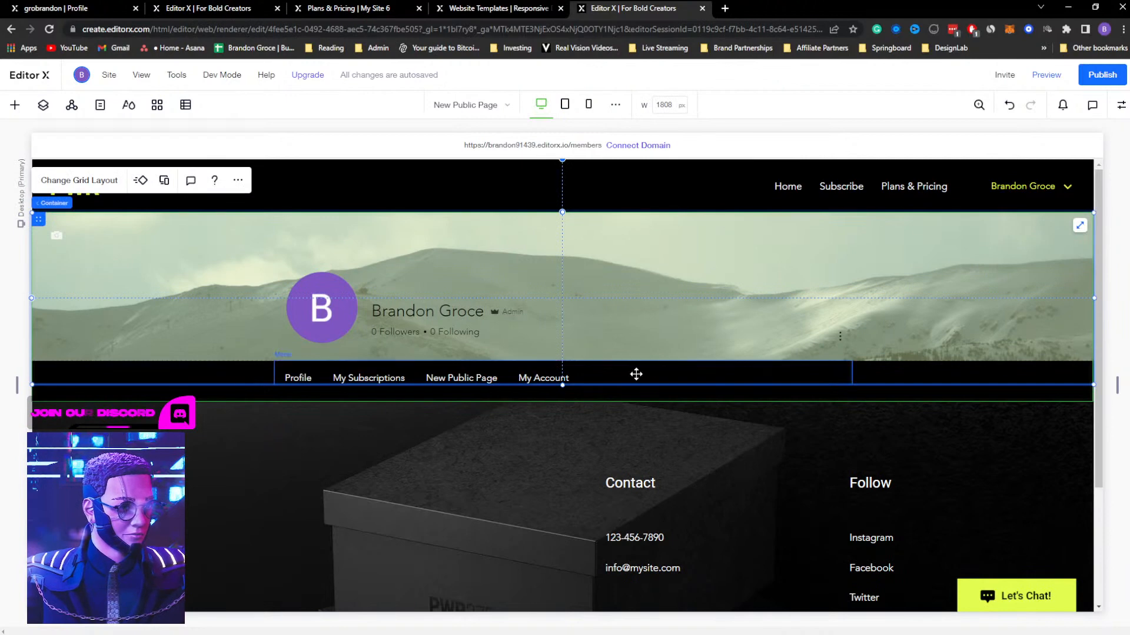
scroll(694, 321, "down", 1)
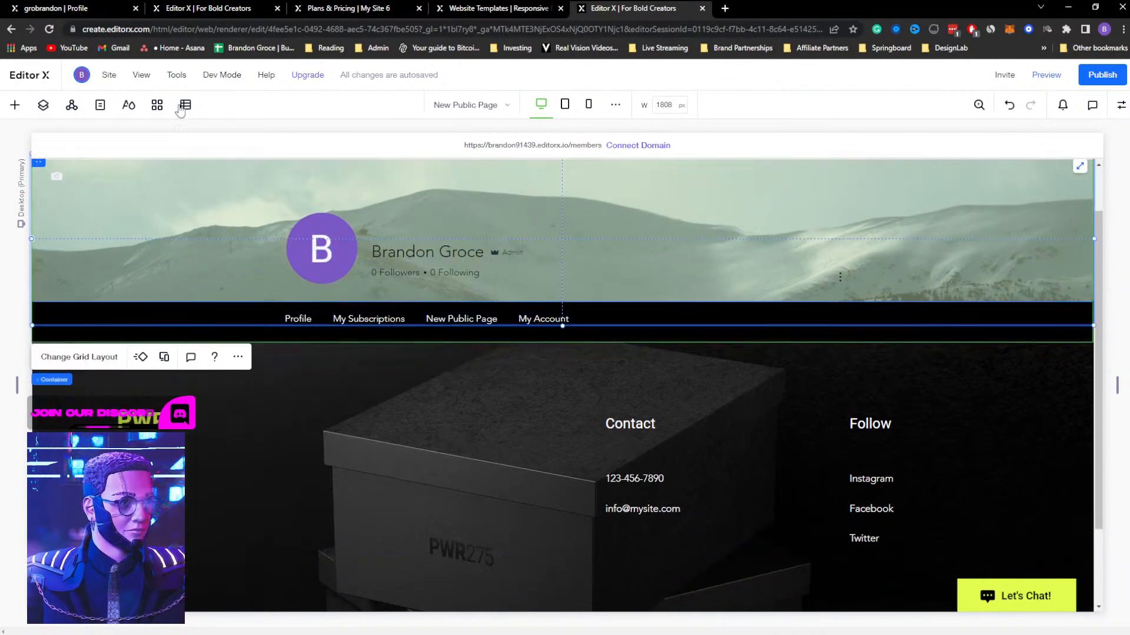
Review the site's page list and the member elements available for adding to the page
left_click(99, 106)
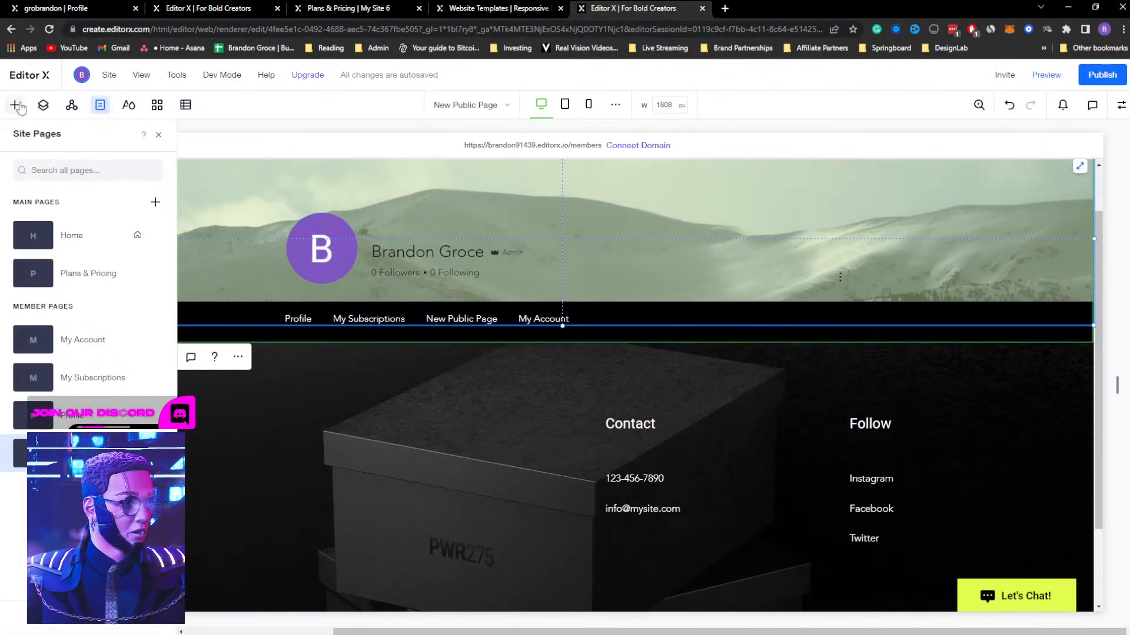
left_click(15, 105)
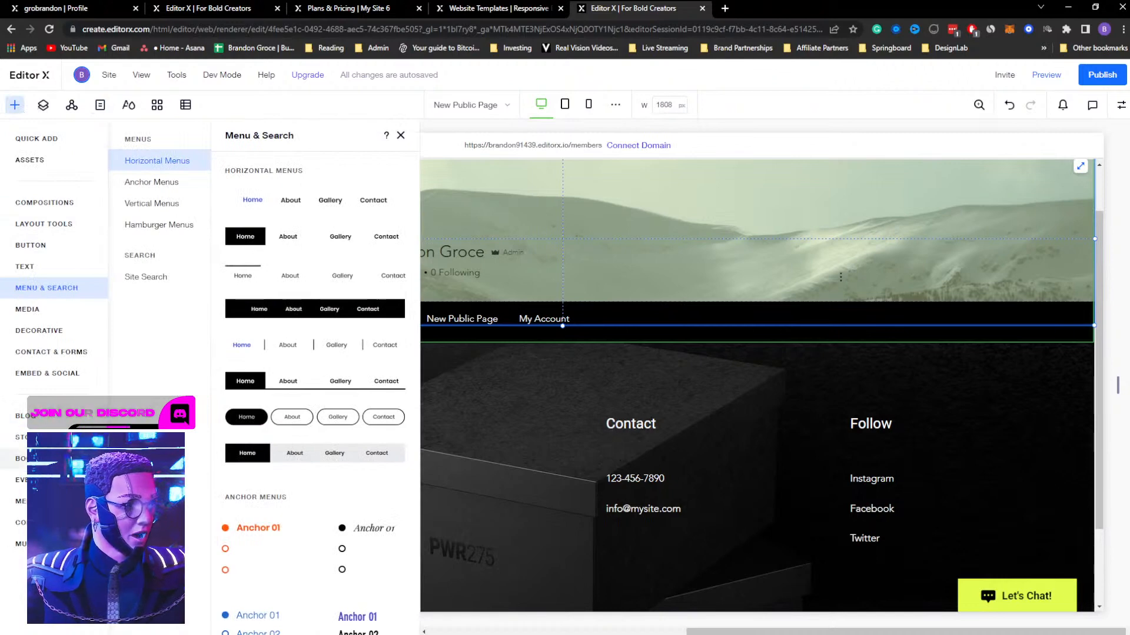
left_click(18, 501)
scroll(277, 353, "up", 5)
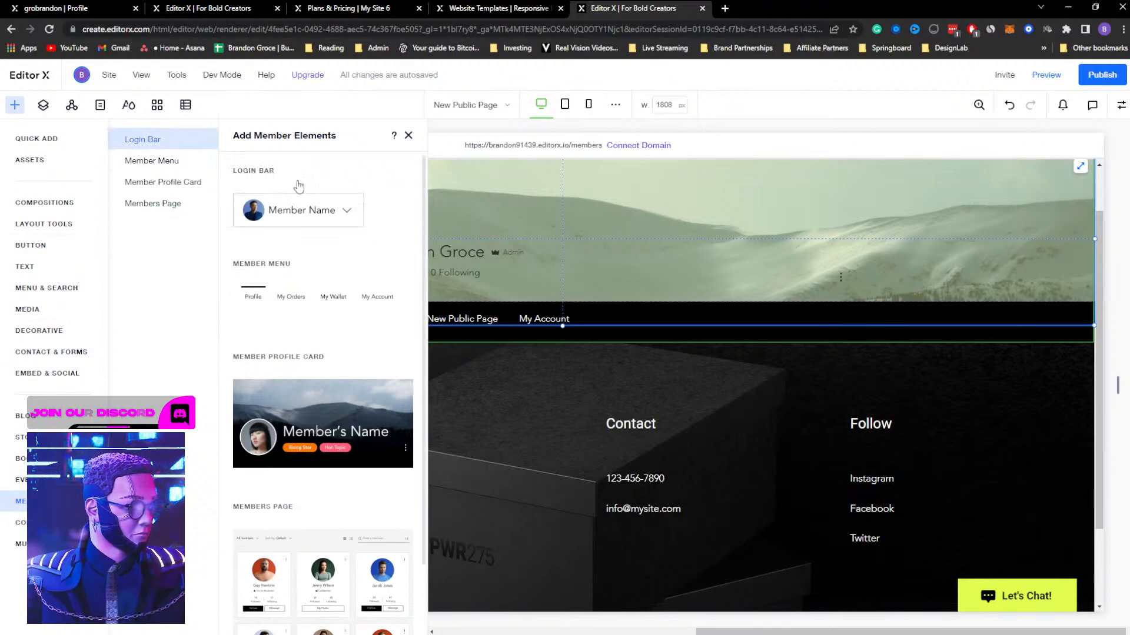
left_click(408, 135)
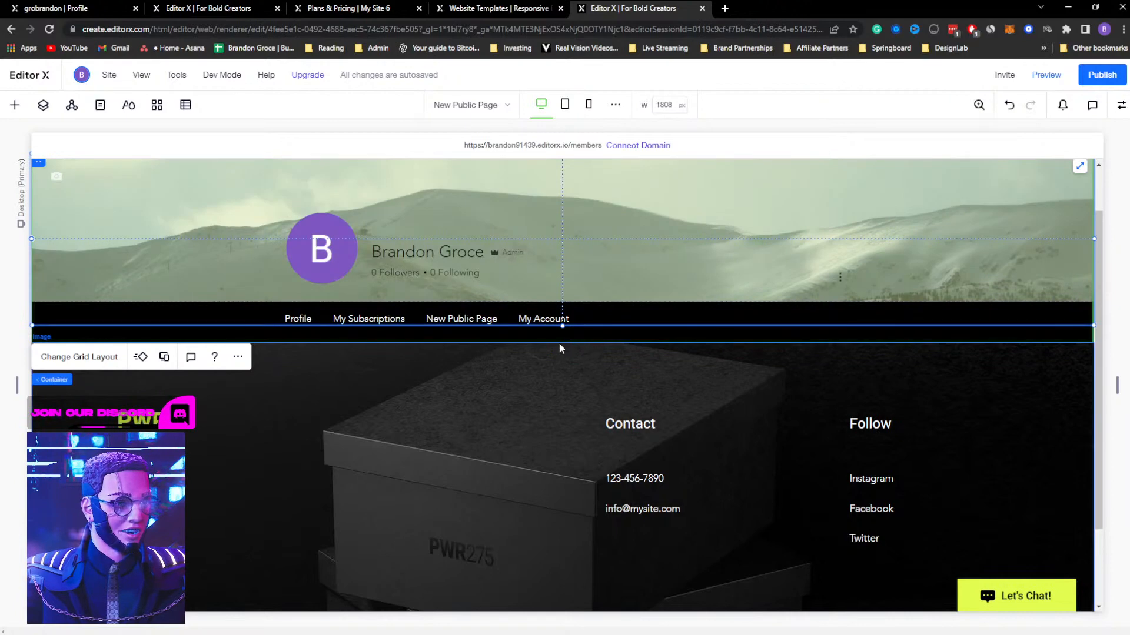
Add a blank section below the member menu on New Public Page
left_click(563, 342)
left_click(526, 407)
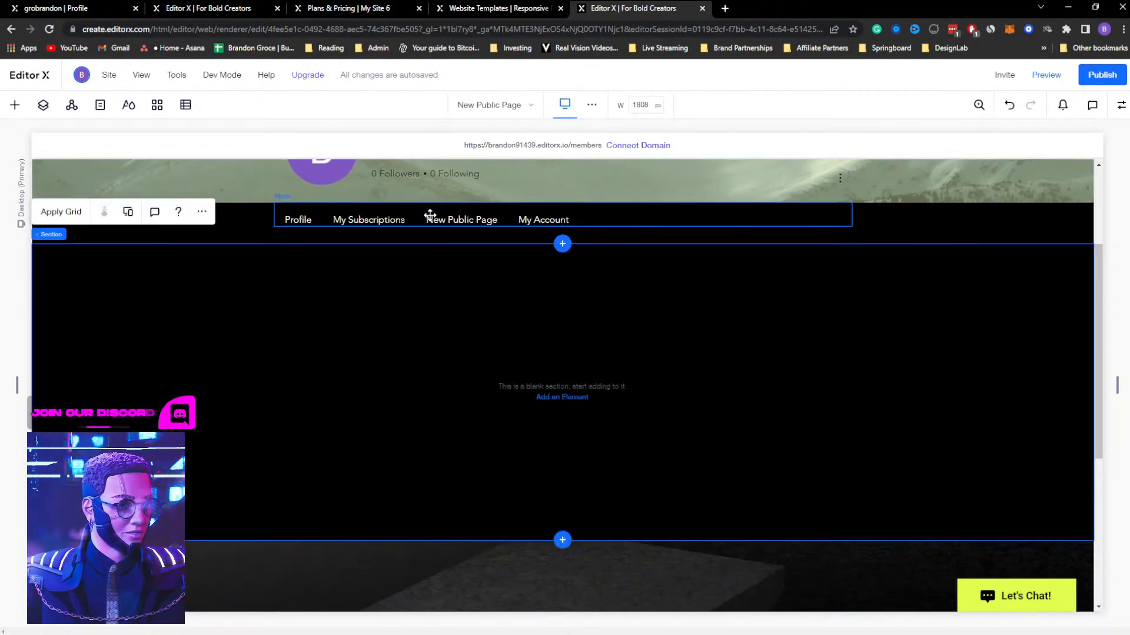
left_click(433, 216)
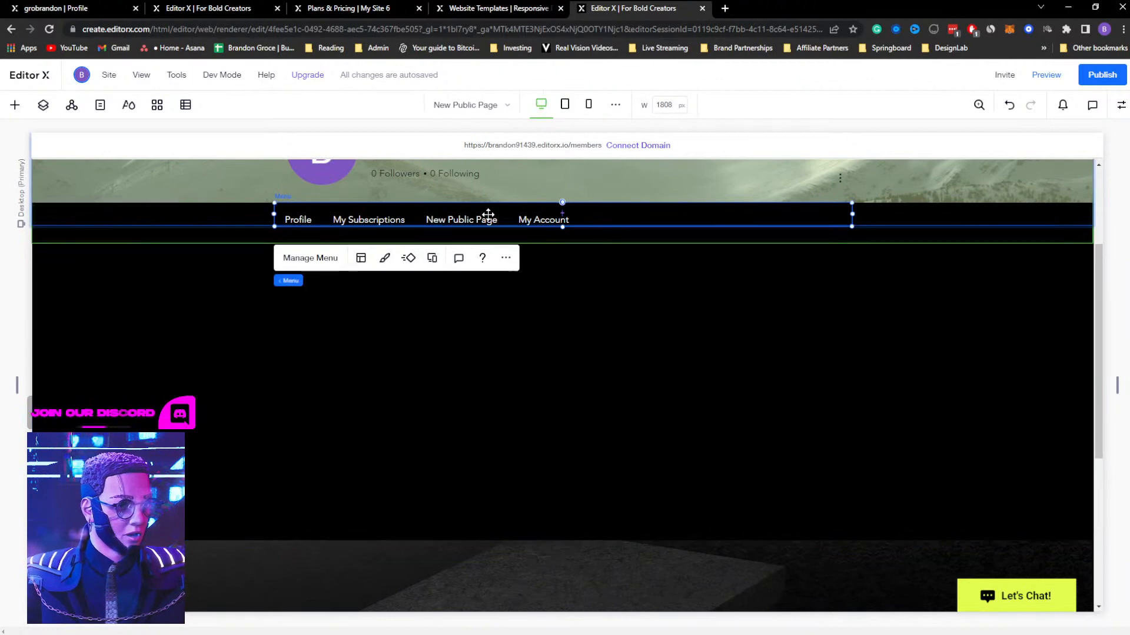
left_click(618, 360)
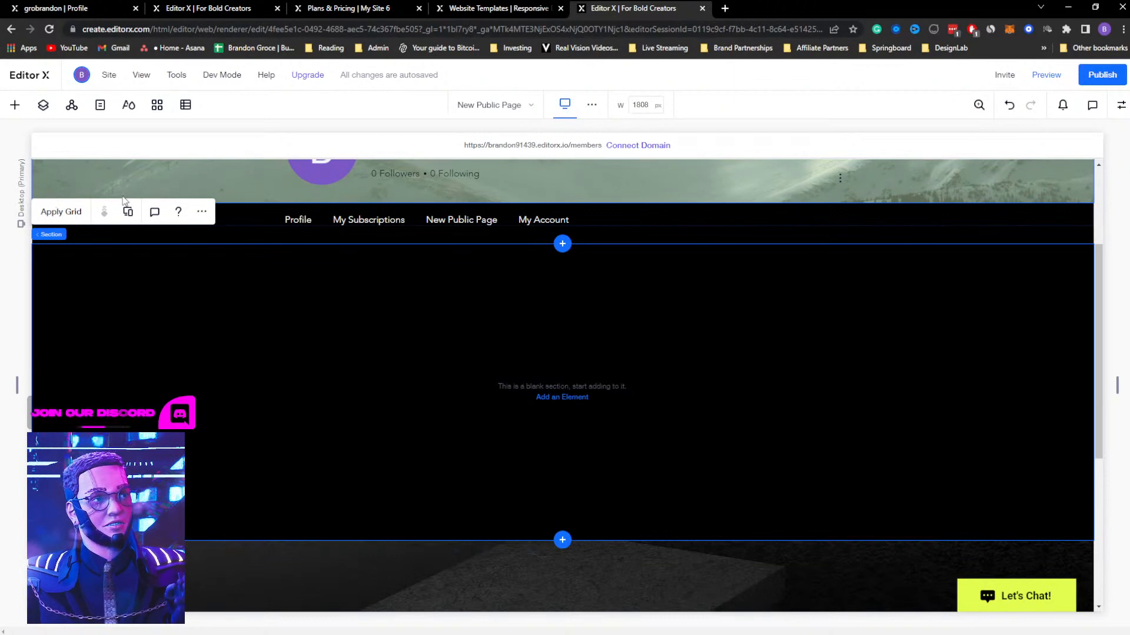
scroll(470, 321, "up", 3)
left_click(488, 377)
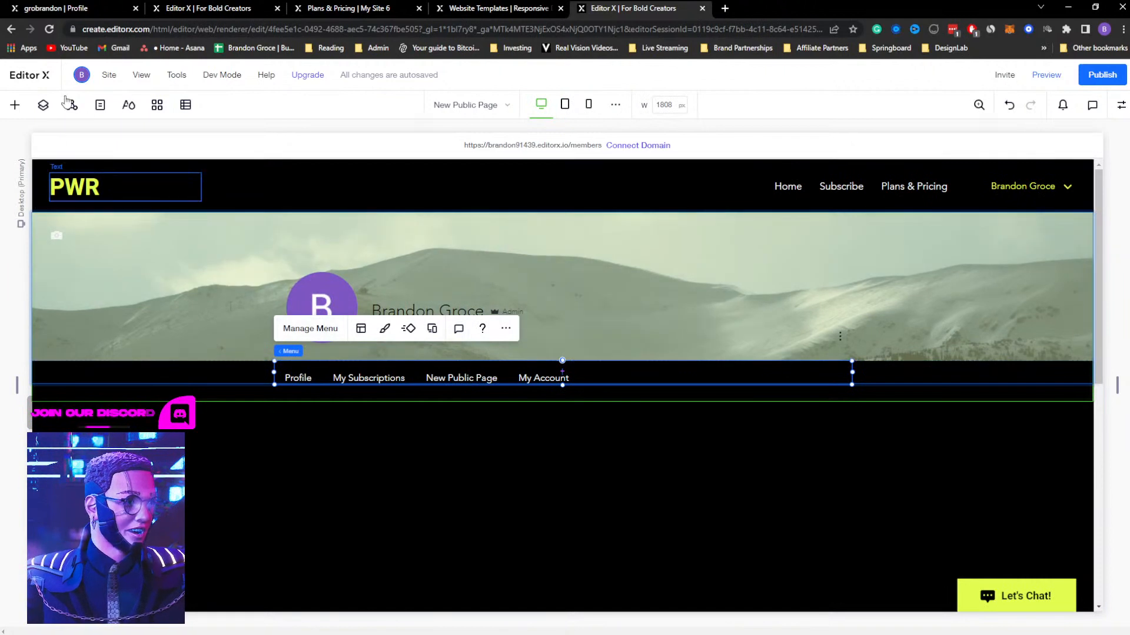
Delete New Public Page from the member pages and close the site pages list
left_click(100, 105)
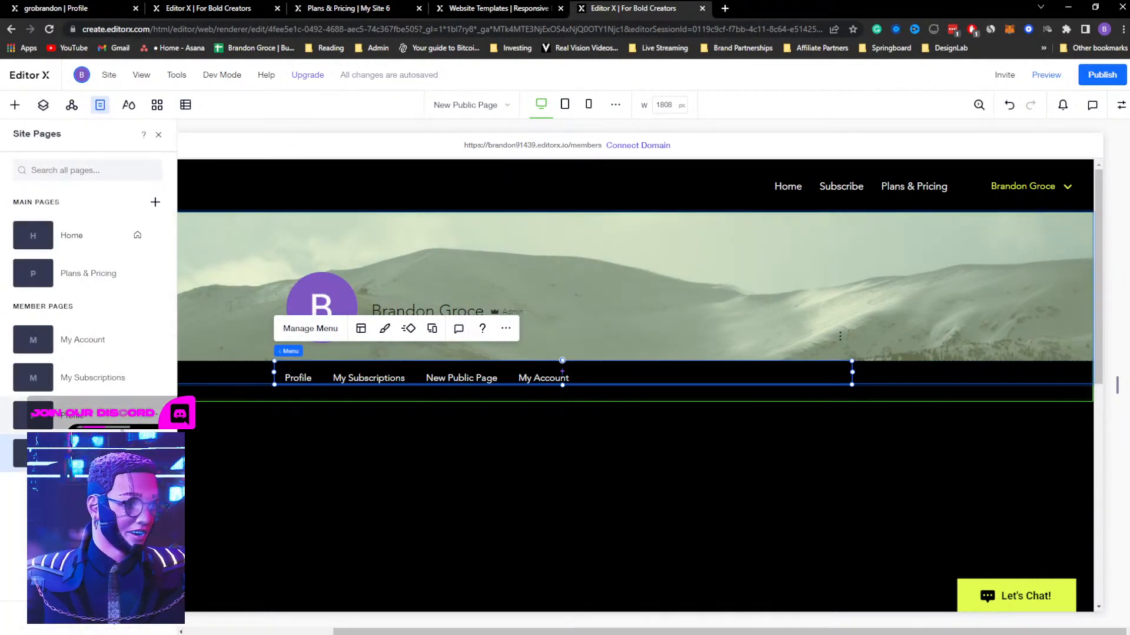
left_click(155, 454)
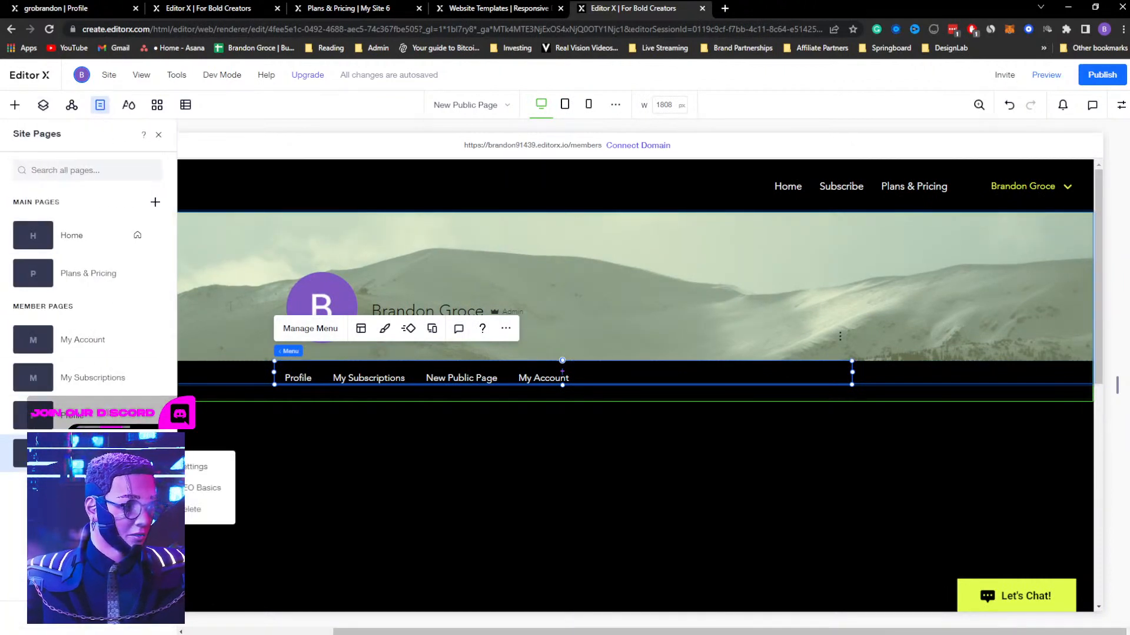
left_click(196, 512)
left_click(692, 410)
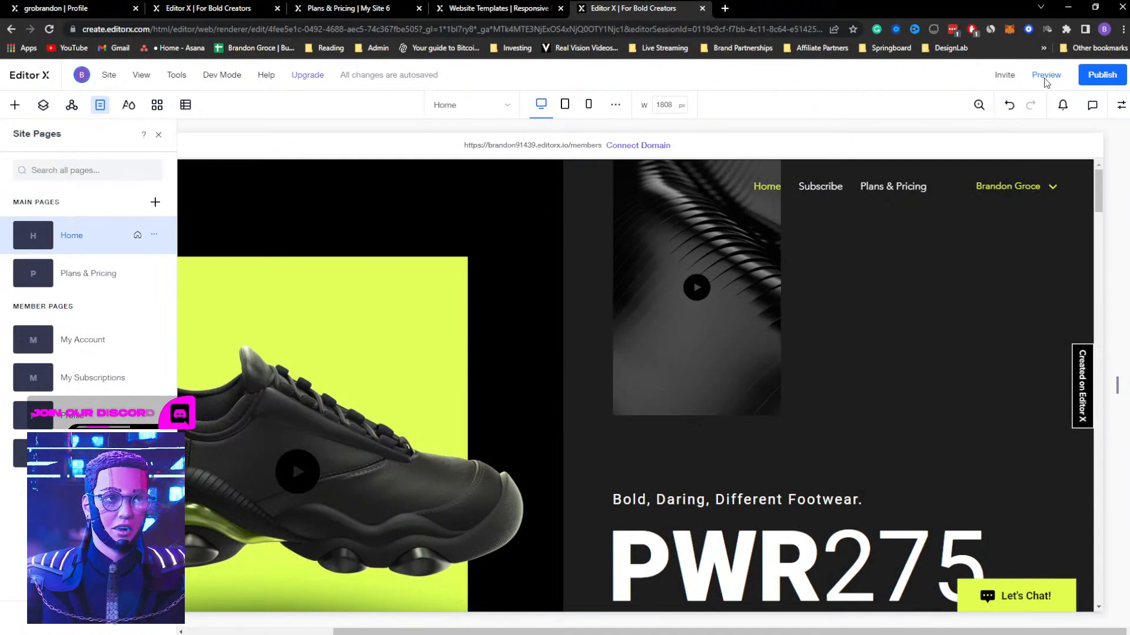
left_click(158, 135)
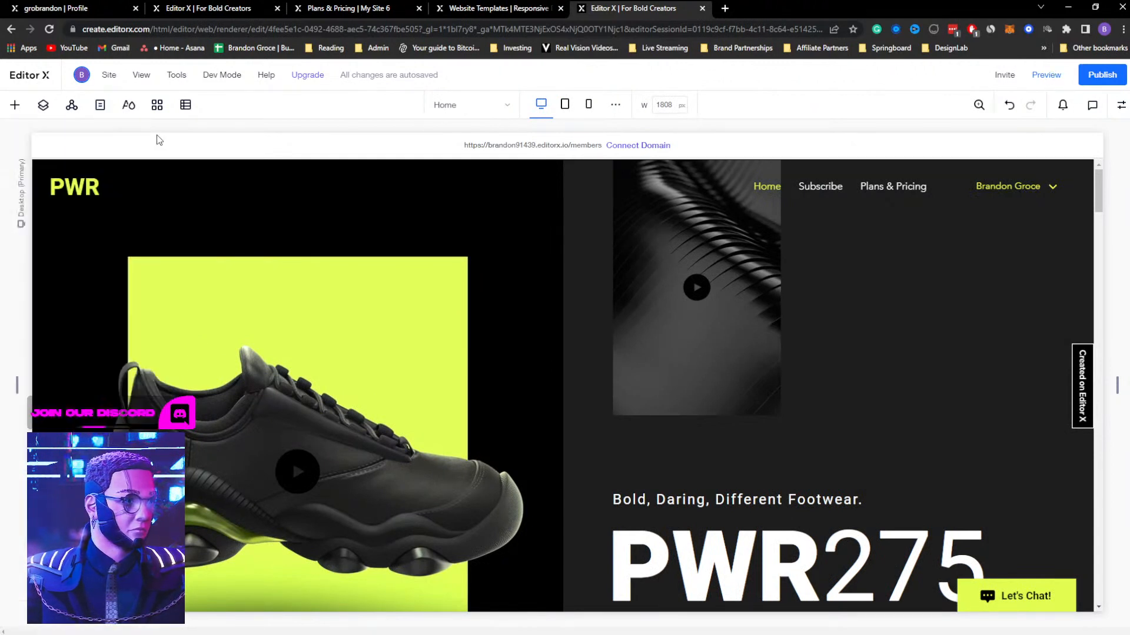
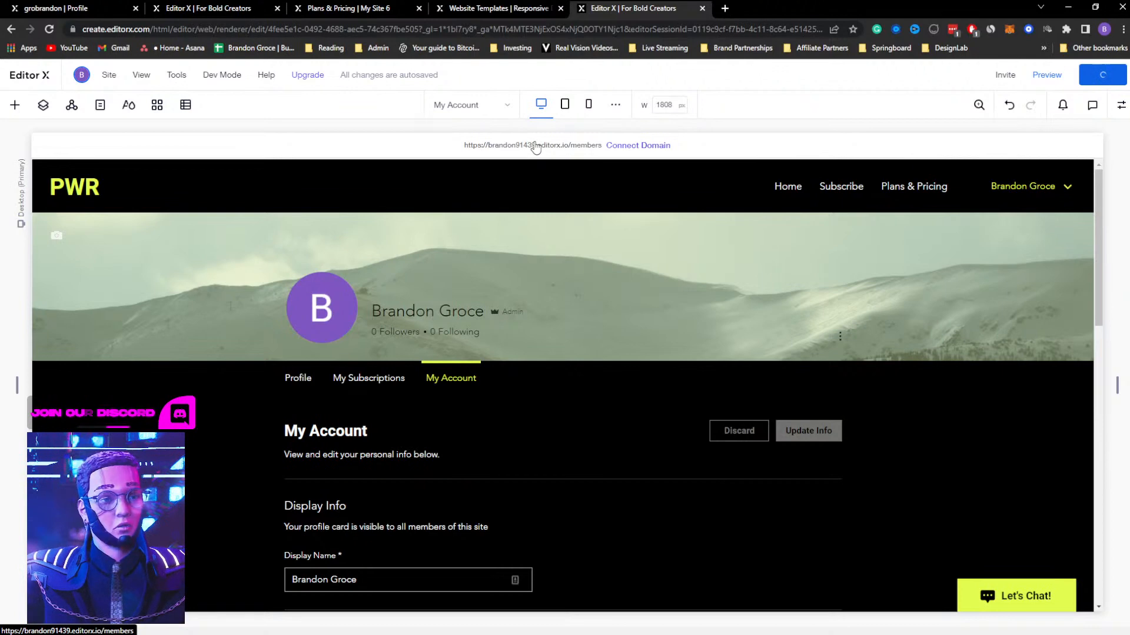
Reload the site editor and close the old Plans & Pricing checkout page and the website templates page
left_click(50, 29)
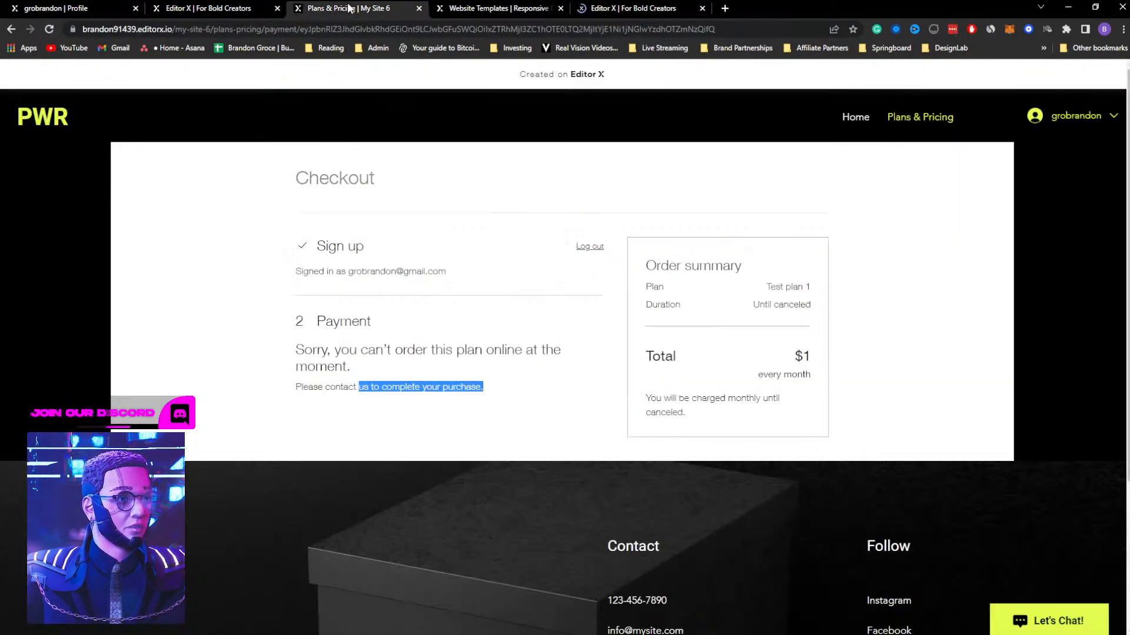
left_click(352, 8)
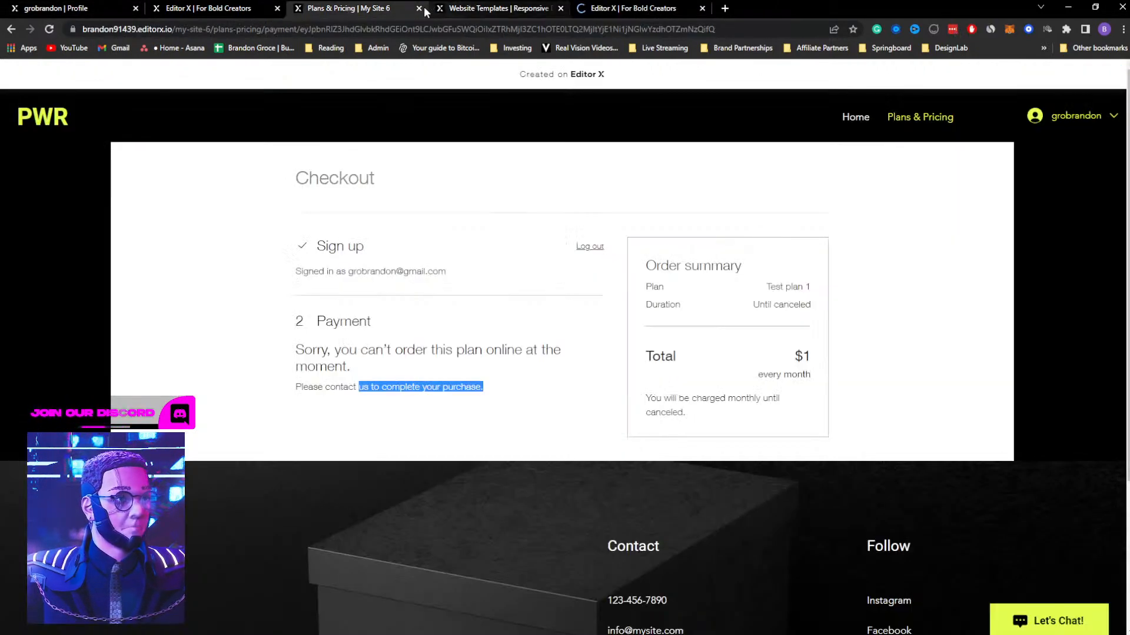
left_click(419, 8)
left_click(418, 8)
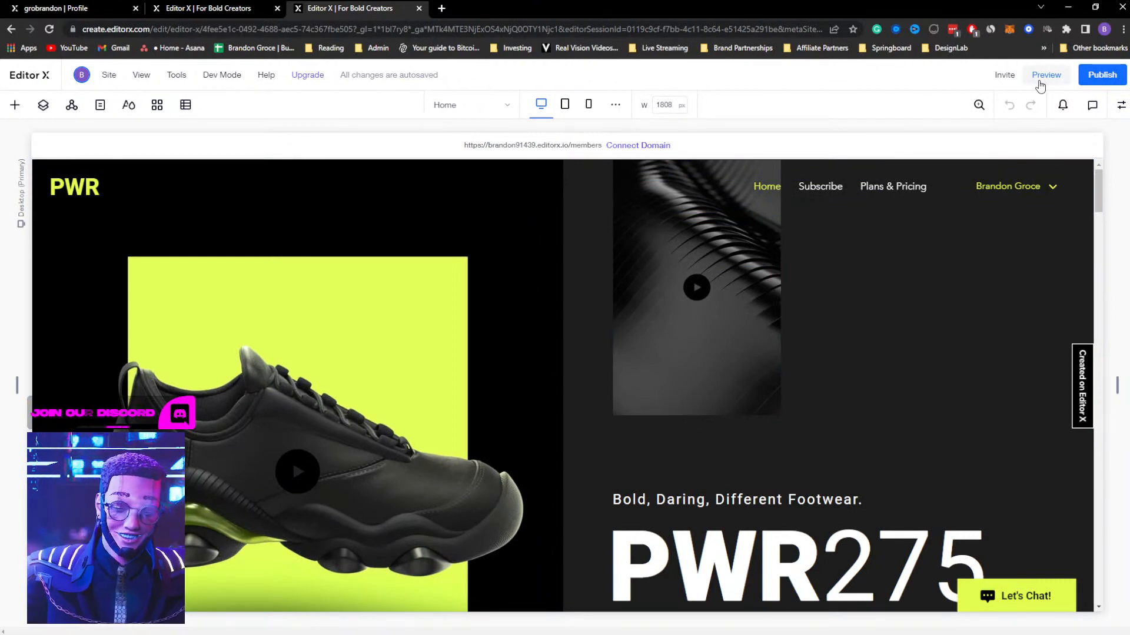
Publish the site, open the live version and look over its home page
left_click(1092, 79)
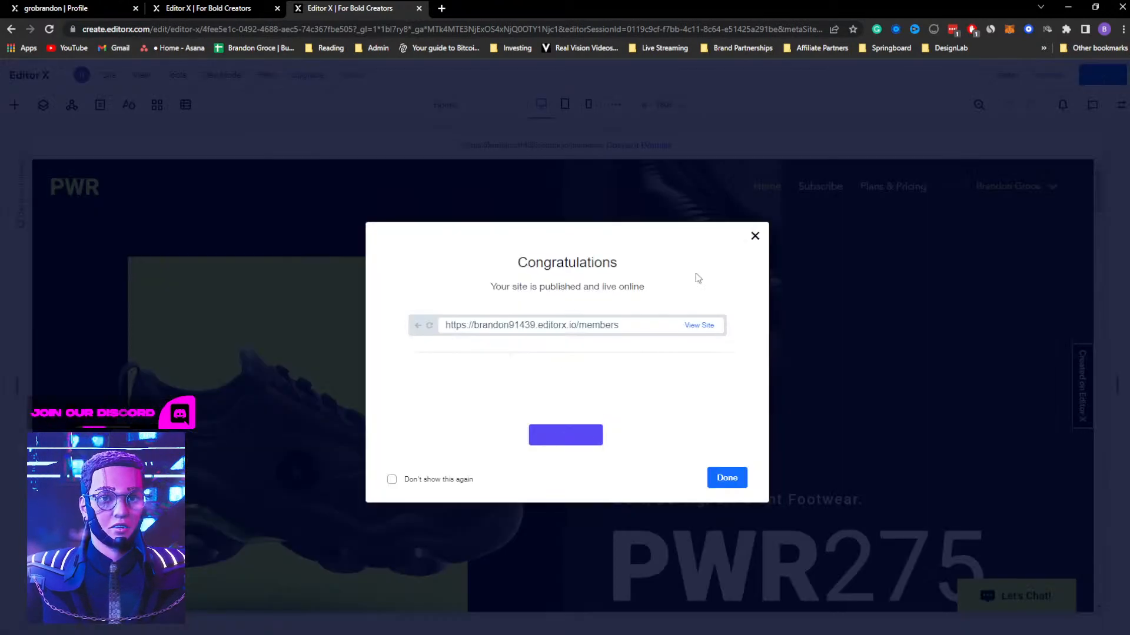
left_click(706, 331)
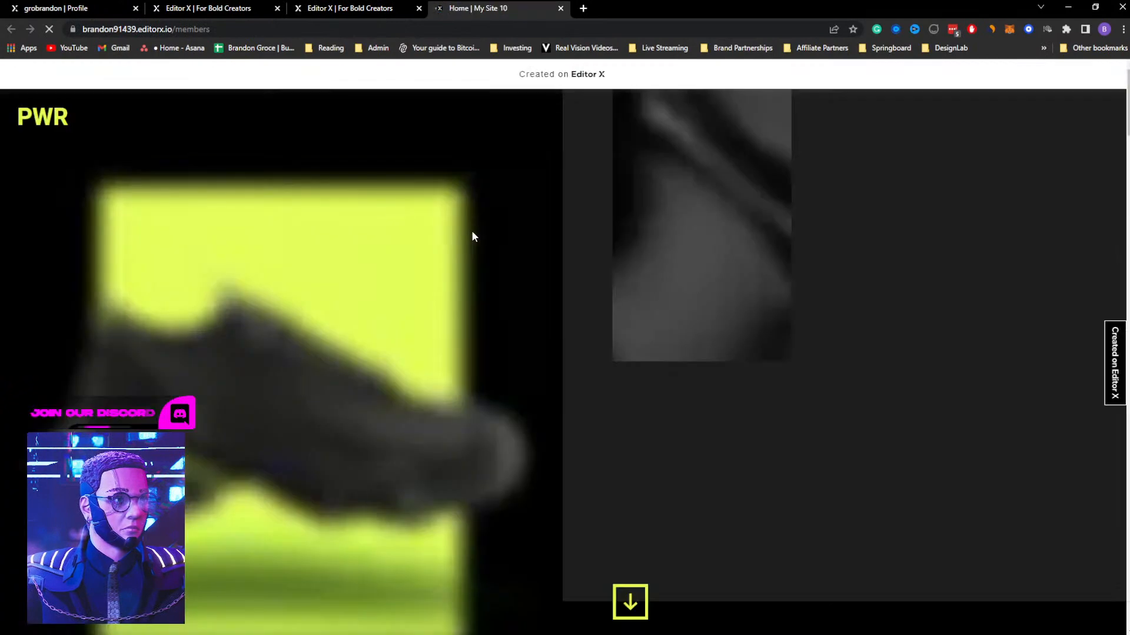
scroll(843, 117, "down", 15)
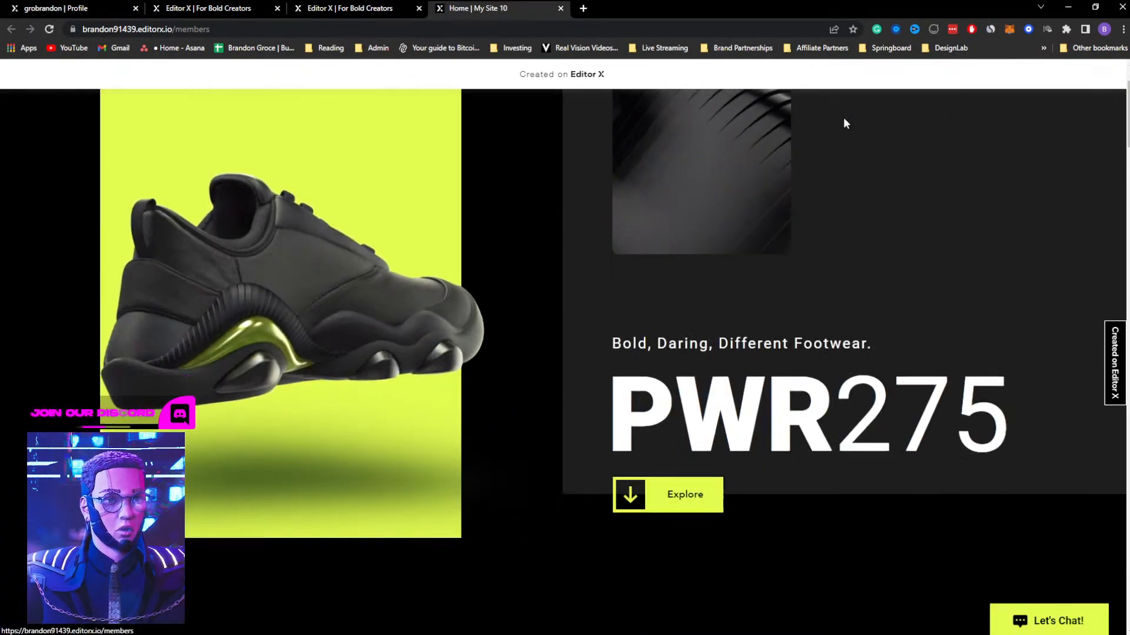
scroll(870, 181, "down", 17)
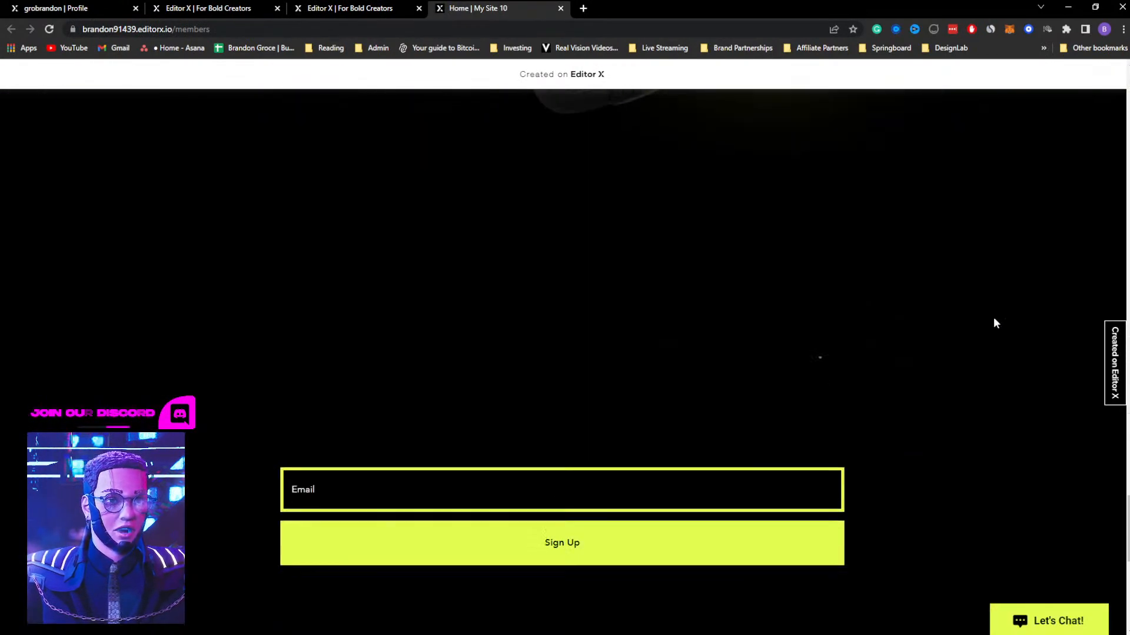
middle_click(952, 331)
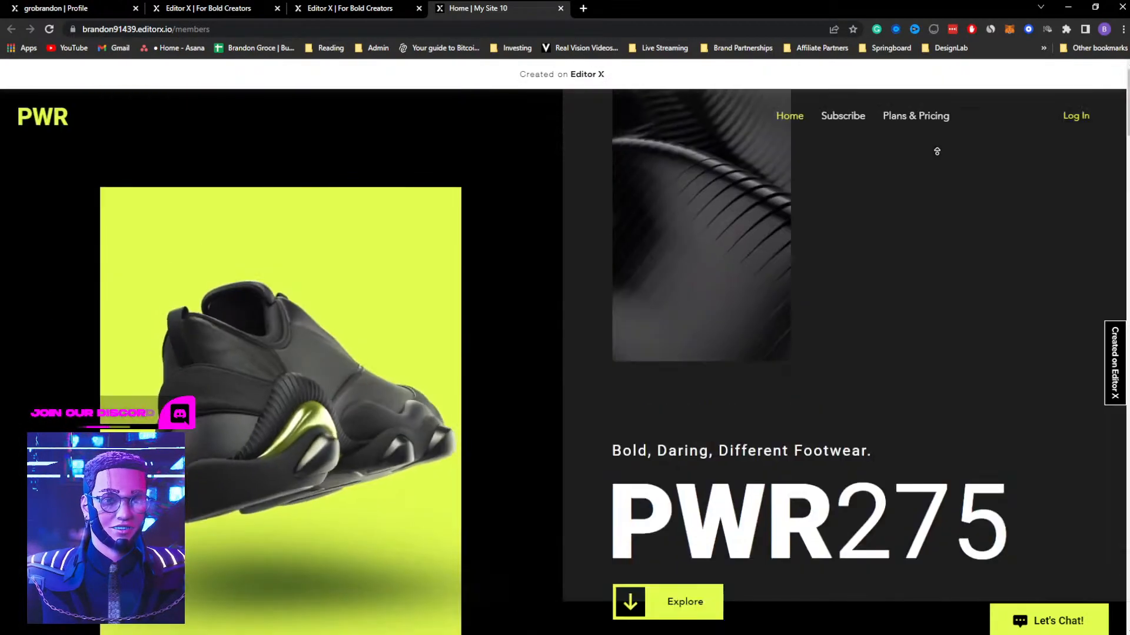
Open the live Plans & Pricing page and review the Test 1, Test 2 and Test 3 plans
left_click(900, 118)
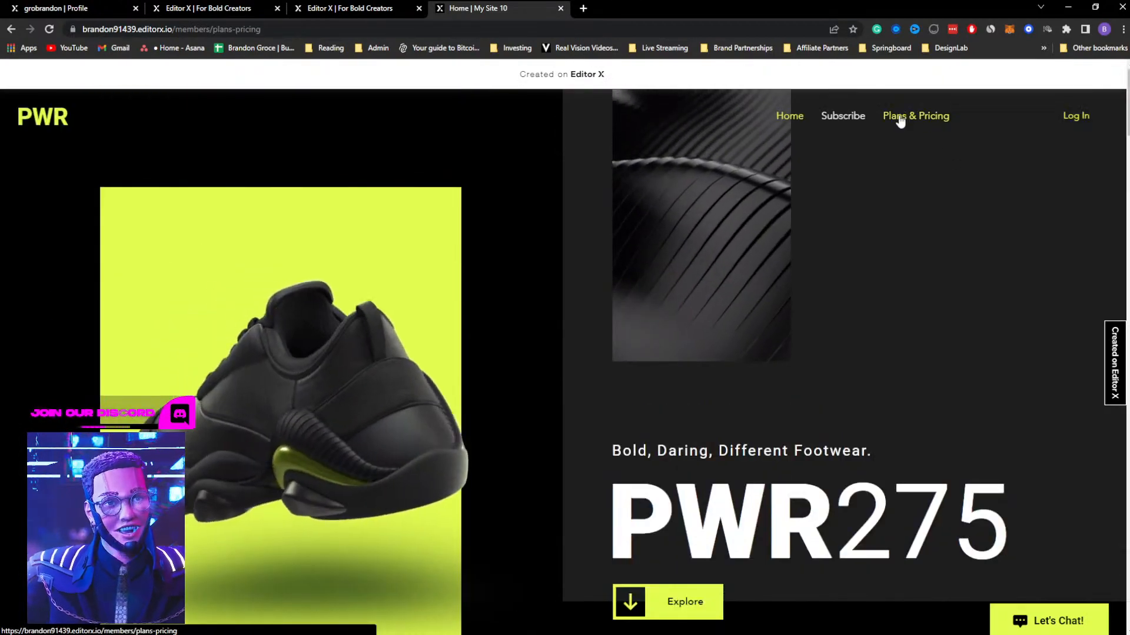
scroll(724, 241, "down", 2)
scroll(723, 241, "up", 2)
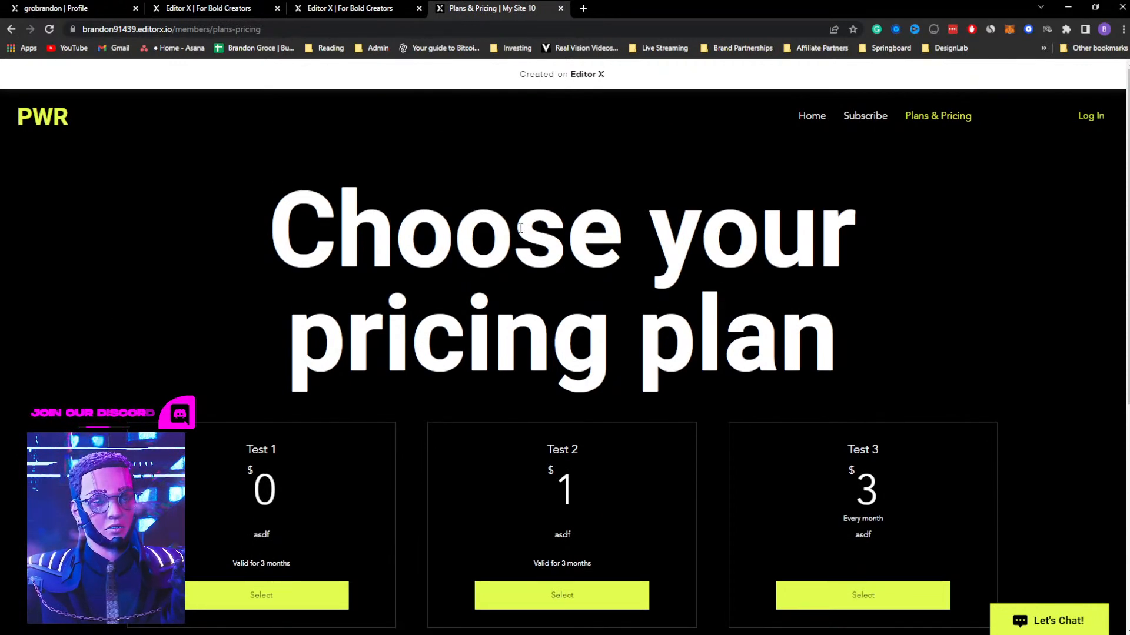
scroll(427, 332, "down", 2)
left_click_drag(245, 331, 287, 388)
left_click_drag(288, 431, 299, 436)
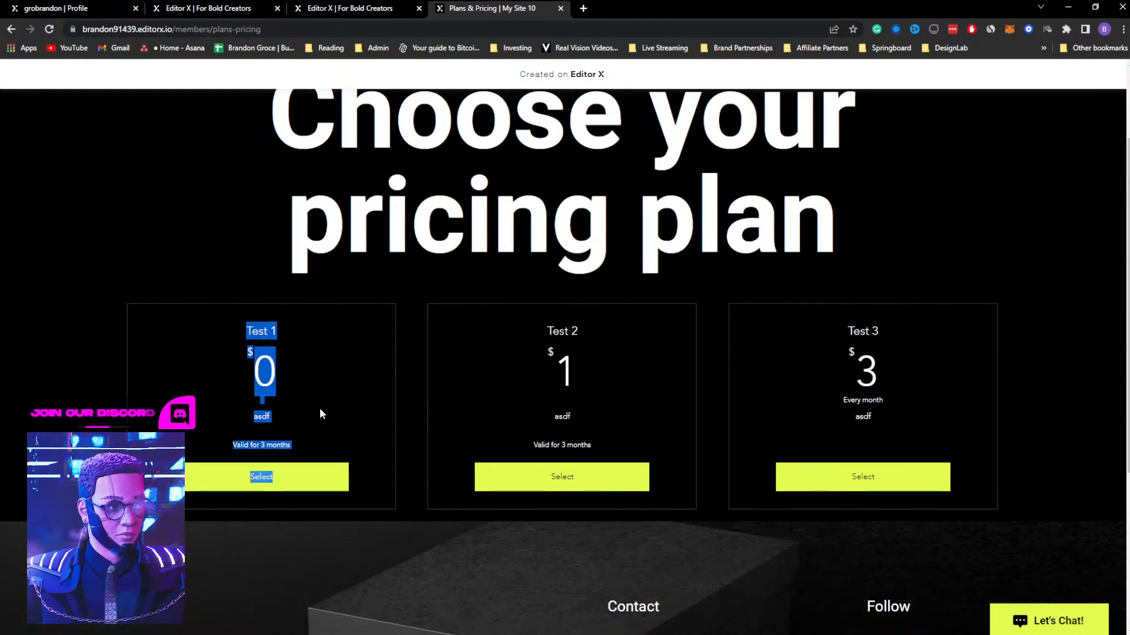
left_click(377, 372)
scroll(600, 391, "up", 2)
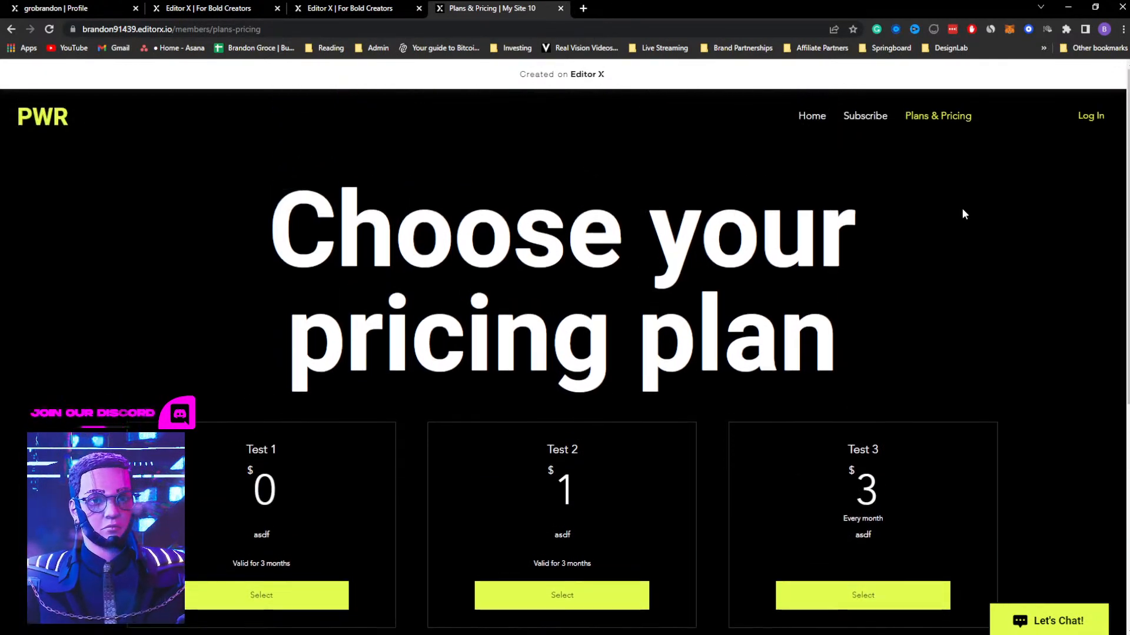
Try to log in to the live site with email, entering the member's email address and account password
left_click(1102, 116)
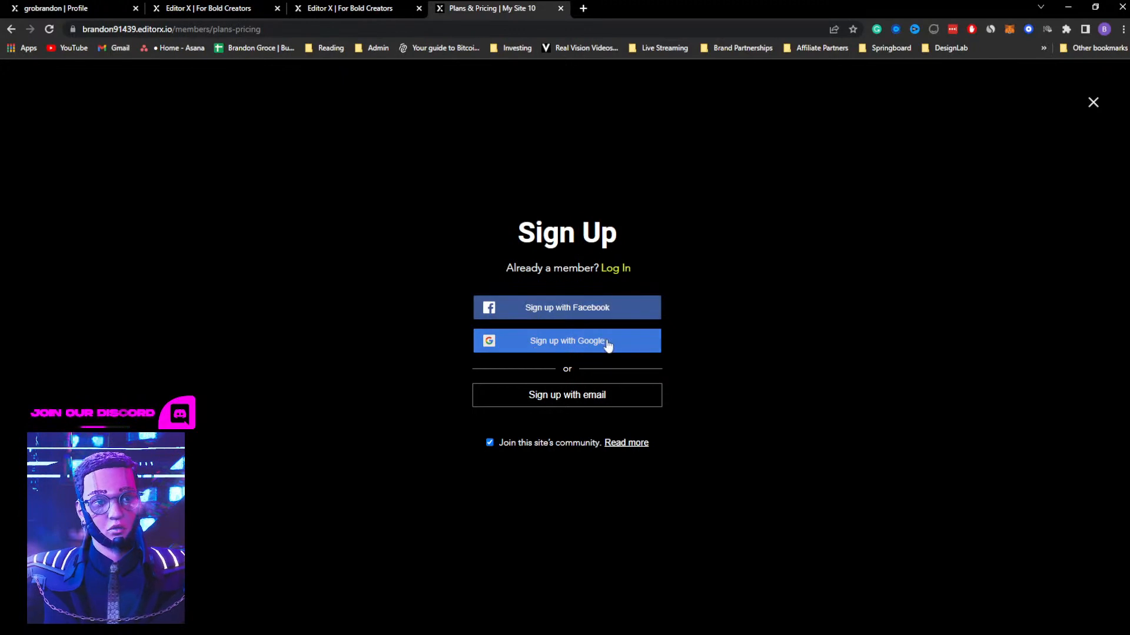
left_click(622, 271)
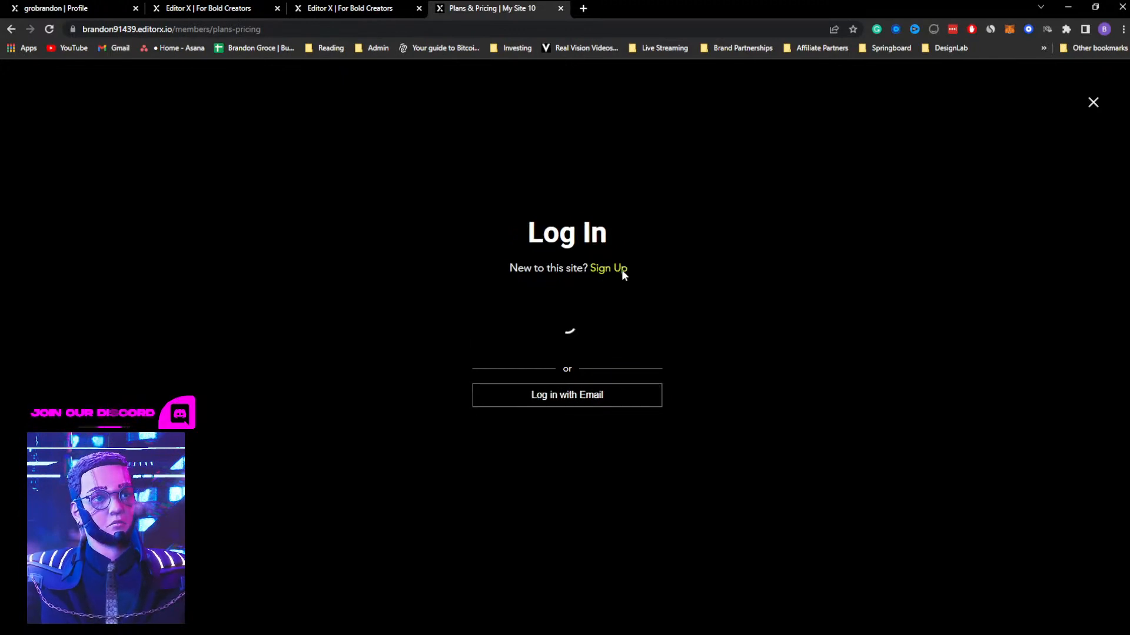
left_click(569, 403)
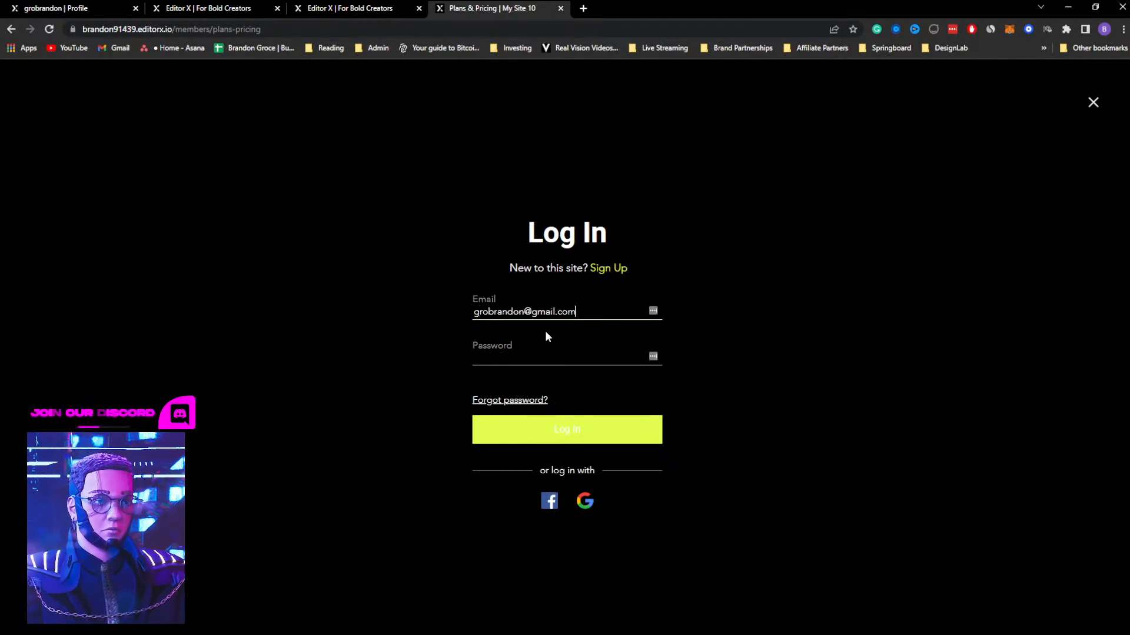
key("Tab")
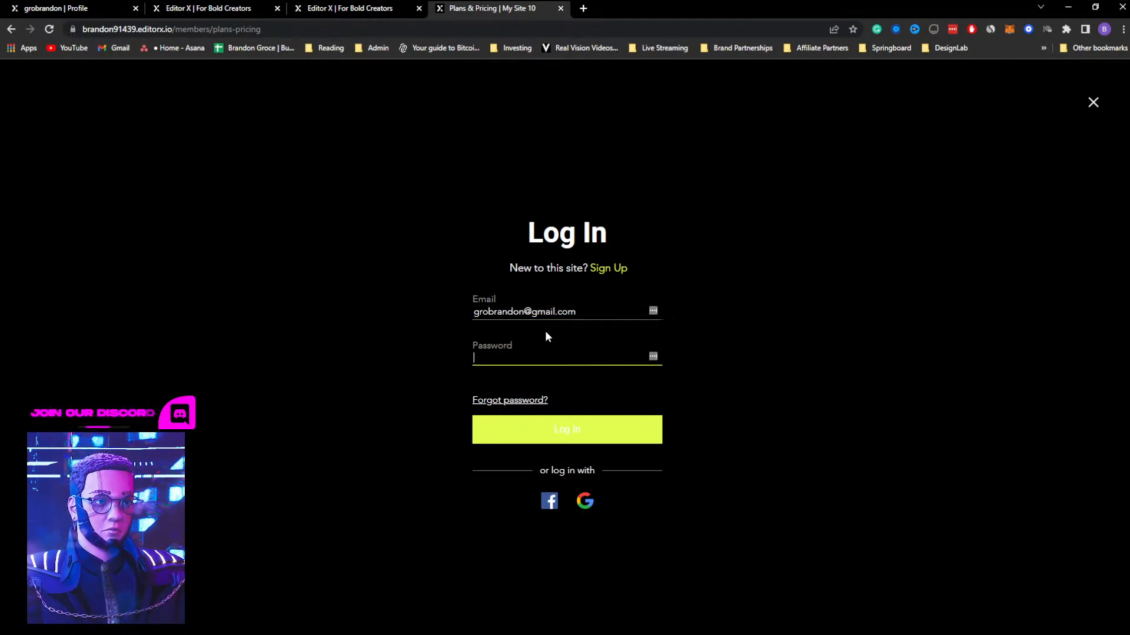
type("••••")
key("Return")
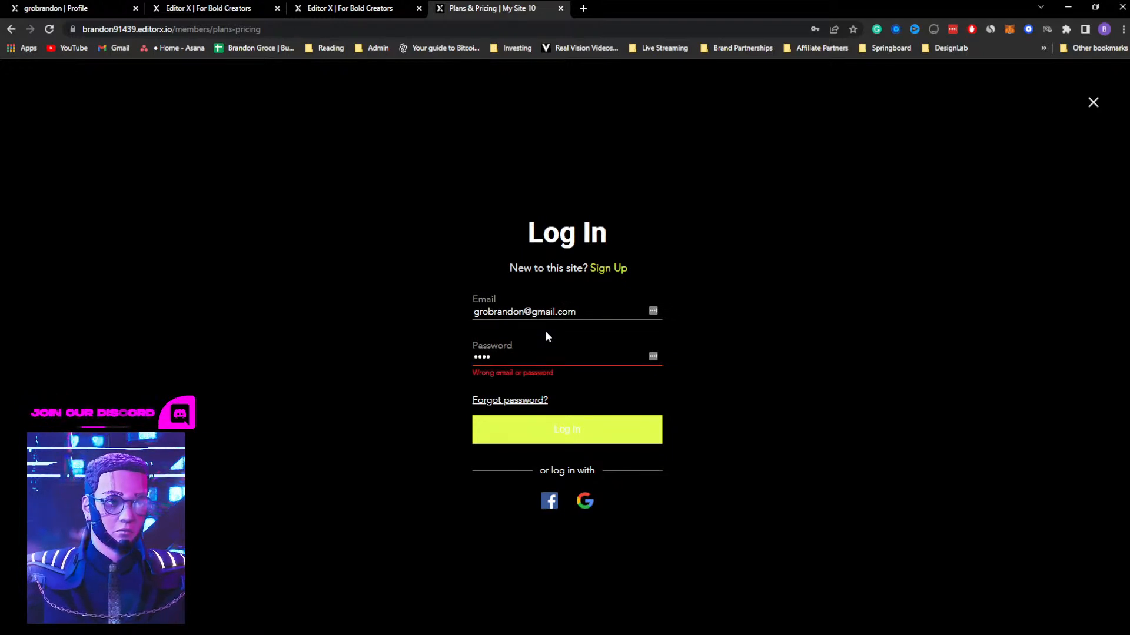
Retry the login with the account password re-entered, and close the login form
double_click(534, 359)
type("••••")
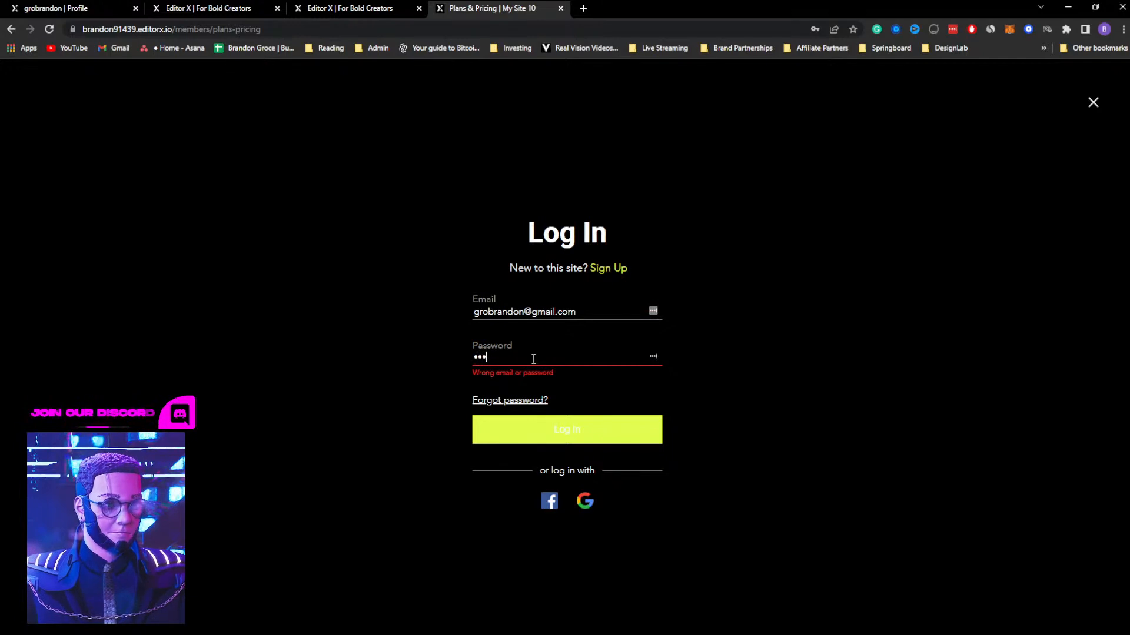
left_click(535, 433)
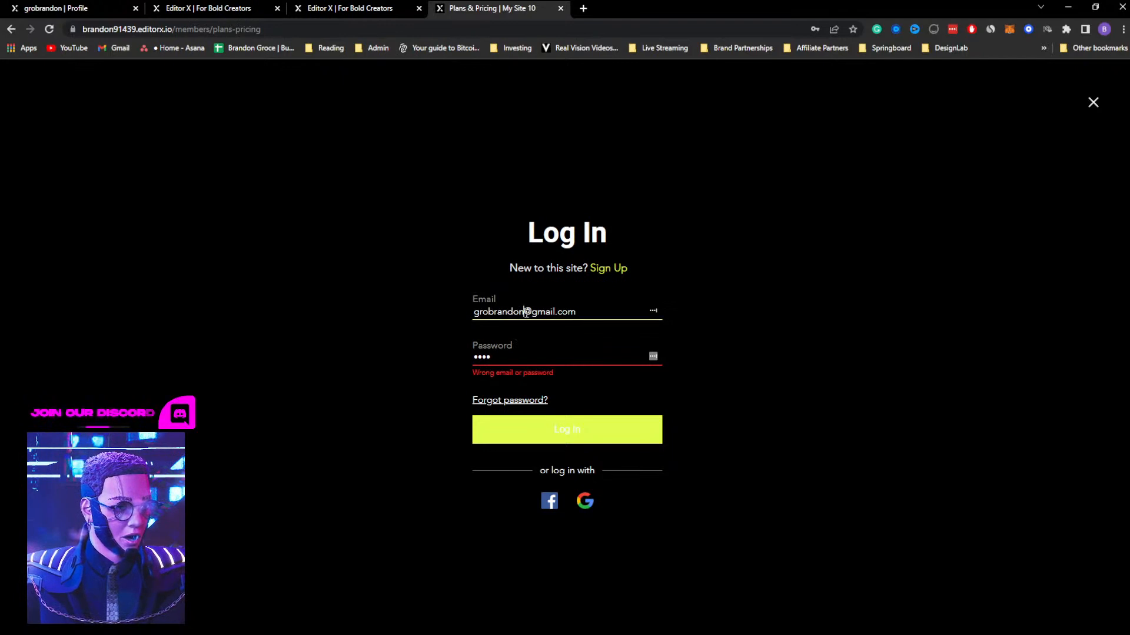
triple_click(558, 311)
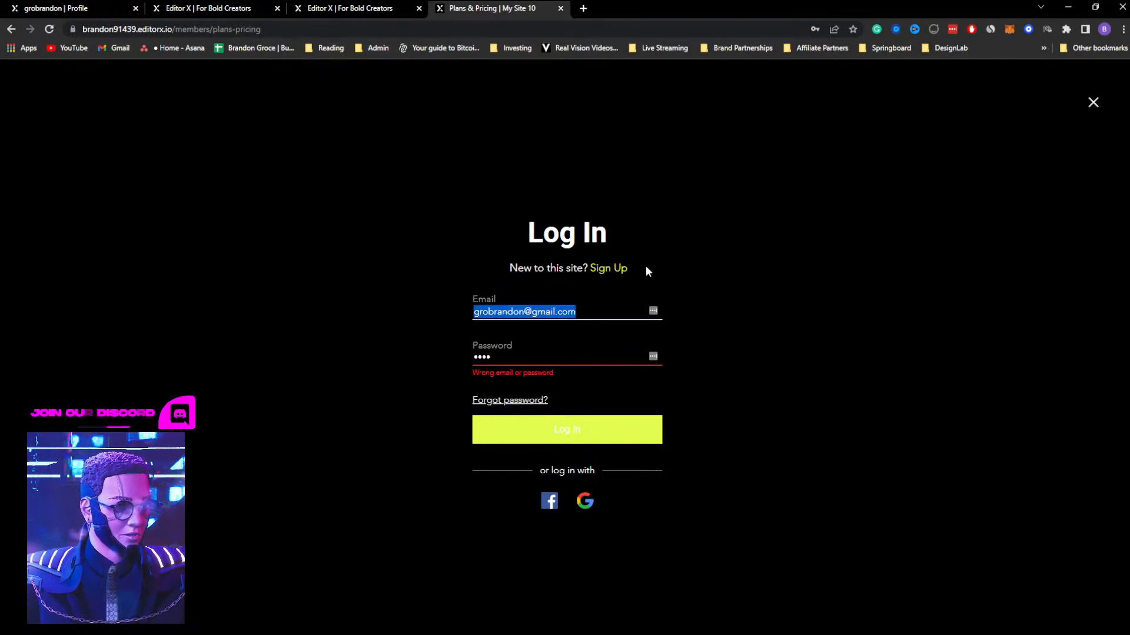
left_click(1092, 104)
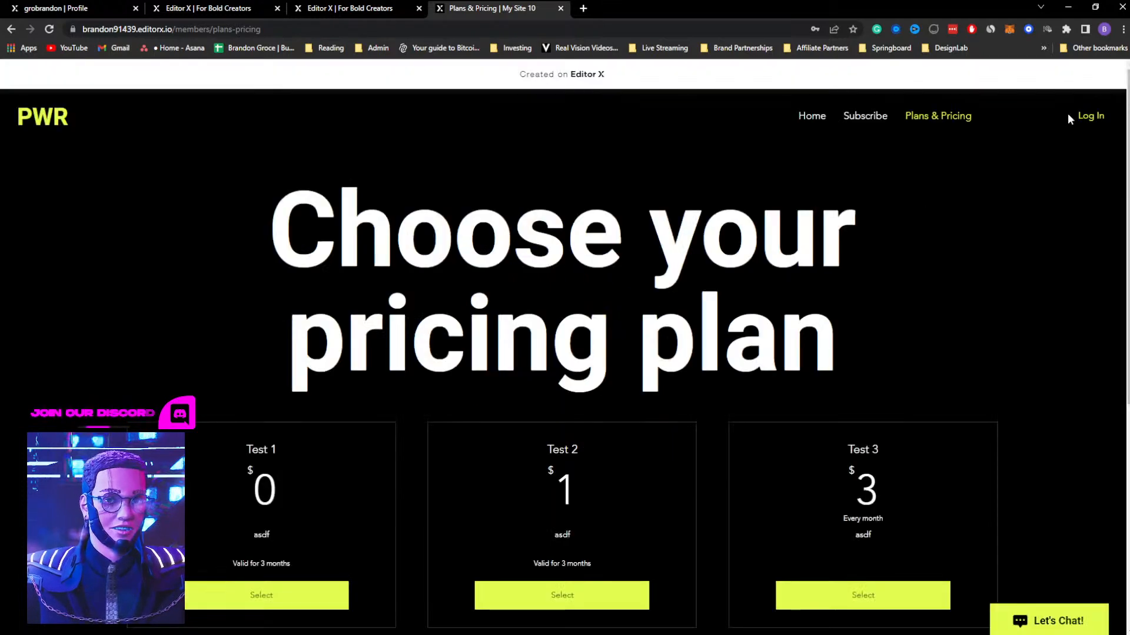
Reopen the email login form and try again with the member's email address and account password
left_click(1085, 117)
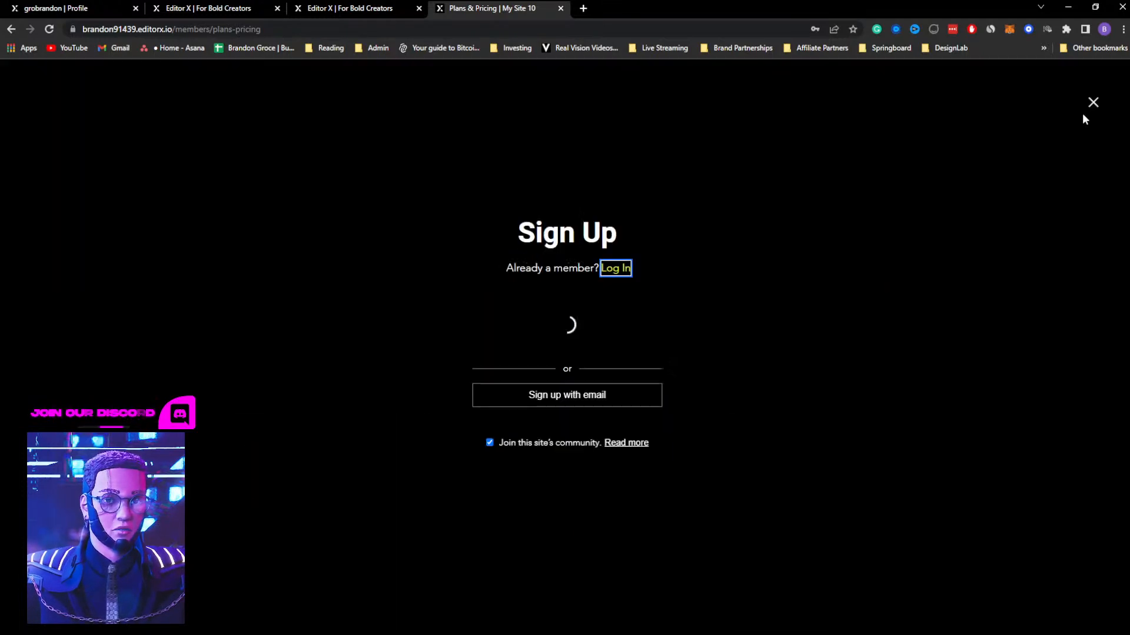
left_click(614, 275)
left_click(560, 394)
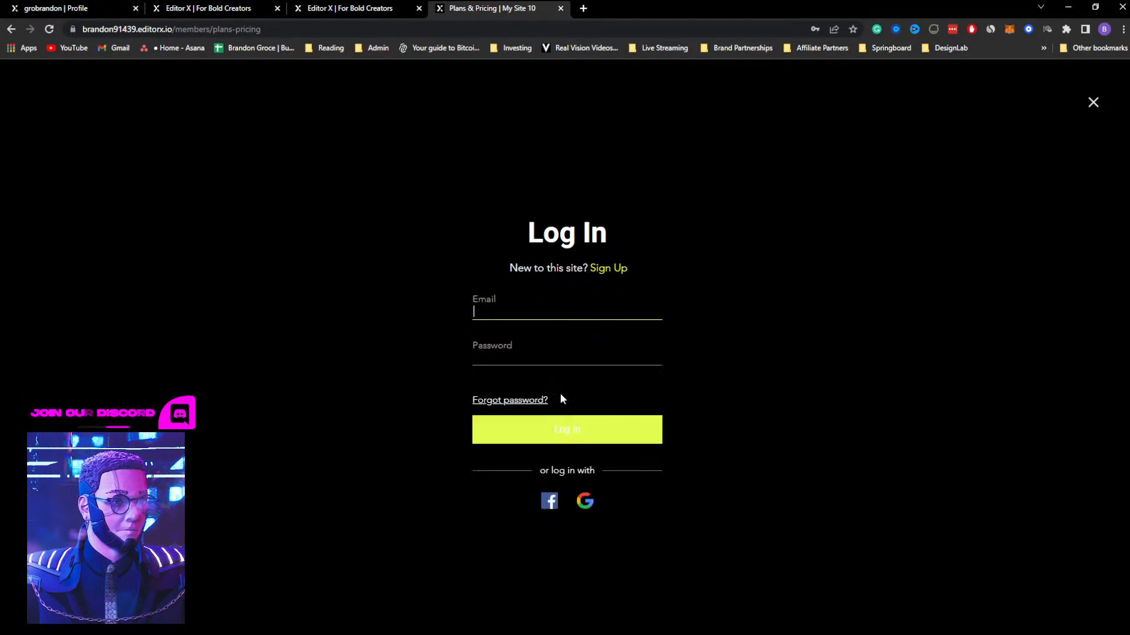
type("GRO")
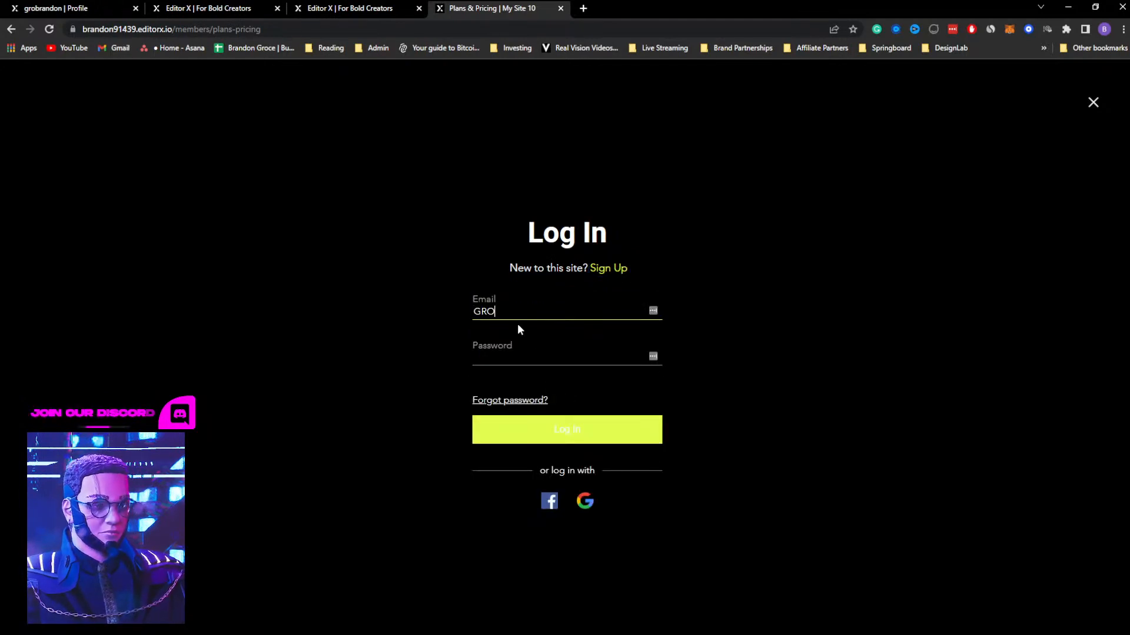
key("BackSpace")
key("BackSpace")
key("BackSpace")
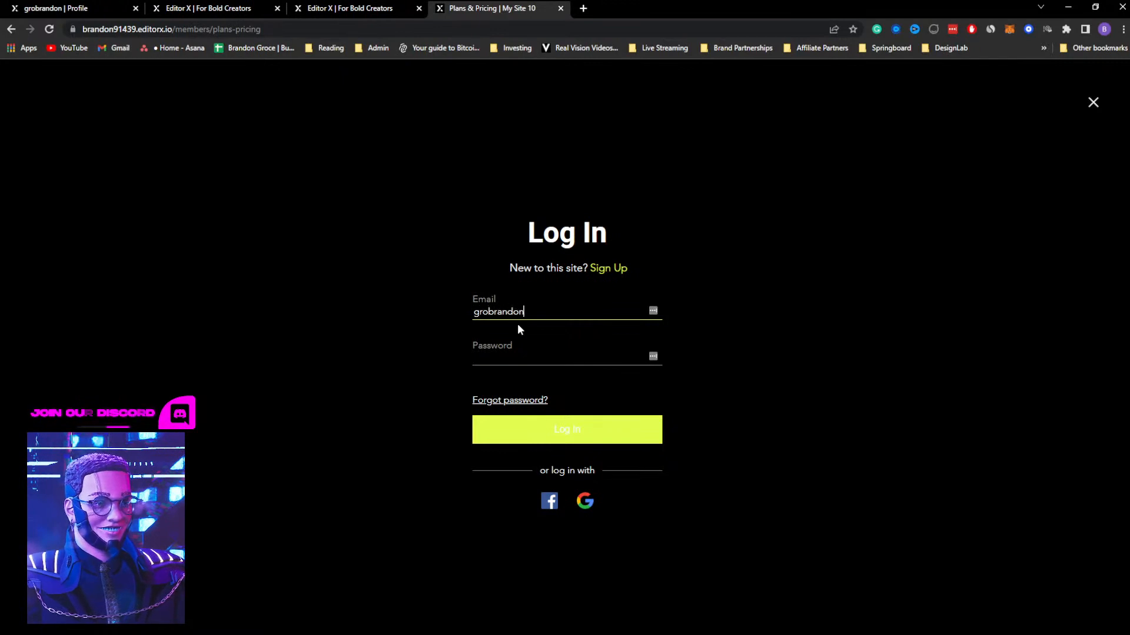
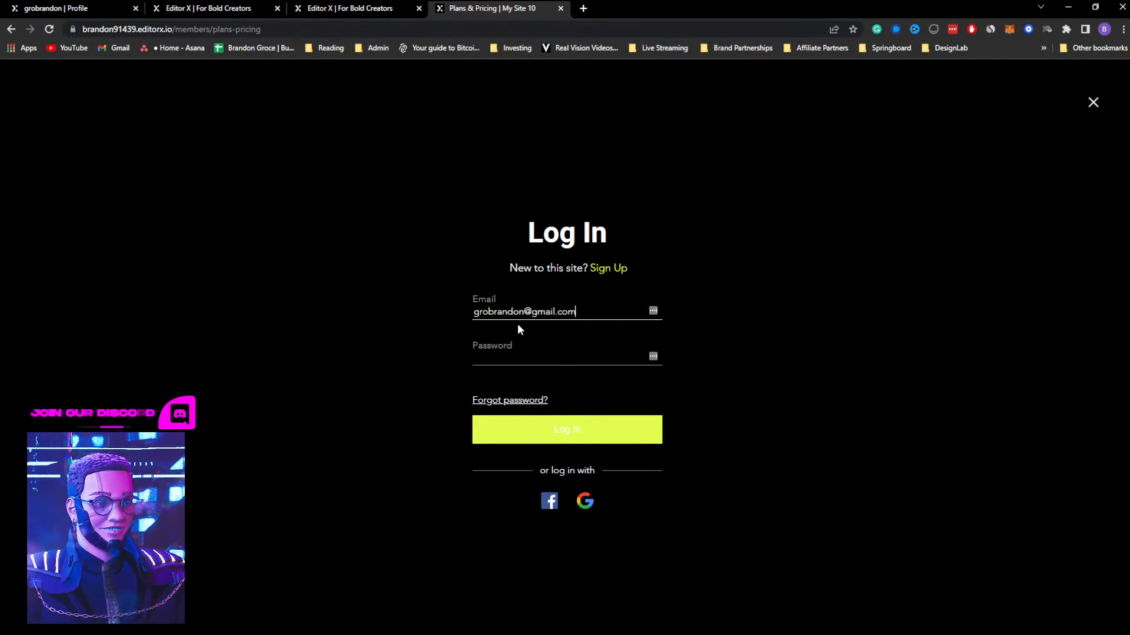
key("Tab")
type("••••")
key("Return")
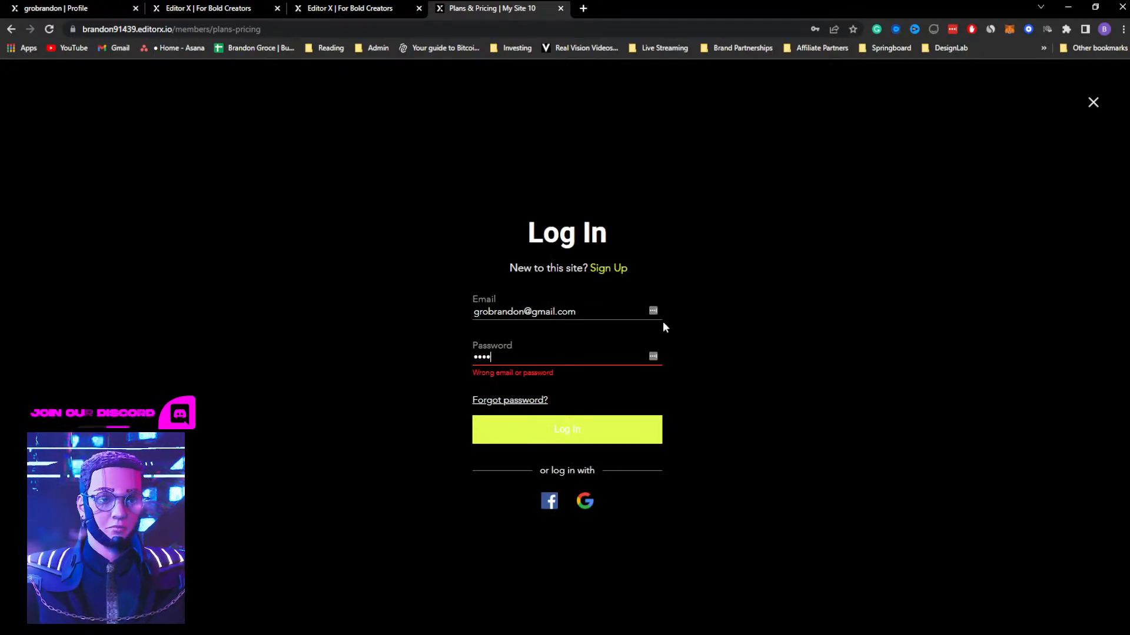
Sign up for the site with email, entering the member's email address and an account password
left_click(606, 268)
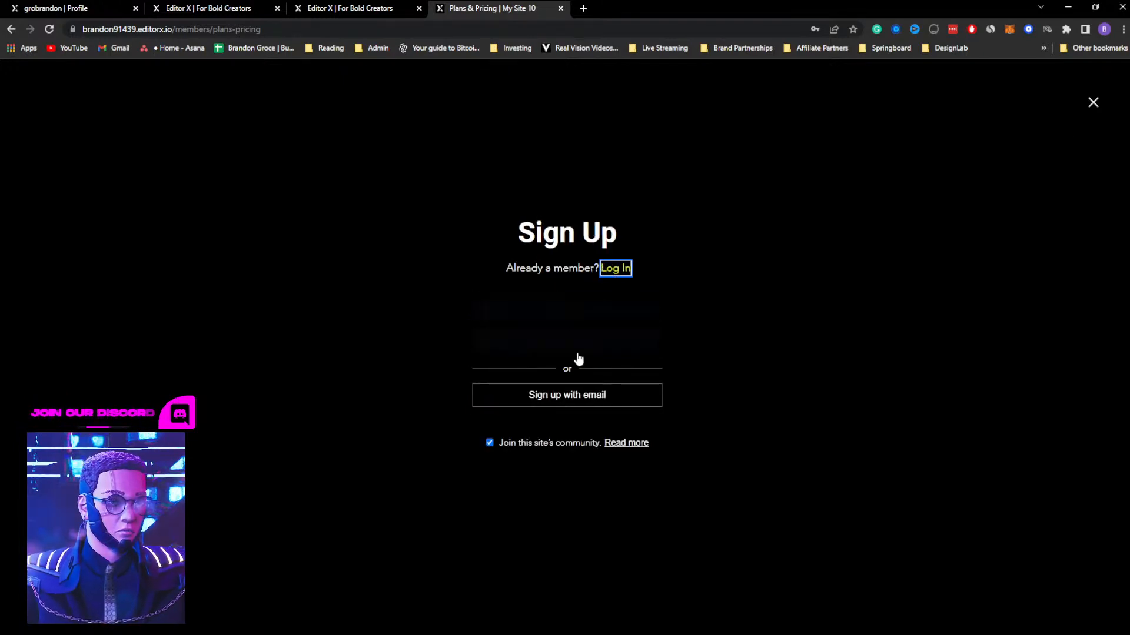
left_click(579, 396)
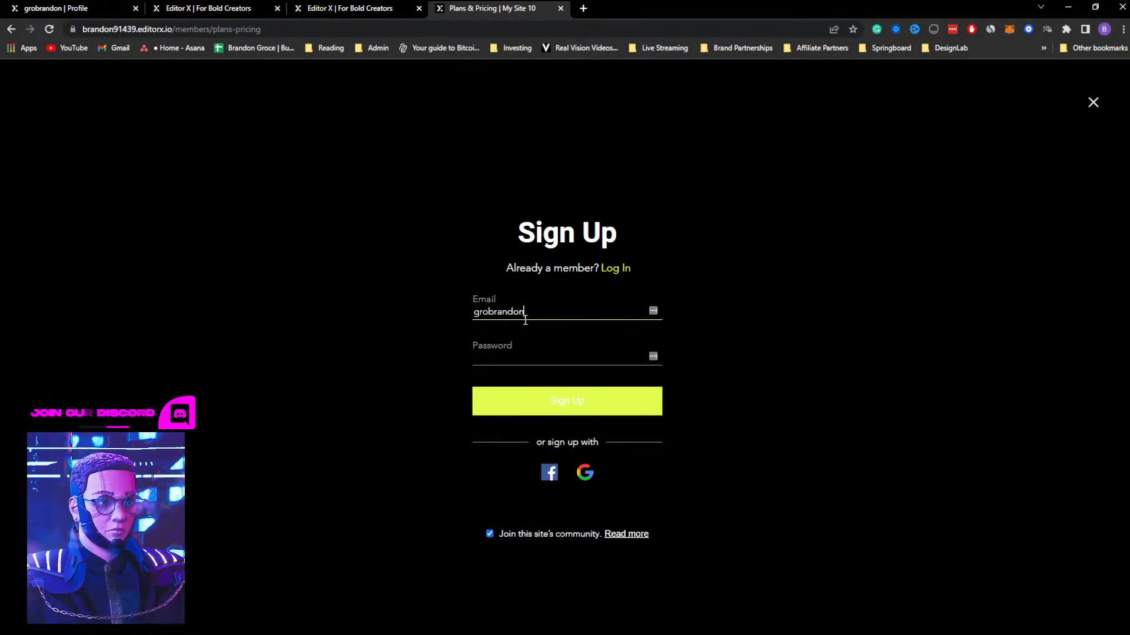
key("Tab")
type("••")
key("Return")
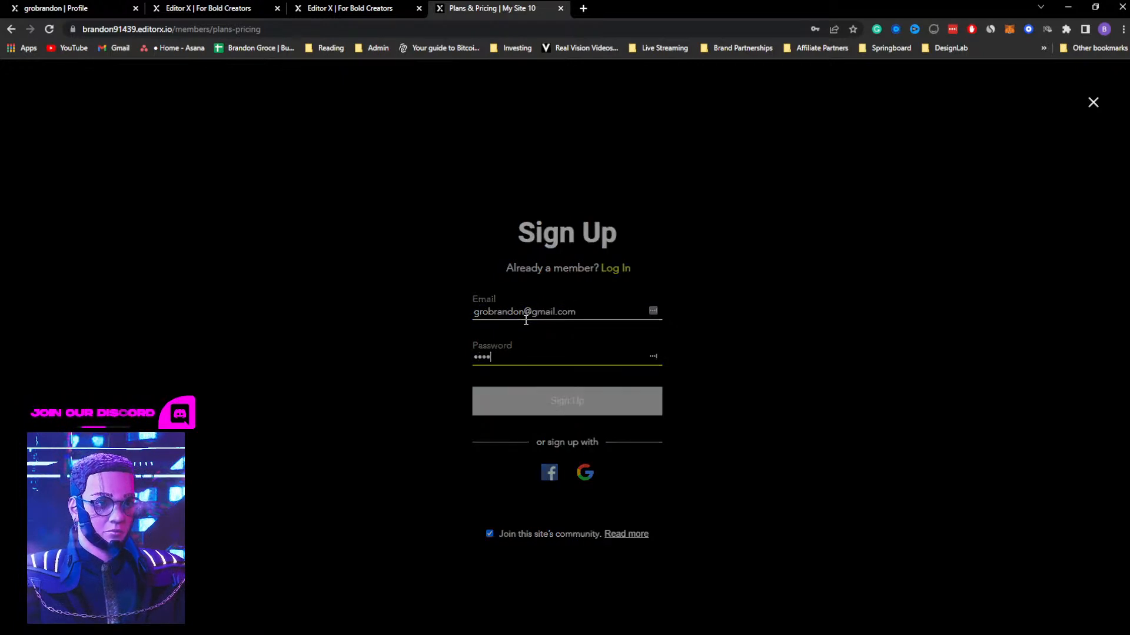
left_click(487, 410)
left_click(554, 463)
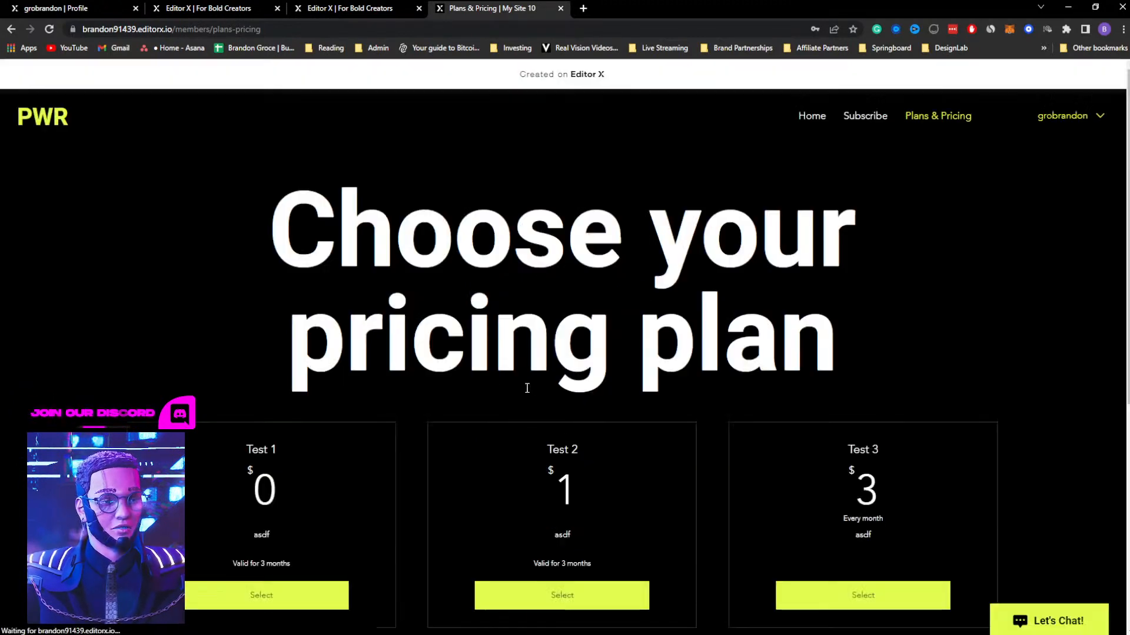
Look over the pricing plans as a signed-in member and open the My Account page
left_click(1024, 150)
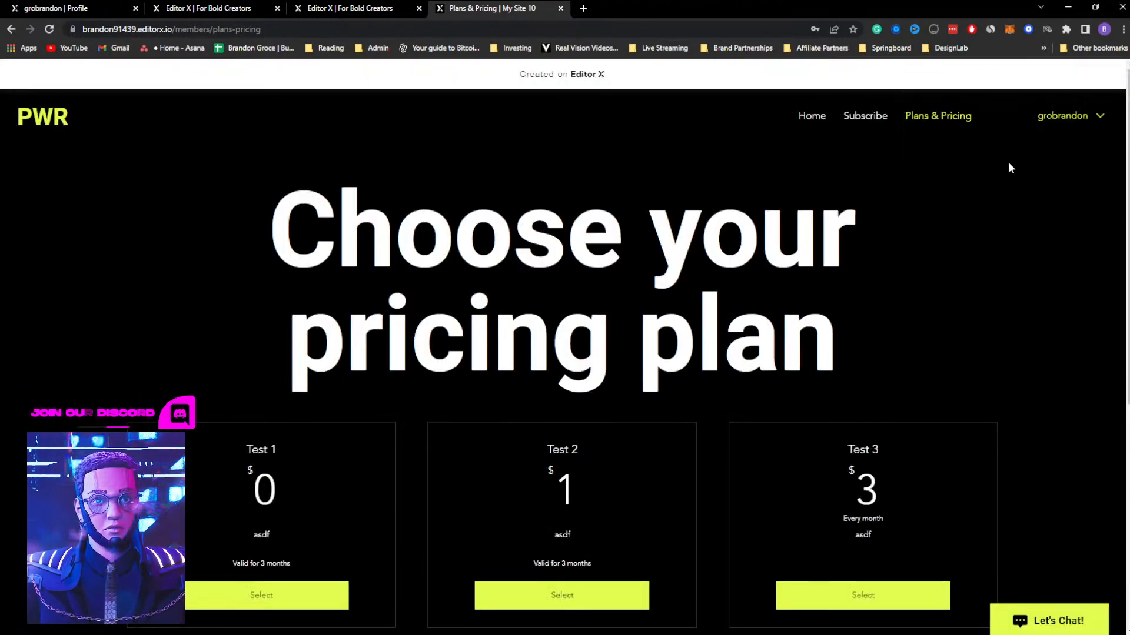
scroll(638, 365, "down", 1)
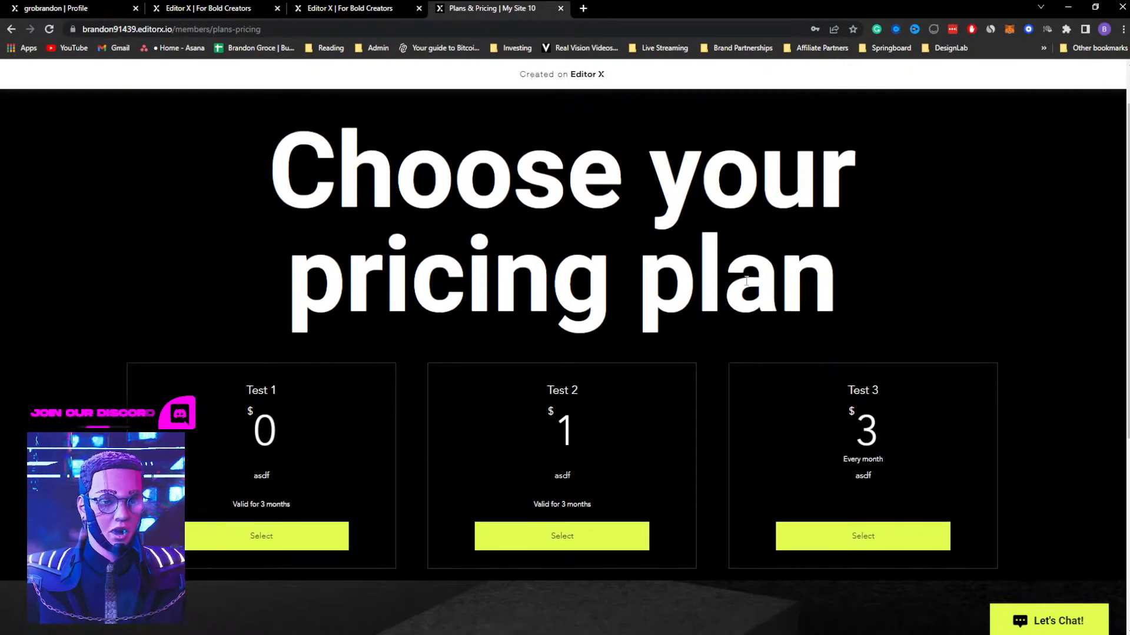
scroll(638, 366, "up", 1)
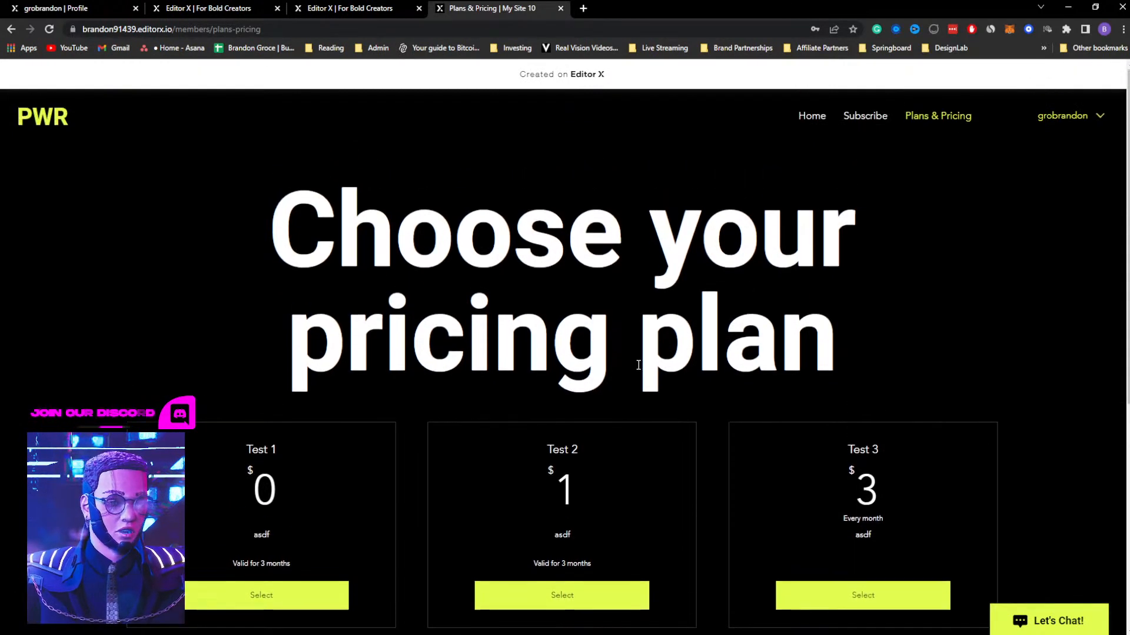
left_click(1060, 121)
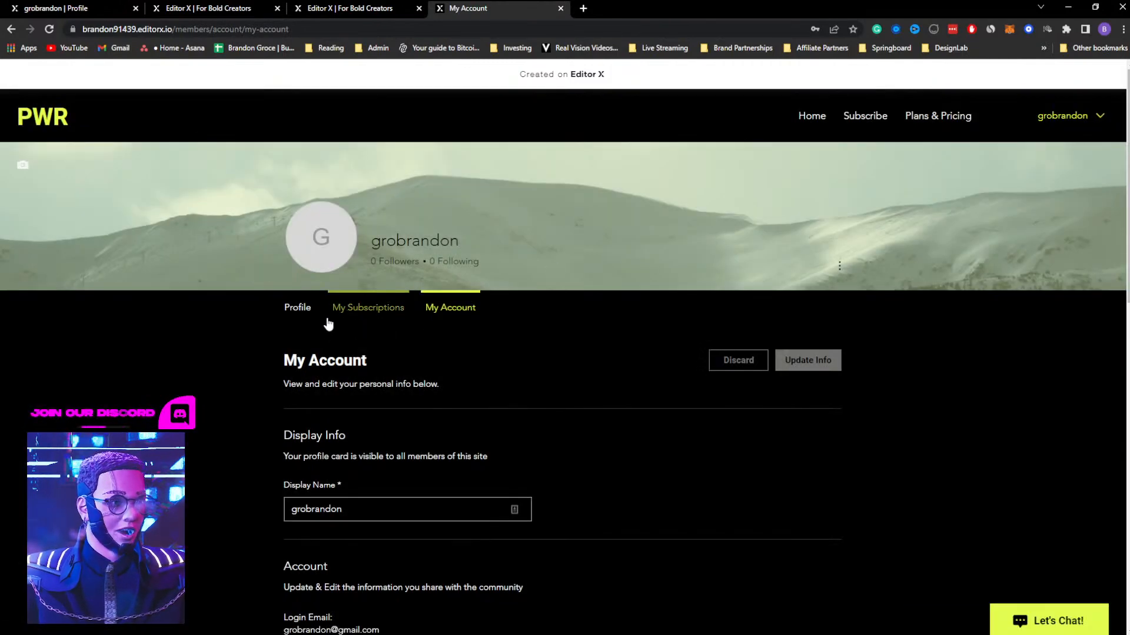
Examine the member menu and the My Account page's display info, contact fields and account settings on the live site
left_click(1053, 118)
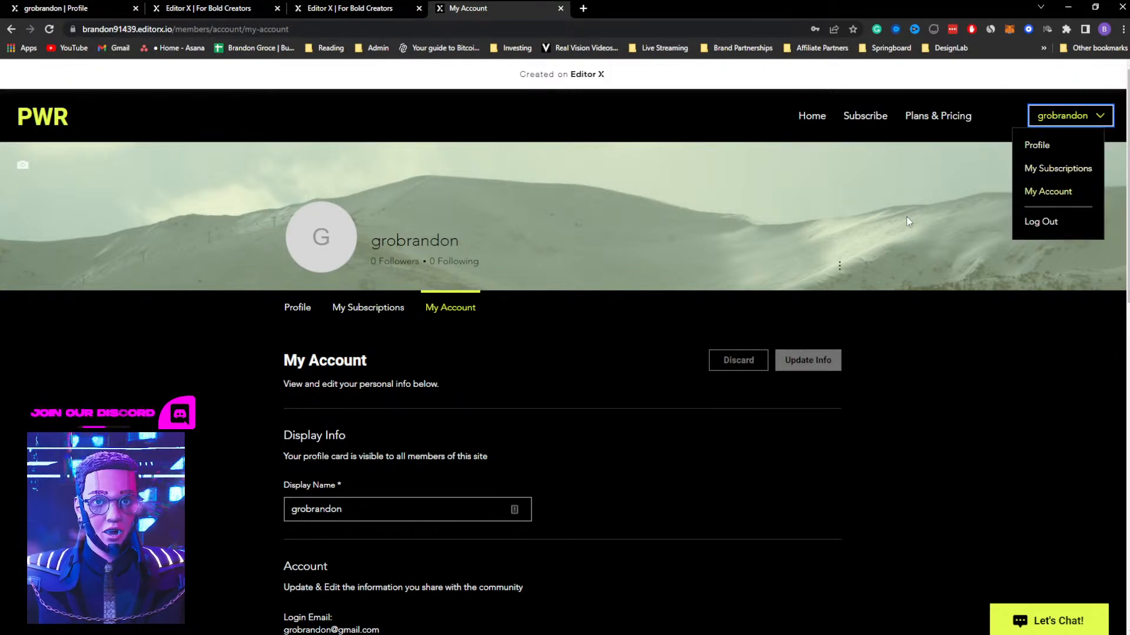
left_click(519, 372)
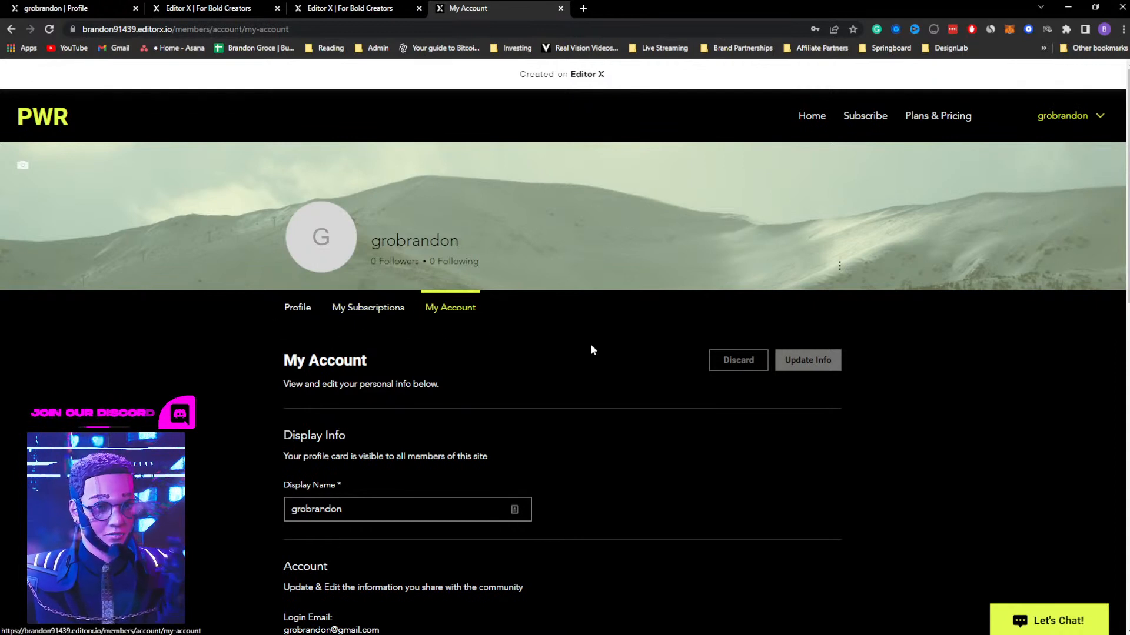
scroll(624, 332, "down", 2)
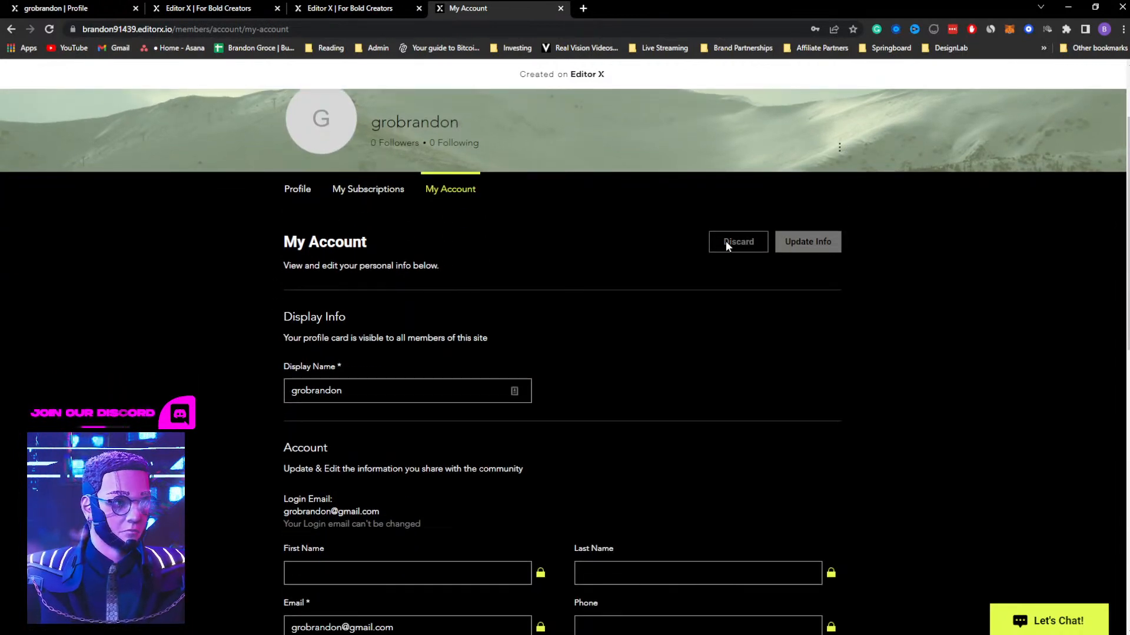
scroll(632, 306, "down", 2)
left_click(360, 450)
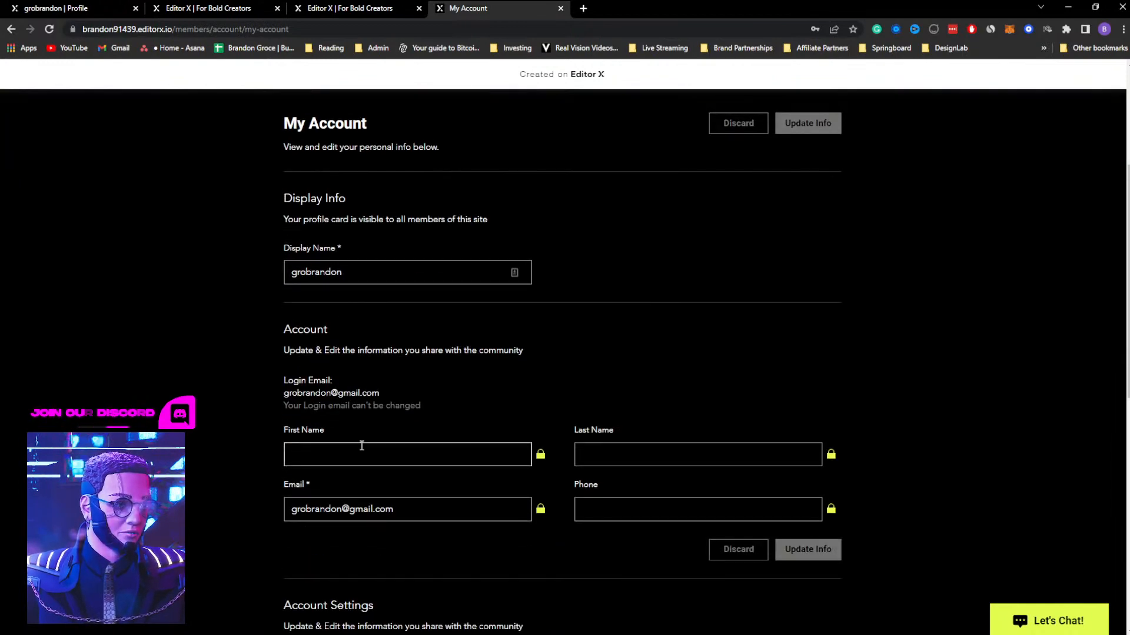
left_click(644, 448)
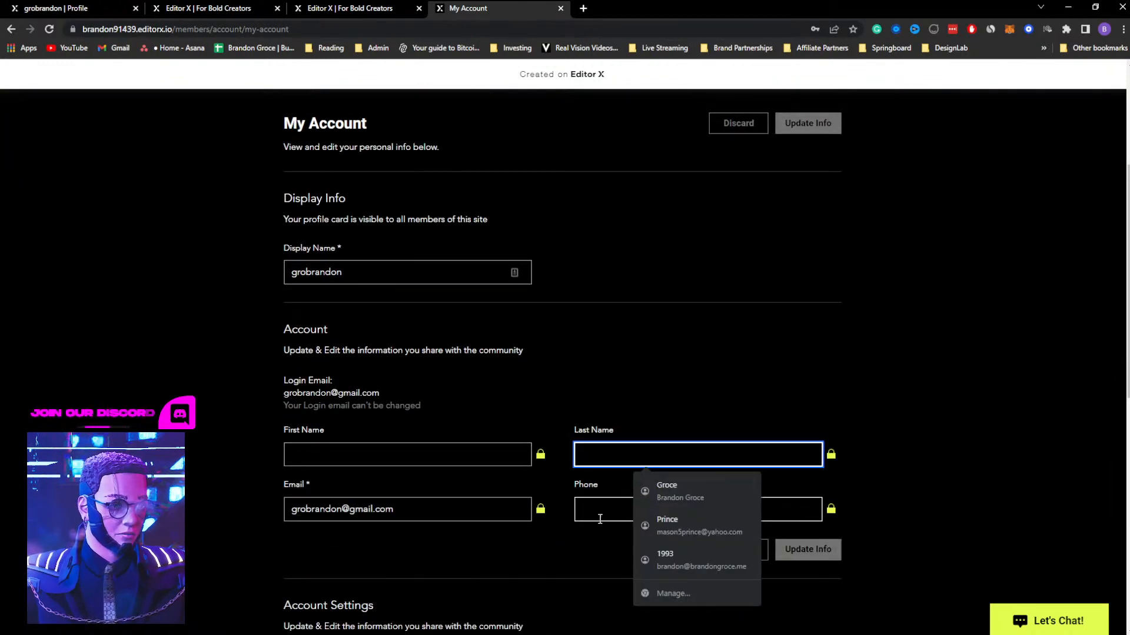
left_click(521, 538)
scroll(513, 517, "down", 4)
scroll(513, 516, "down", 2)
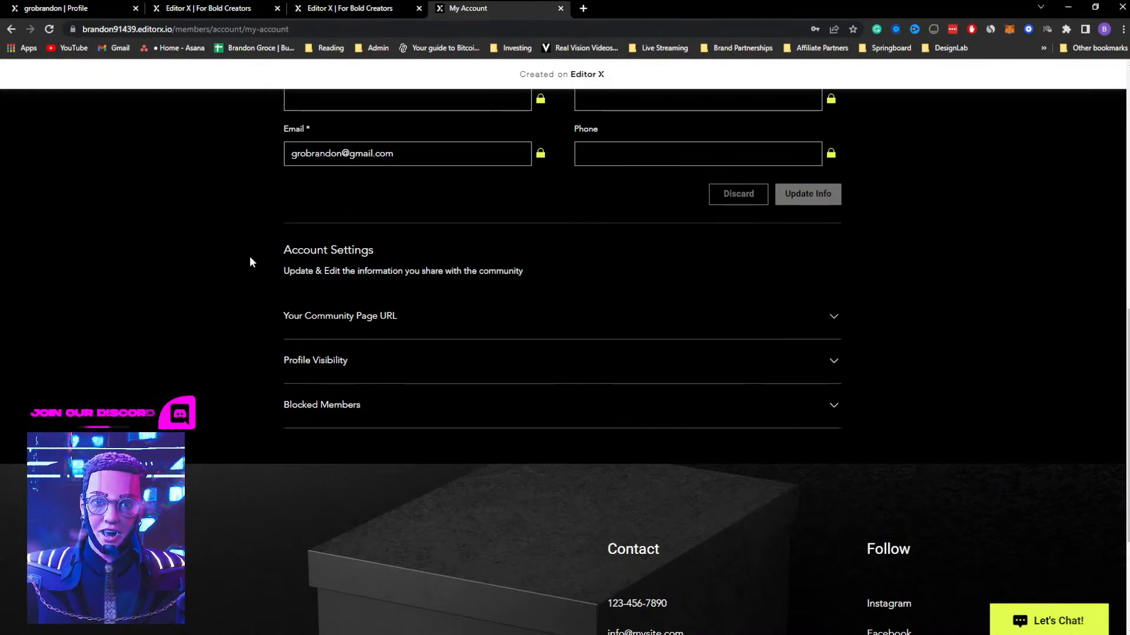
scroll(257, 279, "up", 10)
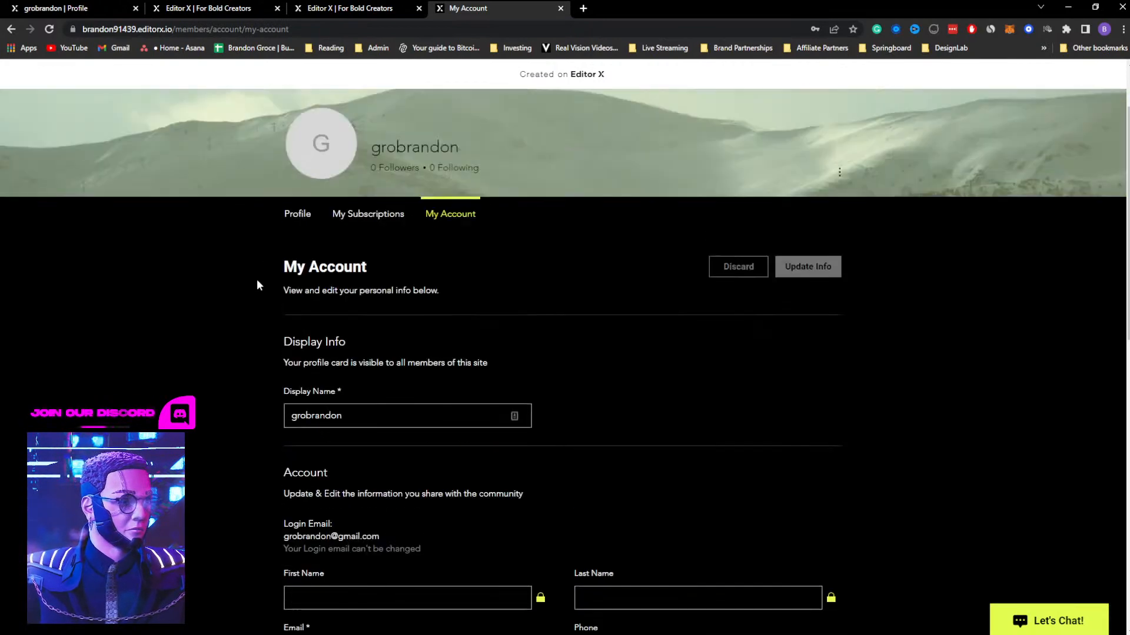
scroll(259, 285, "down", 1)
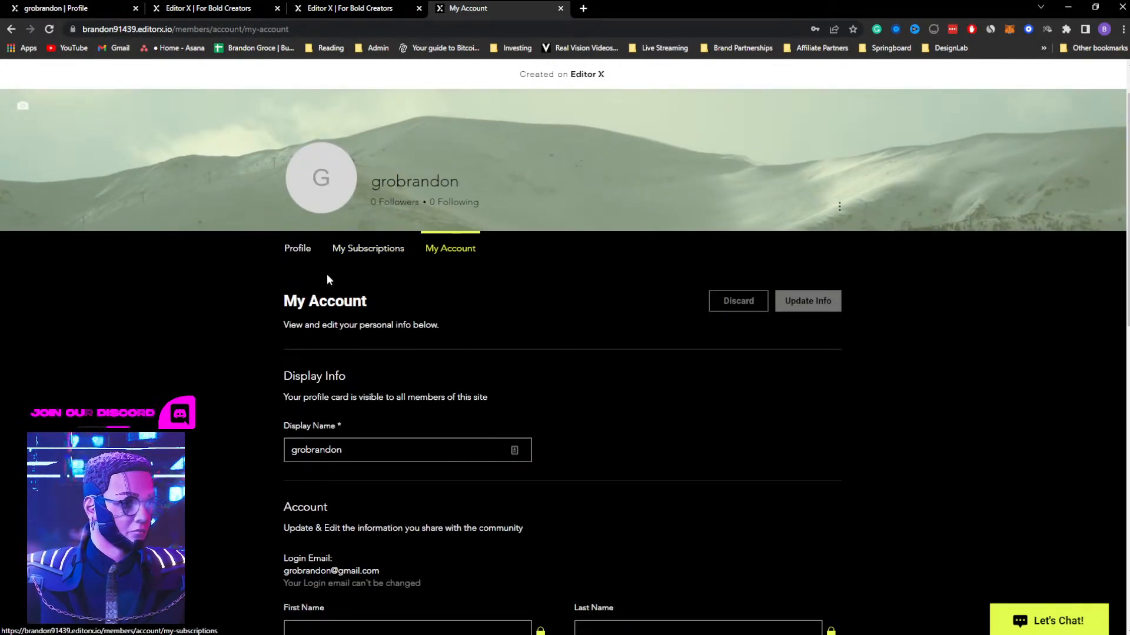
View the member's My Subscriptions page and Profile page on the live site
left_click(366, 251)
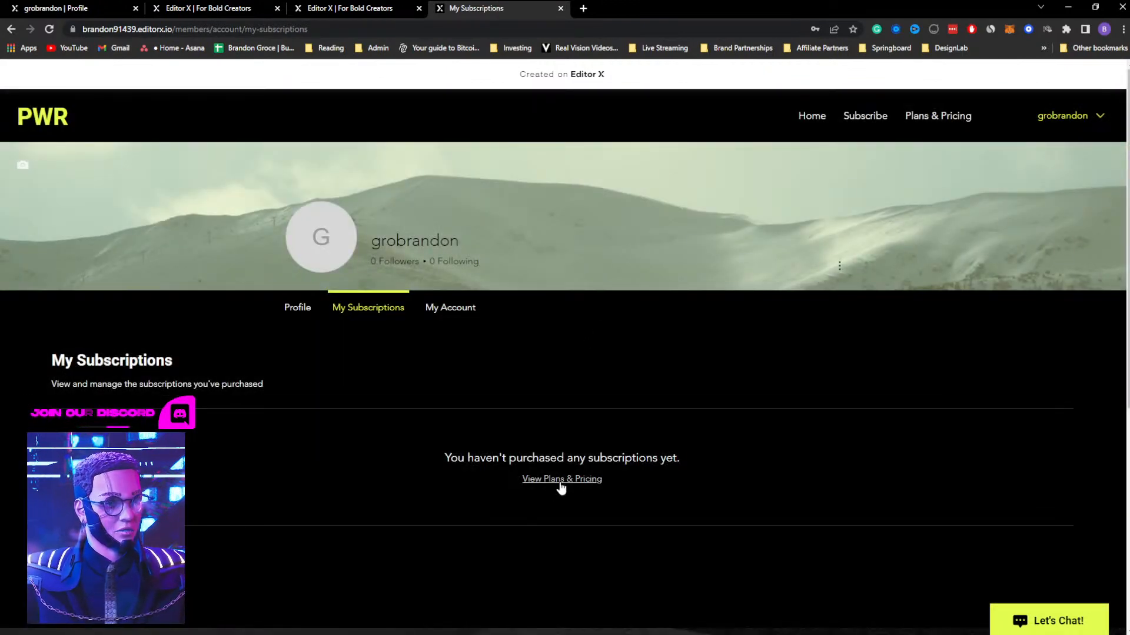
left_click(303, 315)
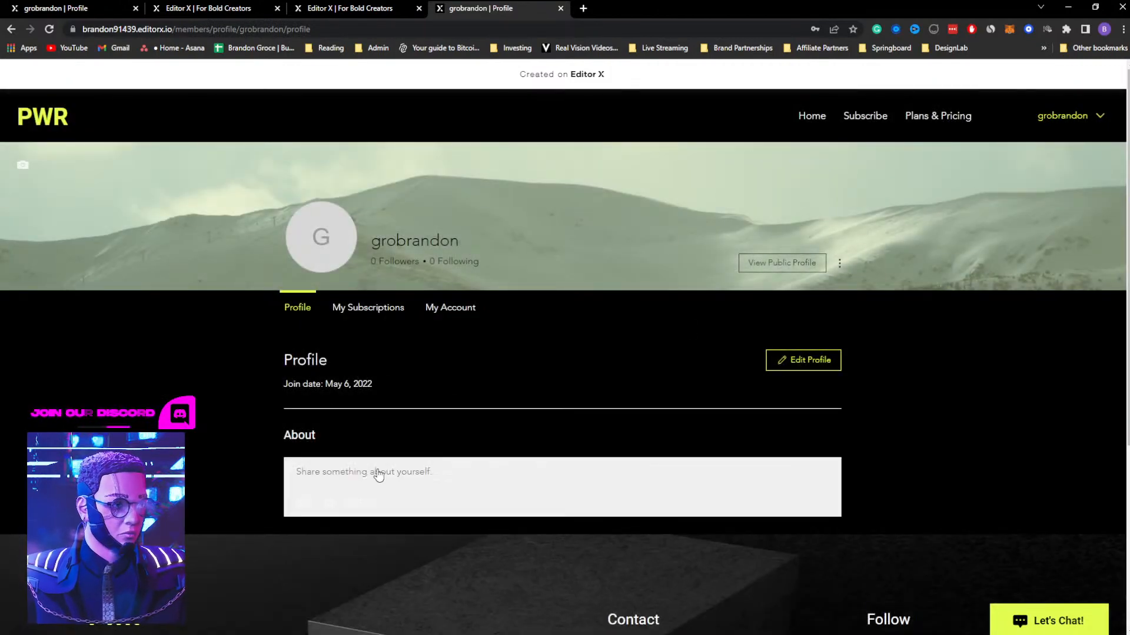
scroll(183, 380, "down", 2)
scroll(183, 380, "up", 2)
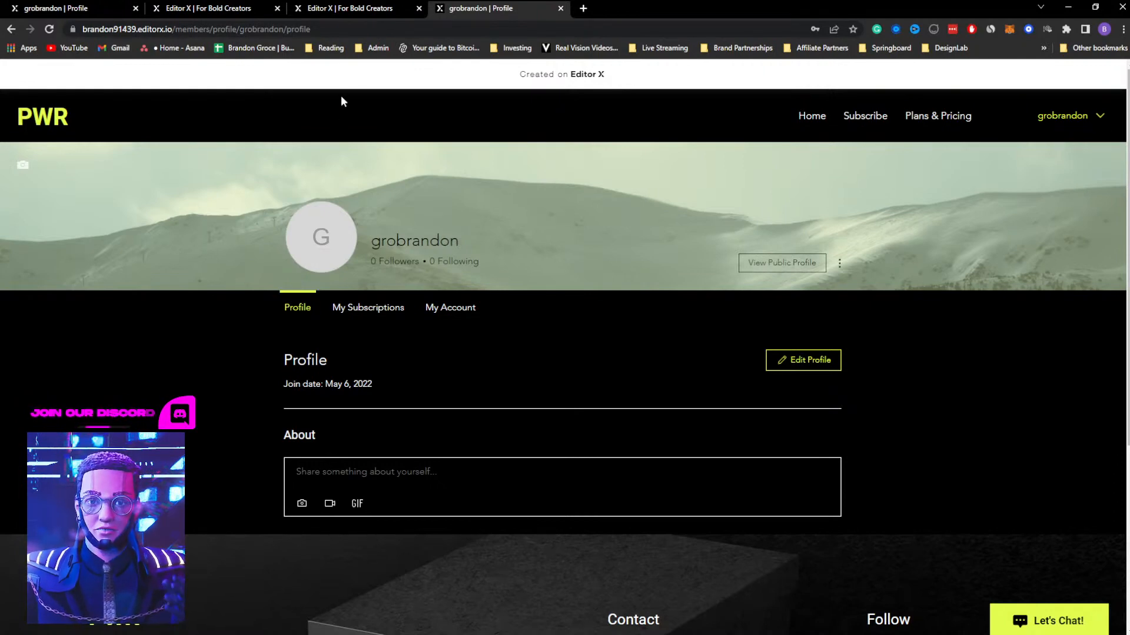
Return to the site editor, dismiss the publish confirmation and look over the Site Typography Styles
left_click(371, 10)
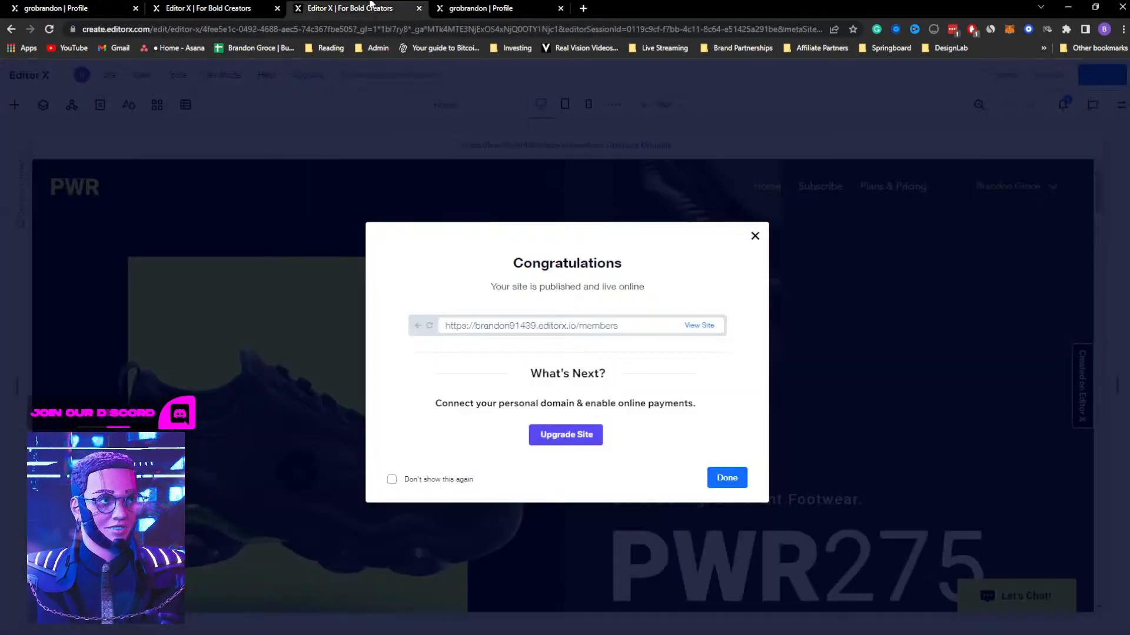
left_click(755, 236)
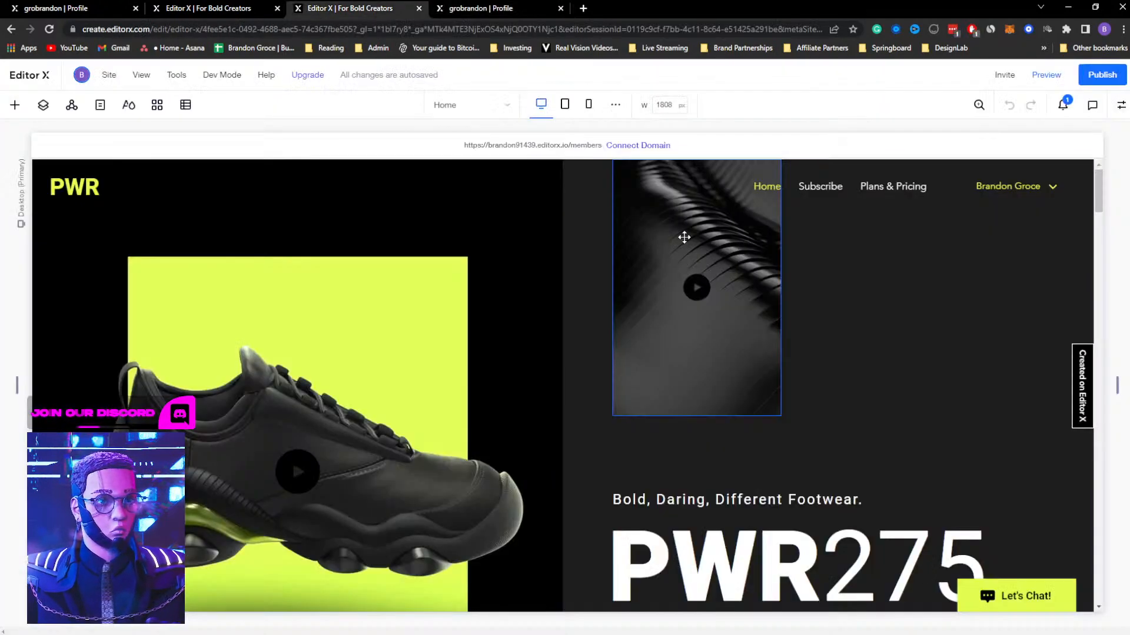
left_click(128, 105)
scroll(173, 277, "down", 3)
scroll(184, 348, "up", 4)
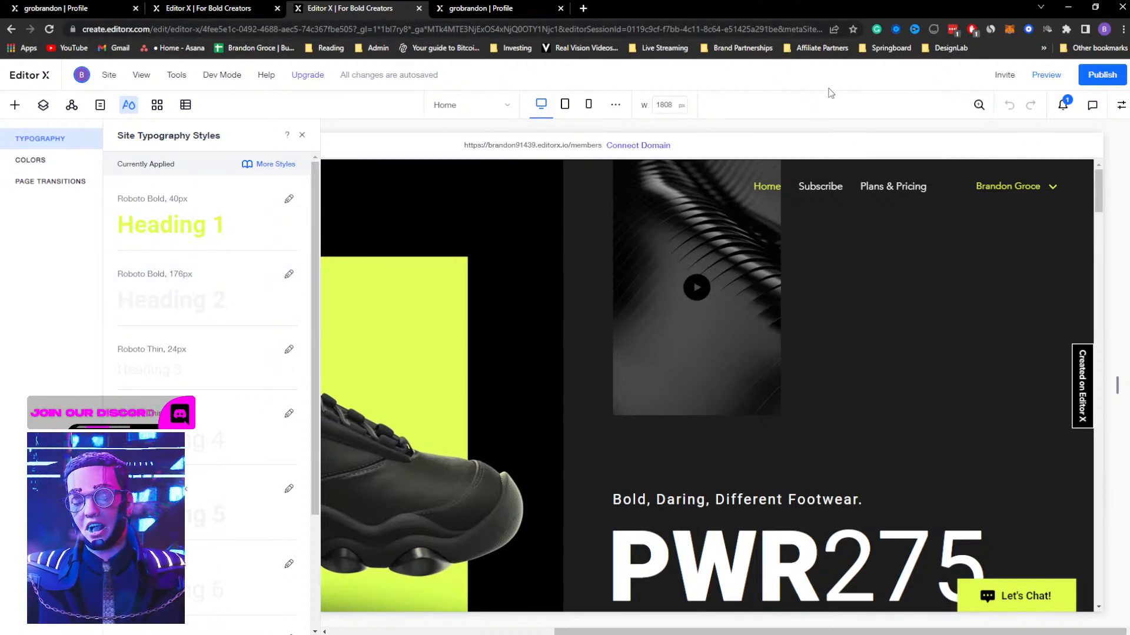
Switch to Discord and open the website links of the three latest submissions in the Editor X Community challenge channel
left_click(517, 13)
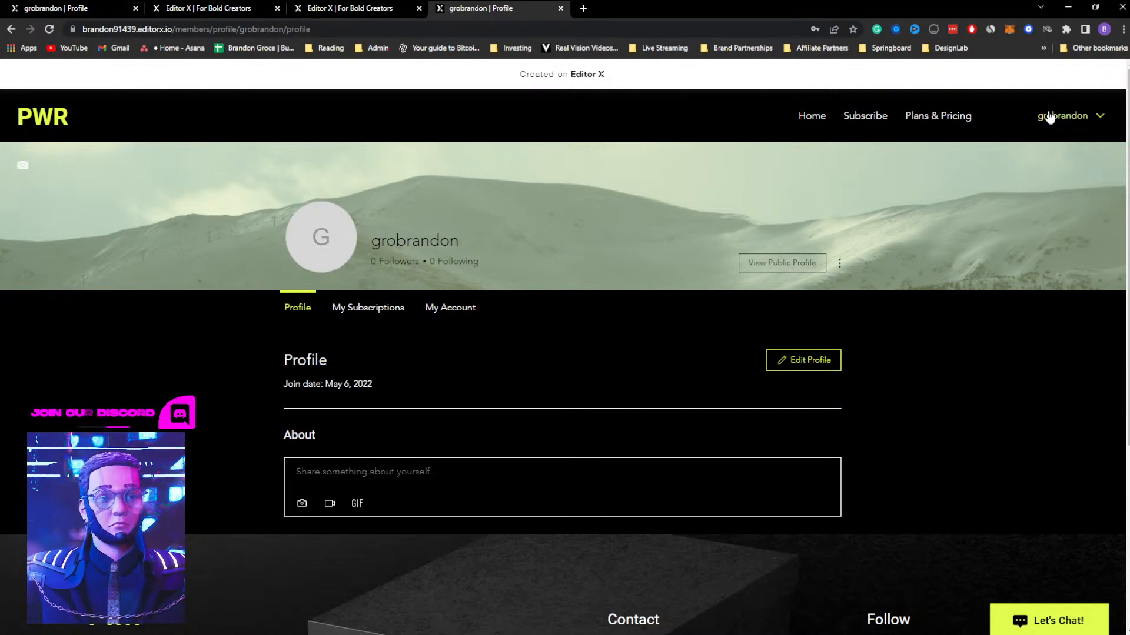
key("super+Tab")
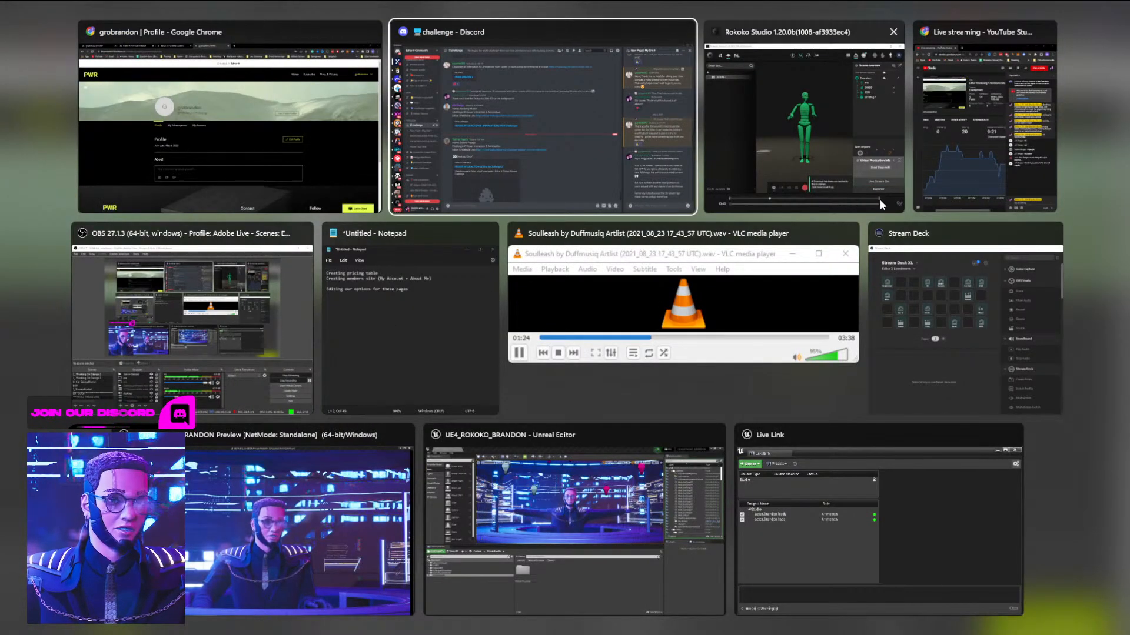
left_click(514, 133)
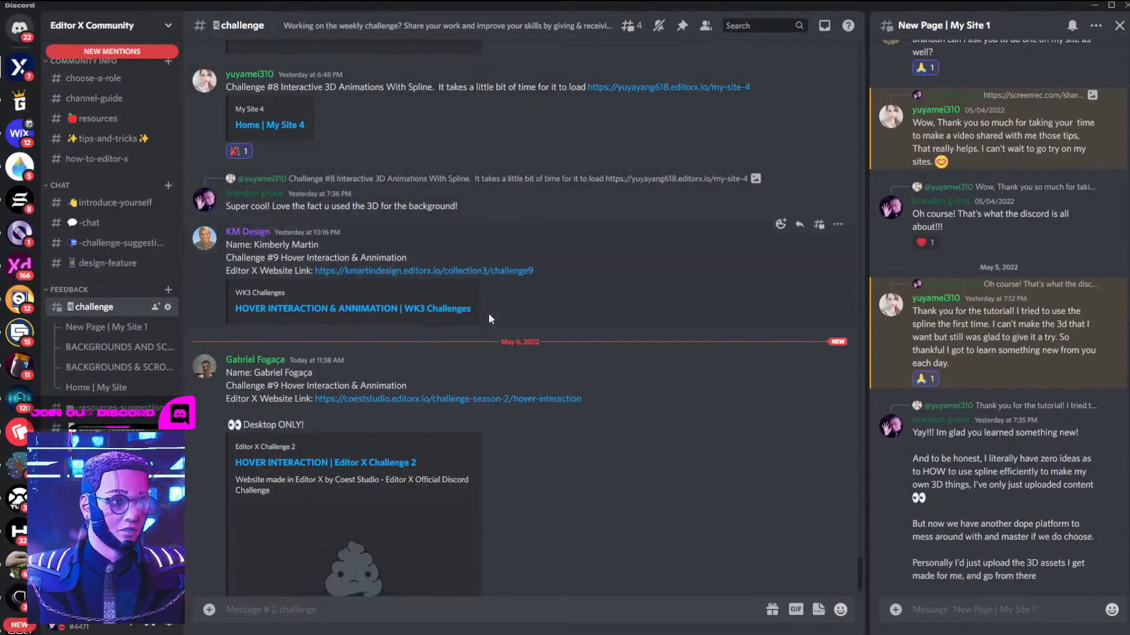
left_click(360, 342)
key("alt+Tab")
left_click(414, 217)
key("alt+Tab")
scroll(444, 217, "up", 3)
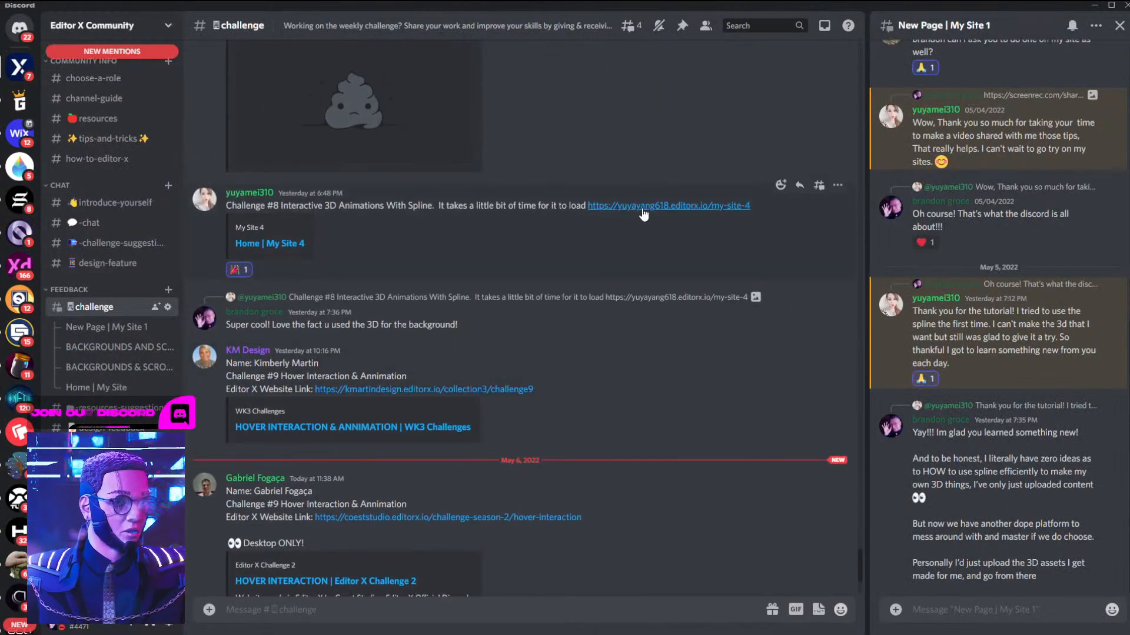
left_click(643, 210)
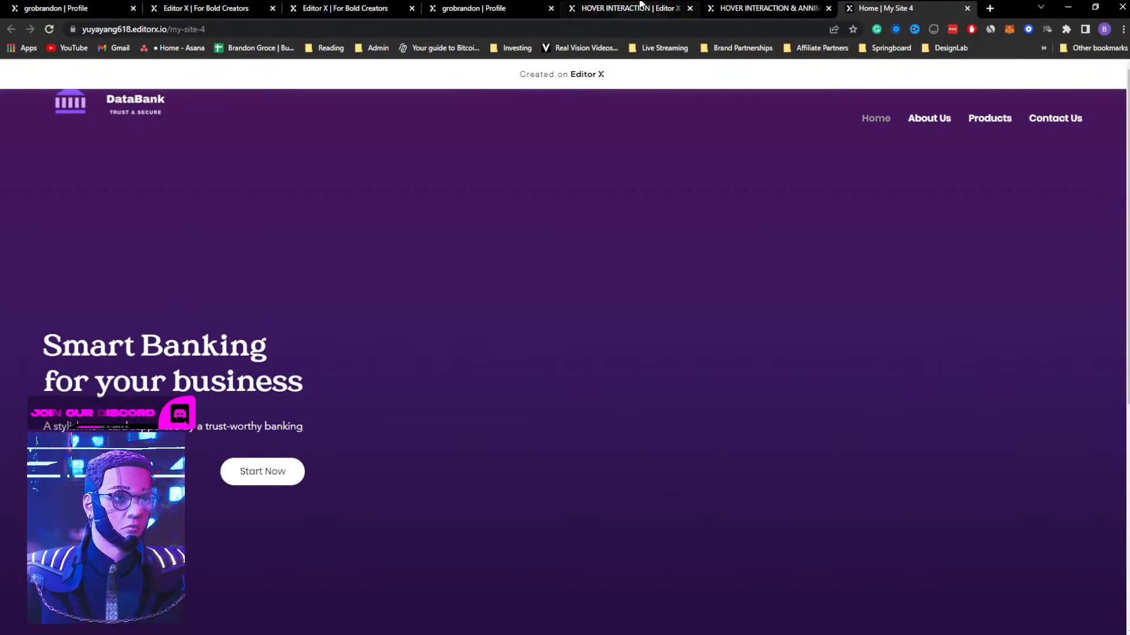
View the Space Travel submission and trigger its hover interaction to inspect the planet card animation
left_click(641, 6)
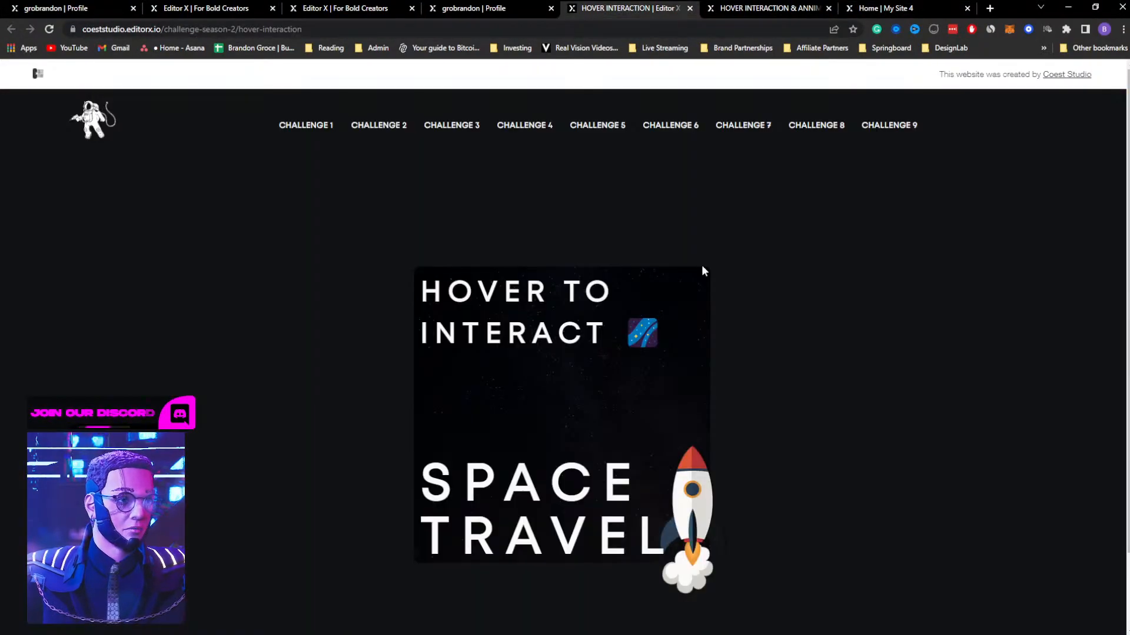
mouse_move(654, 406)
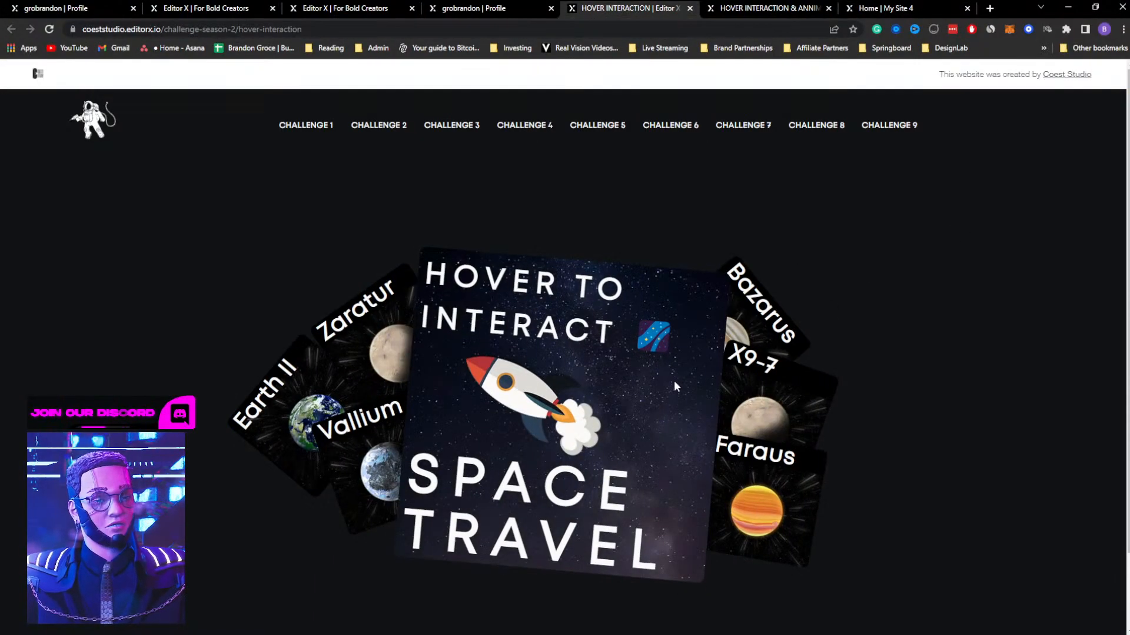
mouse_move(633, 428)
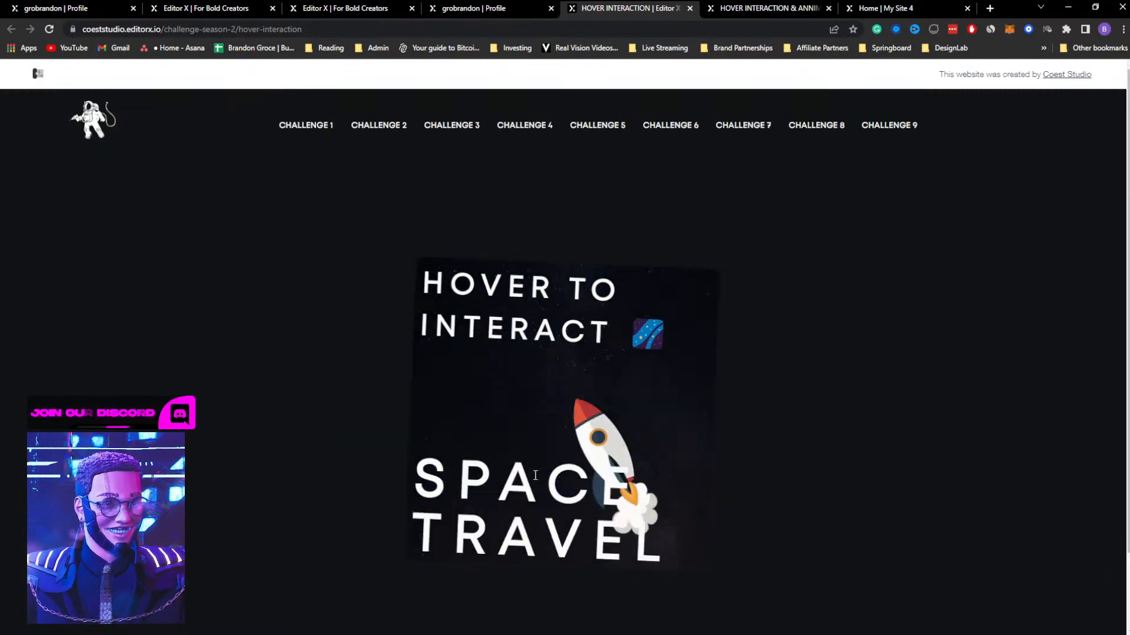
mouse_move(566, 399)
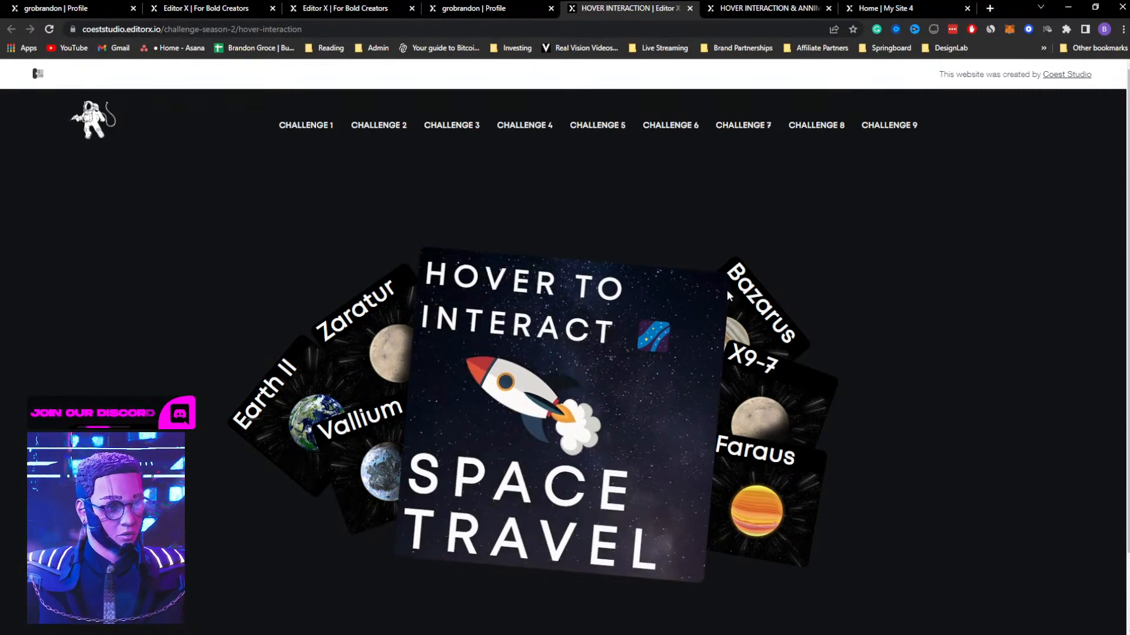
Review the FUEL challenge 9 submission, checking its product sections, Learn More button and Find Your Fuel hover effects
left_click(760, 8)
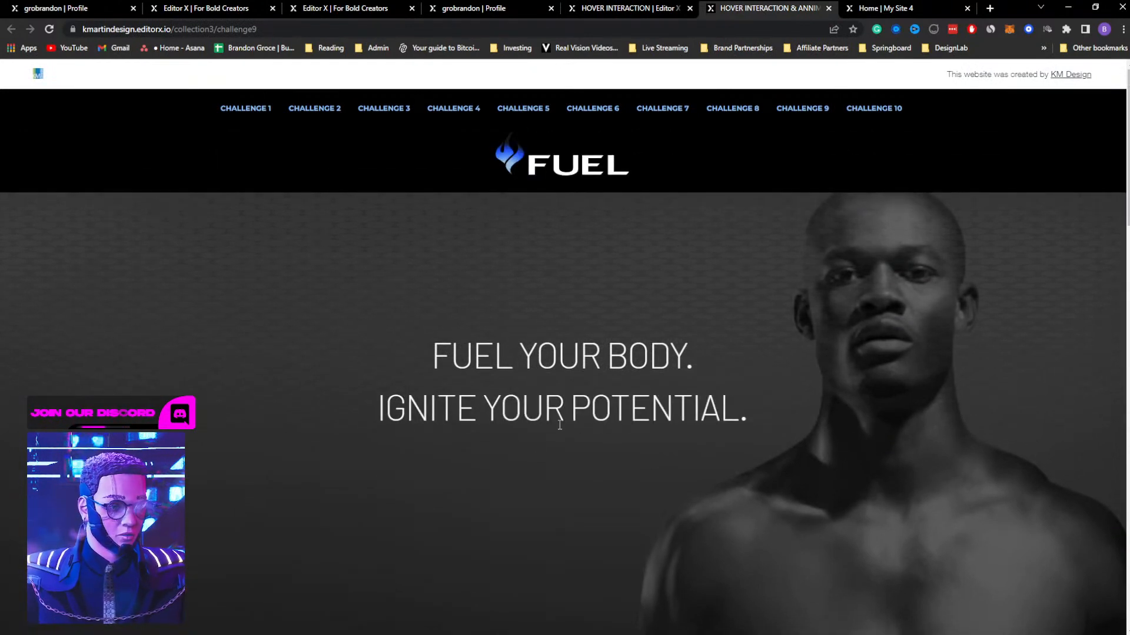
scroll(827, 366, "down", 8)
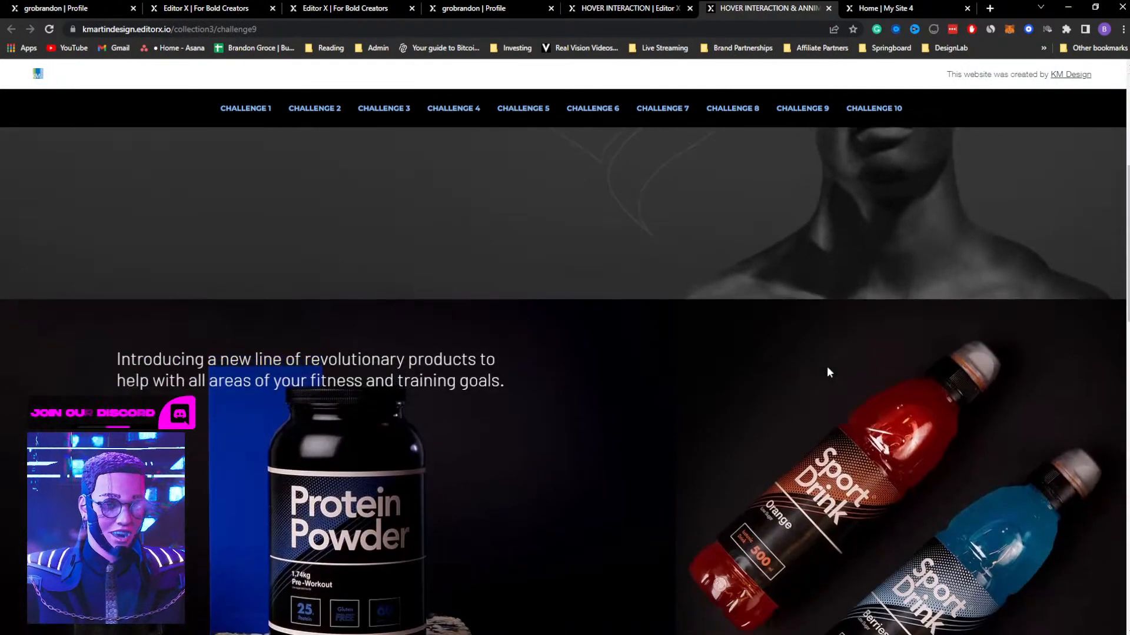
scroll(652, 348, "down", 7)
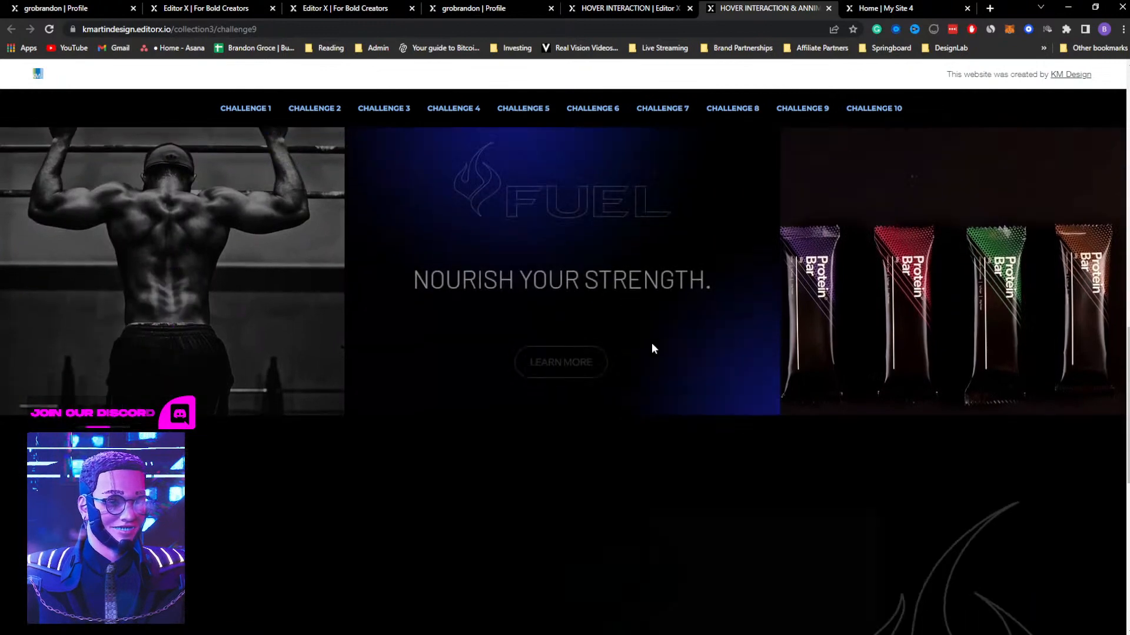
scroll(651, 348, "up", 1)
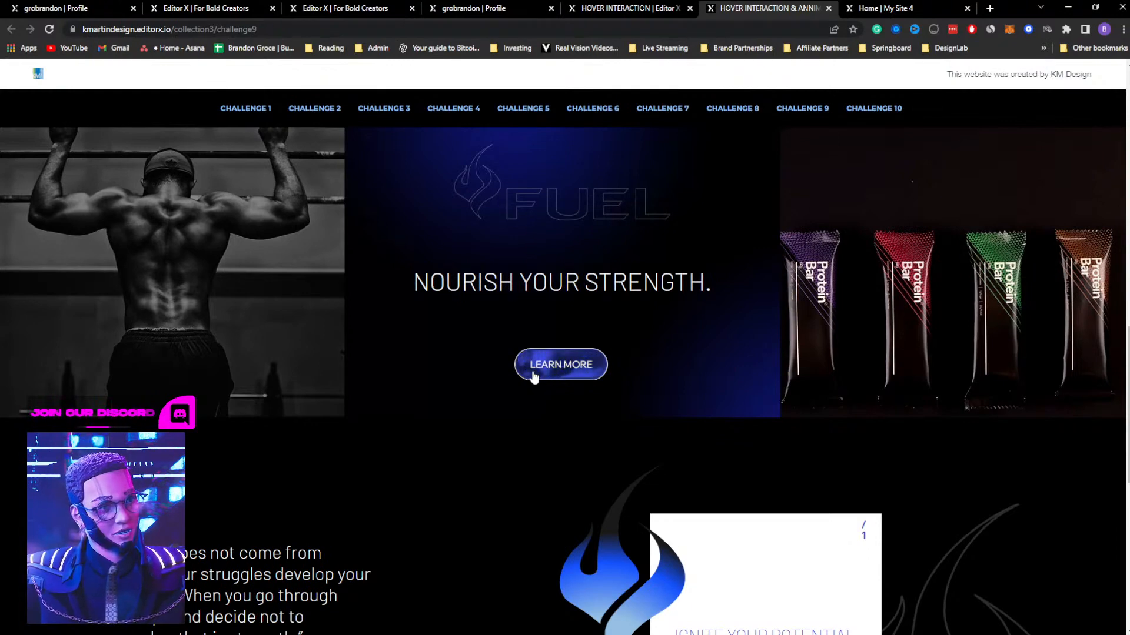
scroll(661, 345, "down", 5)
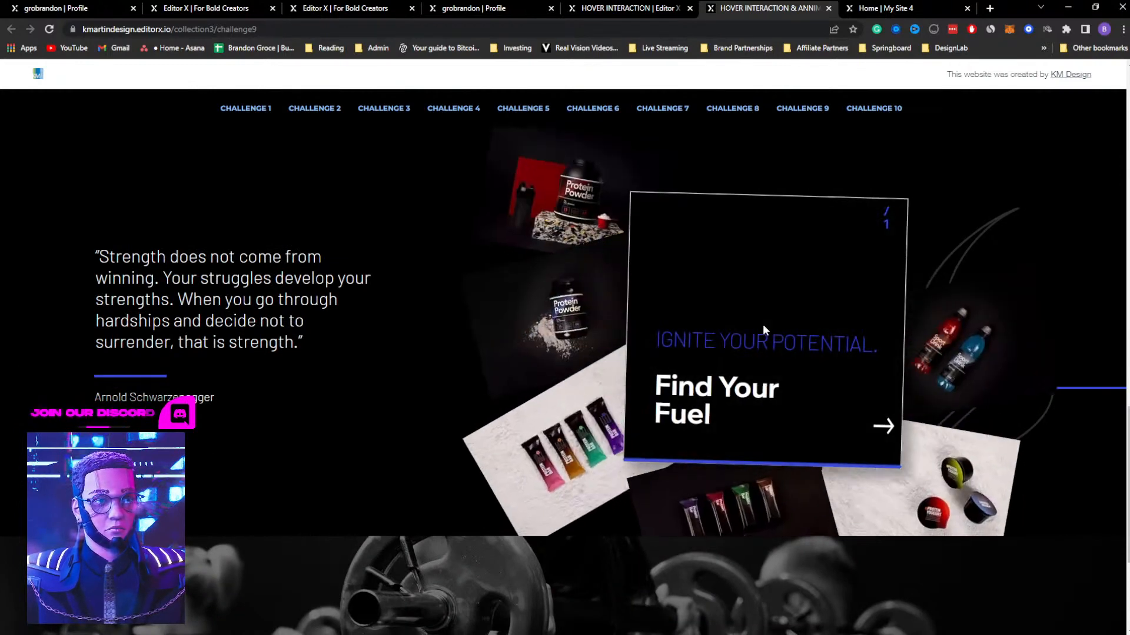
scroll(762, 324, "down", 4)
scroll(767, 333, "up", 15)
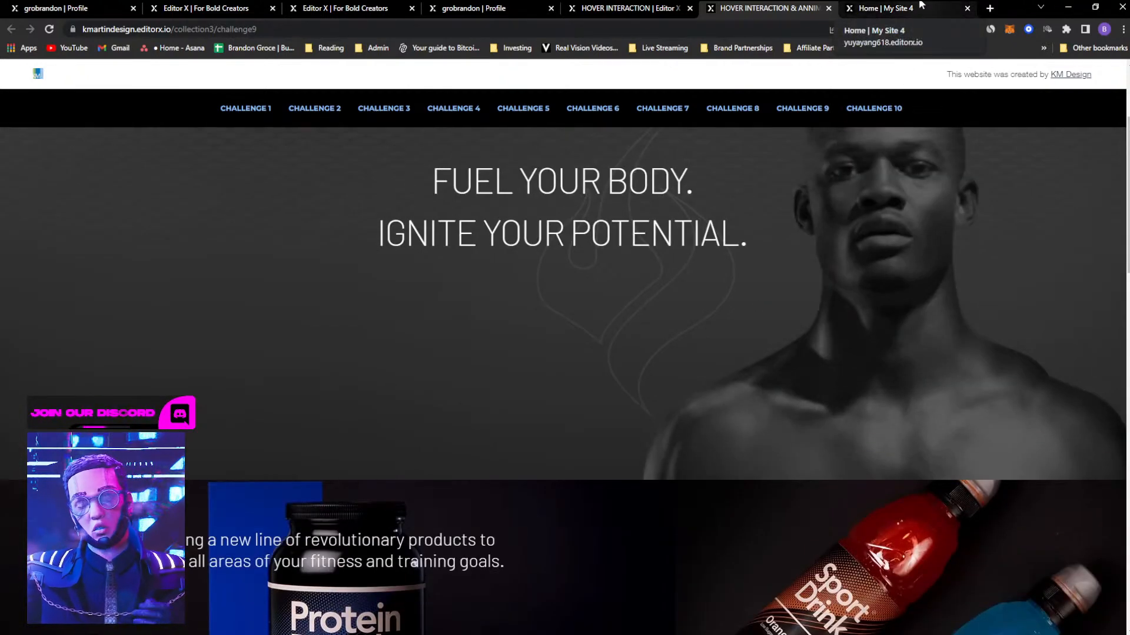
Open the DataBank submission for Challenge #8 to review its interactive 3D animation
left_click(921, 5)
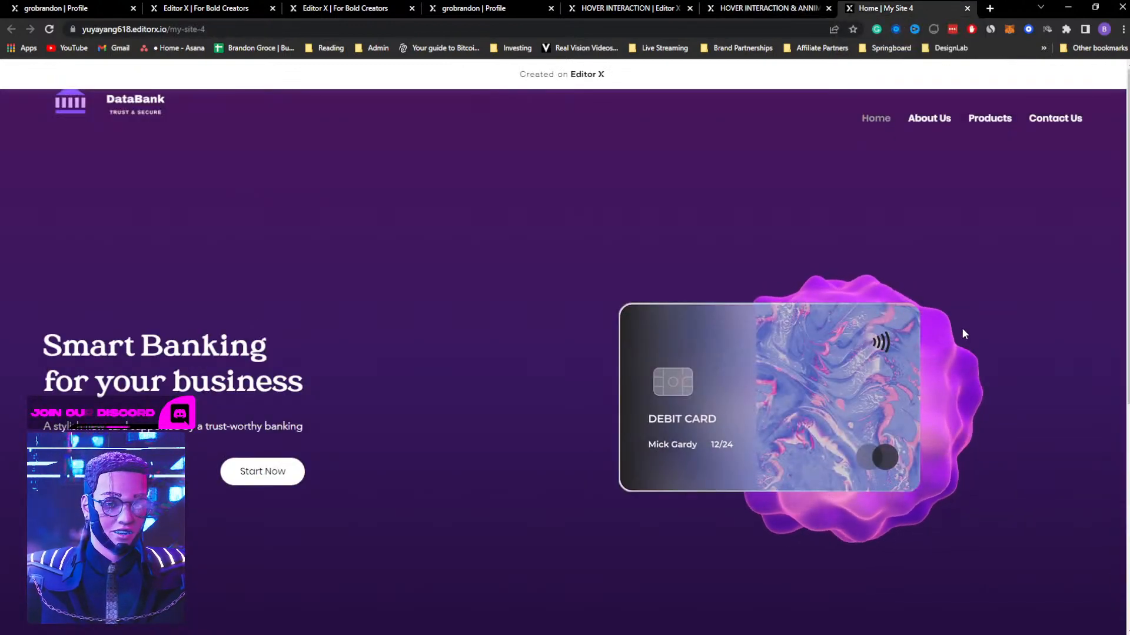